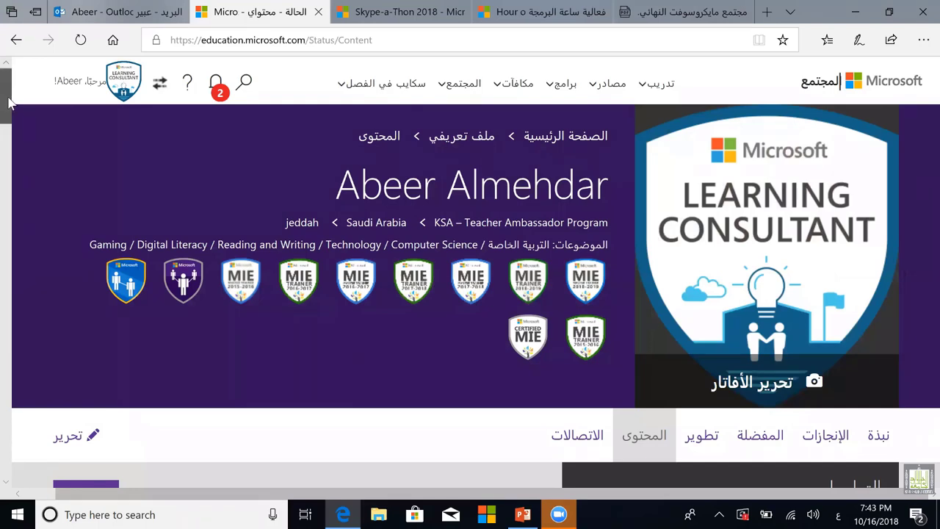
# Browse the profile's content page and review the published lessons, from the trial lessons to the OneNote lesson.
pyautogui.moveTo(9, 107); pyautogui.dragTo(10, 119)
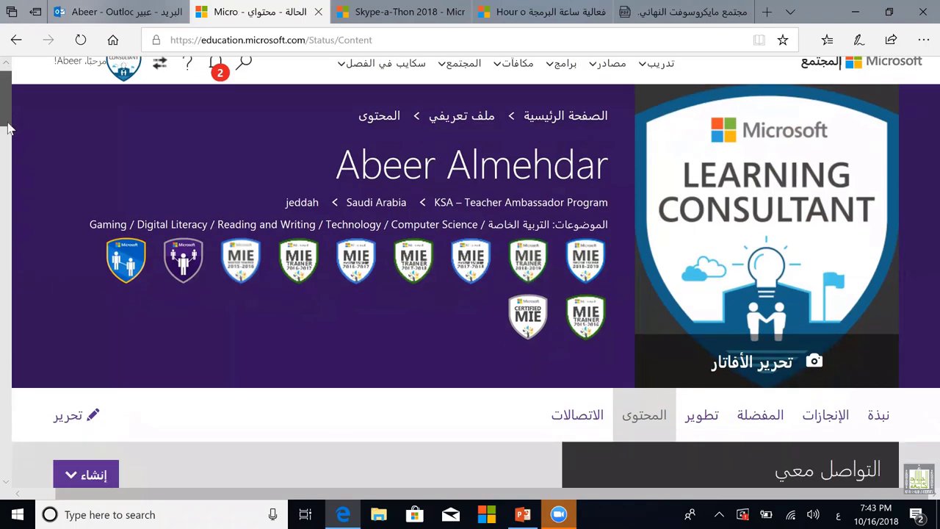
pyautogui.scroll(-5, 8, 132)
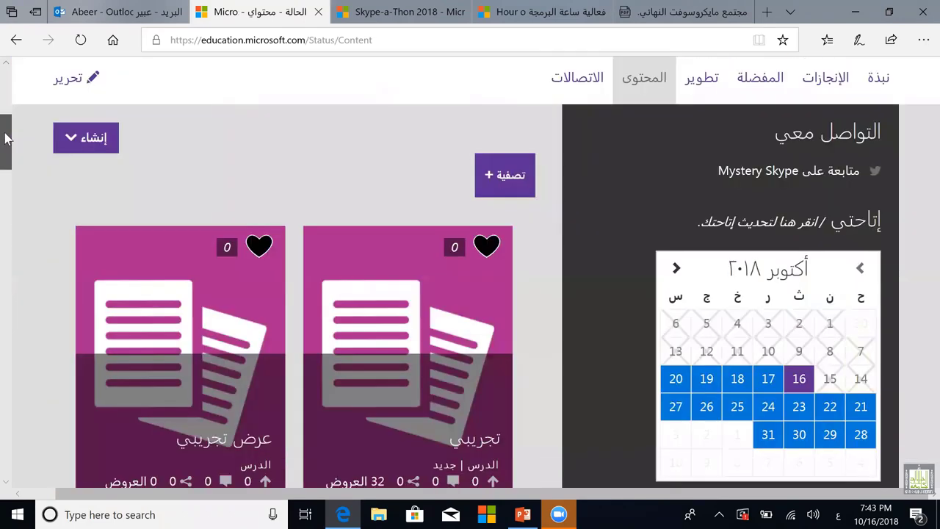
pyautogui.scroll(1, 6, 110)
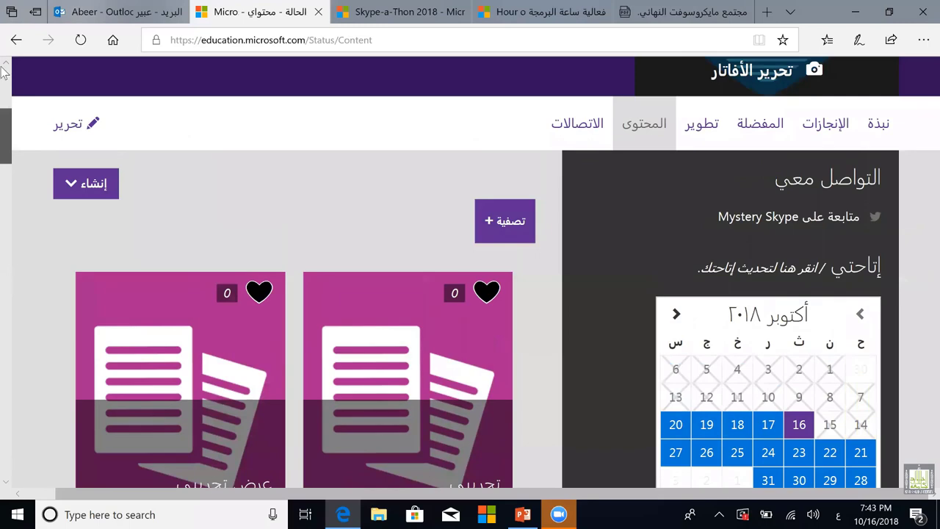
pyautogui.scroll(2, 4, 73)
pyautogui.scroll(2, 8, 86)
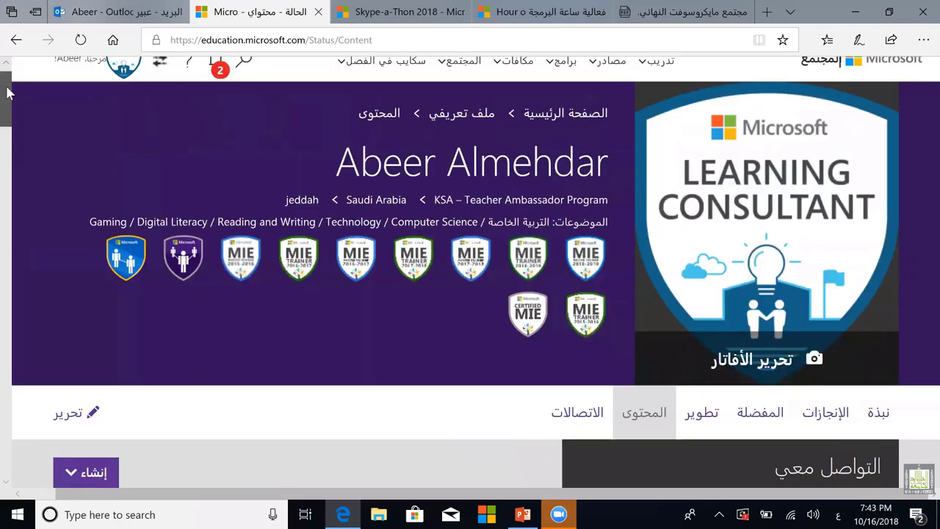
pyautogui.scroll(1, 7, 92)
pyautogui.scroll(-1, 13, 121)
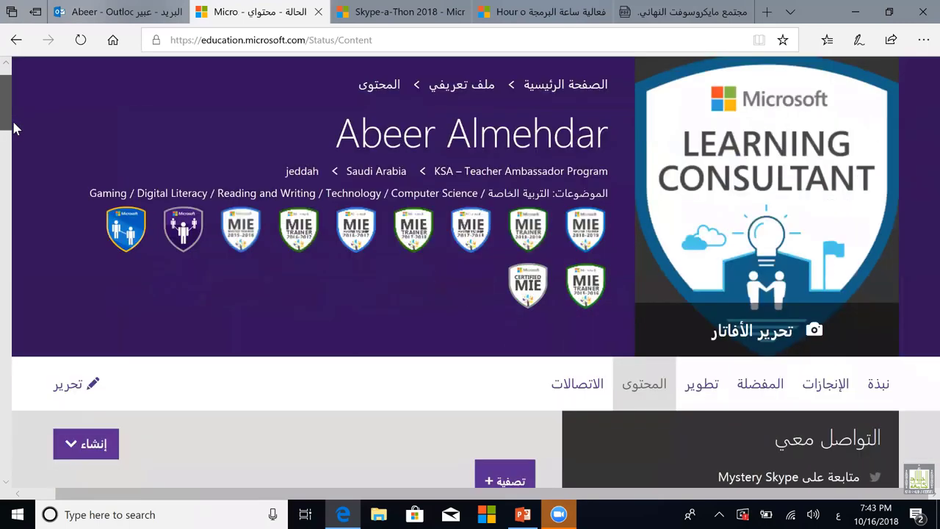
pyautogui.scroll(-2, 17, 142)
pyautogui.scroll(-4, 19, 174)
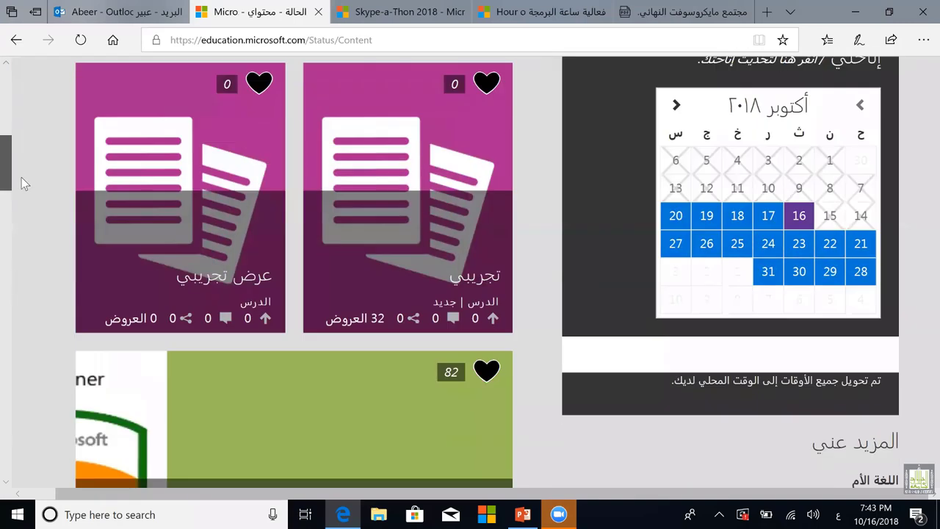
pyautogui.scroll(-4, 22, 177)
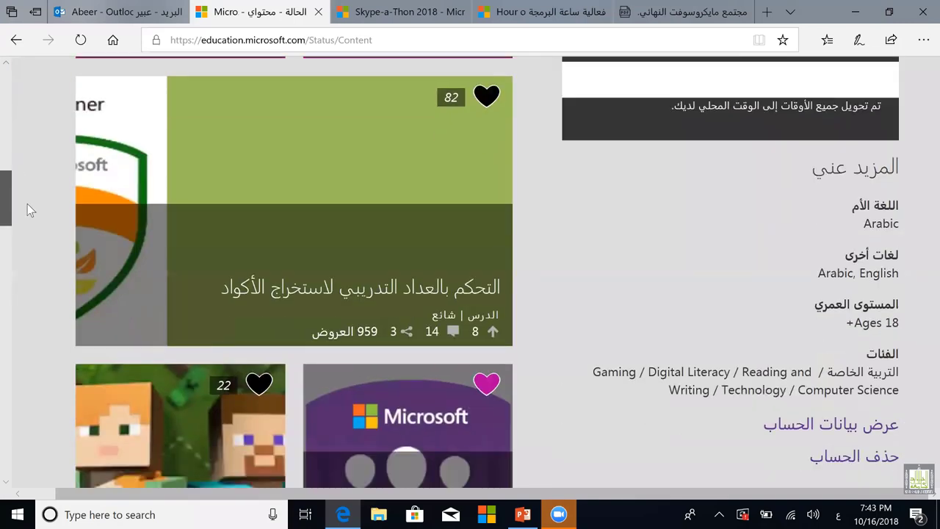
pyautogui.scroll(-2, 35, 231)
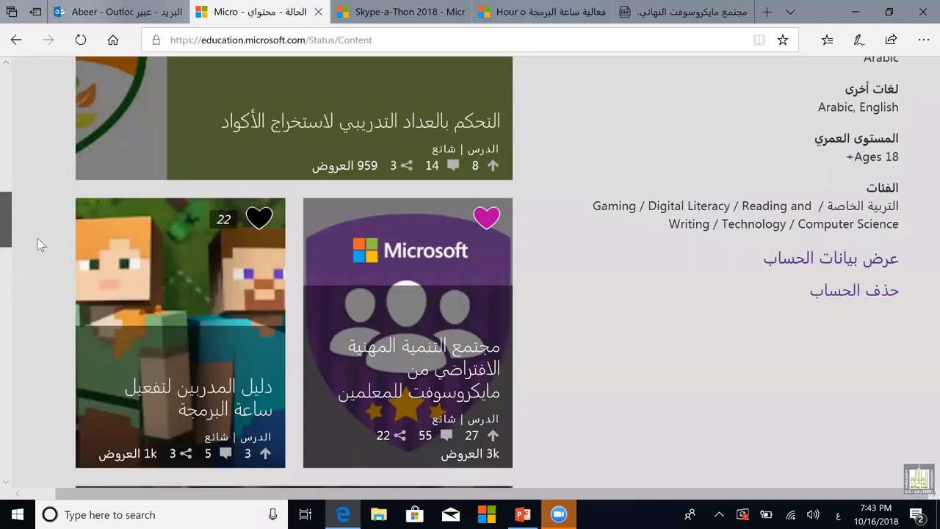
pyautogui.scroll(-2, 44, 256)
pyautogui.scroll(-2, 42, 266)
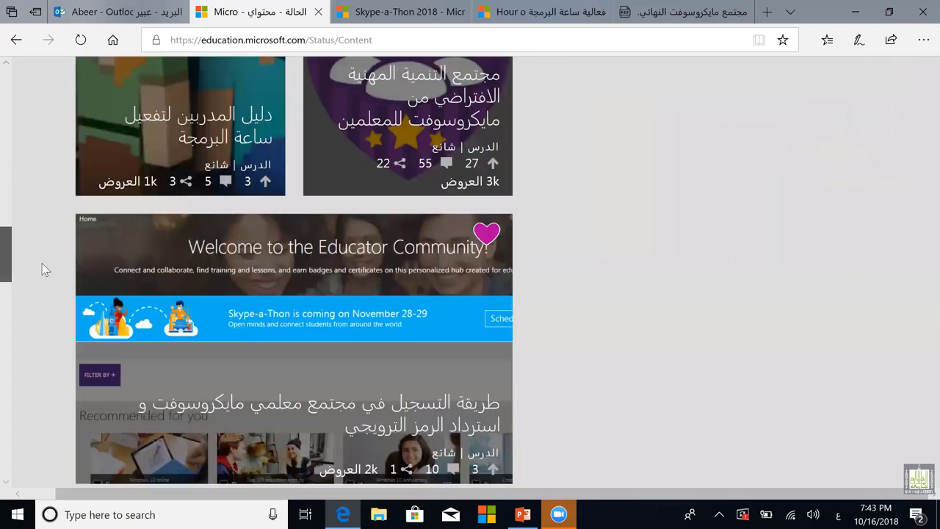
pyautogui.scroll(-2, 43, 275)
pyautogui.scroll(-1, 45, 286)
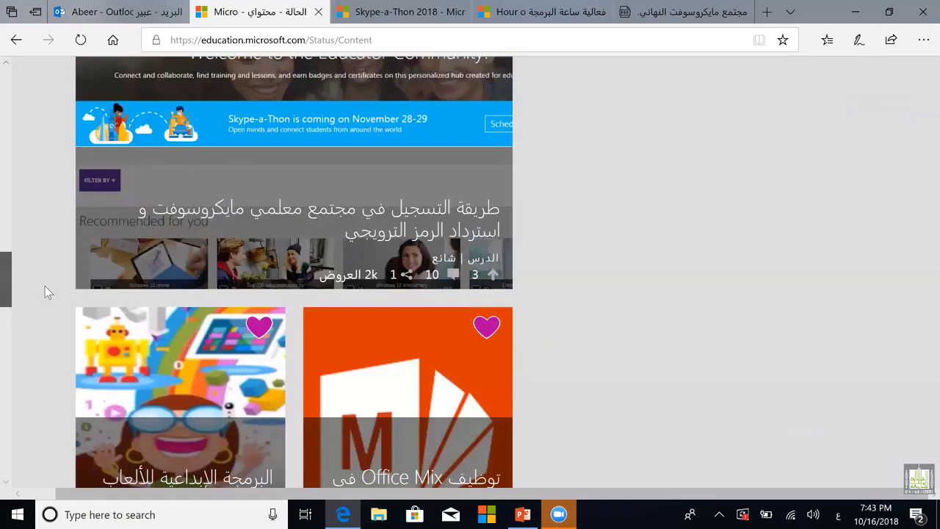
pyautogui.scroll(-2, 48, 319)
pyautogui.scroll(-5, 50, 335)
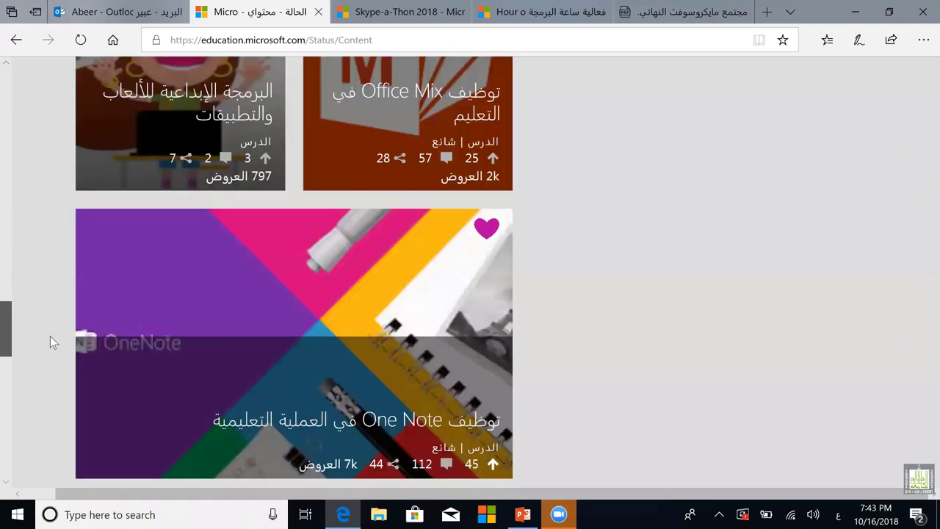
# Create a new content item of the type الدرس (lesson) from the profile's content page.
pyautogui.scroll(4, 47, 220)
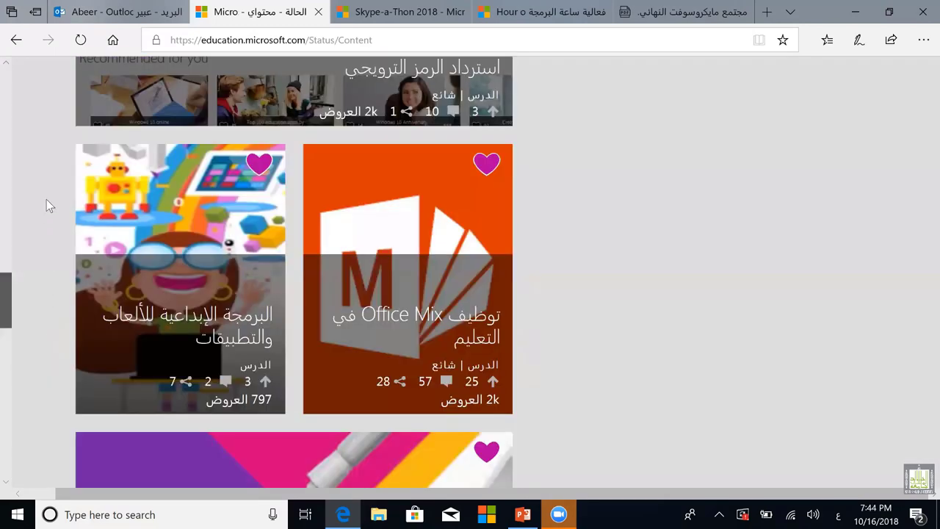
pyautogui.scroll(2, 46, 176)
pyautogui.scroll(6, 37, 104)
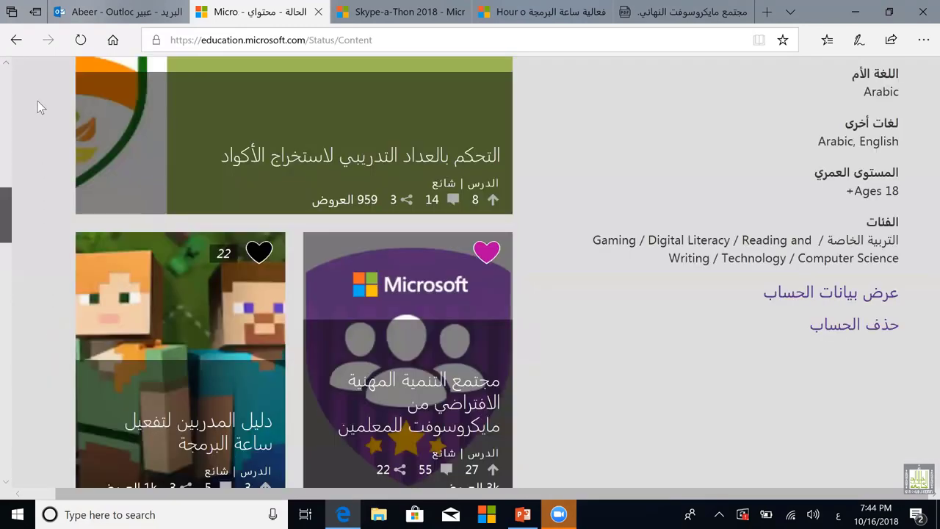
pyautogui.scroll(3, 84, 340)
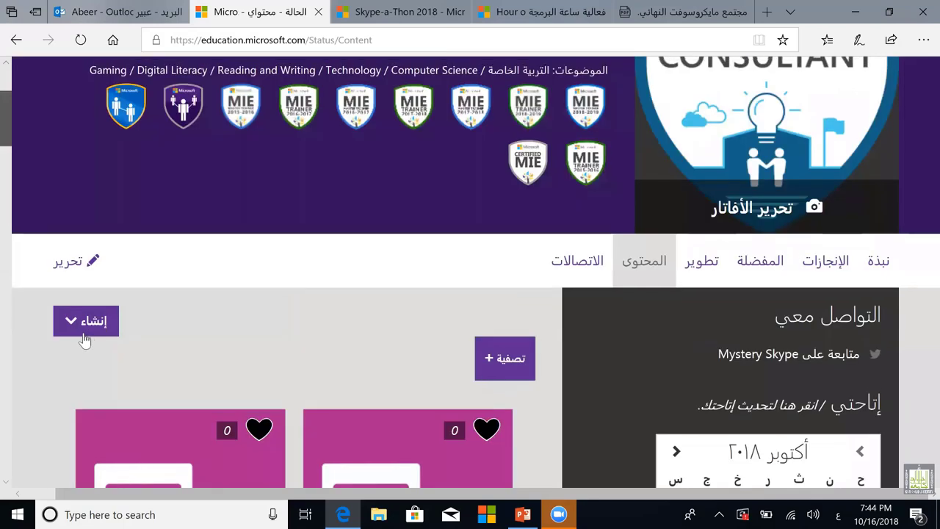
pyautogui.scroll(1, 85, 340)
pyautogui.click(84, 336)
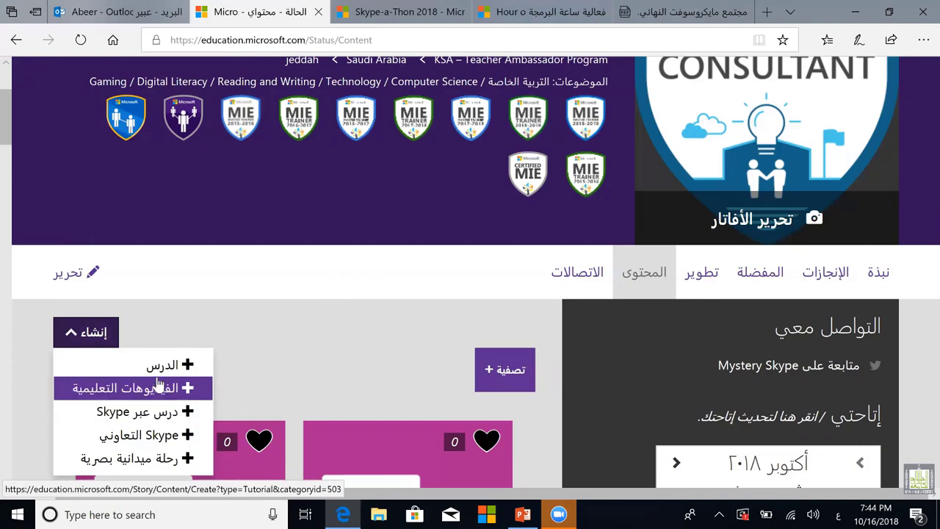
pyautogui.click(157, 369)
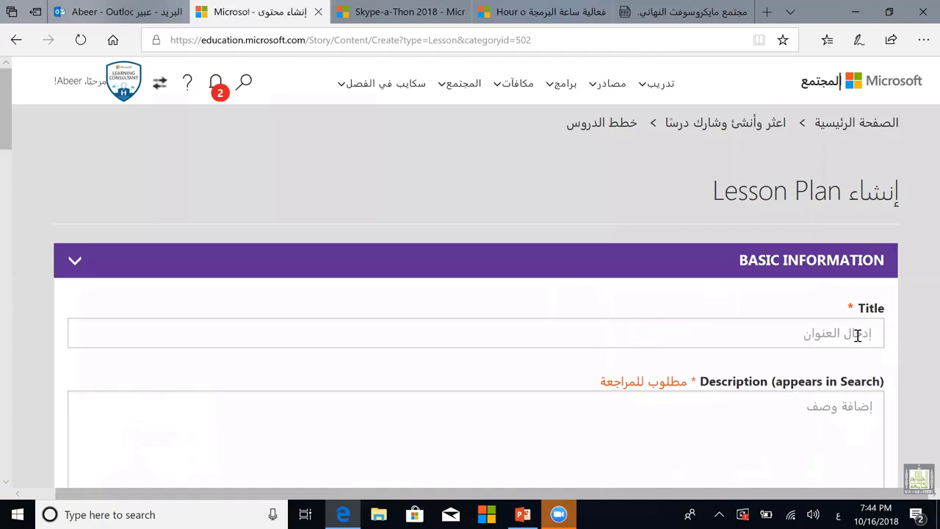
# Enter "الحوسبة الفيزيائية" as the title of the lesson plan.
pyautogui.click(857, 335)
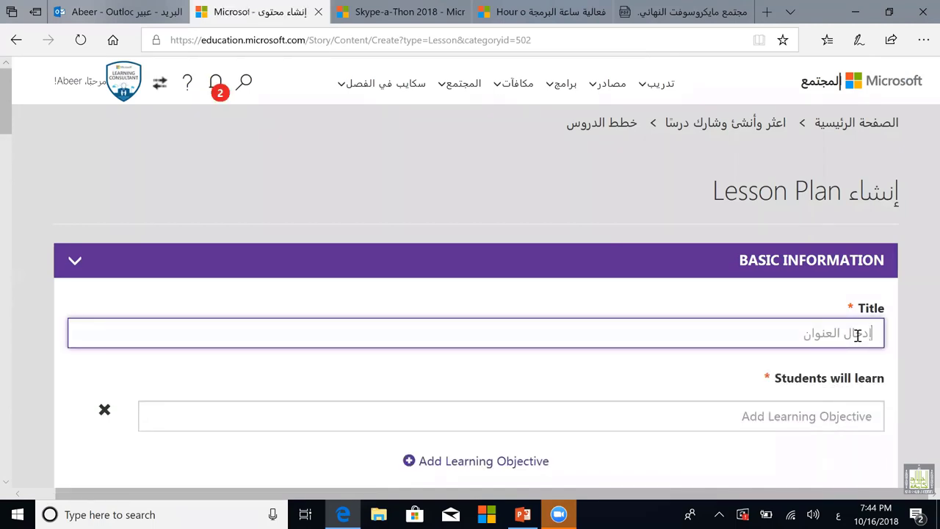
pyautogui.write('الب')
pyautogui.press('BackSpace')
pyautogui.write('خ')
pyautogui.write('وسبة')
pyautogui.write(' الفيزيا')
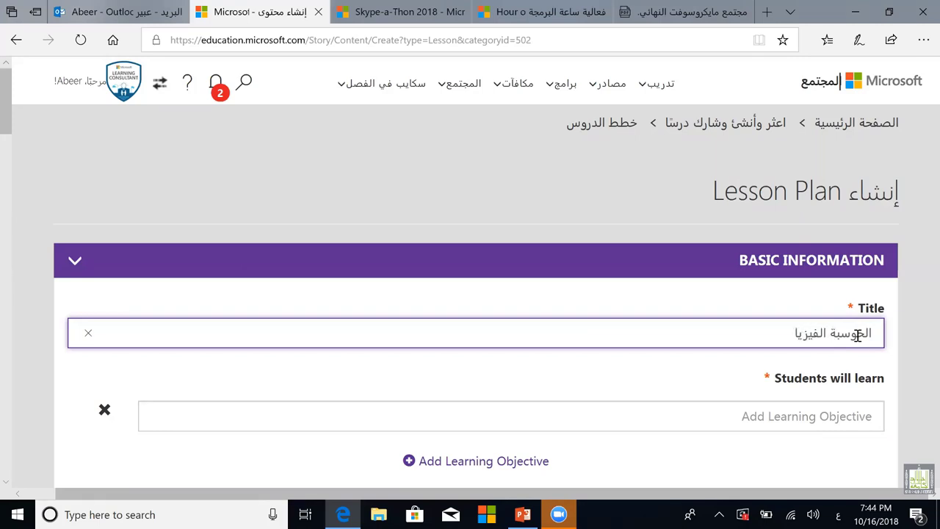
pyautogui.write('ئية')
# Add two more learning objective entries under "Students will learn", making three in all.
pyautogui.click(779, 416)
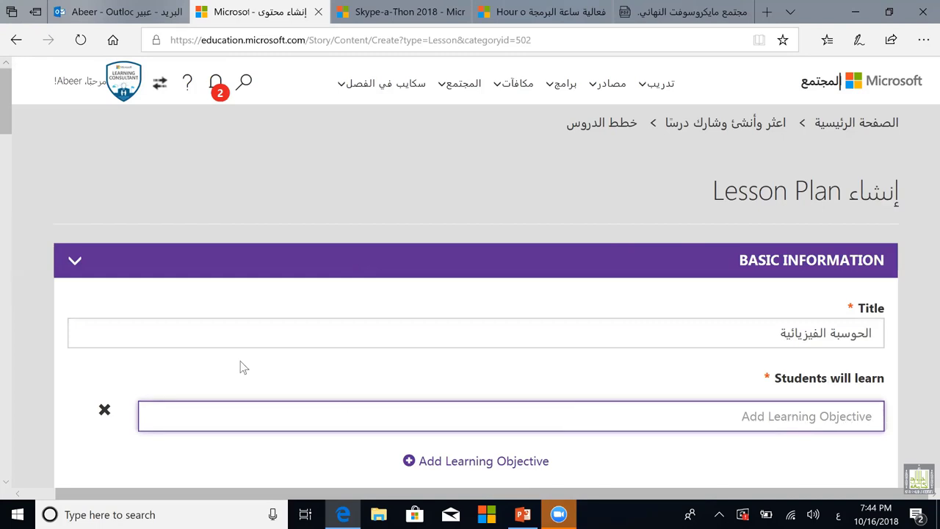
pyautogui.scroll(-2, 449, 216)
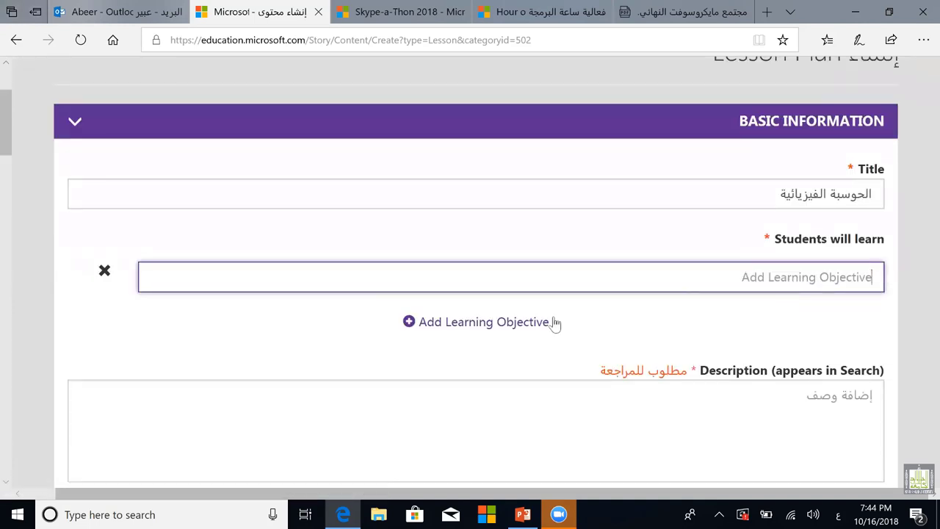
pyautogui.click(492, 322)
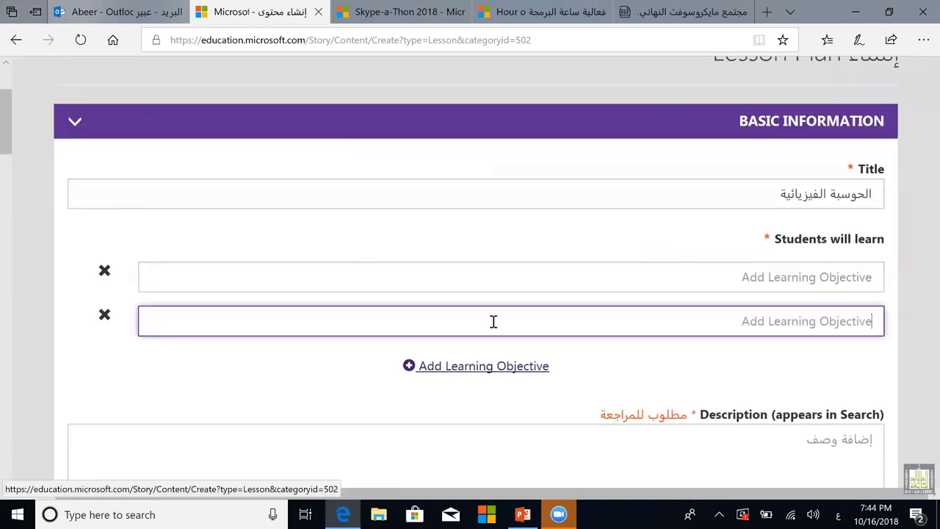
pyautogui.click(460, 373)
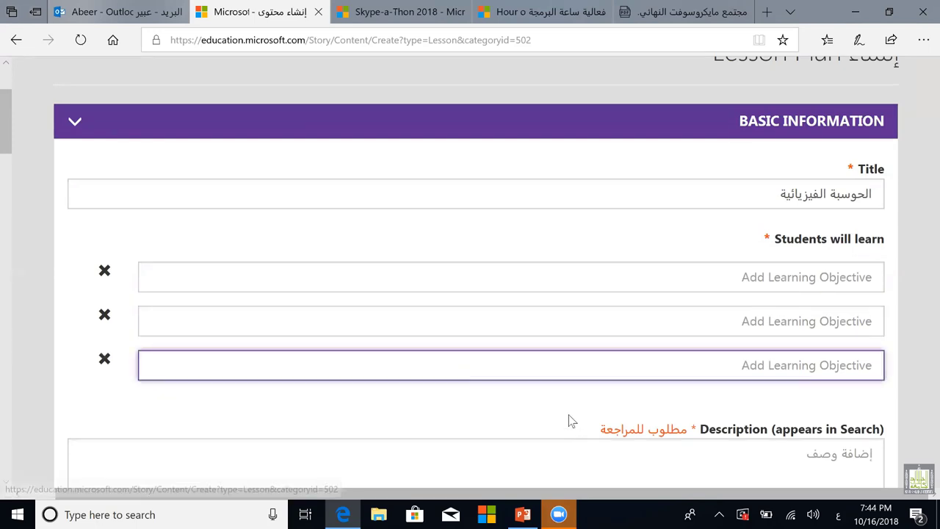
pyautogui.click(732, 277)
pyautogui.click(741, 324)
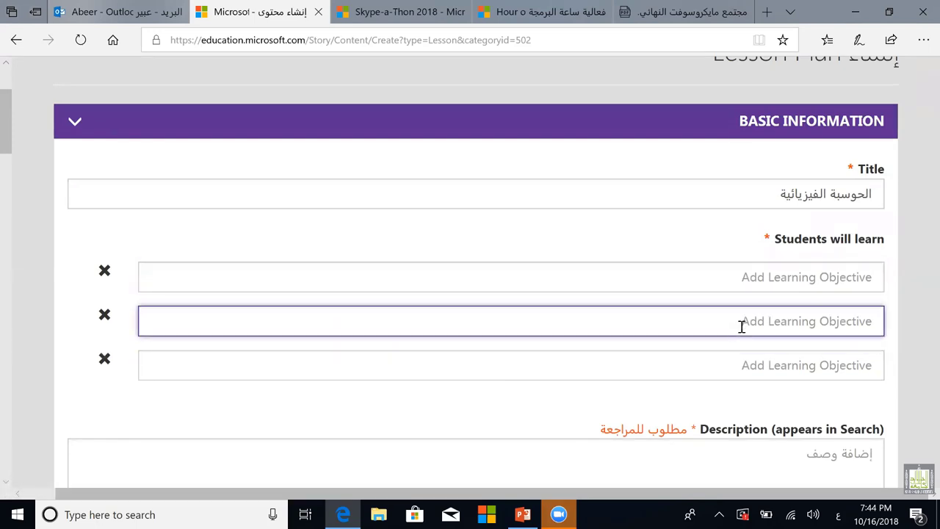
pyautogui.click(755, 367)
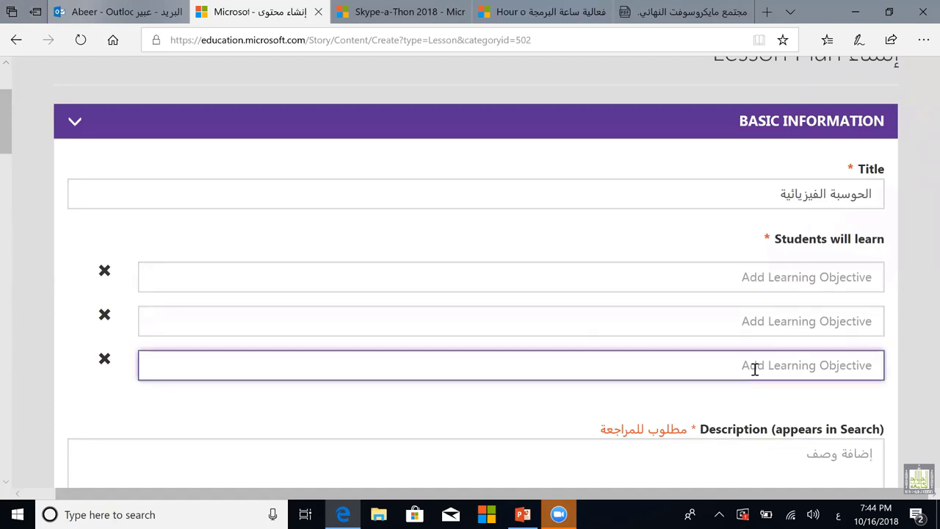
# Enter "أن يتقن الطلاب مهارات البرمجة" as the first learning objective.
pyautogui.click(813, 272)
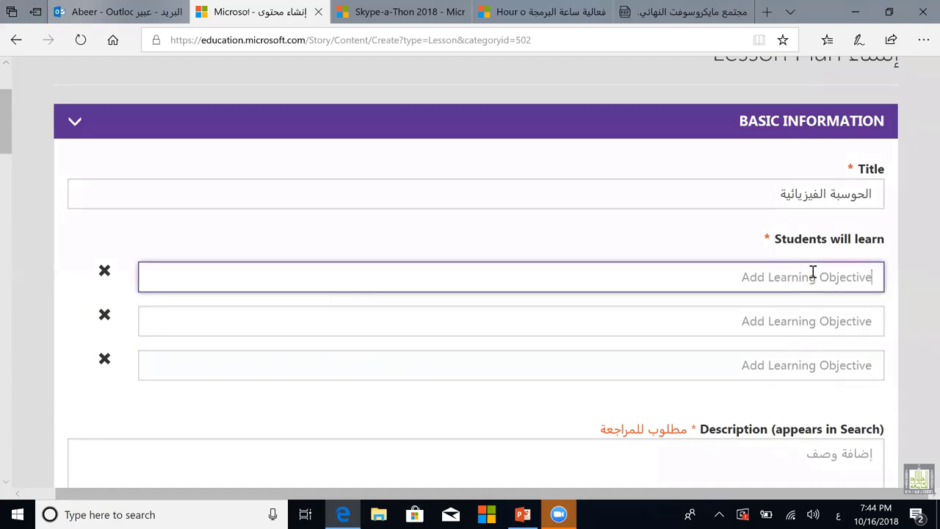
pyautogui.write('أن ')
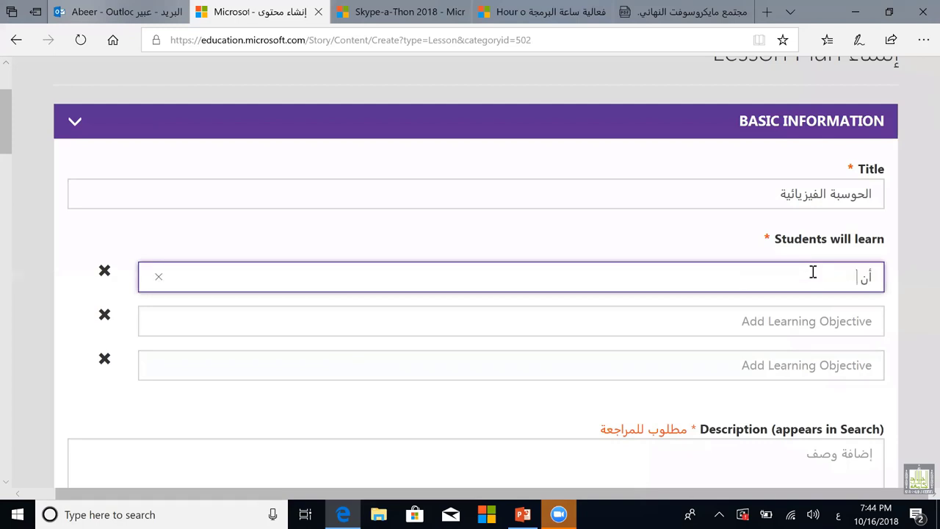
pyautogui.write('يتقن الطلاقة')
pyautogui.press('BackSpace')
pyautogui.write('ط')
pyautogui.press('BackSpace')
pyautogui.write('مهارا')
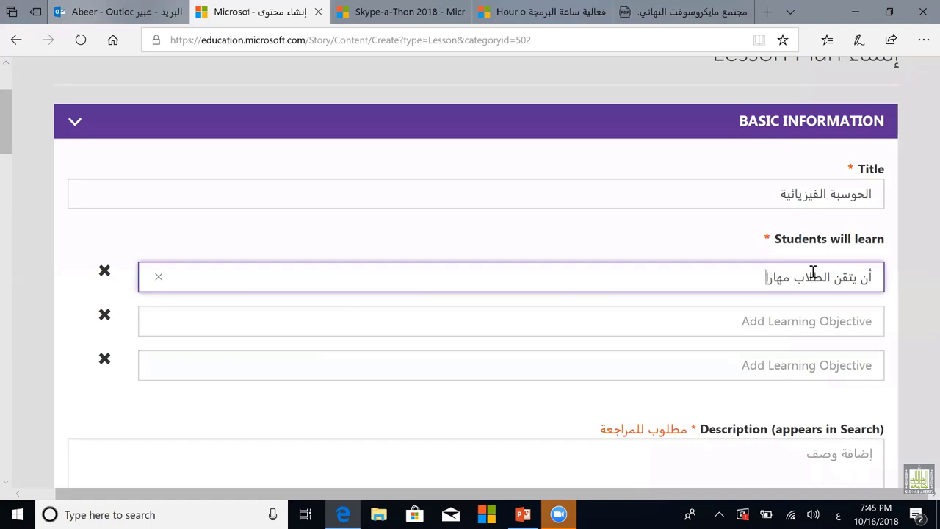
pyautogui.write('ت البرمجة')
pyautogui.click(835, 320)
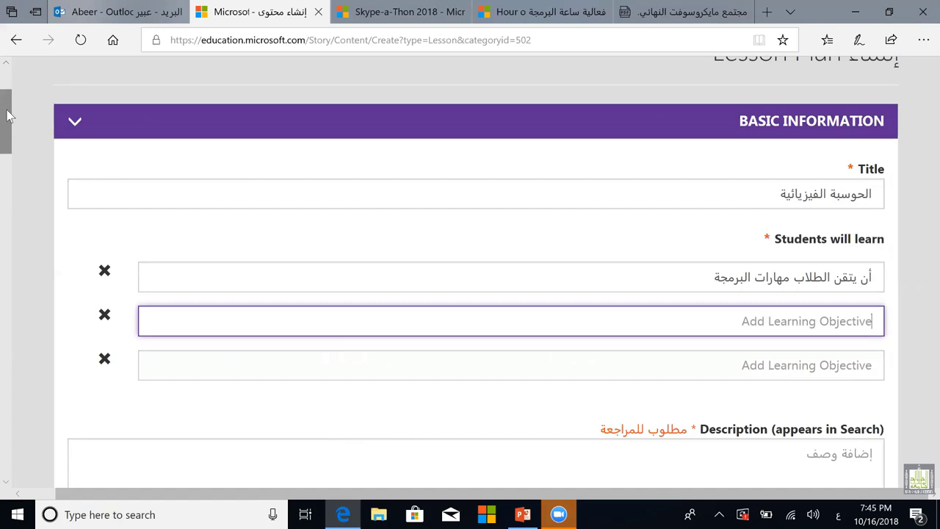
# Fill in the lesson description with "يساعد المحتوى طلاب المرحلة الثانوية على إتقان مهارات البرمجة وفهم أساليبها".
pyautogui.moveTo(9, 111); pyautogui.dragTo(8, 145)
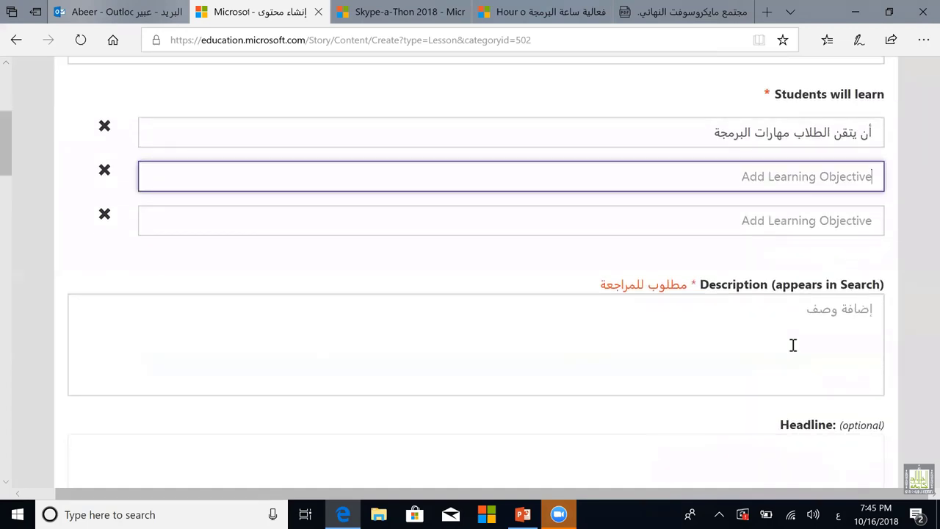
pyautogui.click(793, 345)
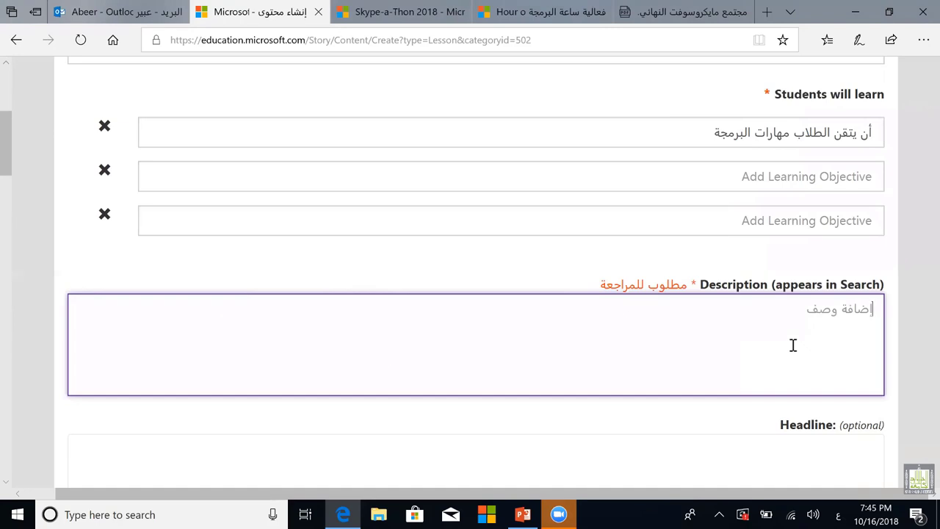
pyautogui.write('يساعد المحتوى ')
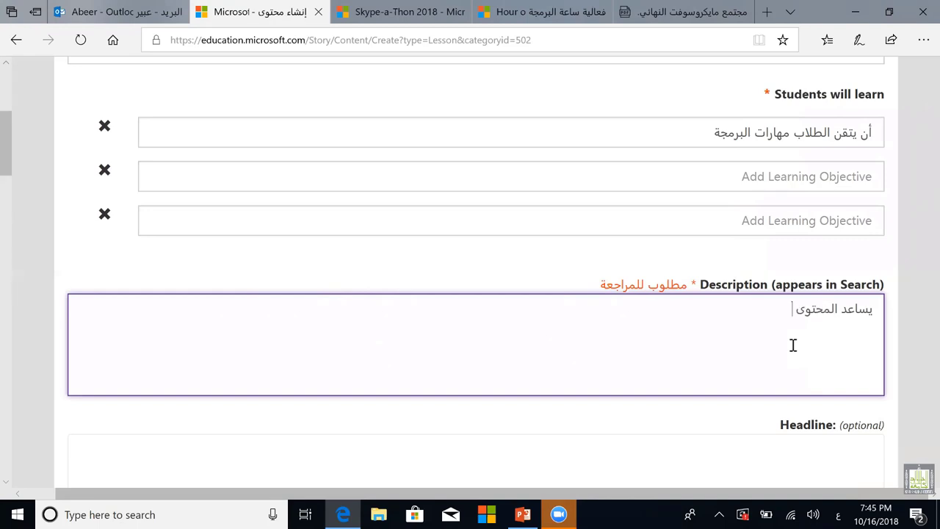
pyautogui.write('طلاب المرحلة الثانوية')
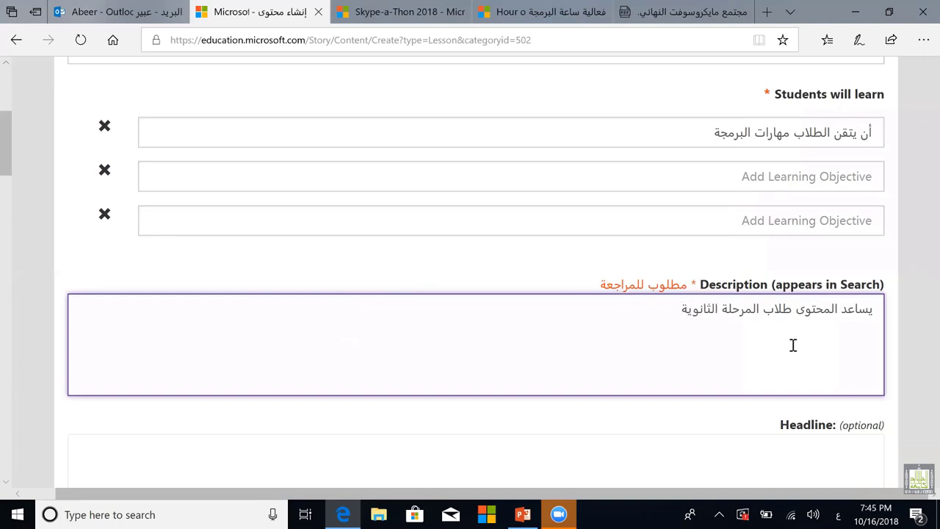
pyautogui.write(' على إتقان مهارات البرمجة ')
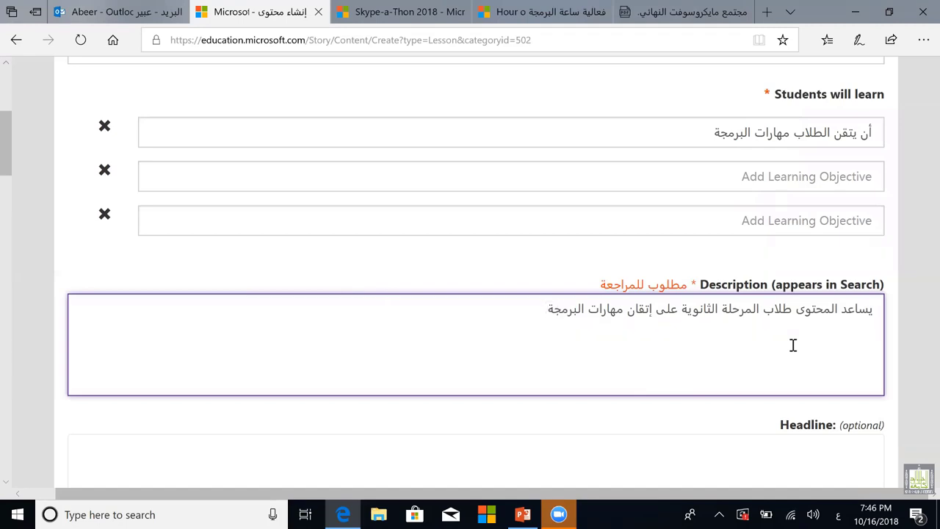
pyautogui.write('وفهم أساليبها')
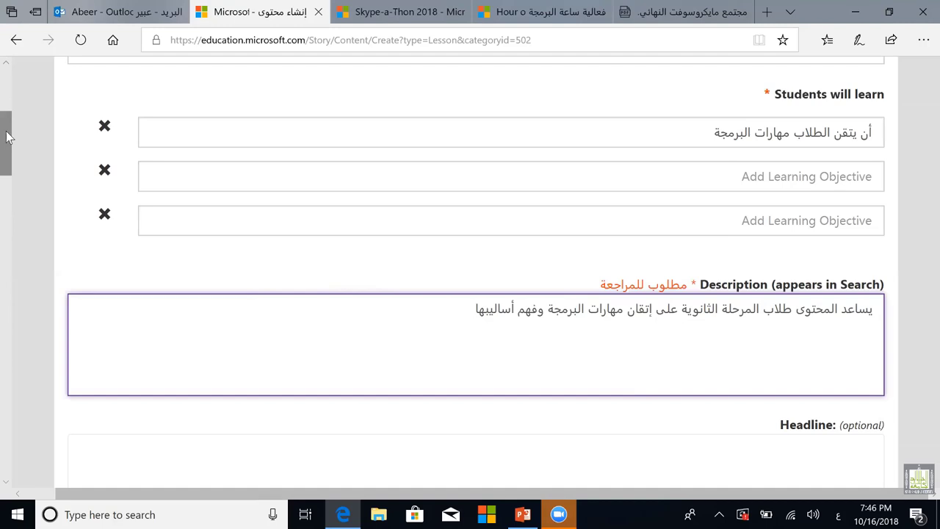
pyautogui.scroll(-1, 11, 174)
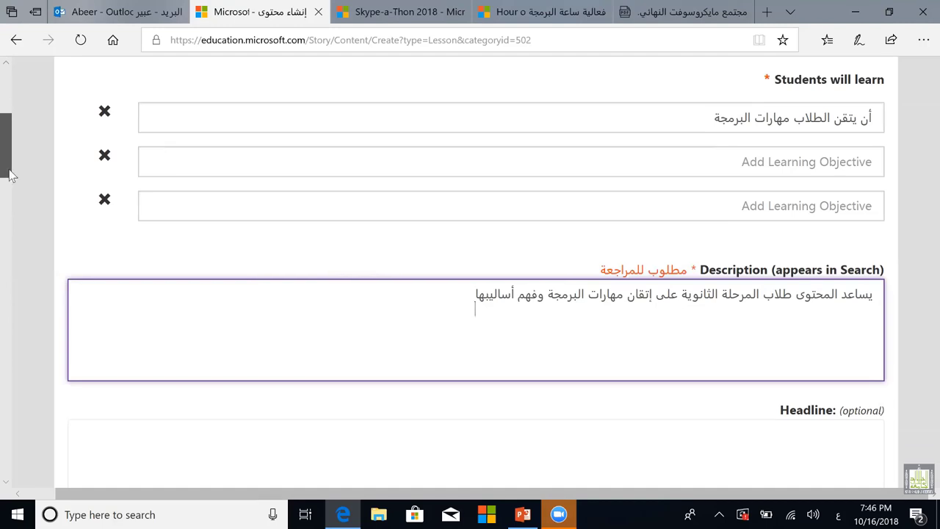
# Examine the optional Headline field and the text alignment options of the Copy block.
pyautogui.scroll(-3, 11, 176)
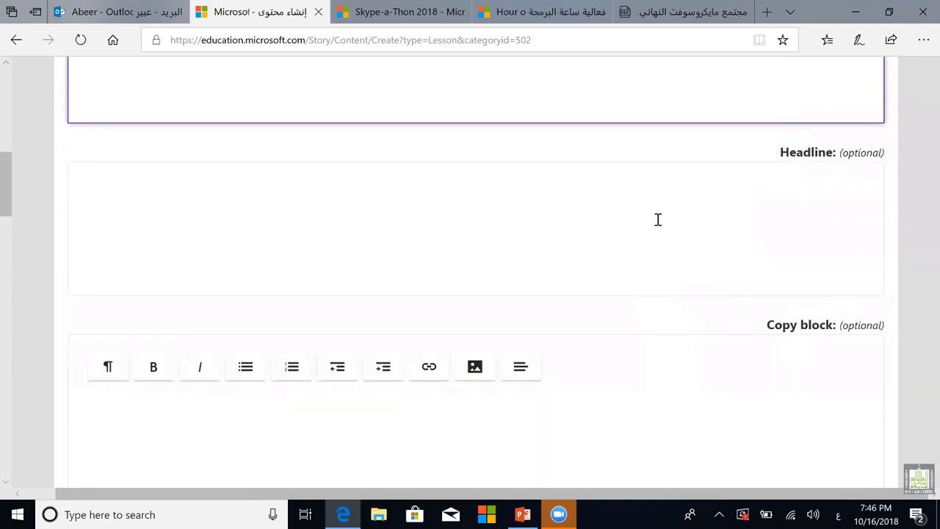
pyautogui.click(658, 220)
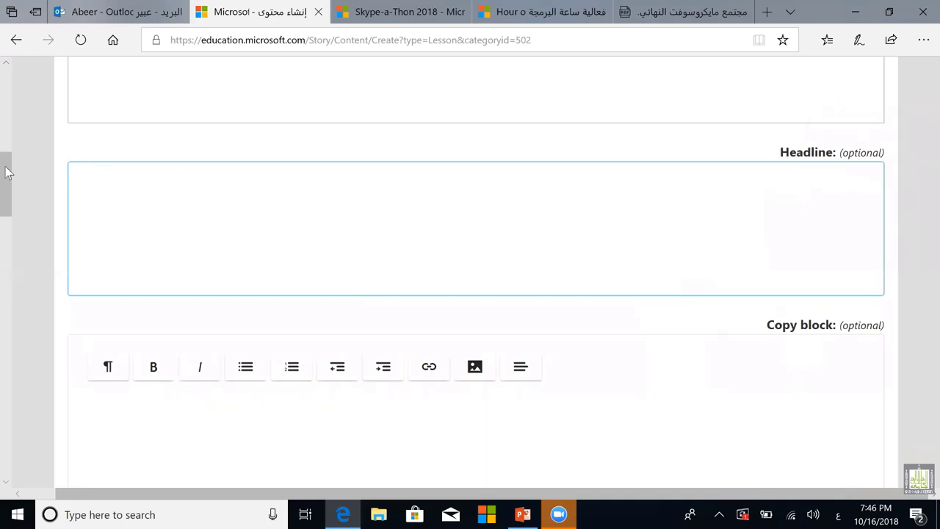
pyautogui.moveTo(5, 172); pyautogui.dragTo(8, 189)
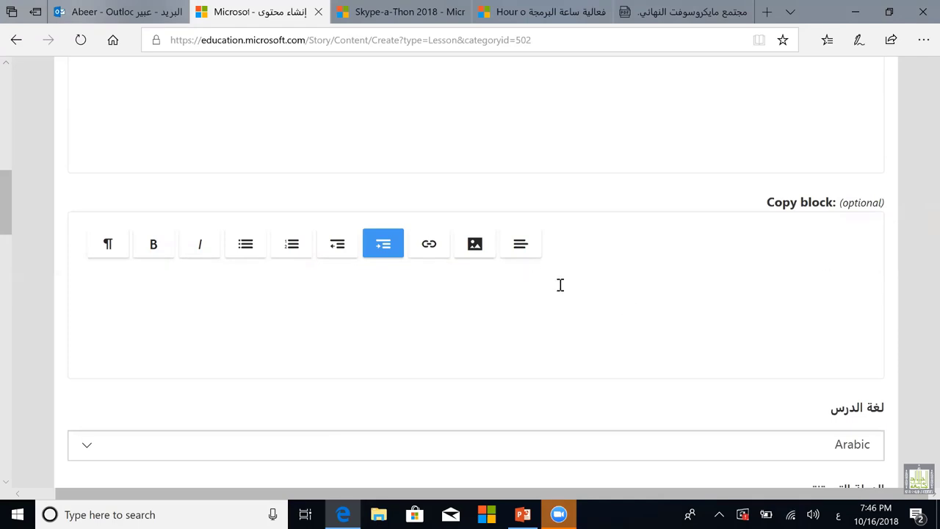
pyautogui.click(523, 246)
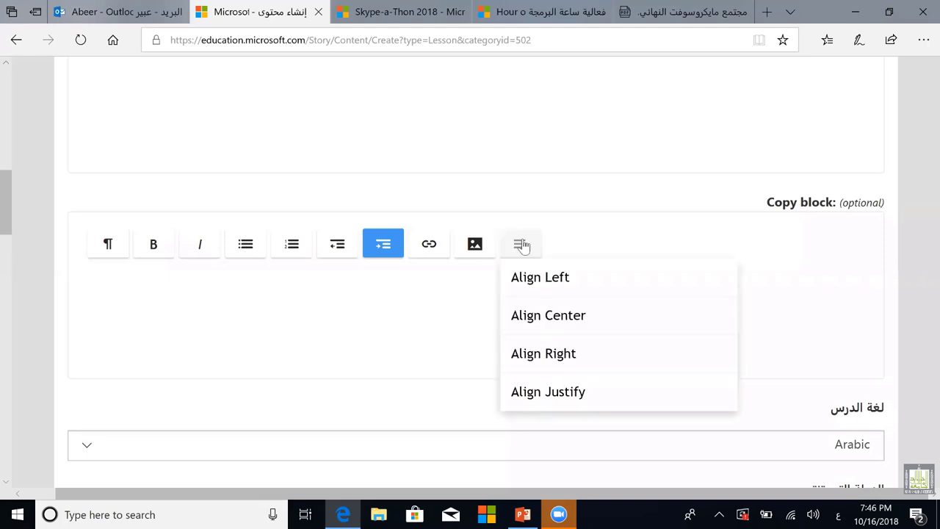
pyautogui.click(475, 248)
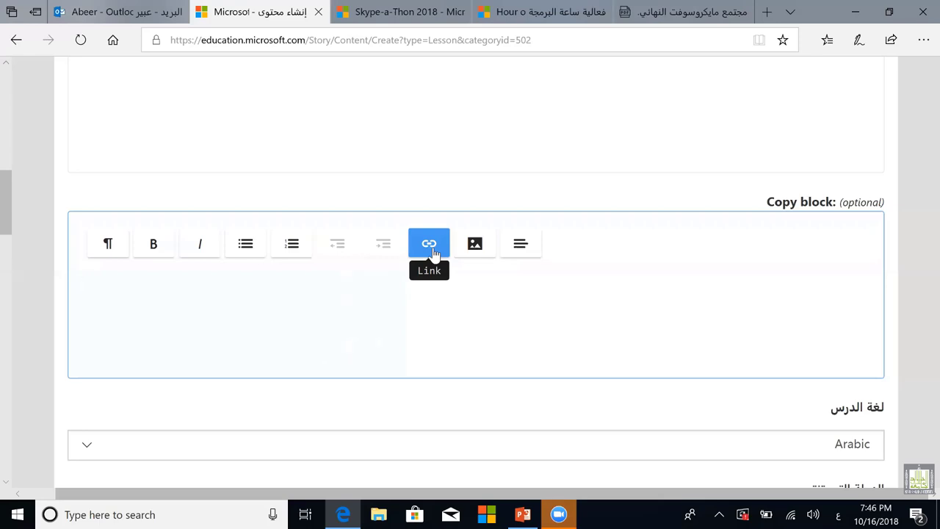
pyautogui.click(433, 252)
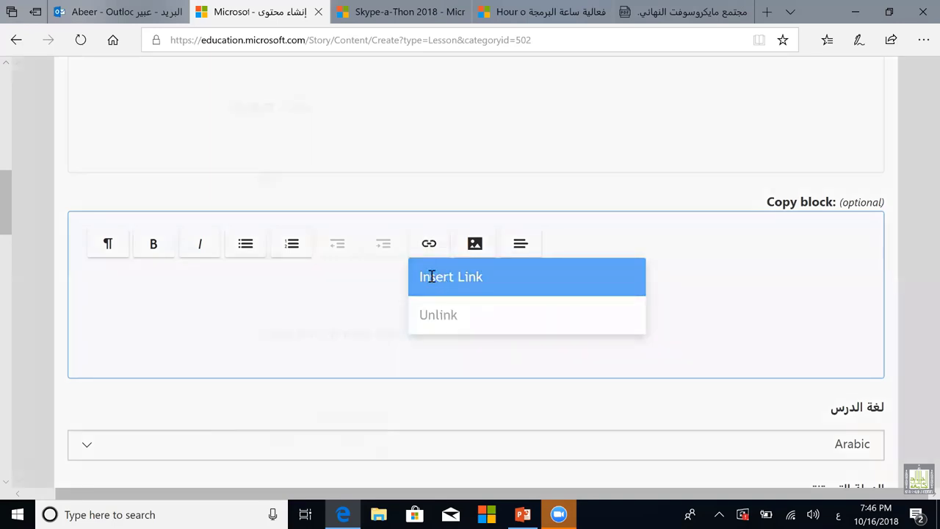
pyautogui.click(436, 278)
pyautogui.click(308, 290)
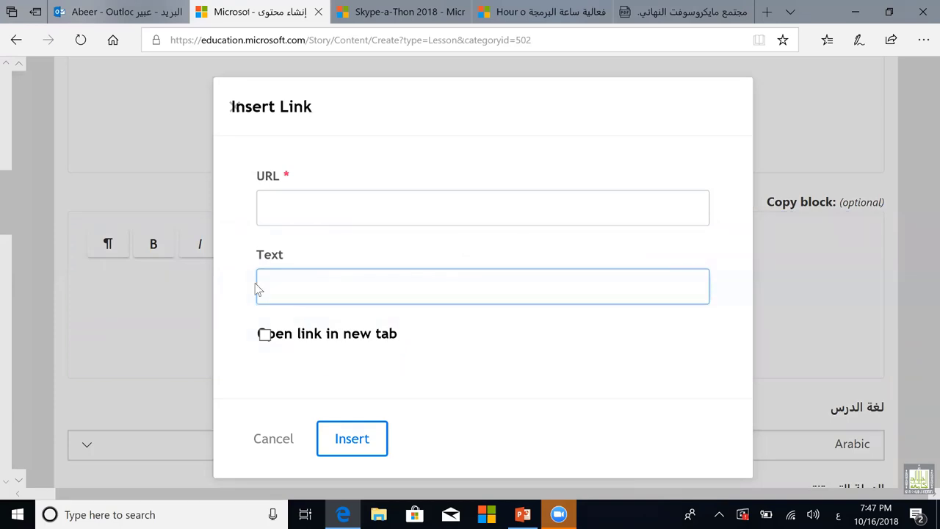
pyautogui.click(273, 439)
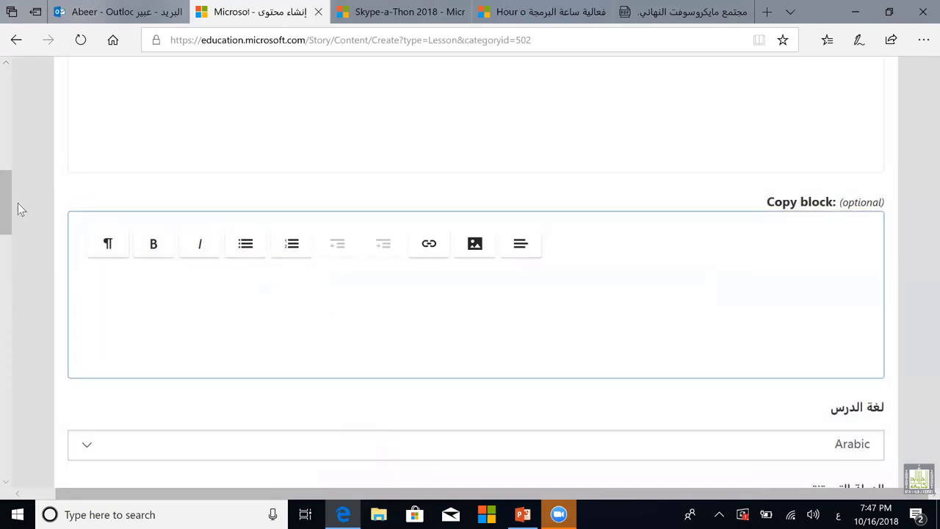
pyautogui.moveTo(6, 203); pyautogui.dragTo(6, 205)
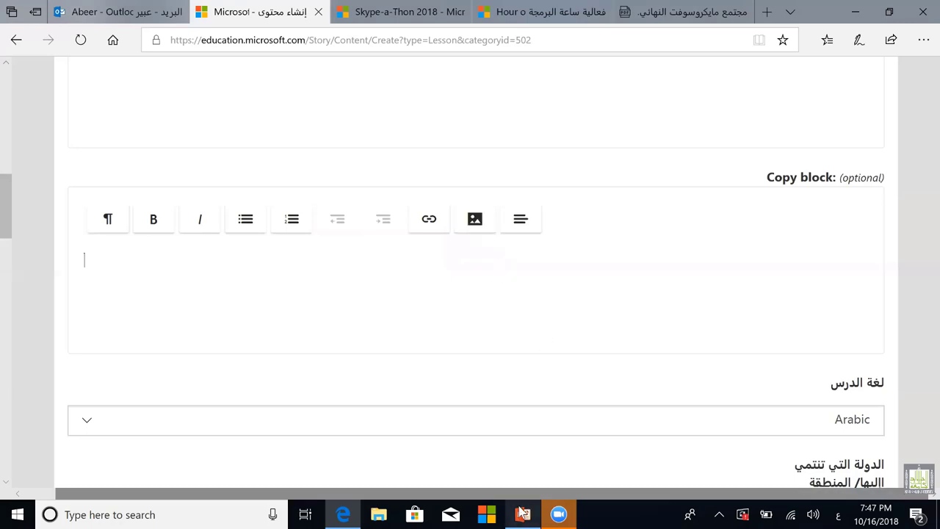
# Switch to the open PowerPoint presentation and set up a copy on the Desktop in PNG Portable Network Graphics Format.
pyautogui.moveTo(521, 510)
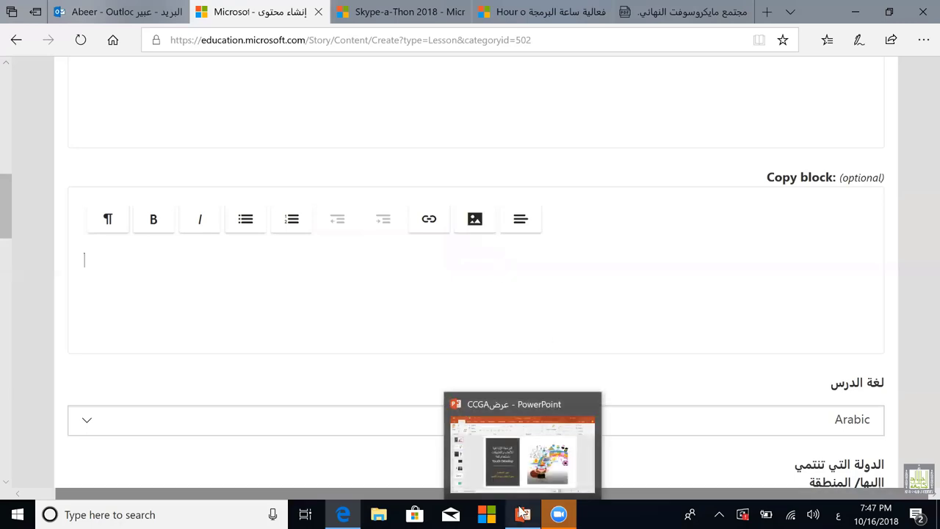
pyautogui.click(504, 465)
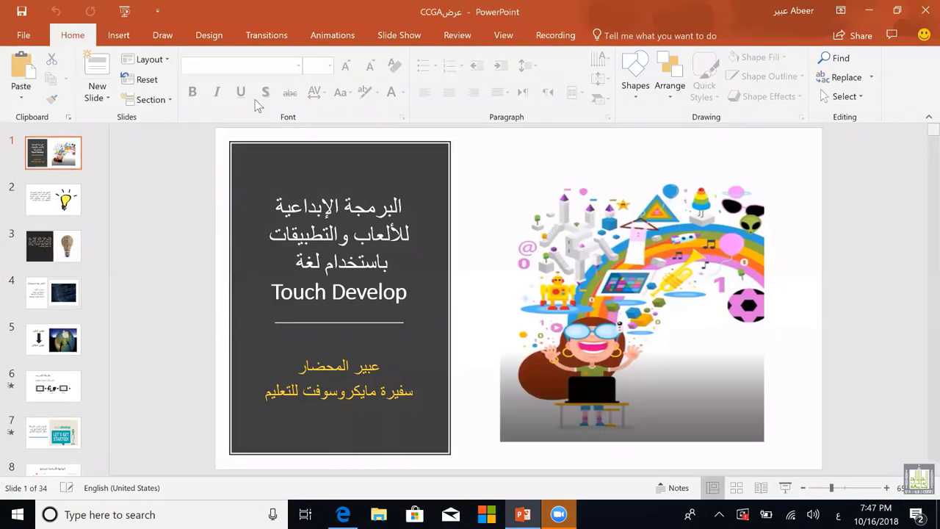
pyautogui.click(22, 37)
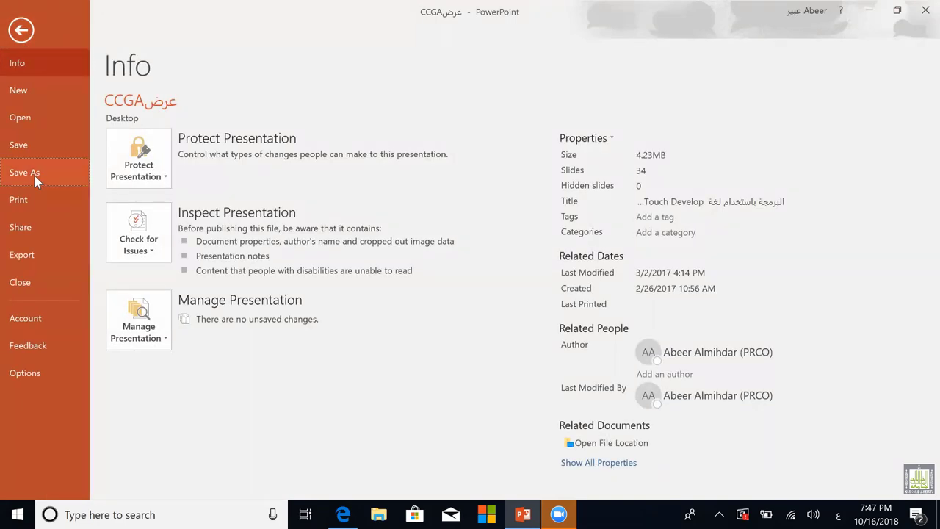
pyautogui.click(37, 180)
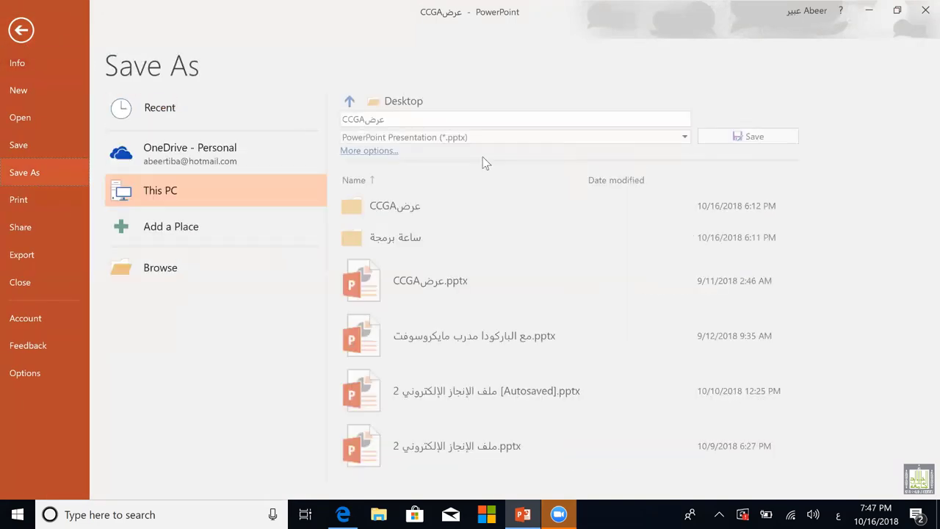
pyautogui.click(683, 138)
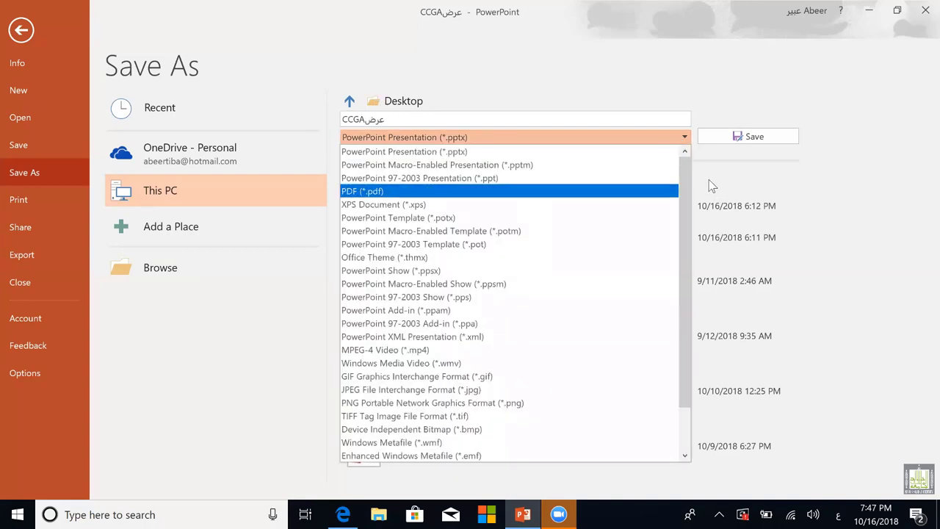
pyautogui.scroll(-1, 687, 281)
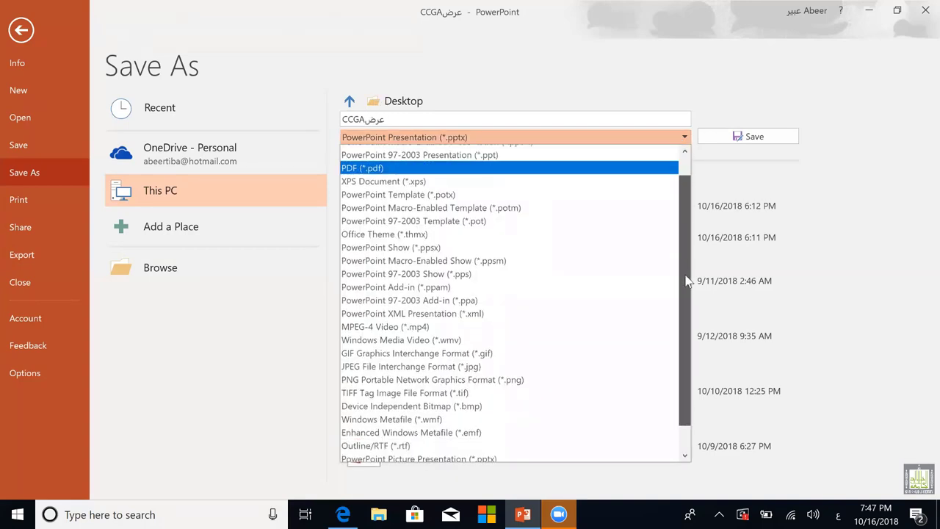
pyautogui.scroll(-1, 687, 281)
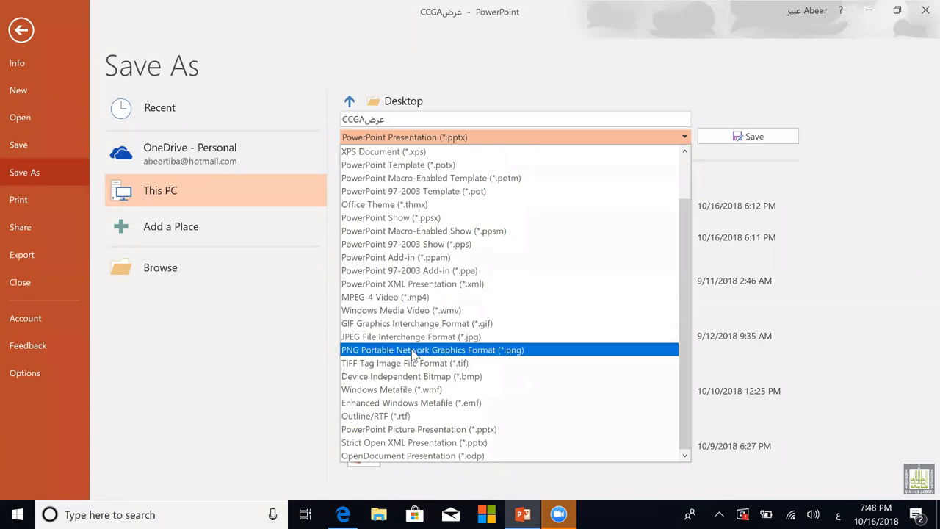
pyautogui.click(414, 350)
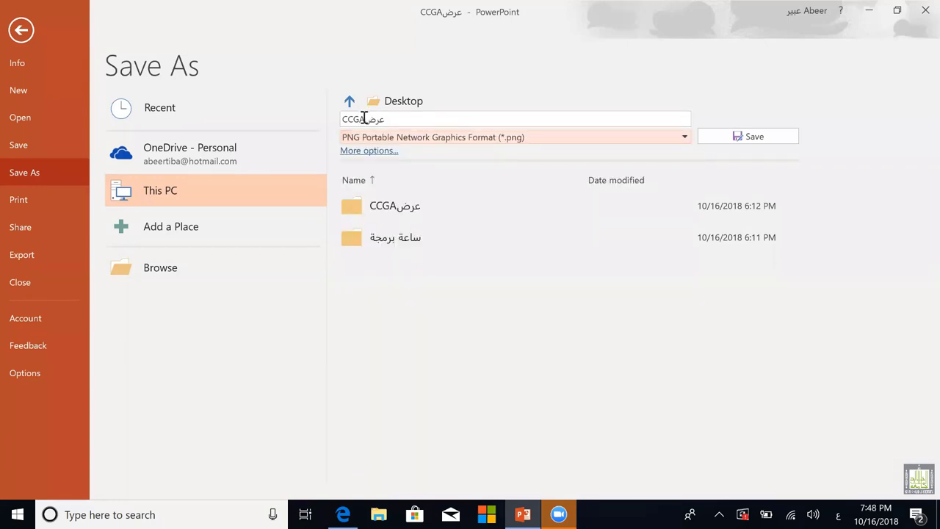
# Name the export "CCGAعرض&" and save all slides as separate PNG images.
pyautogui.click(364, 118)
pyautogui.click(365, 120)
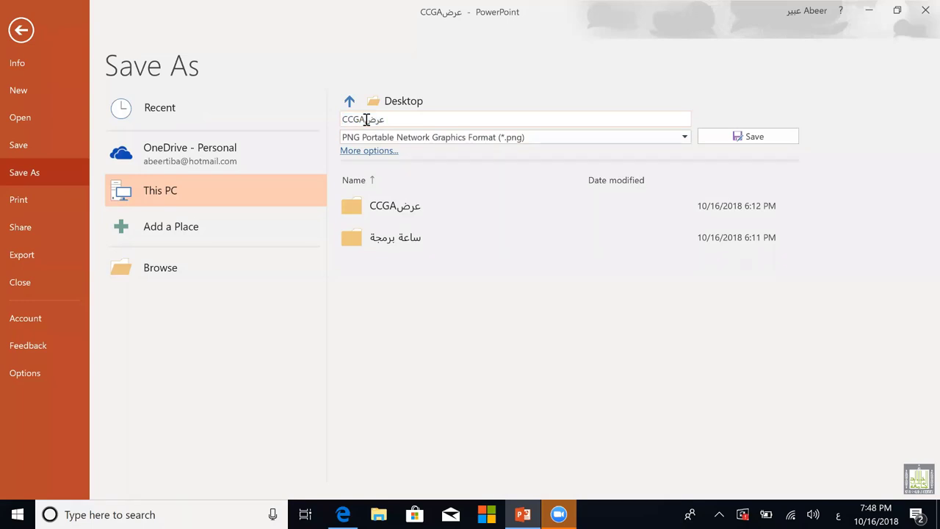
pyautogui.write('&')
pyautogui.click(745, 139)
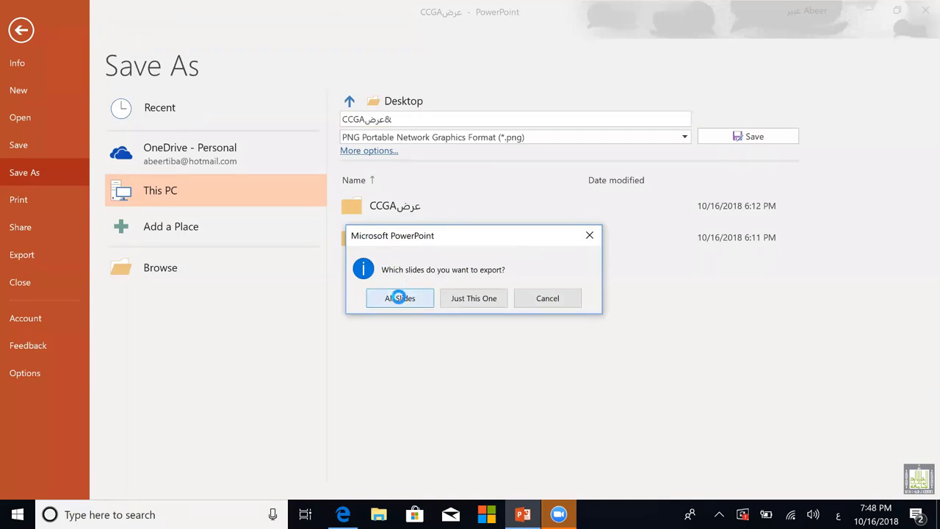
pyautogui.click(398, 298)
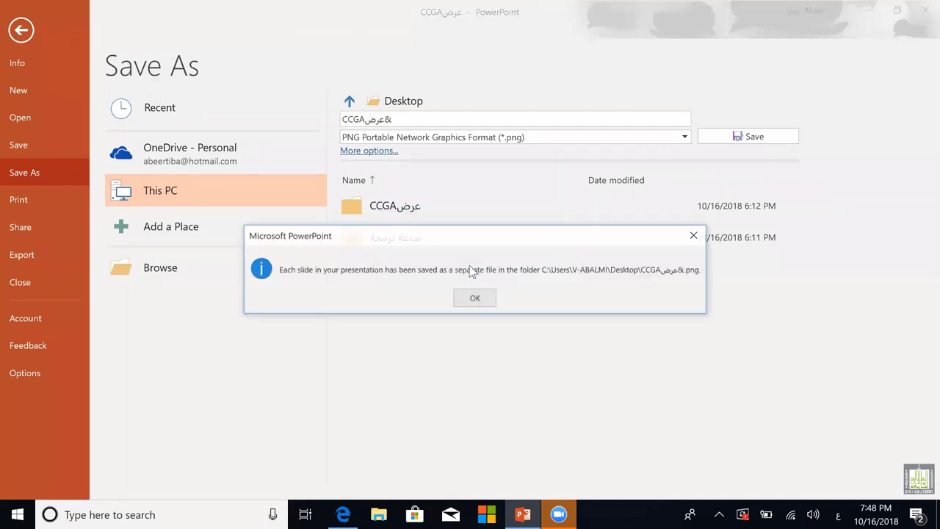
pyautogui.click(475, 298)
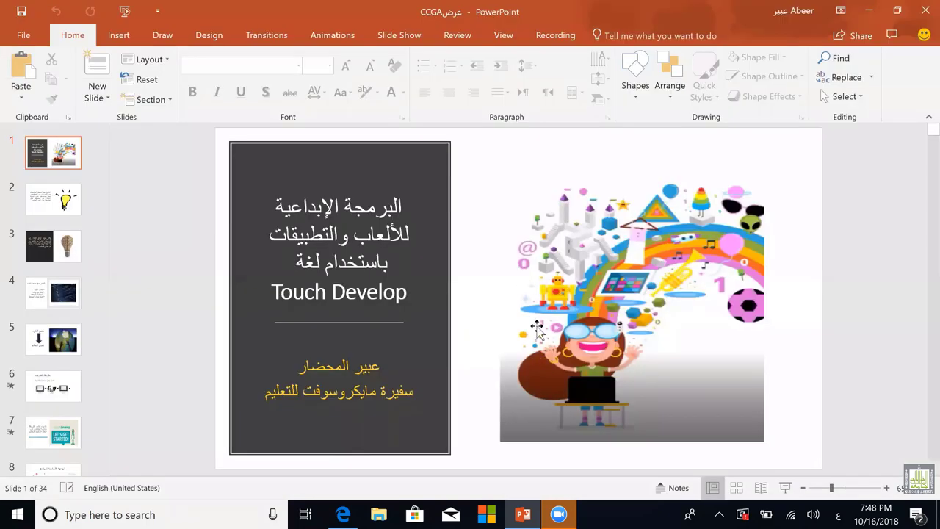
# Return to the lesson form in Edge, start an image upload in the Copy block and open the Desktop folder "CCGAعرض&".
pyautogui.click(867, 13)
pyautogui.click(422, 291)
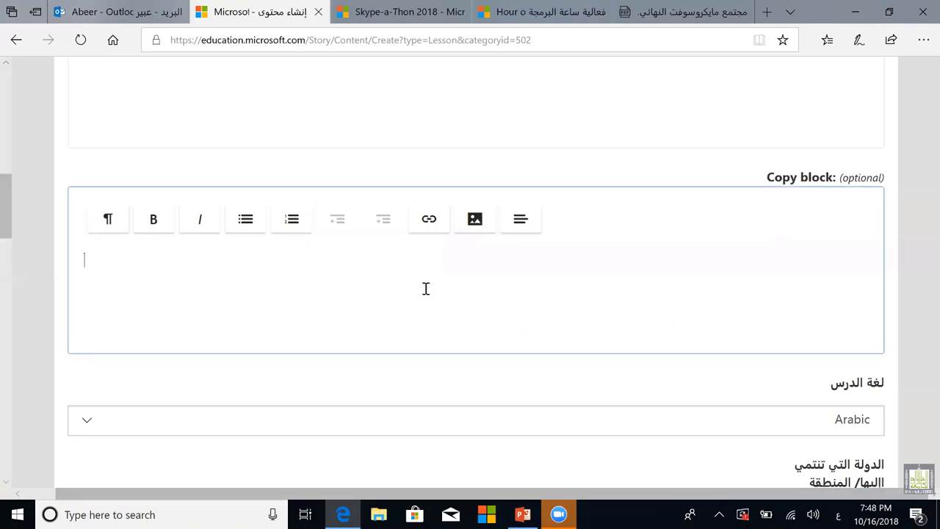
pyautogui.click(474, 225)
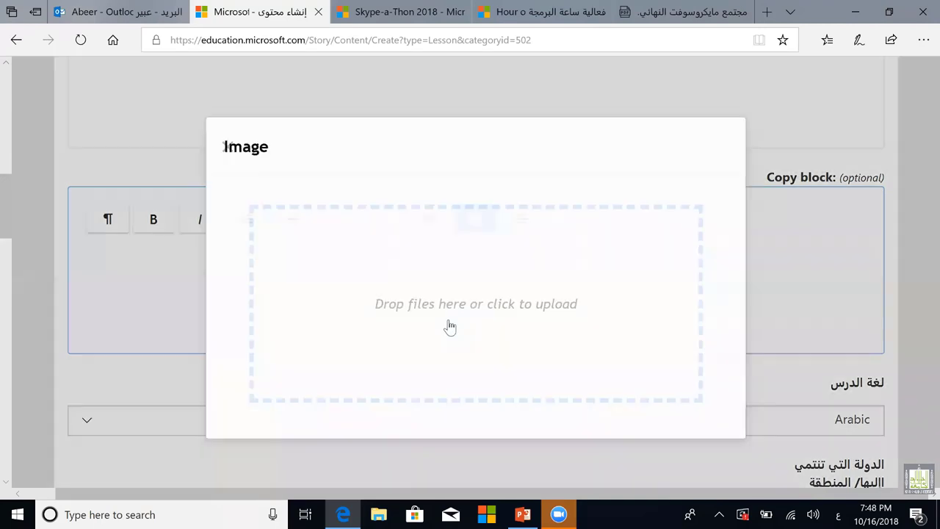
pyautogui.click(448, 326)
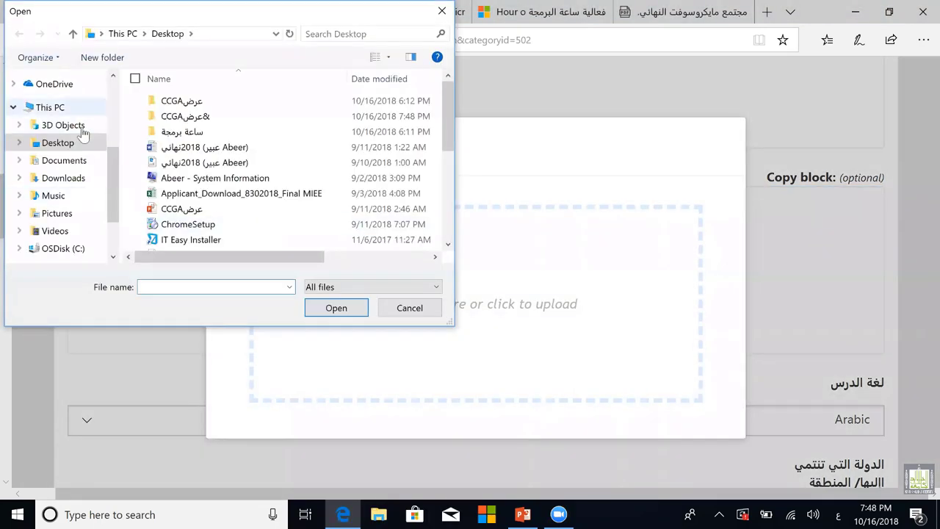
pyautogui.click(86, 141)
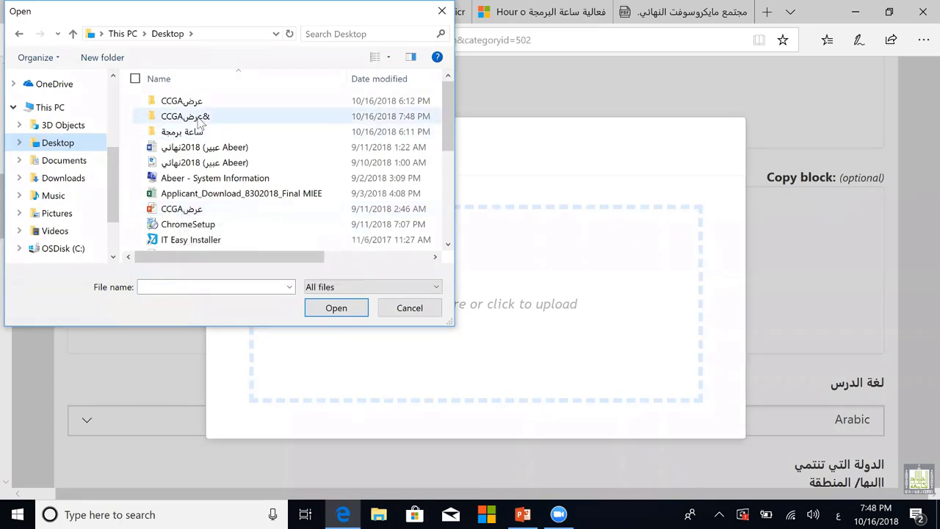
pyautogui.doubleClick(198, 119)
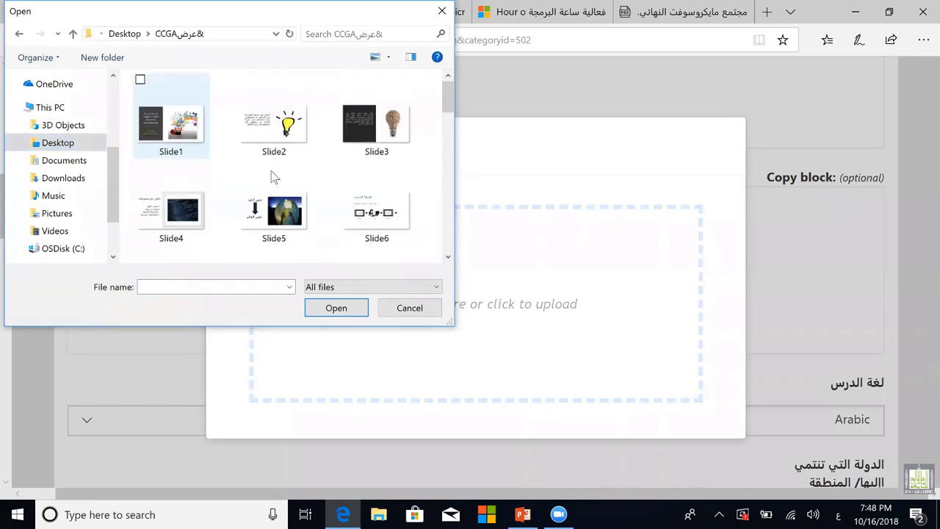
# Select the images Slide5 and Slide6 and upload them into the Copy block.
pyautogui.click(182, 132)
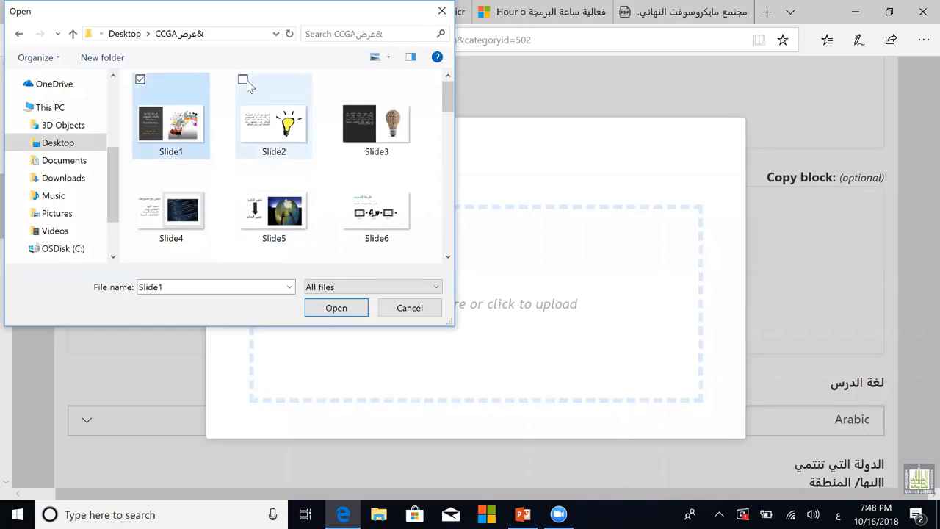
pyautogui.click(245, 81)
pyautogui.click(346, 79)
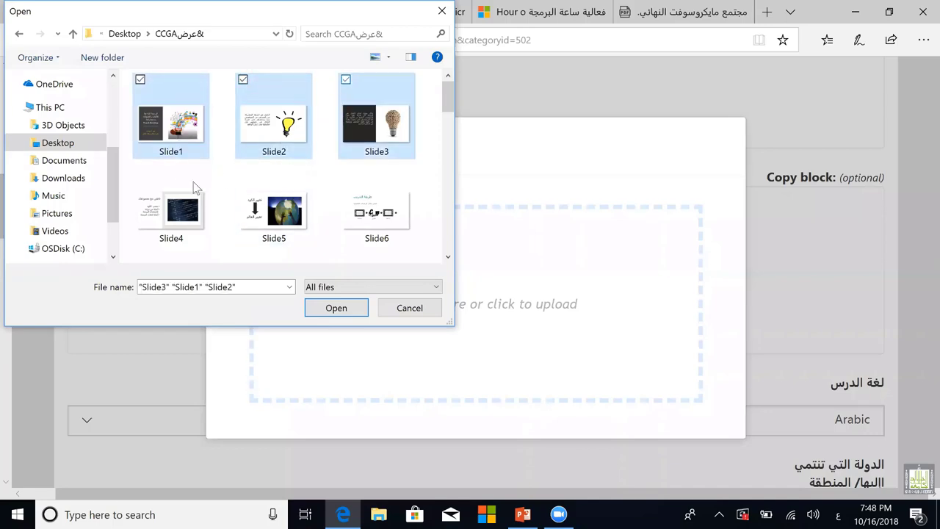
pyautogui.click(142, 168)
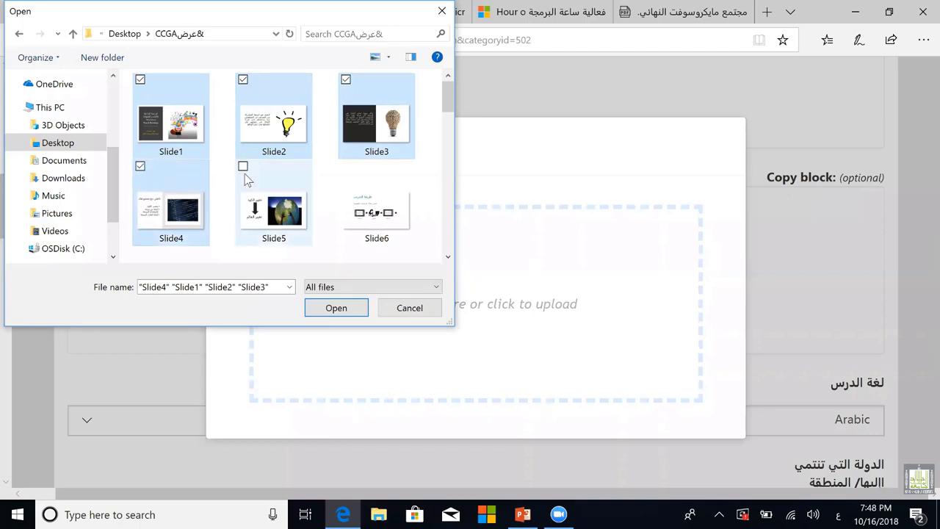
pyautogui.click(246, 180)
pyautogui.click(345, 167)
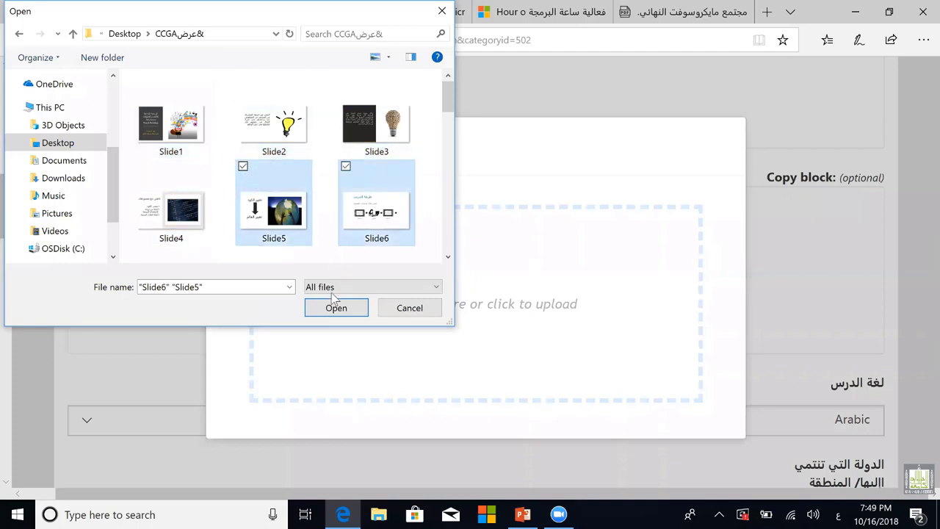
pyautogui.click(335, 307)
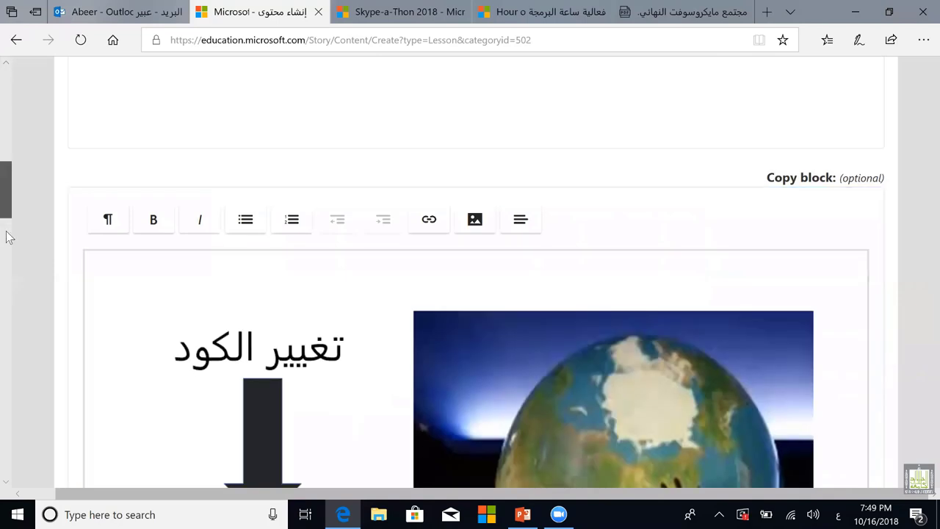
# Examine the inserted slide image in the Copy block and view its title, position and link settings.
pyautogui.scroll(-5, 6, 229)
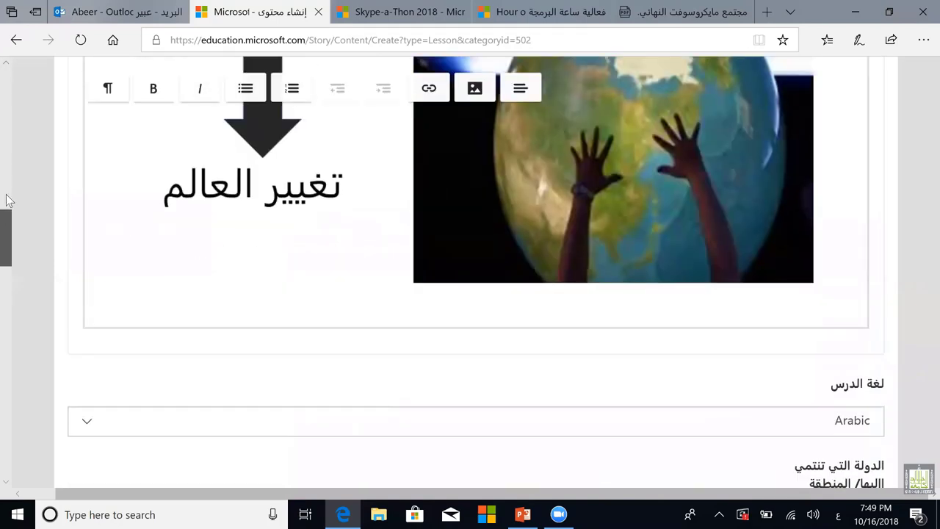
pyautogui.scroll(5, 6, 198)
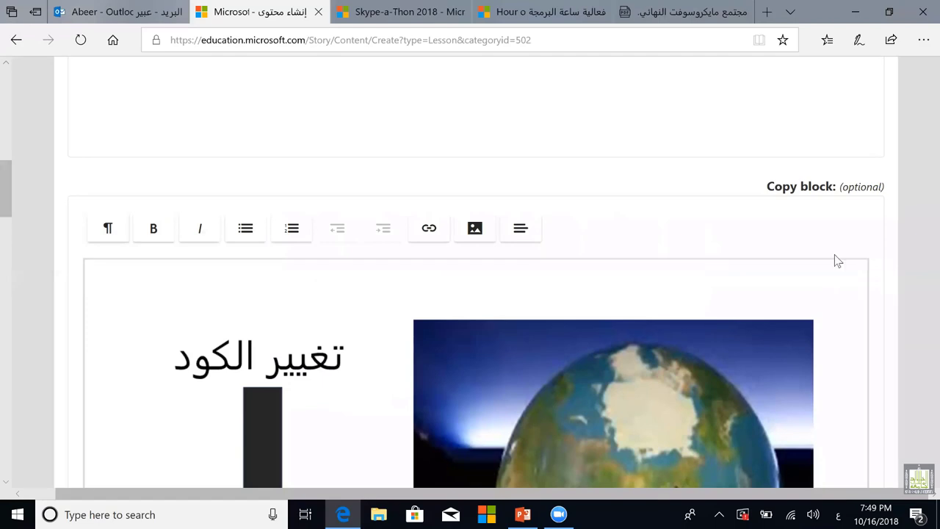
pyautogui.click(483, 227)
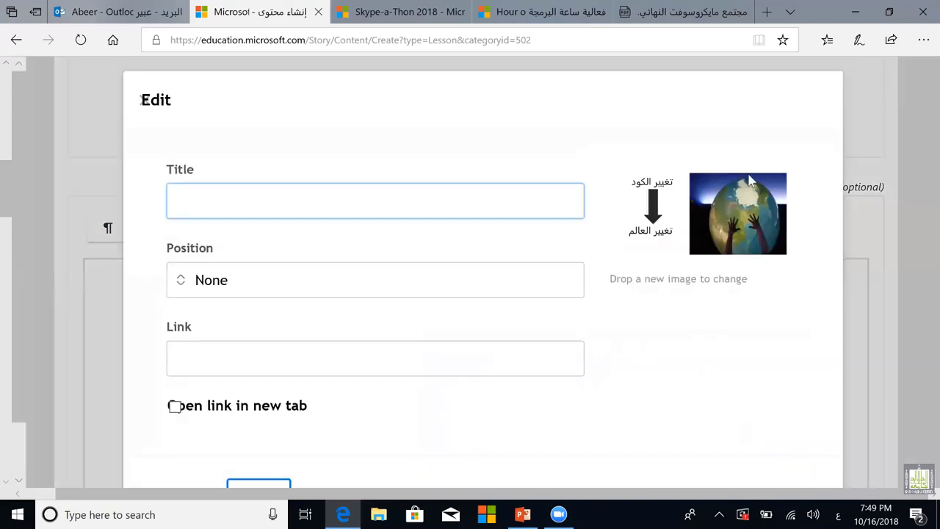
pyautogui.click(882, 324)
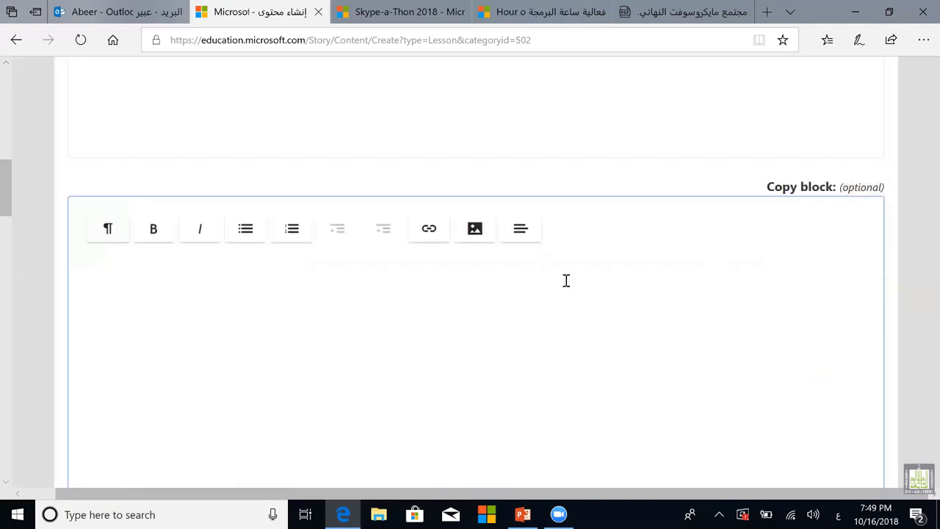
# Close the image's edit settings and examine the inserted slide image throughout the Copy block.
pyautogui.click(484, 230)
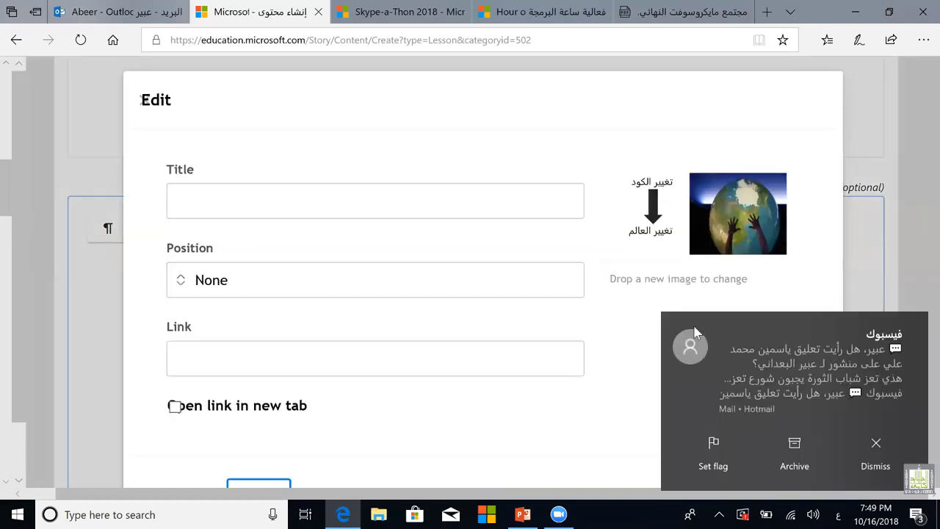
pyautogui.click(26, 218)
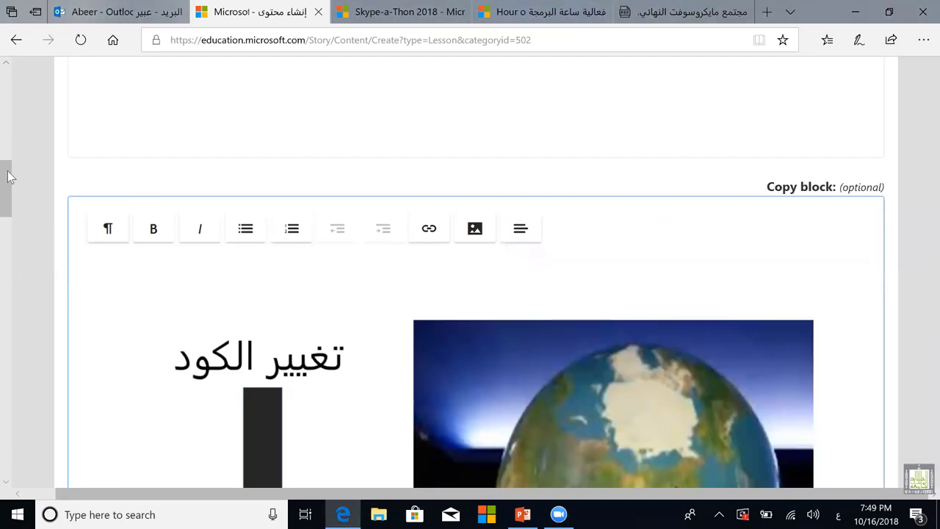
pyautogui.scroll(-1, 10, 204)
pyautogui.scroll(-3, 5, 219)
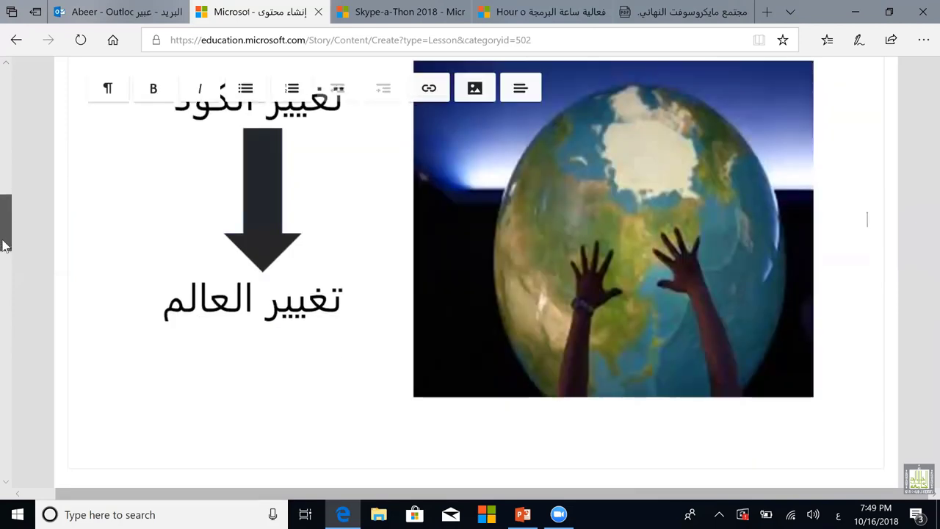
pyautogui.scroll(-3, 4, 243)
pyautogui.scroll(5, 4, 183)
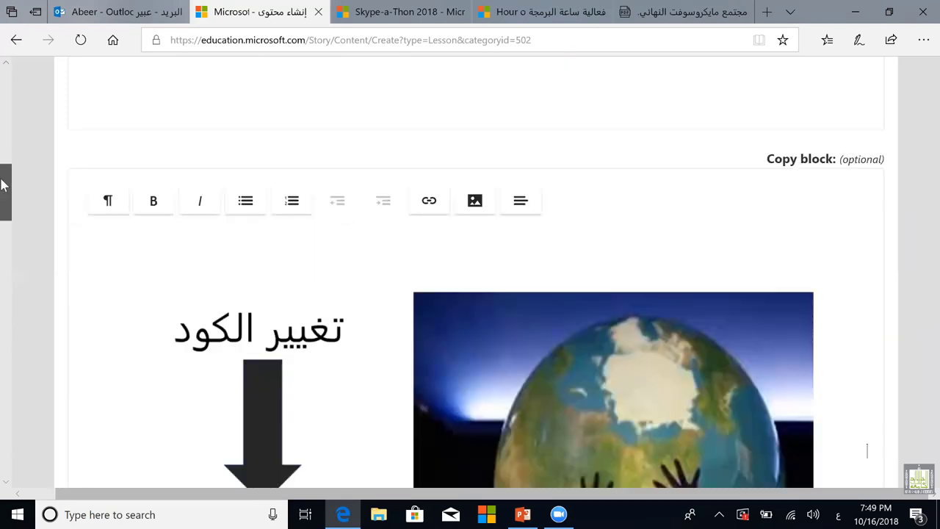
pyautogui.scroll(-2, 3, 199)
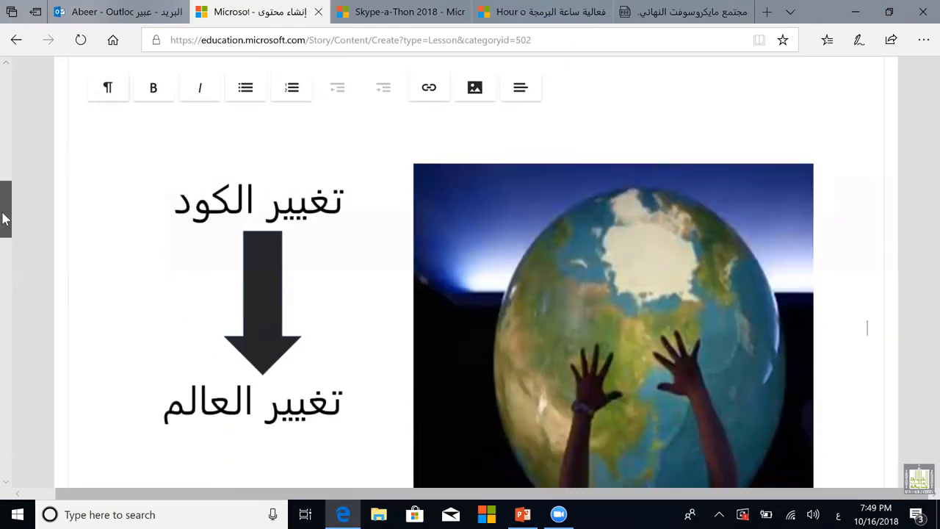
pyautogui.scroll(-2, 5, 215)
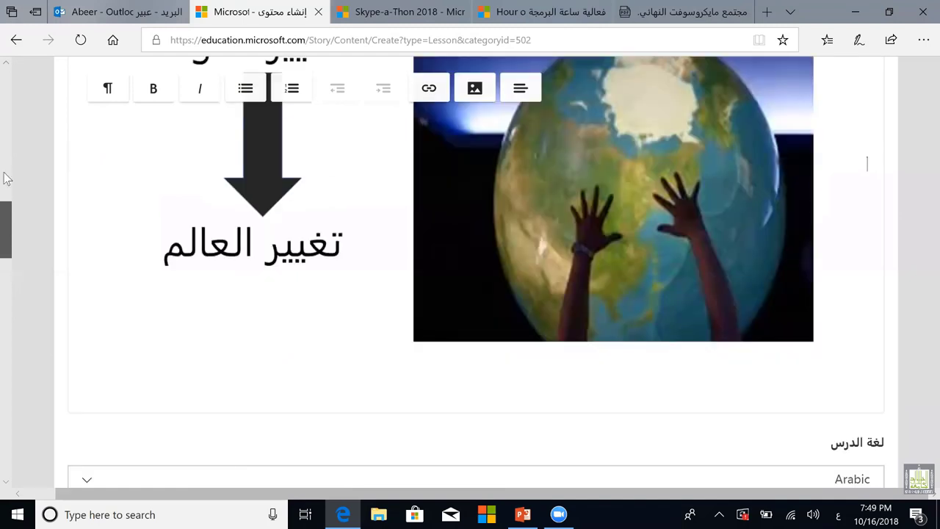
pyautogui.scroll(4, 4, 177)
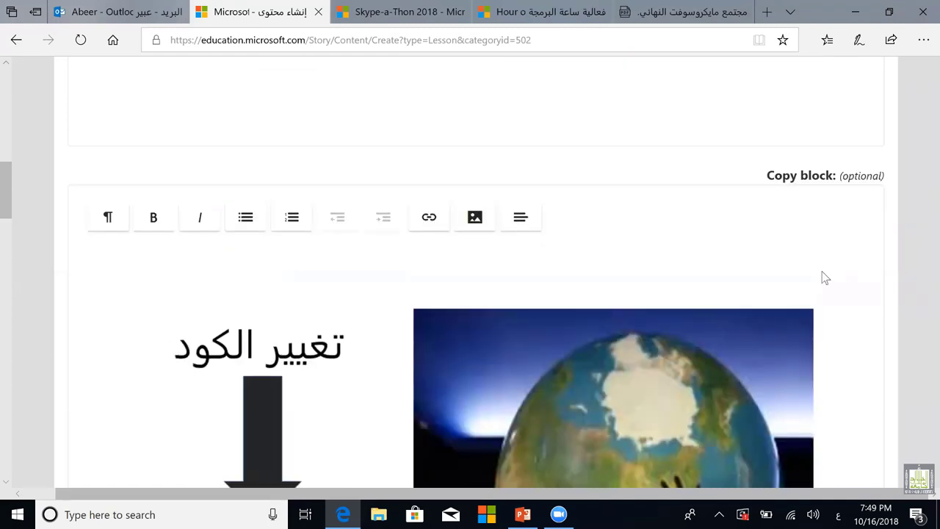
# Remove the current slide image from the Copy block and upload Slide1 in its place.
pyautogui.click(807, 252)
pyautogui.click(797, 256)
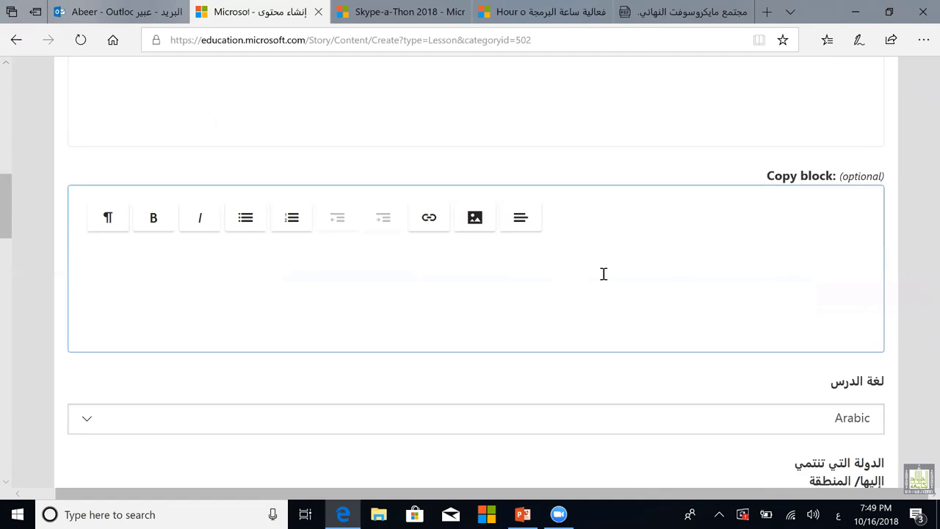
pyautogui.click(474, 220)
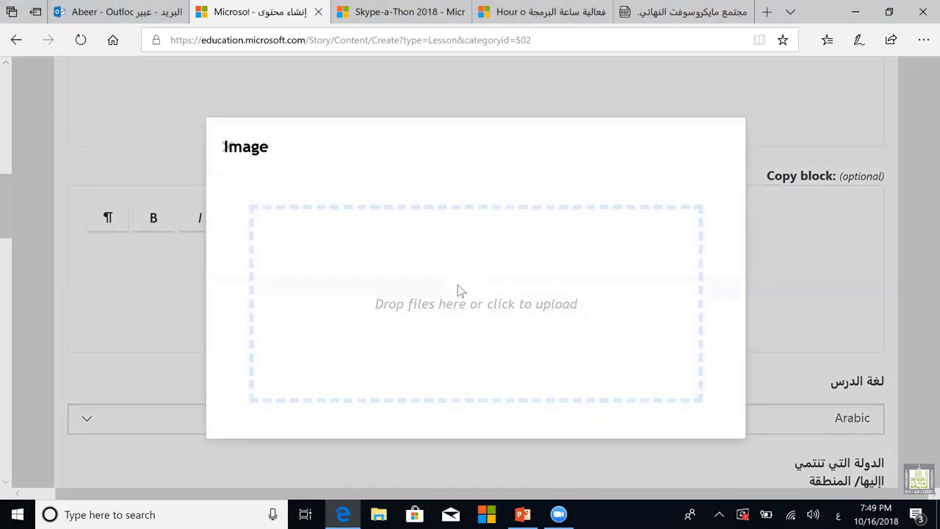
pyautogui.click(457, 288)
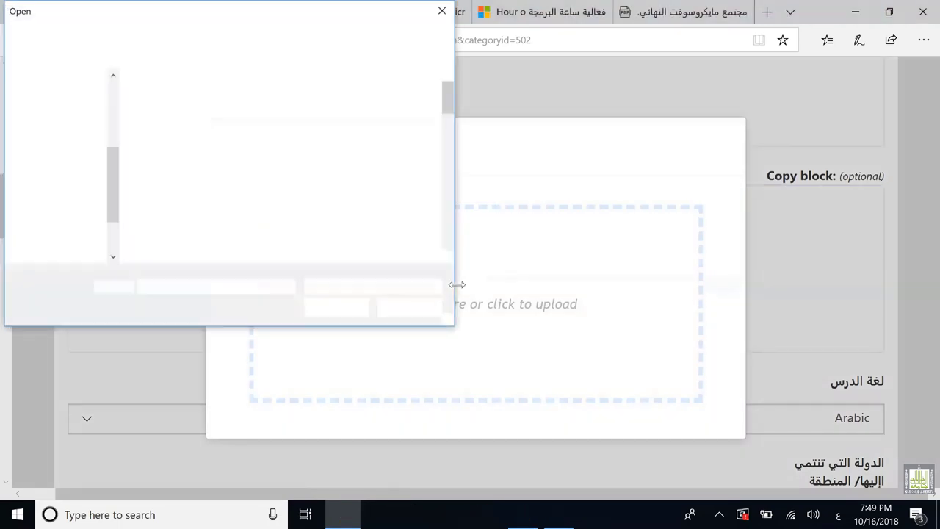
pyautogui.click(168, 110)
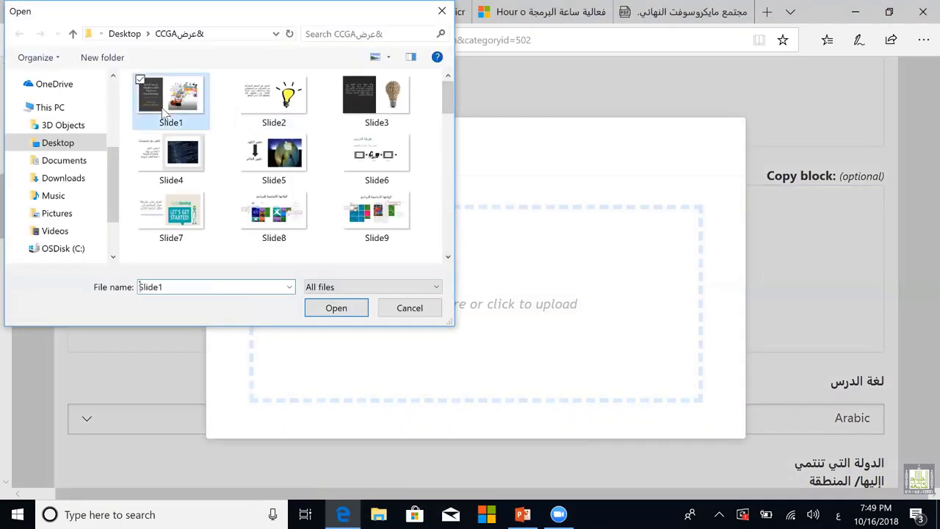
pyautogui.click(344, 309)
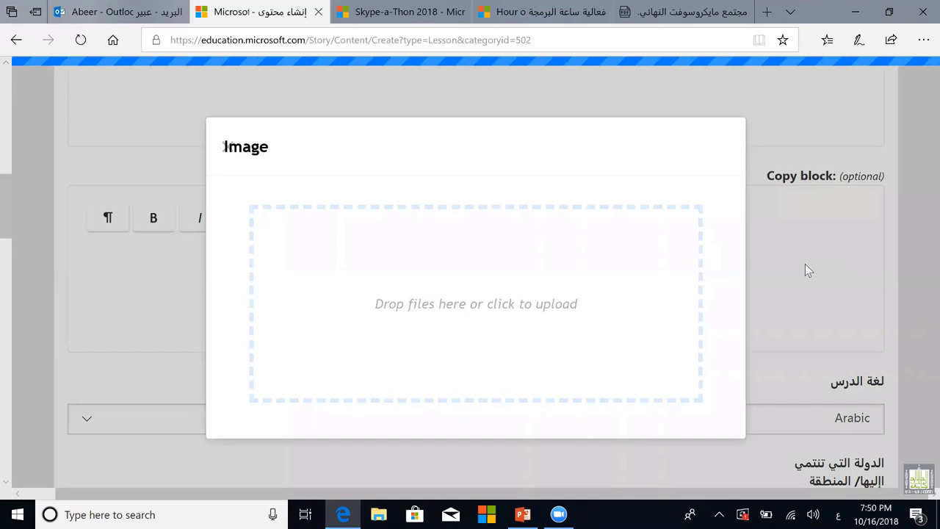
pyautogui.click(842, 237)
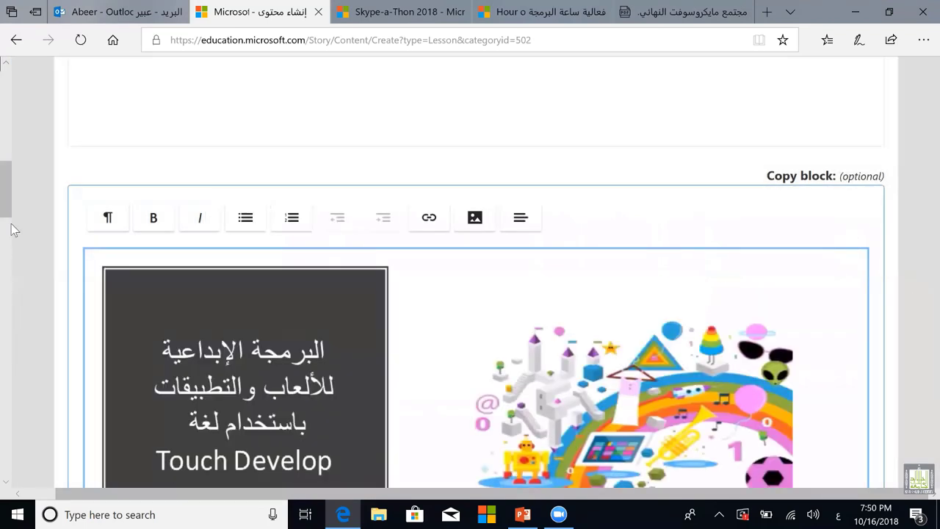
pyautogui.scroll(-5, 800, 373)
pyautogui.click(793, 381)
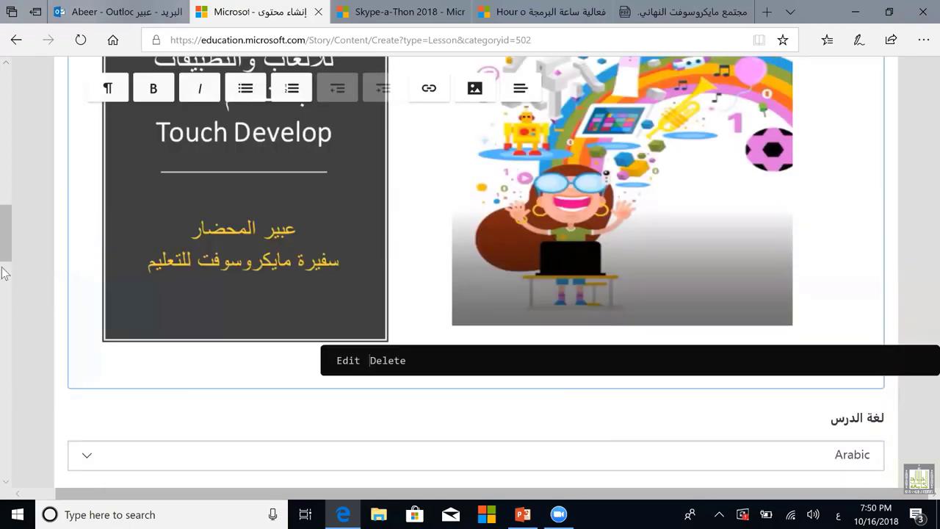
# Select Arabic as the lesson language below the Copy block.
pyautogui.moveTo(6, 245); pyautogui.dragTo(6, 260)
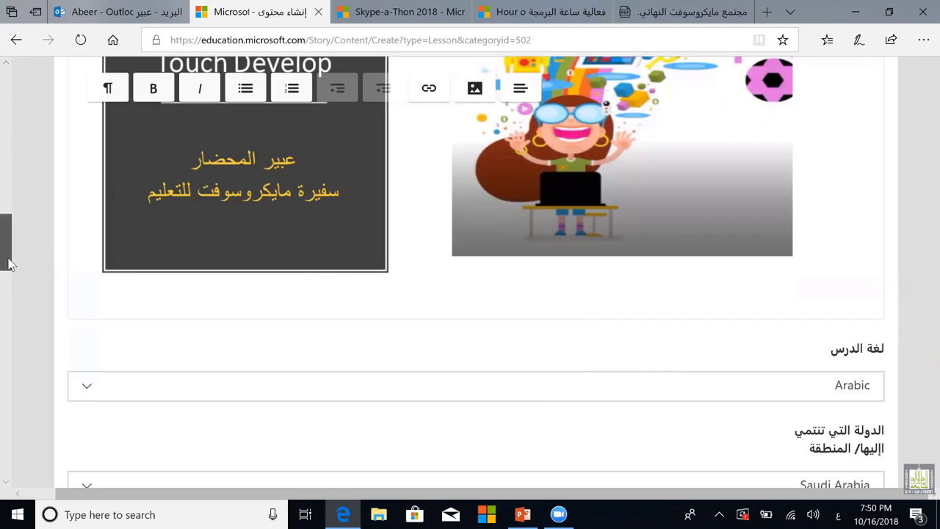
pyautogui.scroll(-1, 189, 319)
pyautogui.click(191, 316)
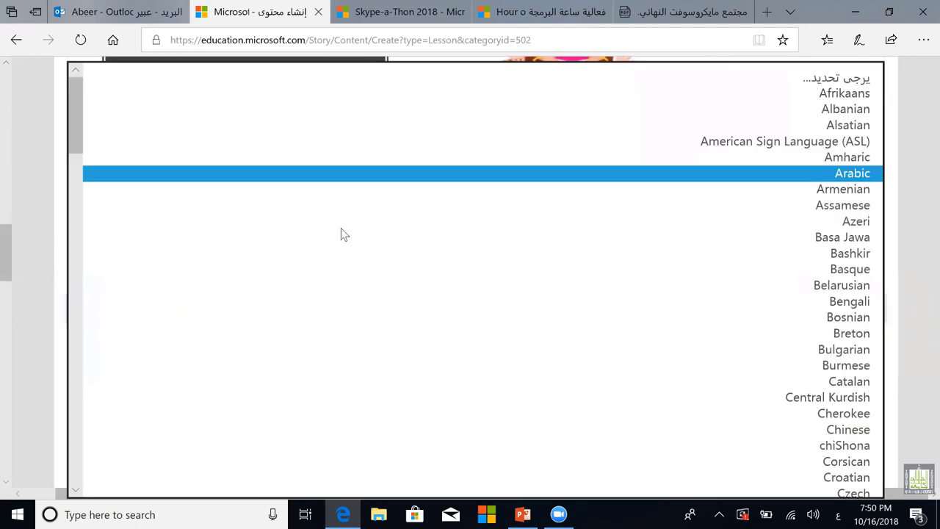
pyautogui.click(367, 174)
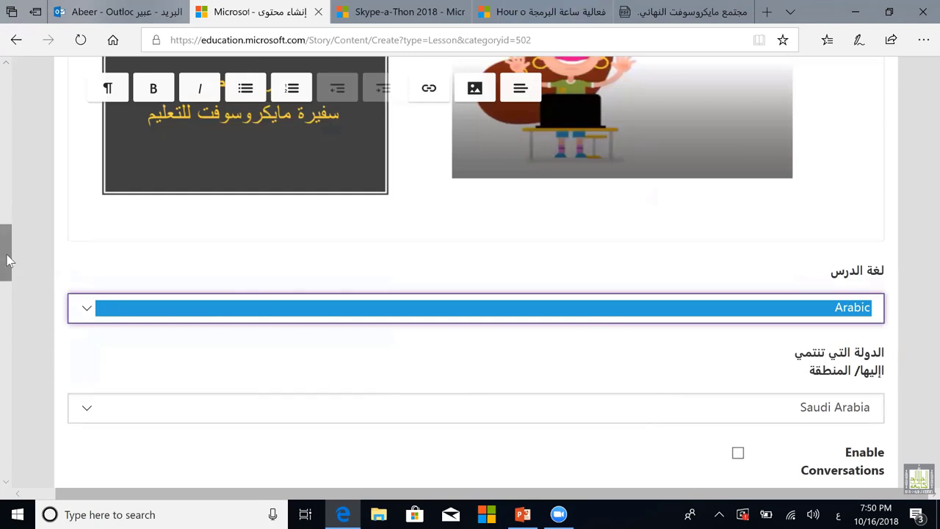
# Expand the Upload Sway and Embed section and review its headline, descriptive copy block, embed code and aspect ratio fields.
pyautogui.scroll(-2, 455, 250)
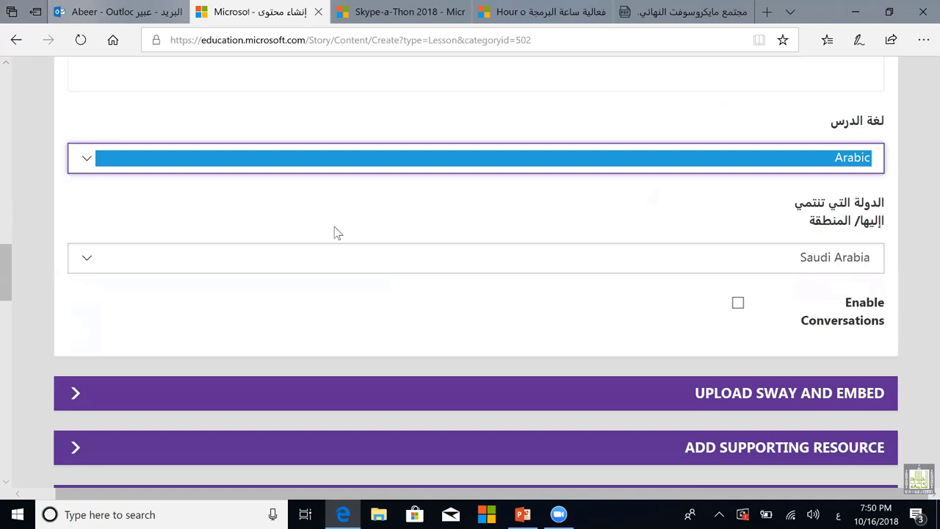
pyautogui.moveTo(7, 270); pyautogui.dragTo(6, 286)
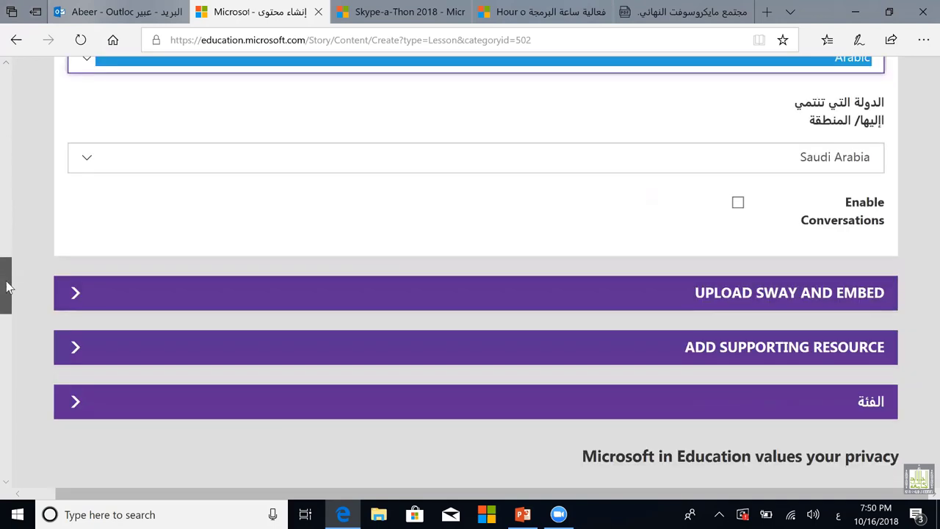
pyautogui.scroll(-1, 6, 286)
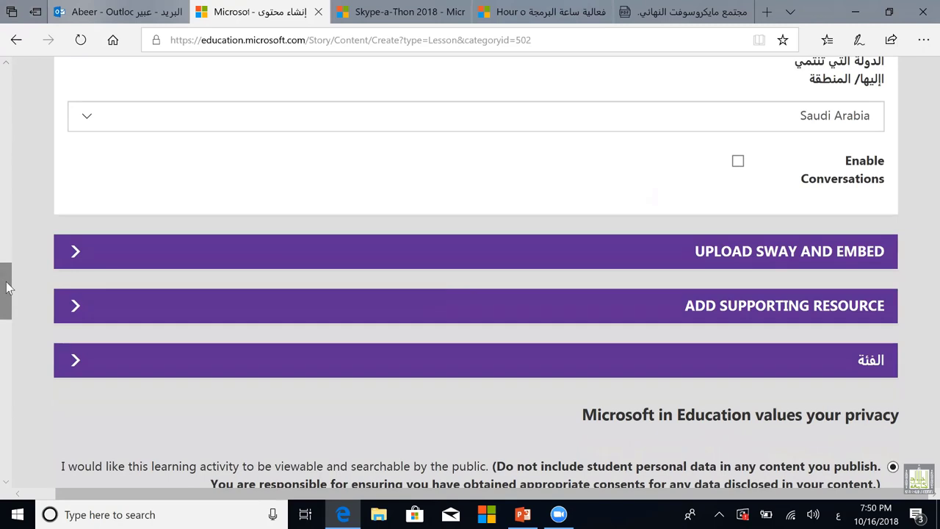
pyautogui.click(605, 253)
pyautogui.click(142, 240)
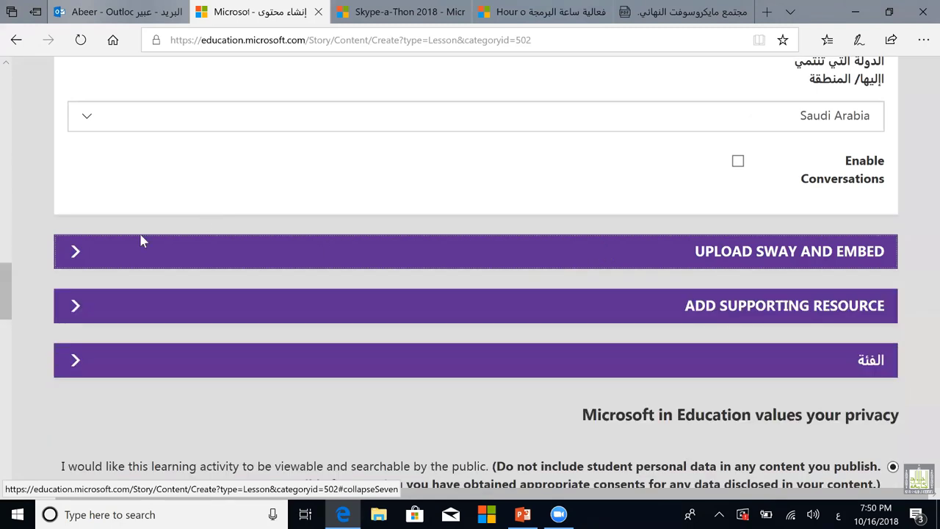
pyautogui.click(75, 250)
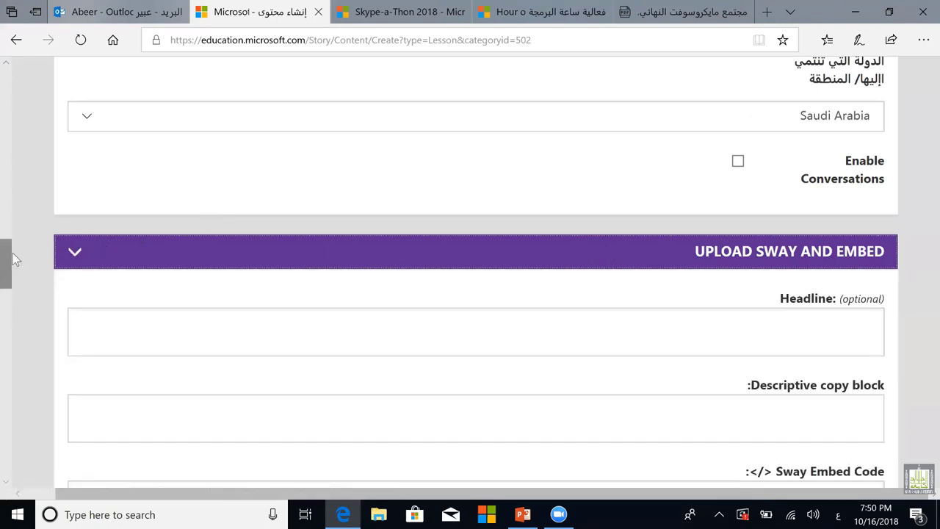
pyautogui.moveTo(8, 260); pyautogui.dragTo(6, 272)
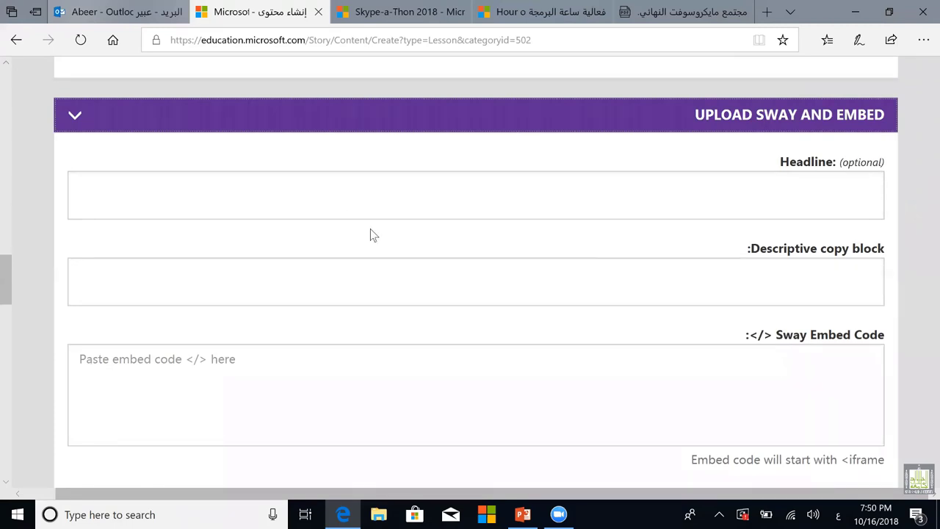
pyautogui.click(667, 208)
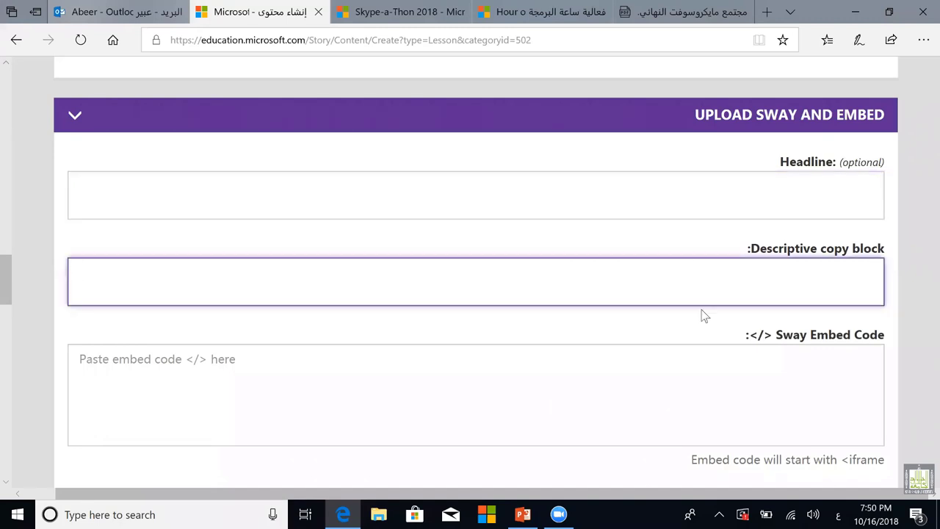
pyautogui.click(694, 282)
pyautogui.click(735, 395)
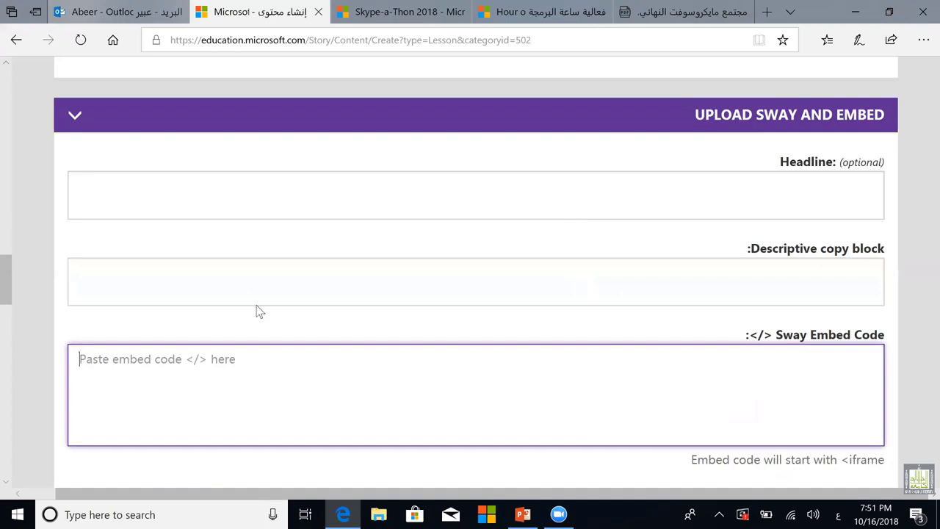
pyautogui.scroll(-2, 9, 294)
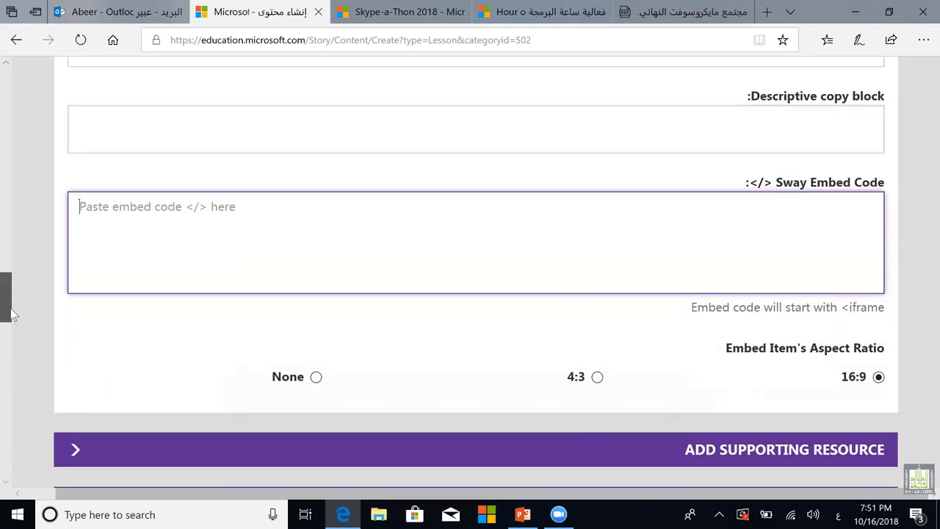
pyautogui.scroll(-1, 10, 314)
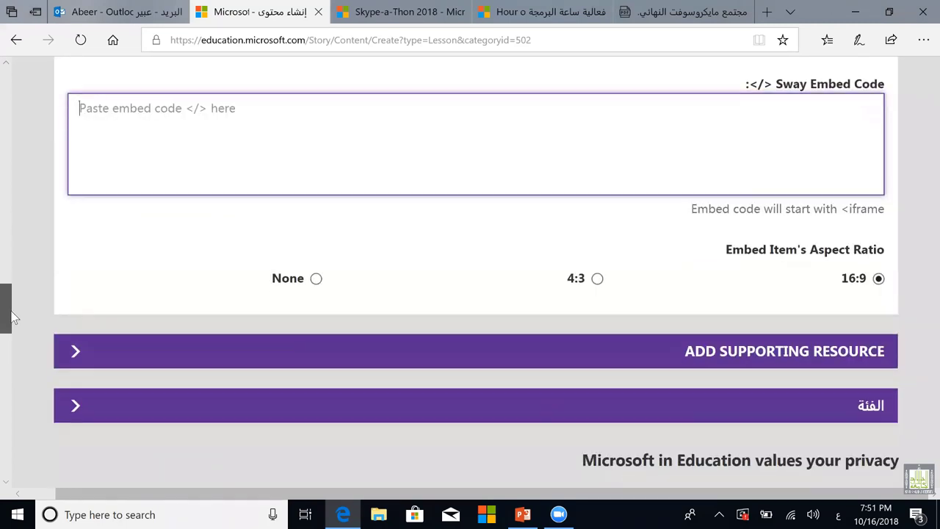
# Expand the Add Supporting Resource section and review its headline, description and file upload fields.
pyautogui.click(220, 354)
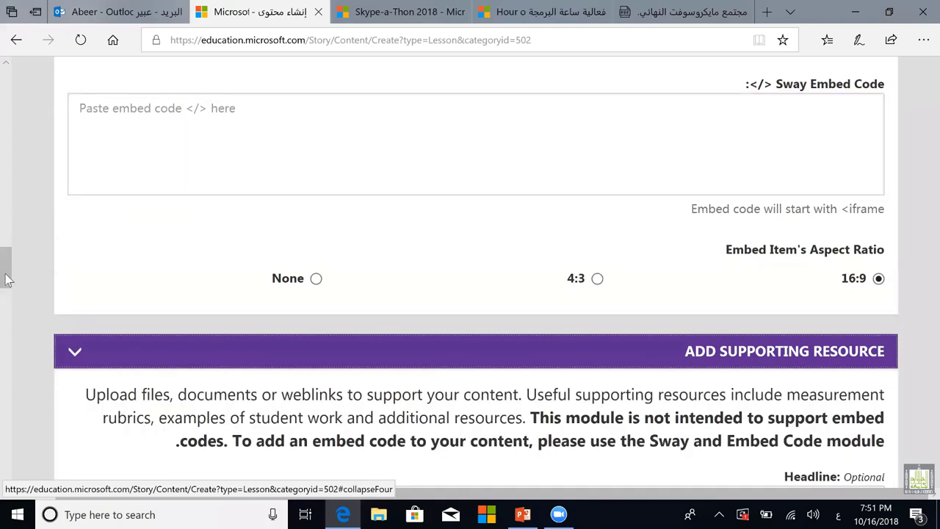
pyautogui.moveTo(8, 279); pyautogui.dragTo(8, 295)
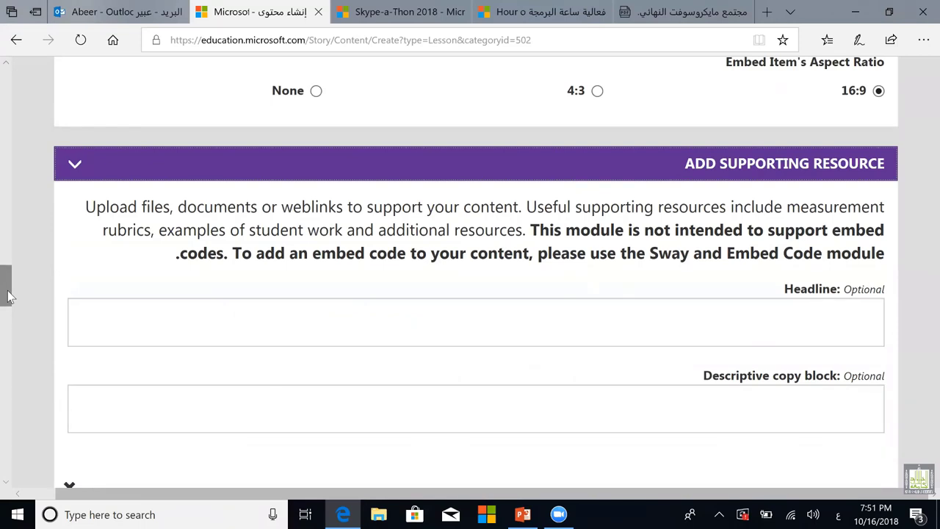
pyautogui.moveTo(9, 295); pyautogui.dragTo(13, 310)
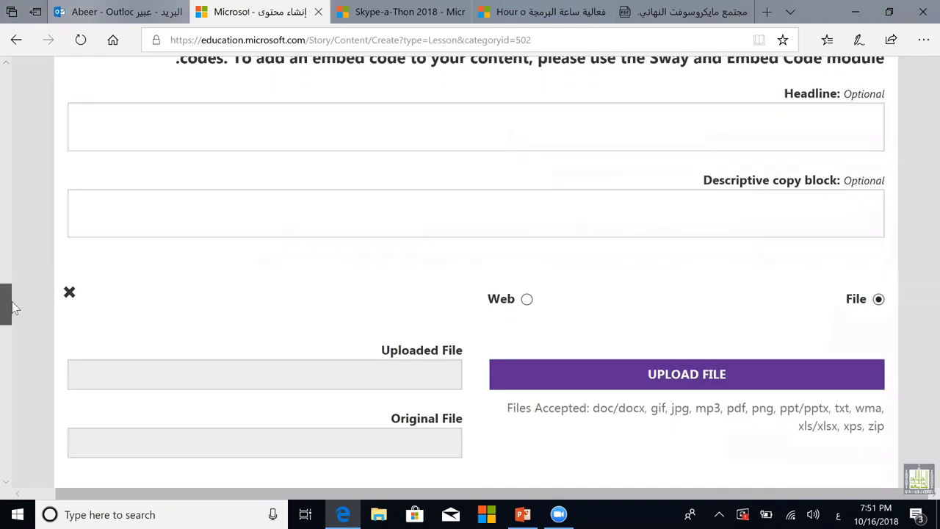
pyautogui.scroll(1, 695, 435)
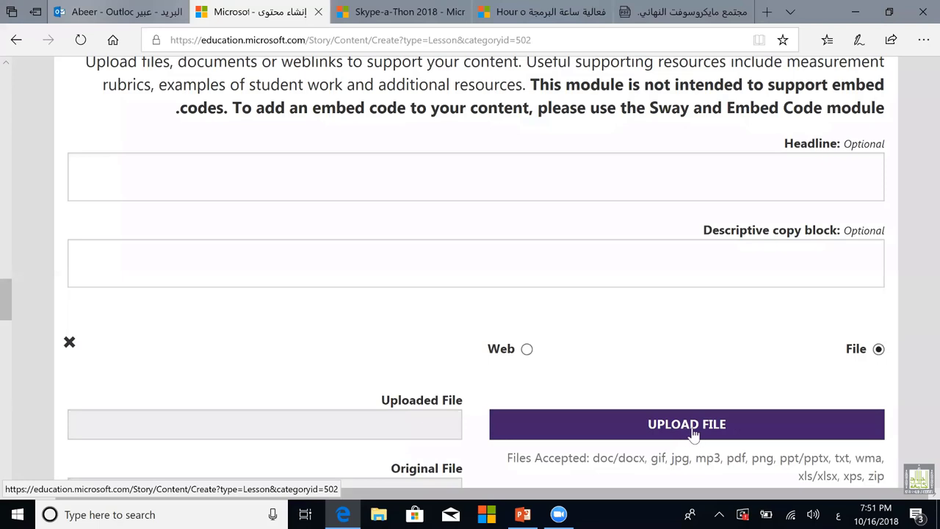
# View the Desktop files that can be uploaded as a supporting resource, and close the file selection without choosing one.
pyautogui.click(681, 434)
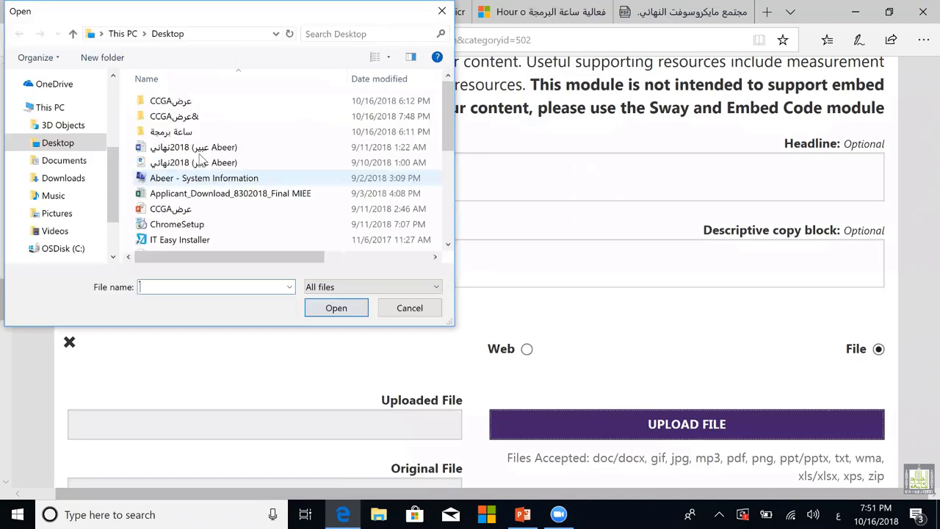
pyautogui.scroll(3, 113, 161)
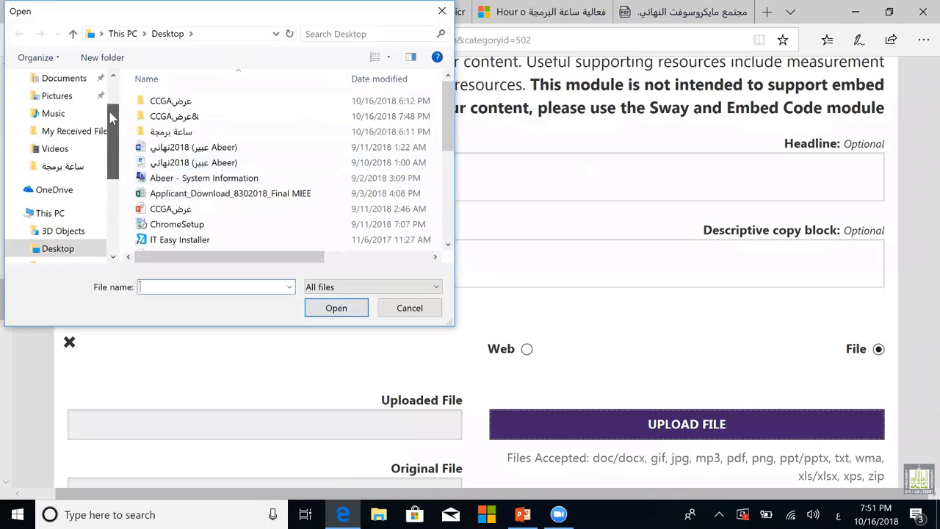
pyautogui.moveTo(448, 116); pyautogui.dragTo(436, 100)
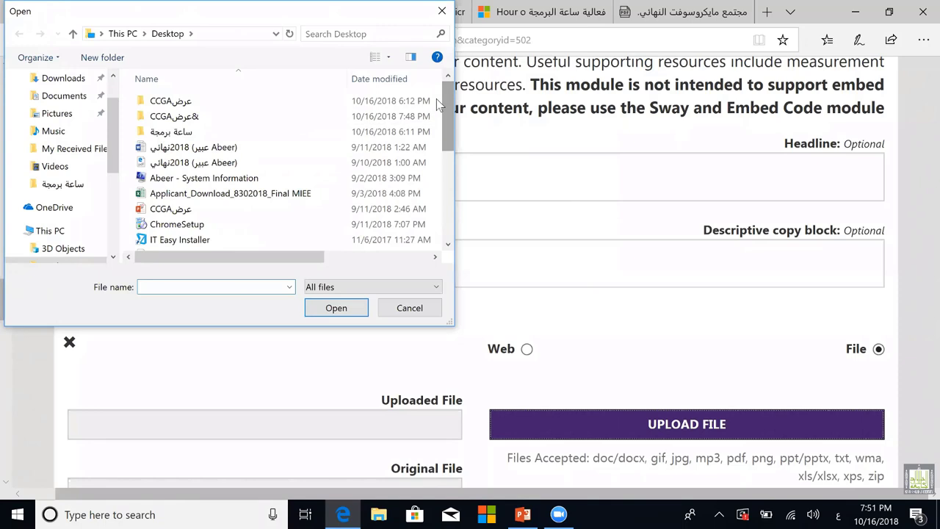
pyautogui.click(443, 11)
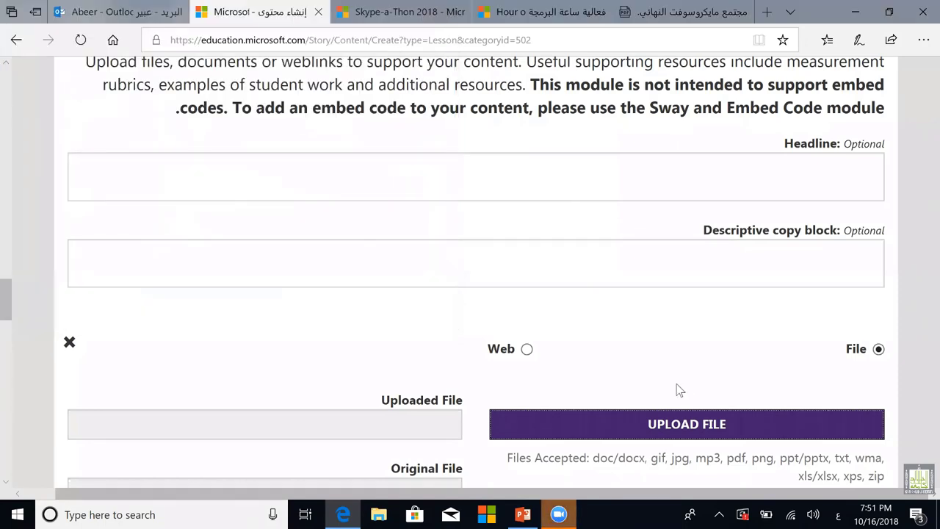
# Switch the supporting resource type to Web and review its web link and resource caption fields.
pyautogui.click(527, 351)
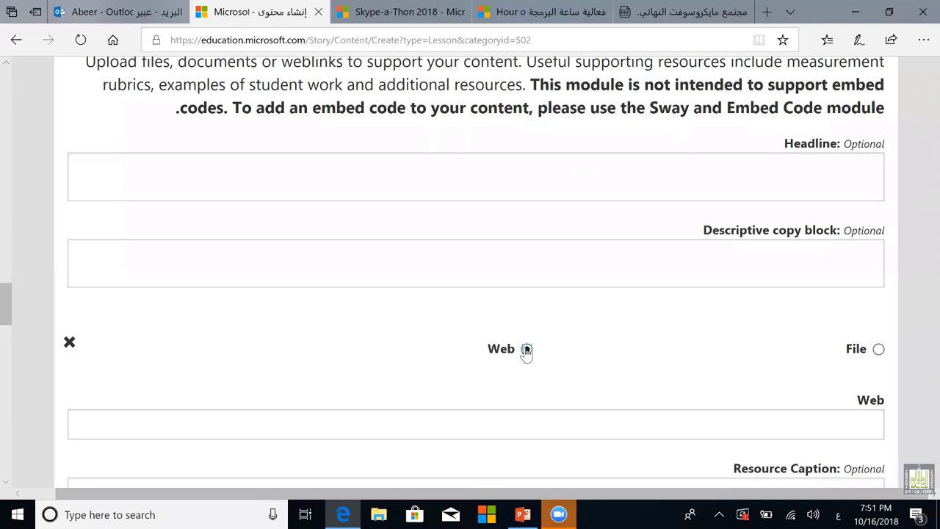
pyautogui.click(843, 426)
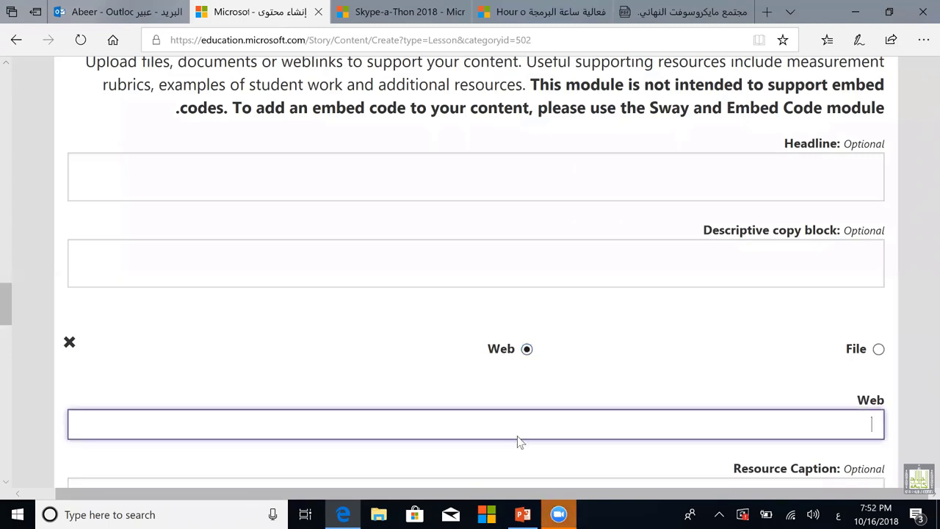
pyautogui.scroll(-3, 9, 305)
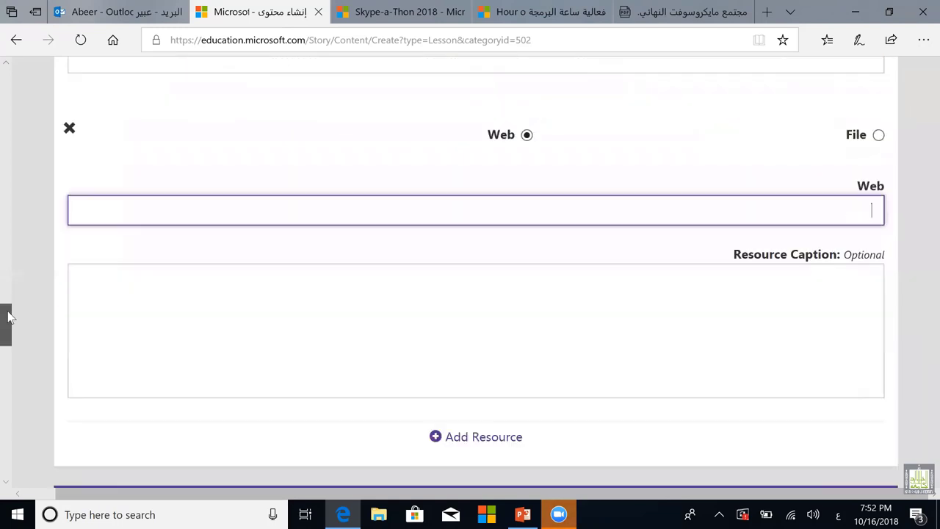
pyautogui.scroll(2, 7, 312)
pyautogui.scroll(2, 9, 290)
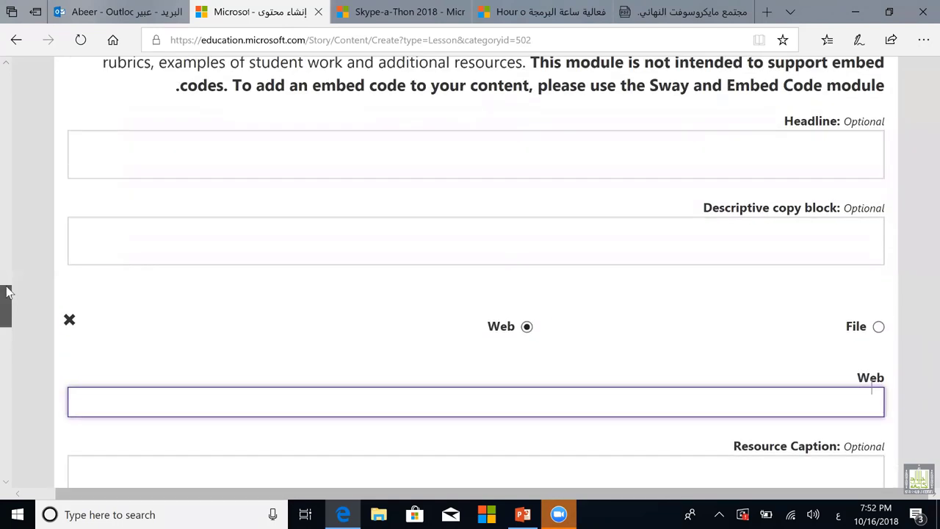
pyautogui.scroll(-1, 8, 295)
# Review the slide images, lesson language and Sway embed section, and set the supporting resource type back to File.
pyautogui.scroll(10, 6, 287)
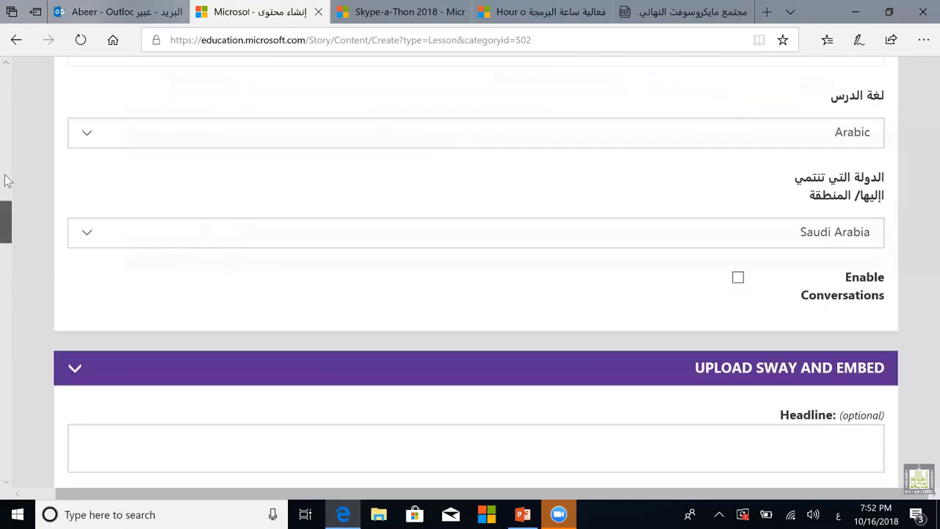
pyautogui.scroll(5, 7, 182)
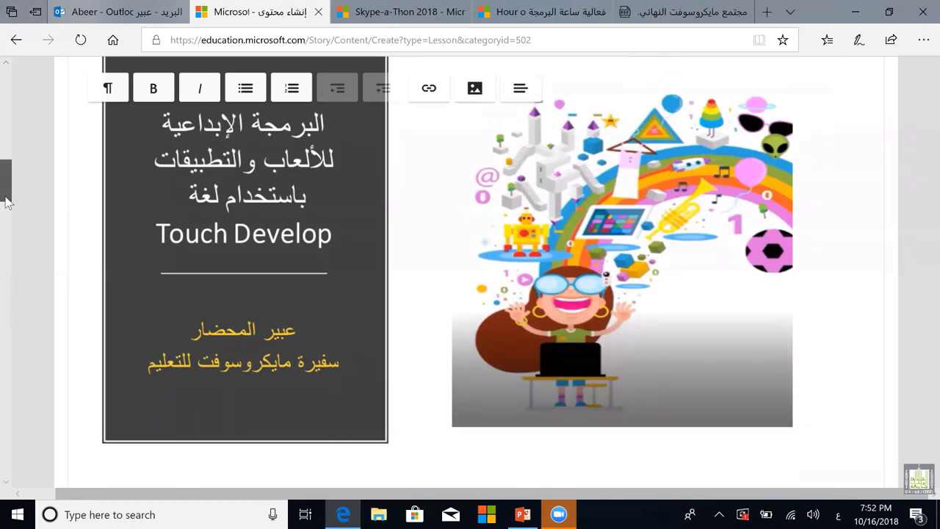
pyautogui.scroll(-5, 7, 187)
pyautogui.scroll(-10, 7, 260)
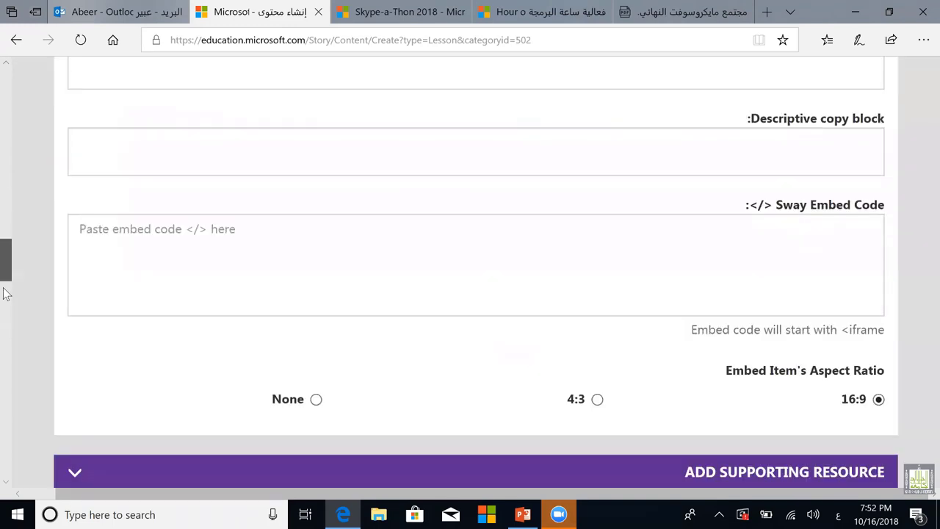
pyautogui.scroll(-2, 484, 374)
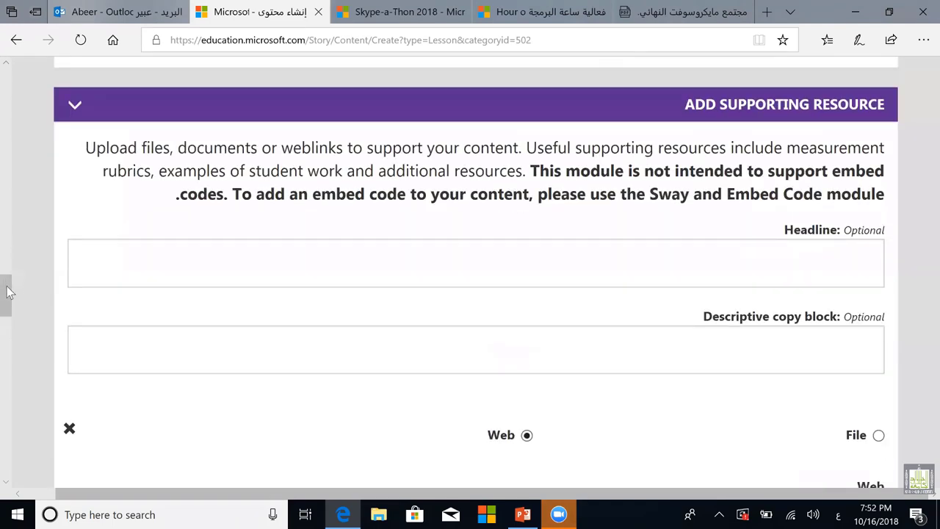
pyautogui.moveTo(9, 287); pyautogui.dragTo(8, 295)
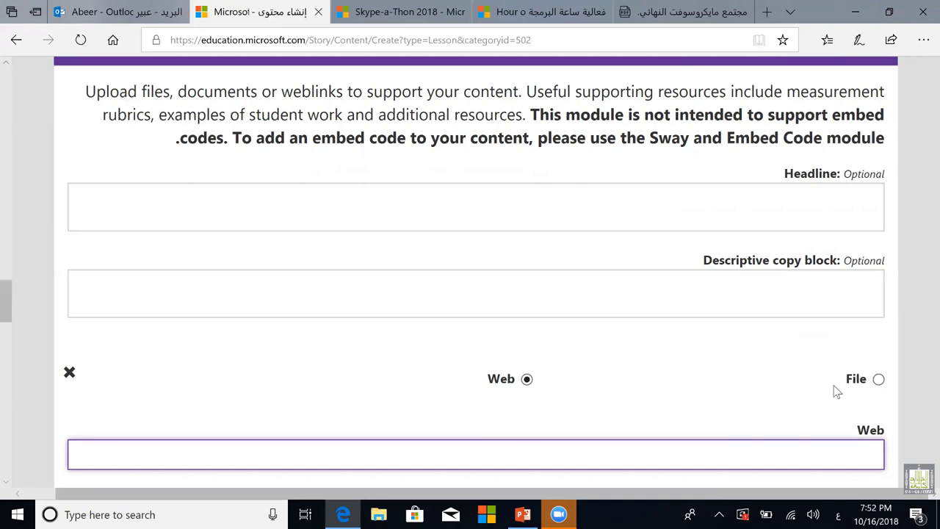
pyautogui.click(878, 381)
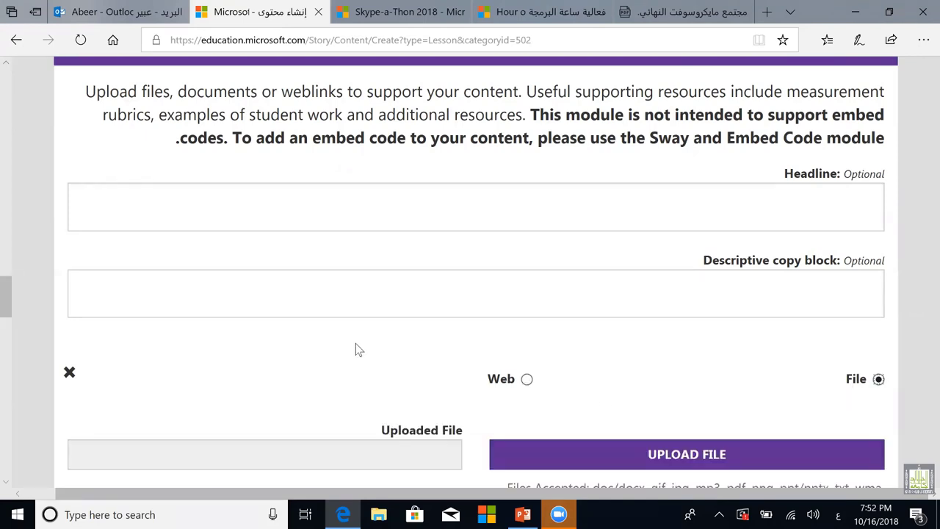
# Expand the الفئة section and select Technology as the subject and All Ages as the age group.
pyautogui.moveTo(10, 308); pyautogui.dragTo(18, 339)
pyautogui.scroll(-4, 168, 336)
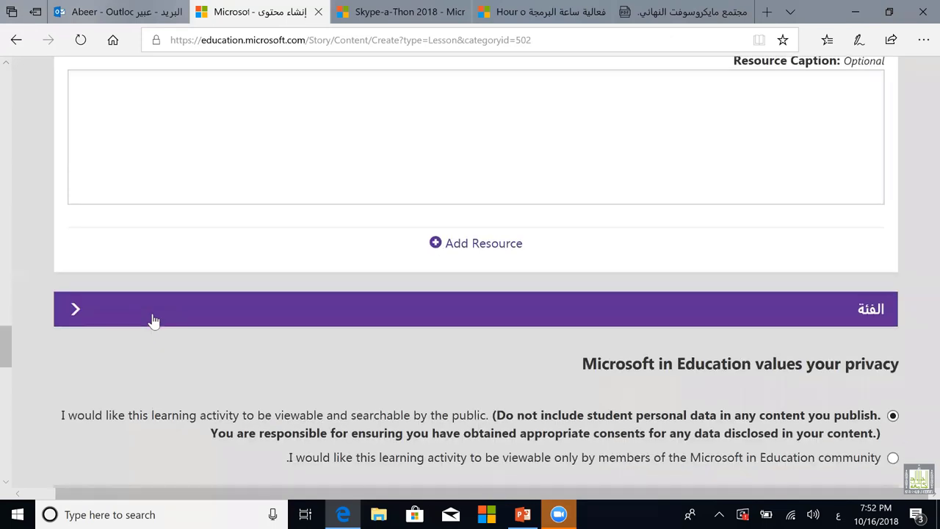
pyautogui.click(153, 320)
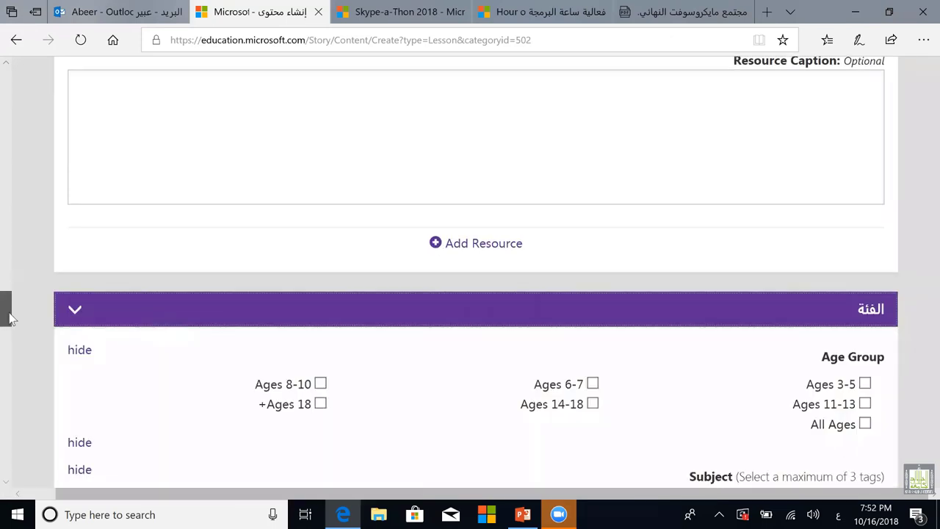
pyautogui.moveTo(12, 313); pyautogui.dragTo(10, 321)
pyautogui.scroll(-3, 10, 321)
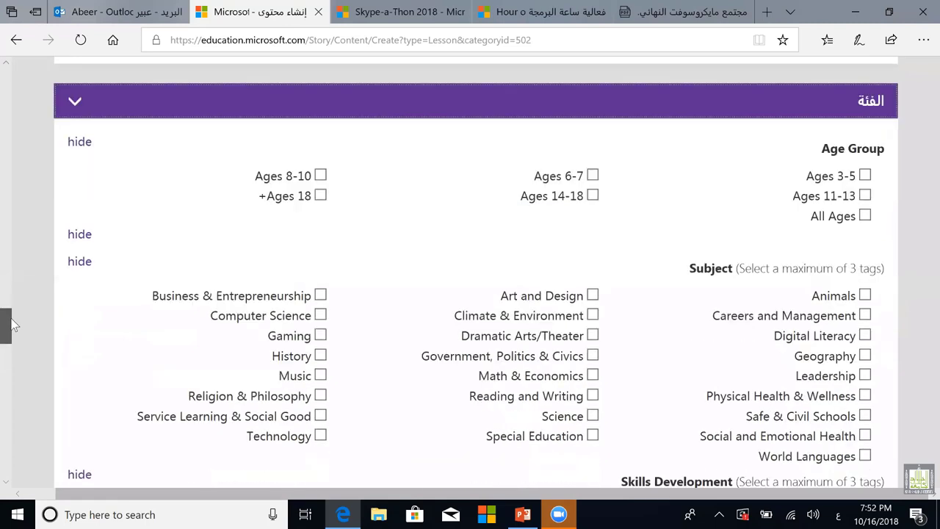
pyautogui.scroll(-1, 606, 369)
pyautogui.scroll(2, 606, 367)
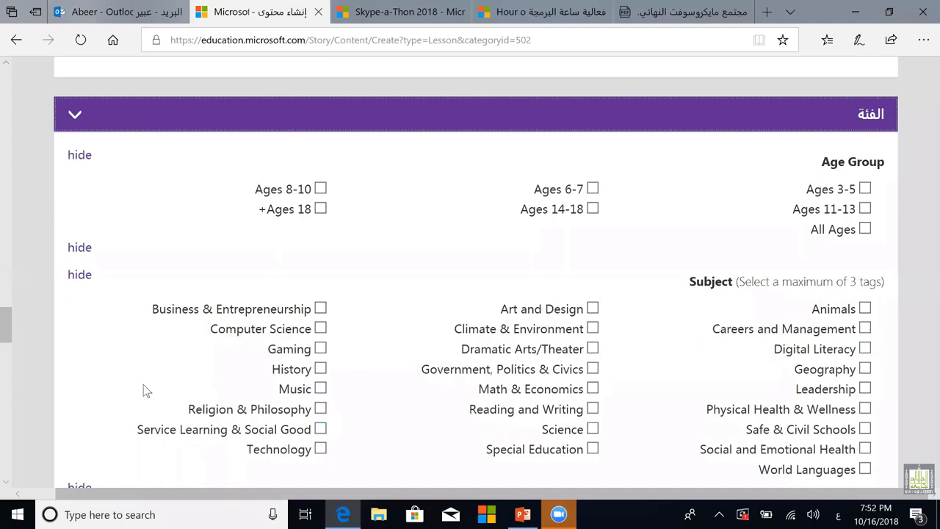
pyautogui.click(321, 449)
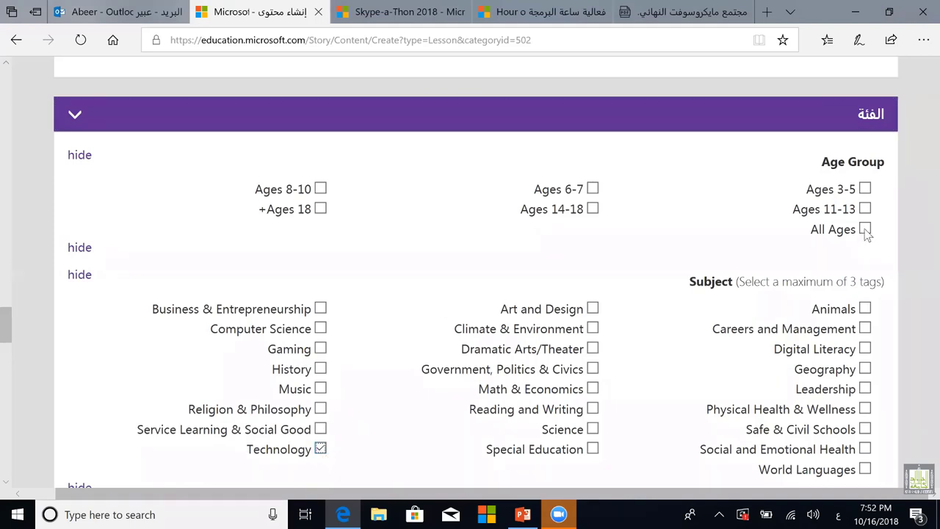
pyautogui.click(865, 229)
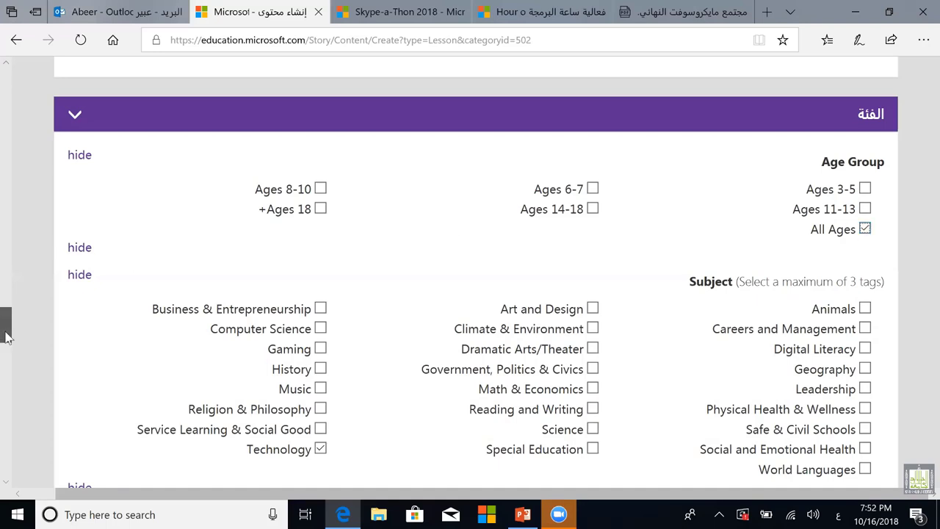
# Select Collaboration as the Skills Development tag.
pyautogui.moveTo(6, 336); pyautogui.dragTo(9, 352)
pyautogui.scroll(-2, 845, 210)
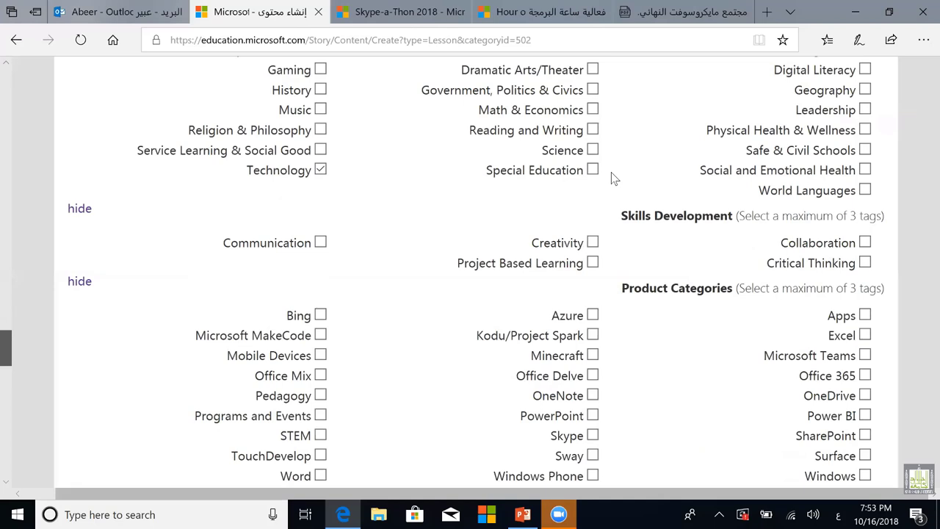
pyautogui.click(864, 203)
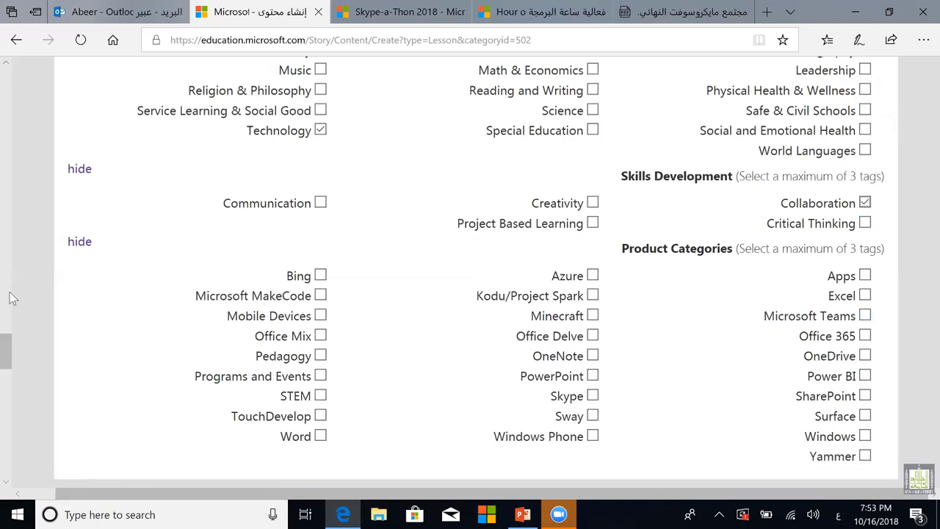
# Review the age group, subject, skills and product category tags, and the privacy options below them.
pyautogui.scroll(-2, 7, 315)
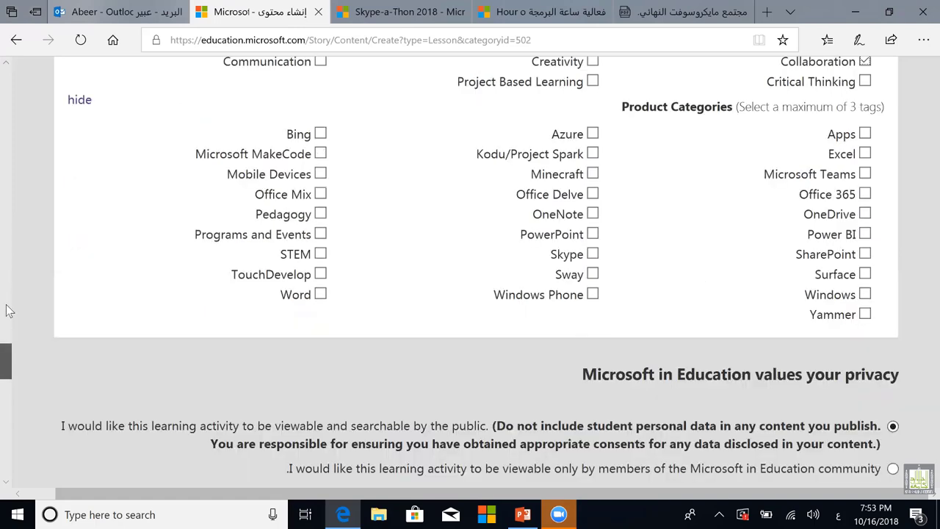
pyautogui.scroll(10, 6, 312)
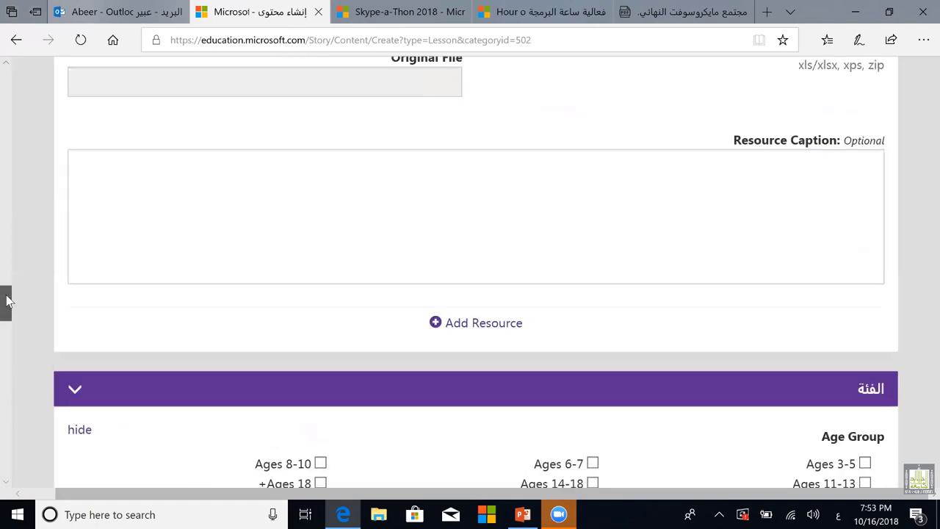
pyautogui.scroll(-5, 10, 358)
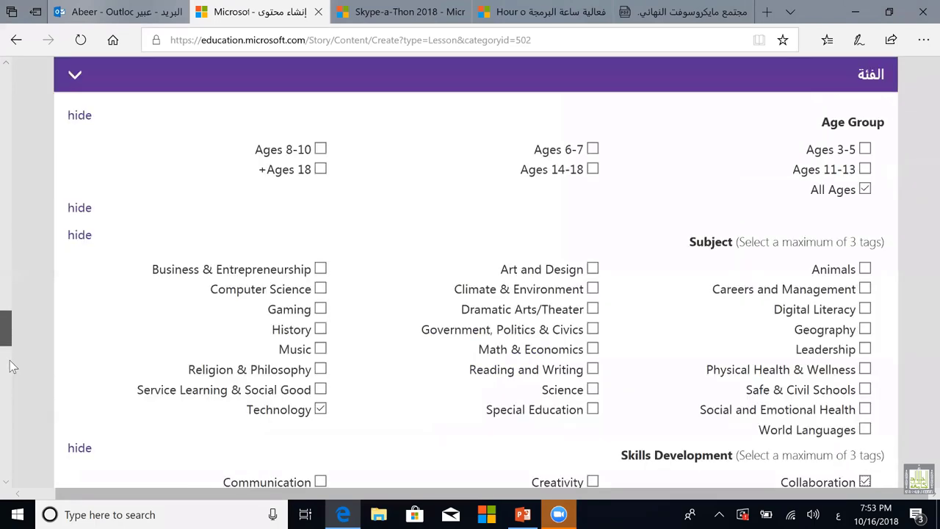
pyautogui.scroll(-5, 11, 366)
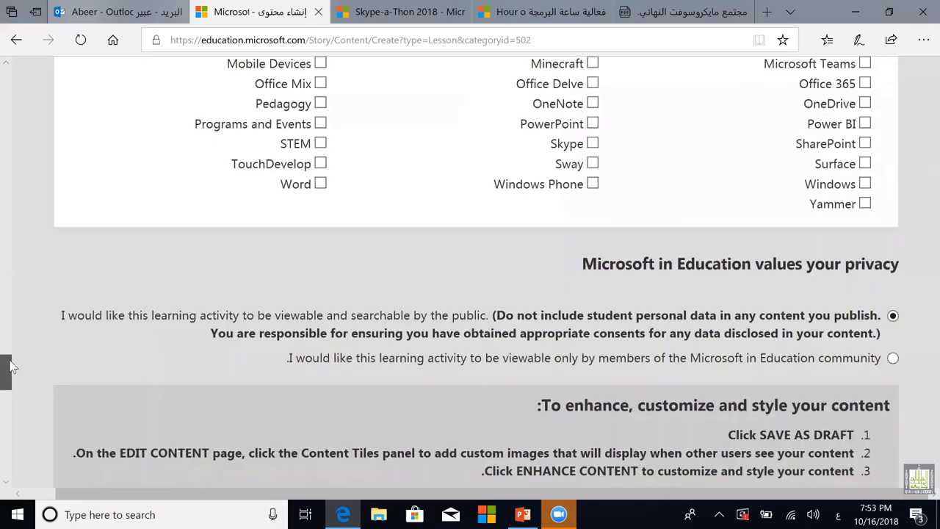
pyautogui.scroll(-1, 11, 366)
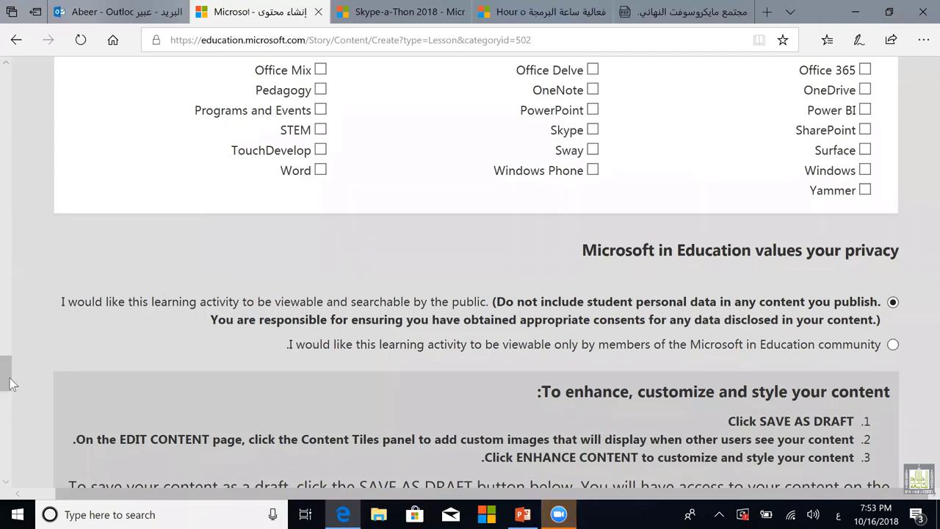
pyautogui.scroll(2, 10, 373)
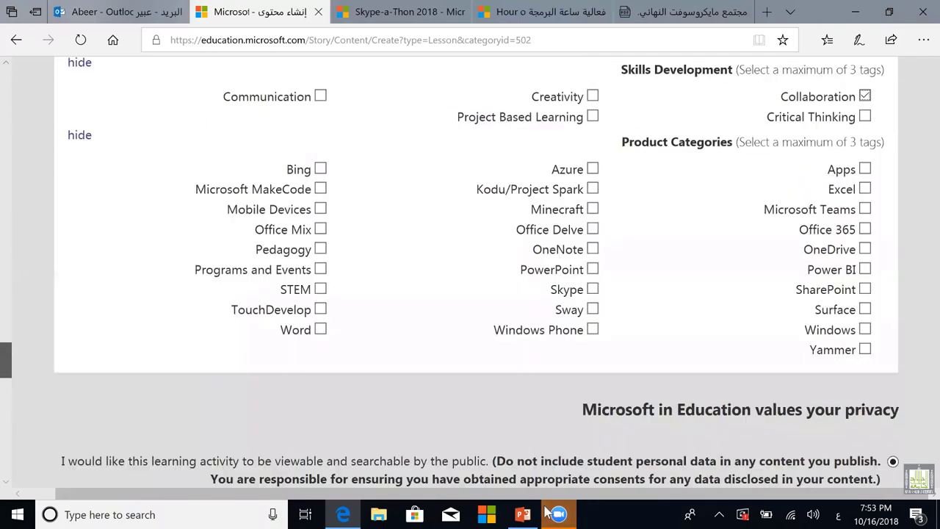
pyautogui.scroll(-1, 547, 512)
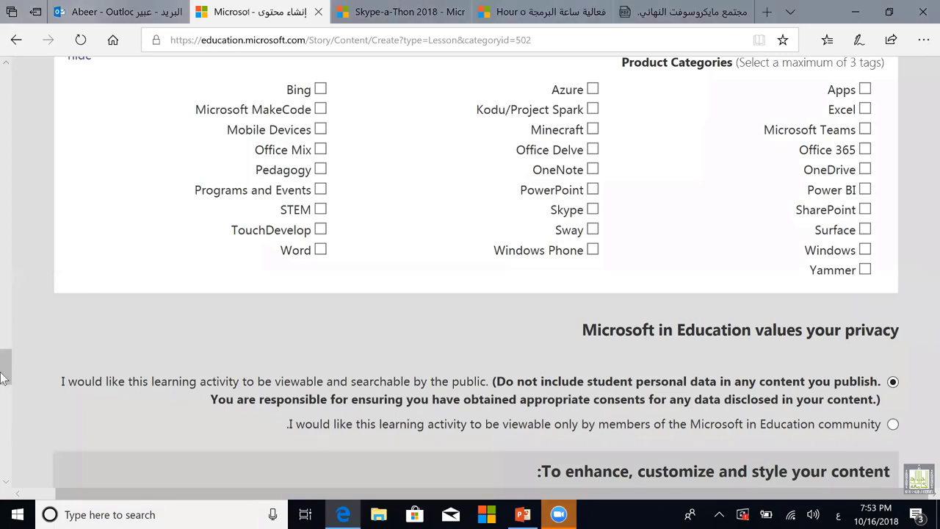
pyautogui.scroll(1, 9, 347)
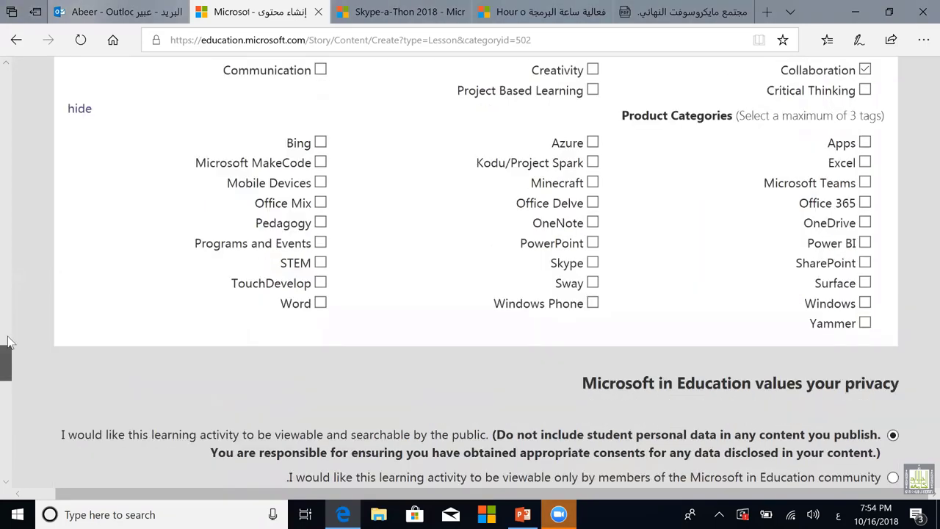
pyautogui.scroll(10, 8, 341)
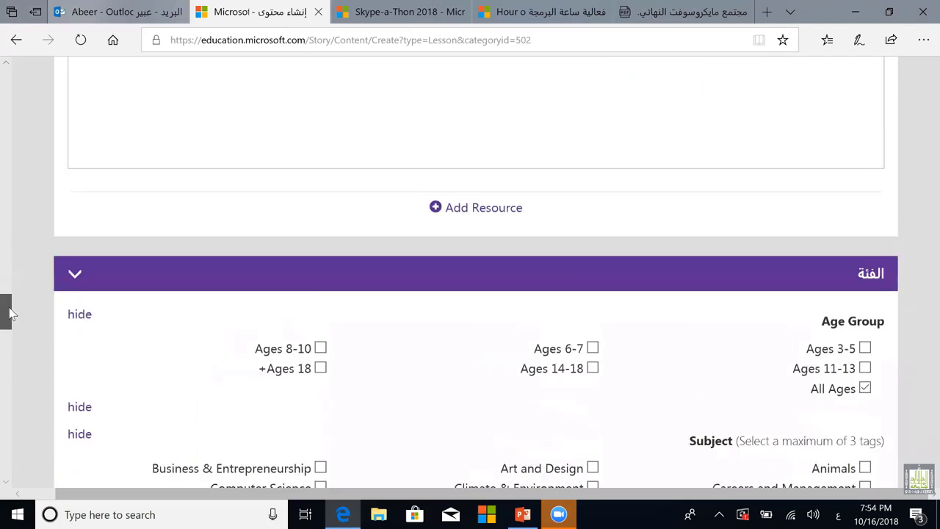
pyautogui.scroll(1, 8, 314)
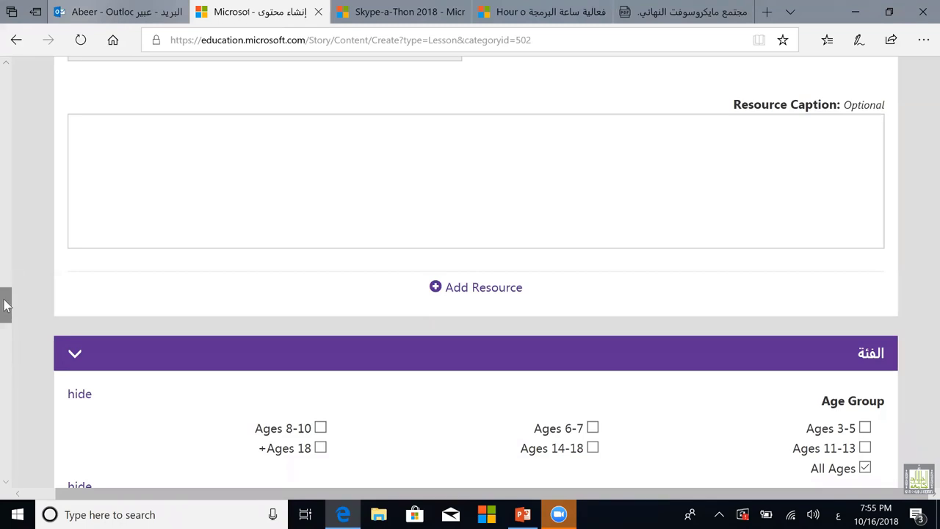
pyautogui.scroll(-2, 5, 315)
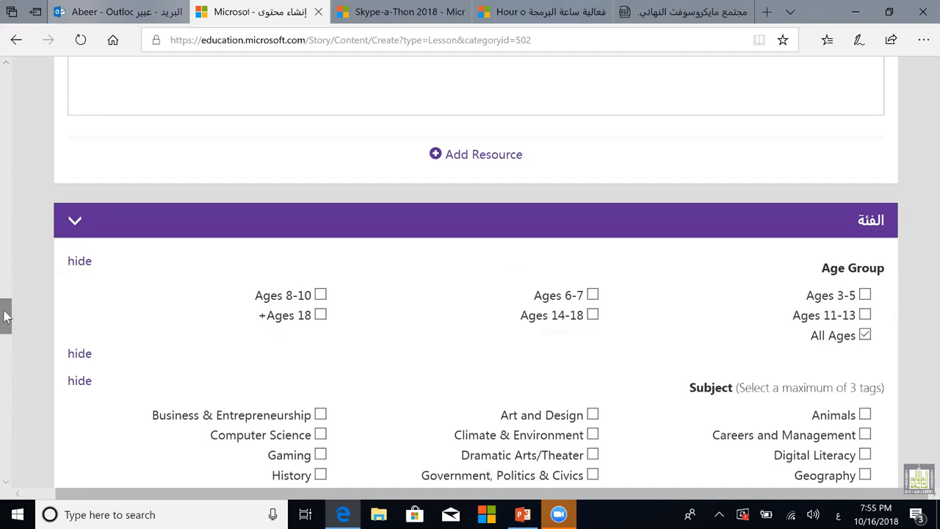
pyautogui.scroll(-2, 5, 323)
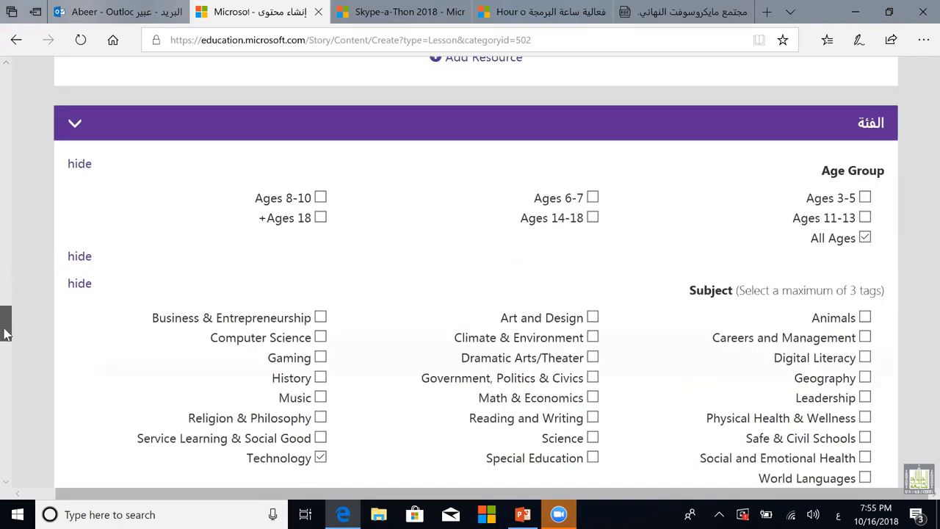
pyautogui.scroll(-1, 6, 321)
pyautogui.scroll(2, 6, 326)
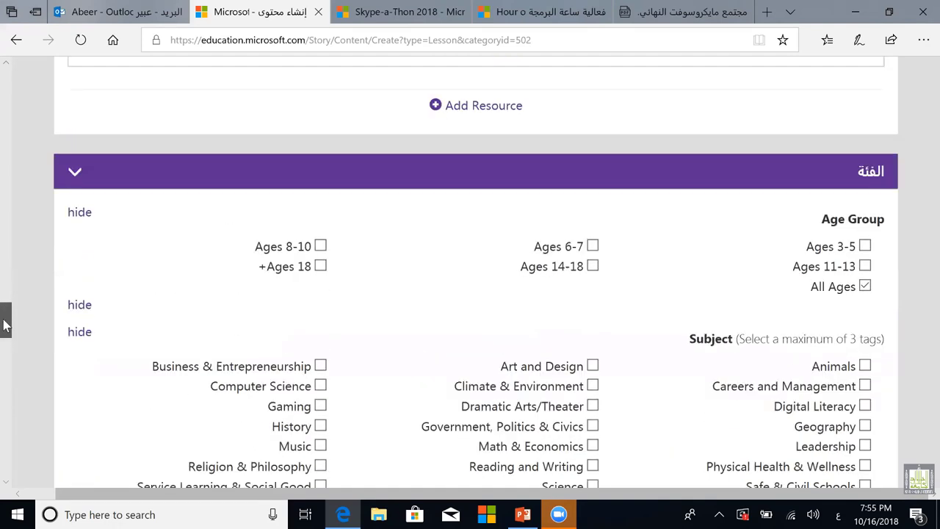
pyautogui.scroll(-1, 4, 325)
pyautogui.scroll(-1, 3, 335)
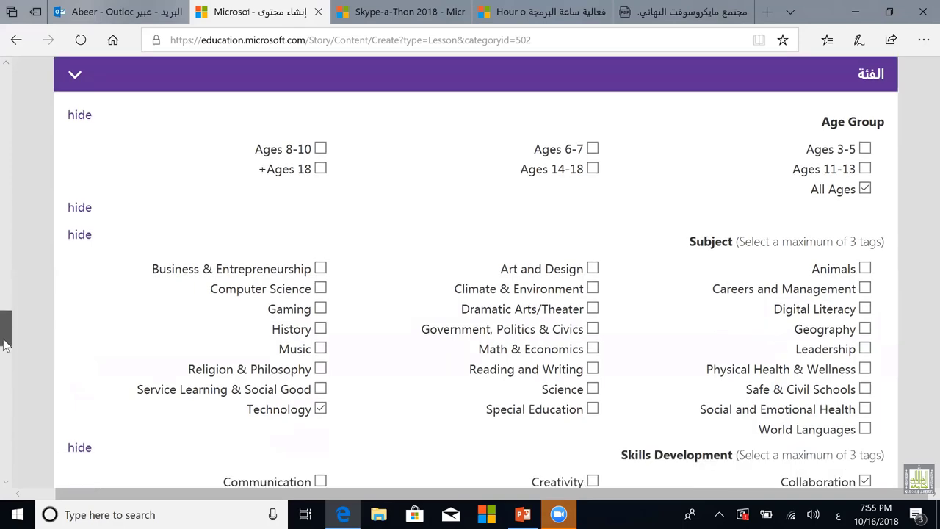
pyautogui.scroll(-1, 6, 373)
pyautogui.scroll(-4, 9, 378)
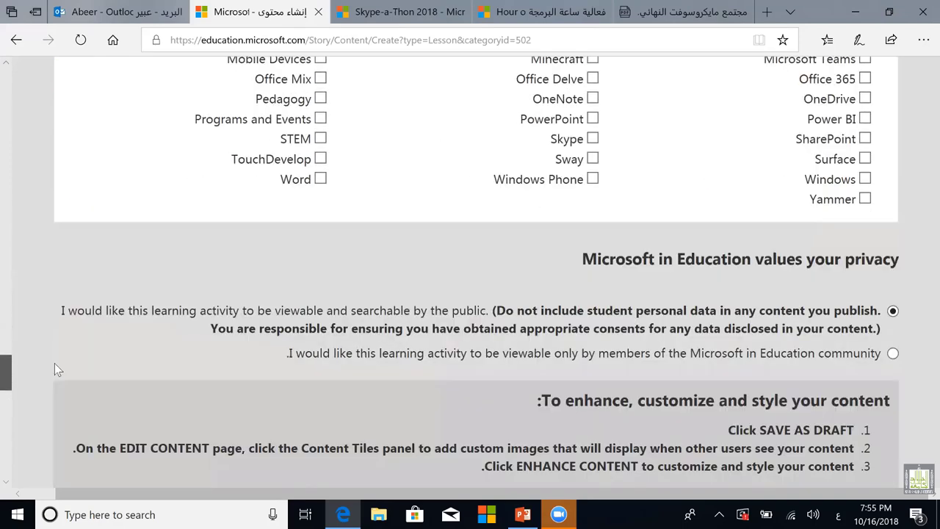
# Try the members-only visibility option for the learning activity, and return to viewable and searchable by the public.
pyautogui.scroll(-1, 803, 285)
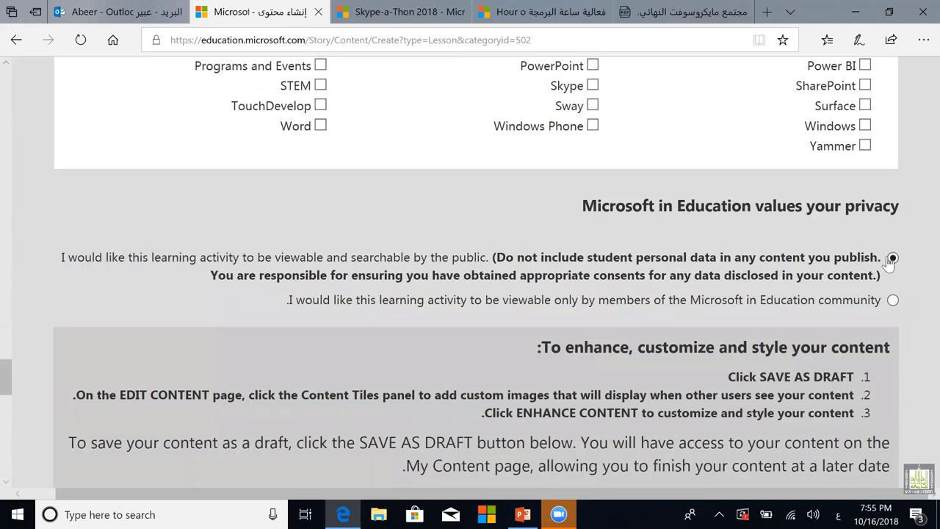
pyautogui.click(893, 301)
pyautogui.click(893, 258)
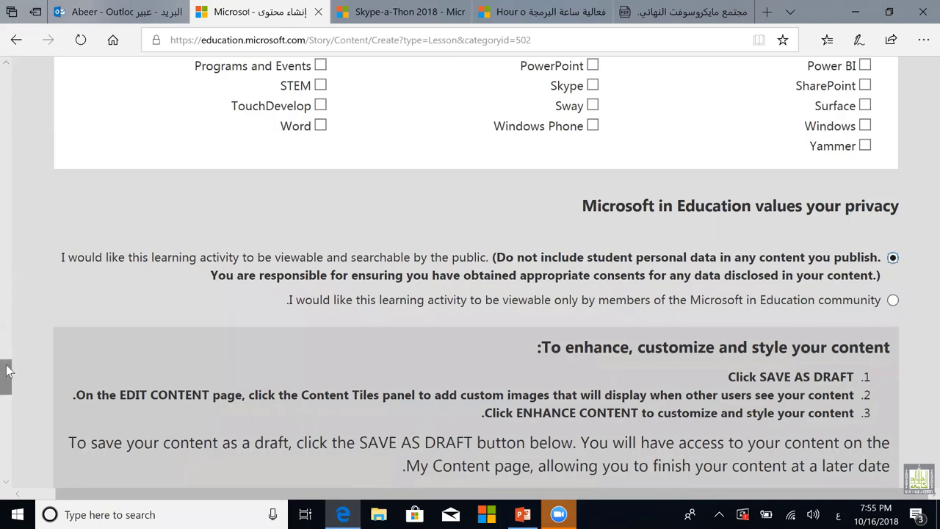
# Try to save the lesson plan as a draft and dismiss the resulting message.
pyautogui.moveTo(7, 367); pyautogui.dragTo(8, 383)
pyautogui.scroll(-1, 6, 383)
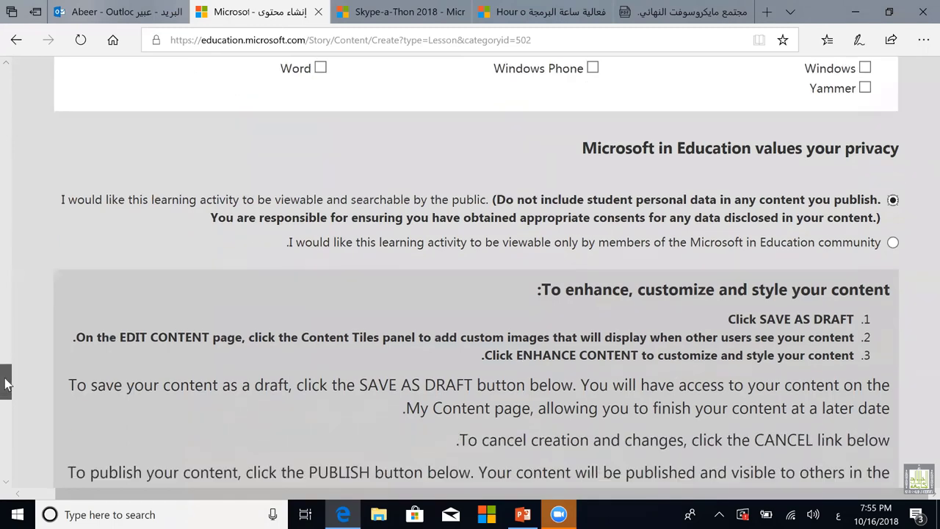
pyautogui.scroll(-3, 6, 384)
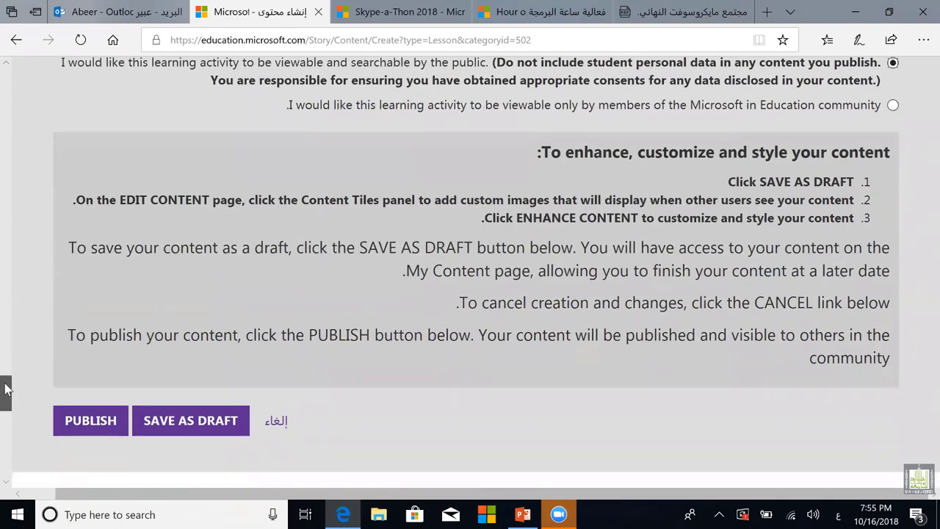
pyautogui.scroll(-1, 205, 388)
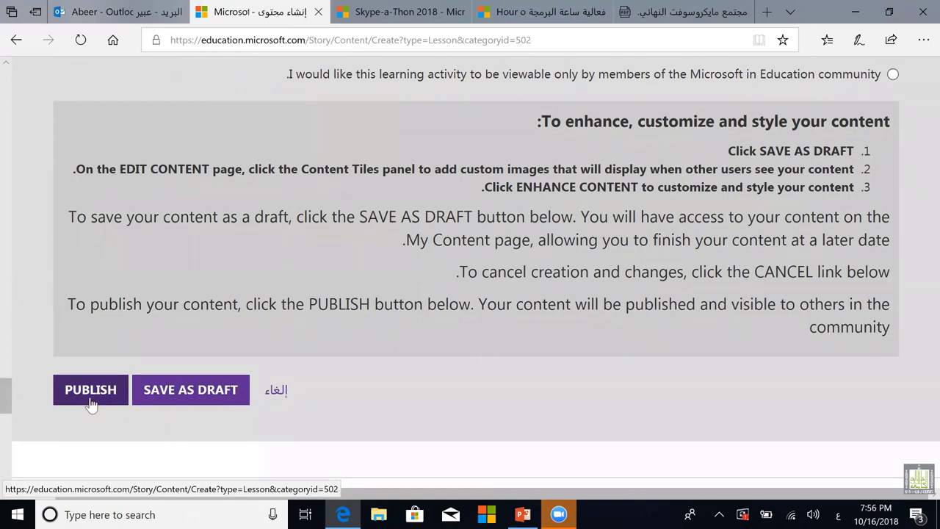
pyautogui.click(175, 395)
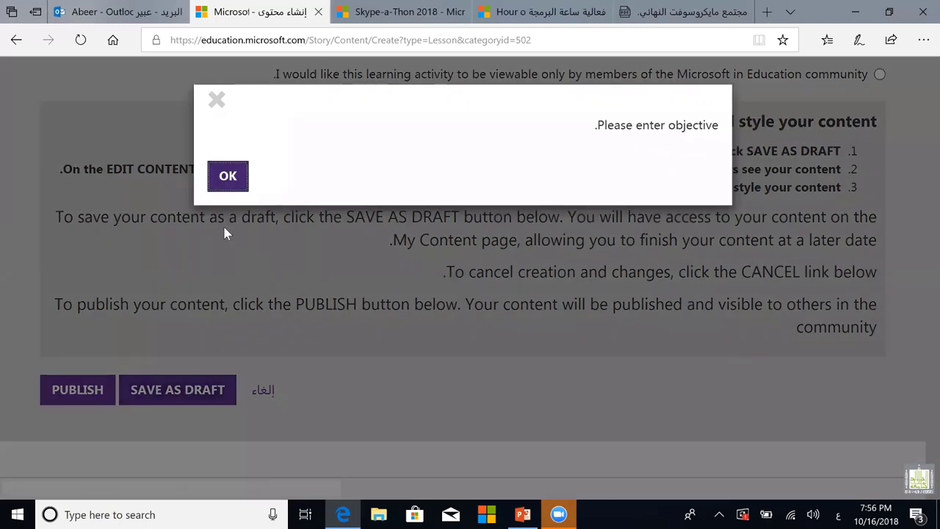
pyautogui.click(228, 175)
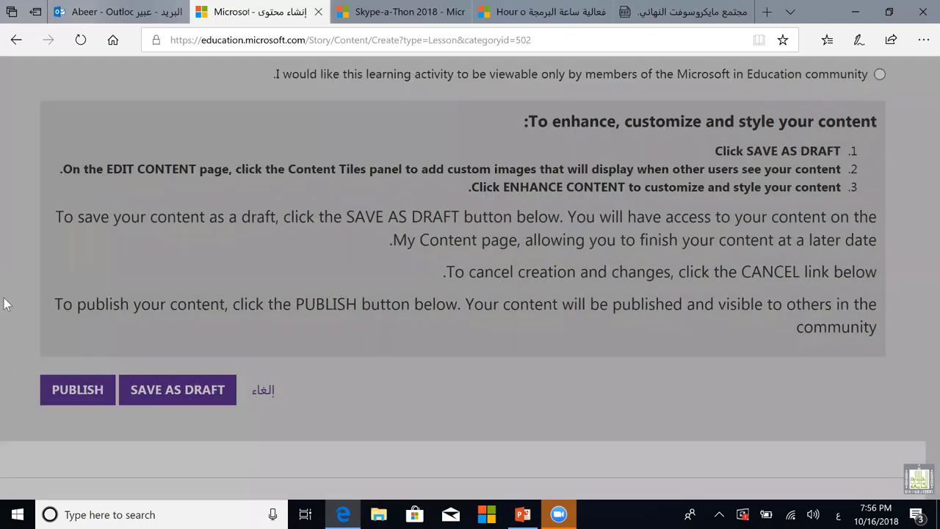
# Remove the two empty learning objective rows under Students will learn, keeping only the filled-in objective.
pyautogui.scroll(5, 4, 243)
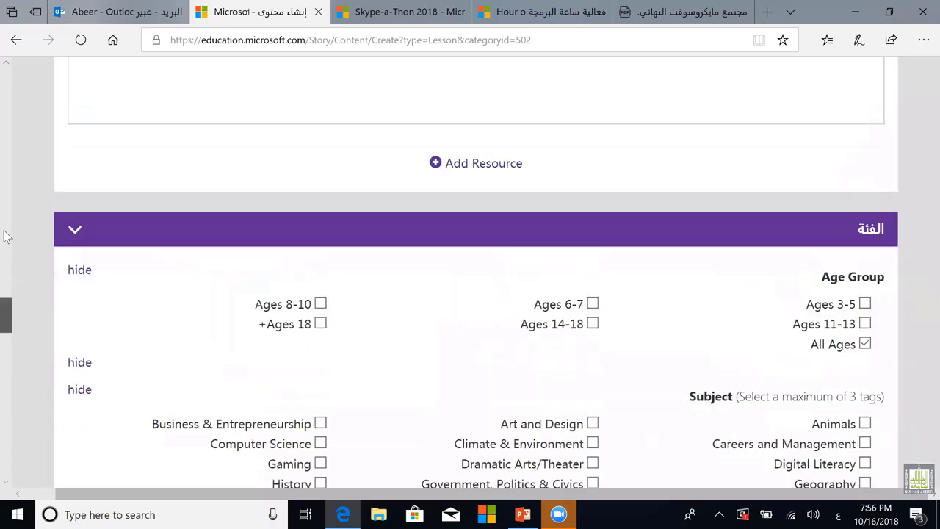
pyautogui.scroll(5, 4, 202)
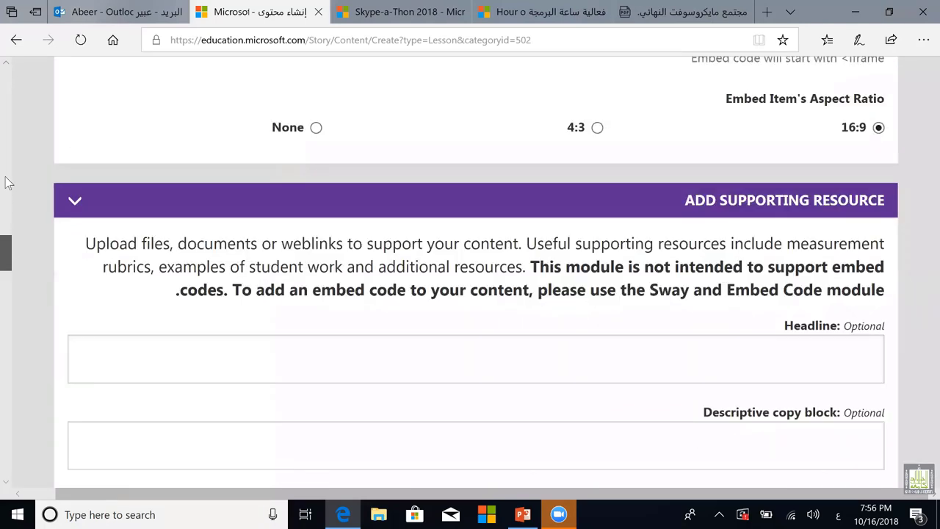
pyautogui.scroll(10, 6, 176)
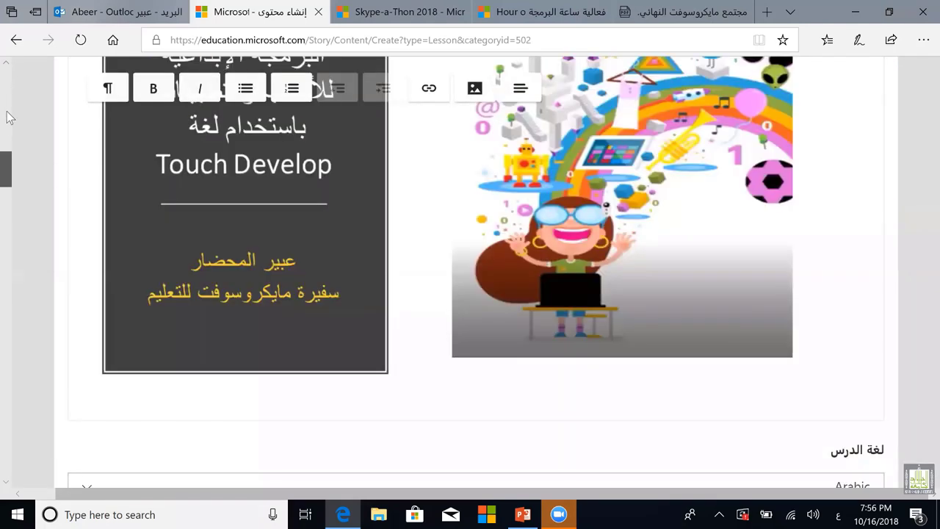
pyautogui.scroll(10, 9, 117)
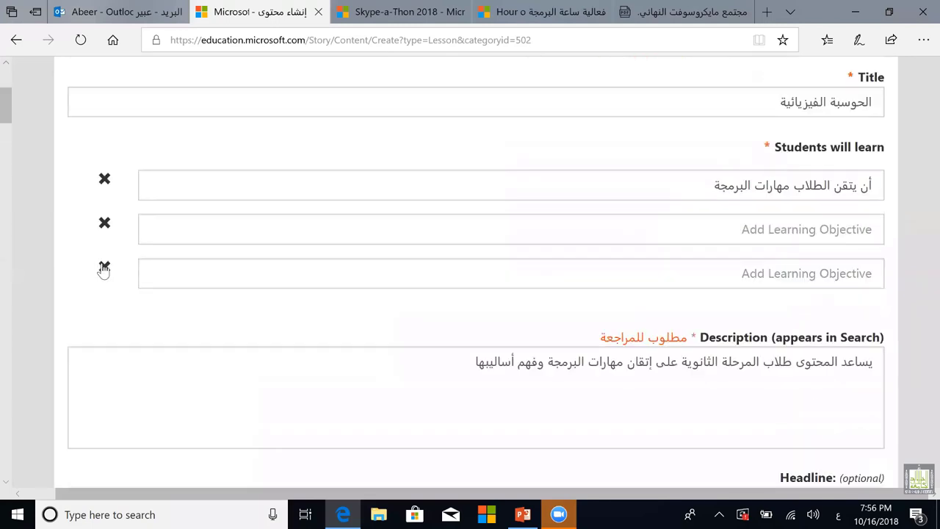
pyautogui.click(104, 267)
pyautogui.click(104, 223)
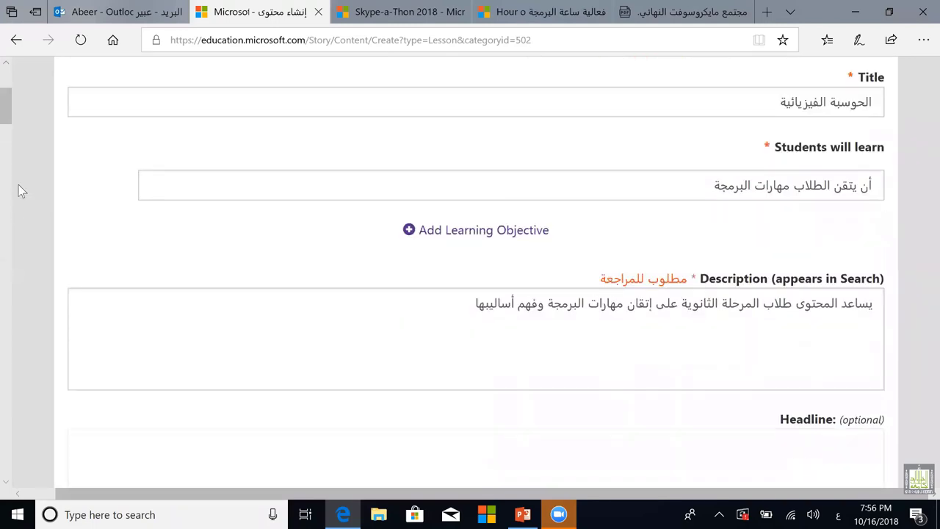
# Save the lesson plan as a draft and confirm proceeding.
pyautogui.moveTo(7, 106); pyautogui.dragTo(28, 255)
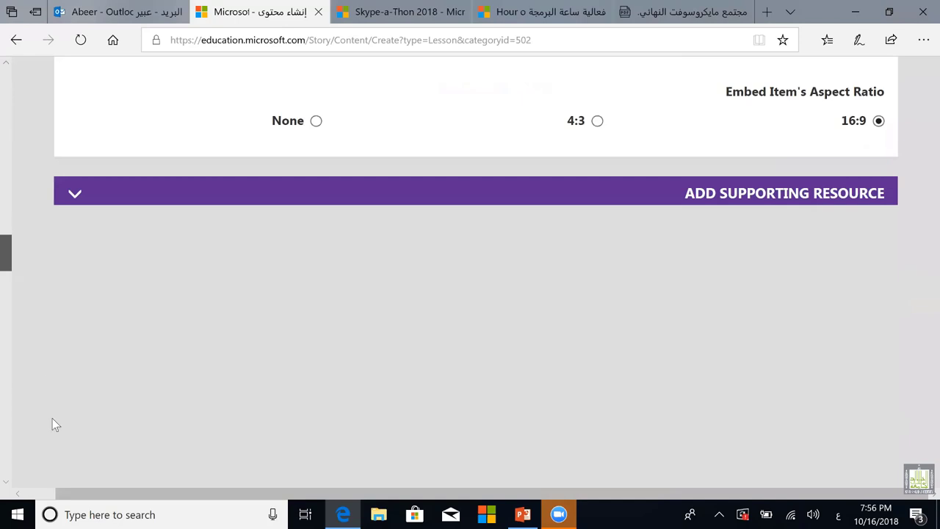
pyautogui.scroll(-10, 207, 242)
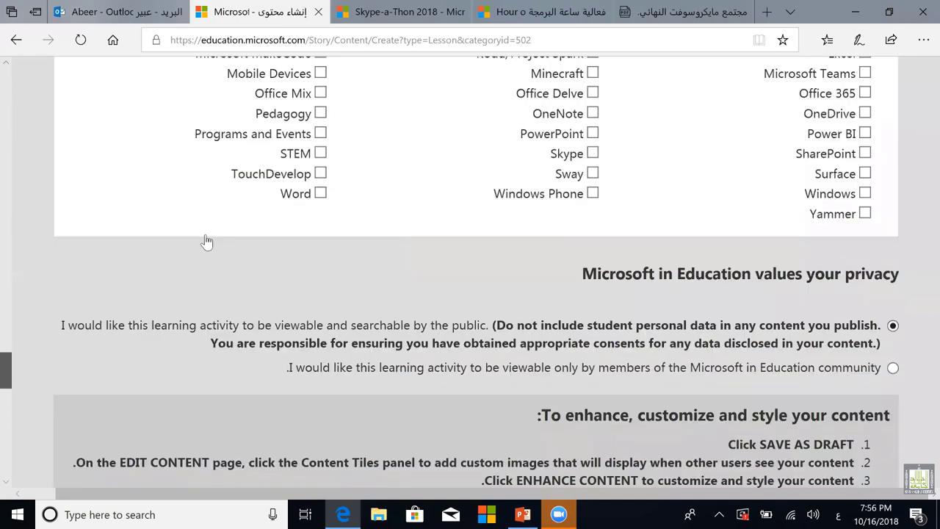
pyautogui.scroll(-5, 207, 242)
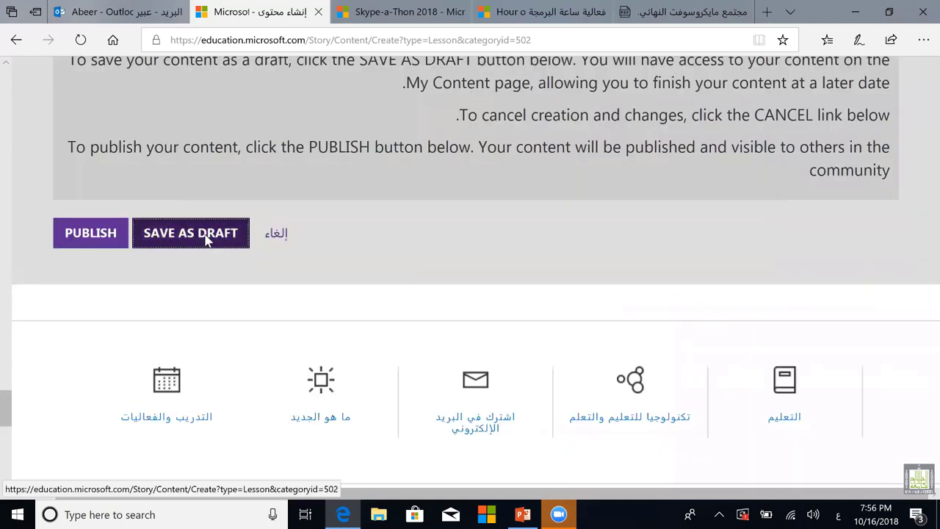
pyautogui.click(208, 240)
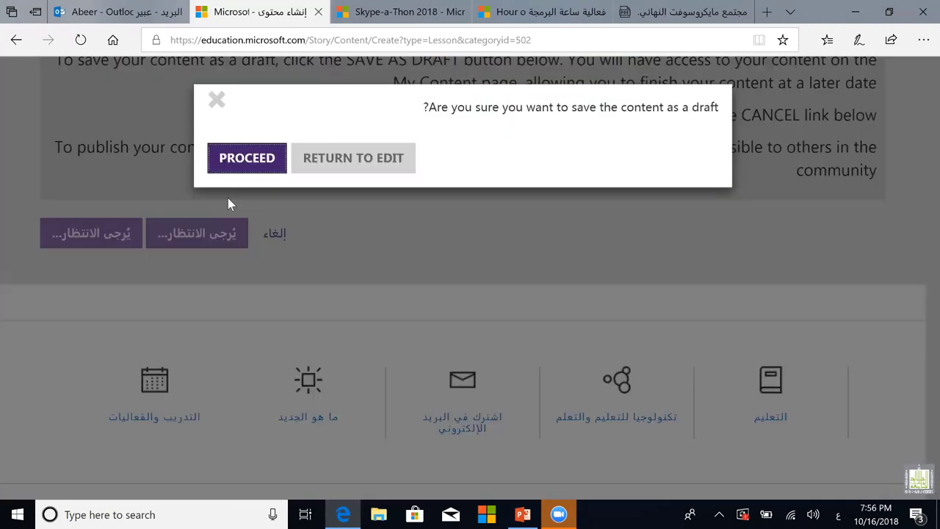
pyautogui.click(250, 166)
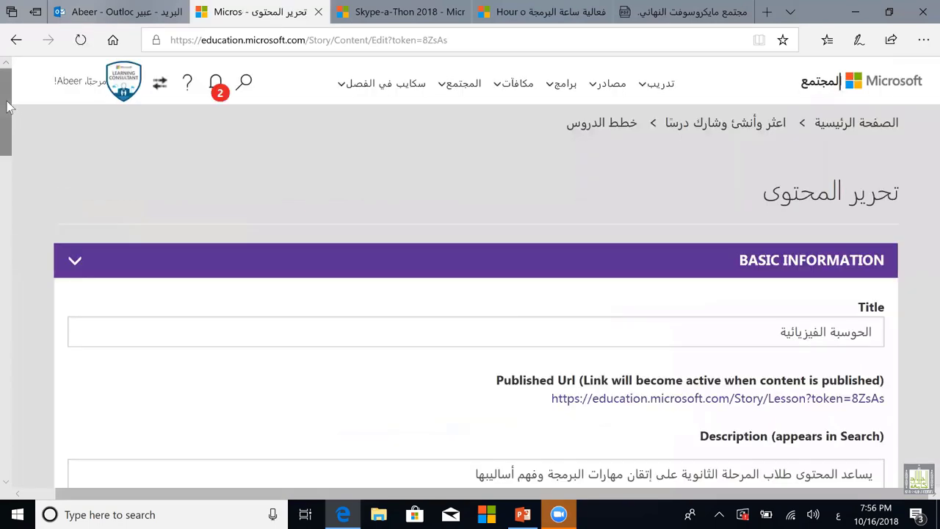
# Review the saved draft's sections and privacy options, and open the draft for content enhancement.
pyautogui.scroll(-1, 8, 151)
pyautogui.scroll(-7, 14, 220)
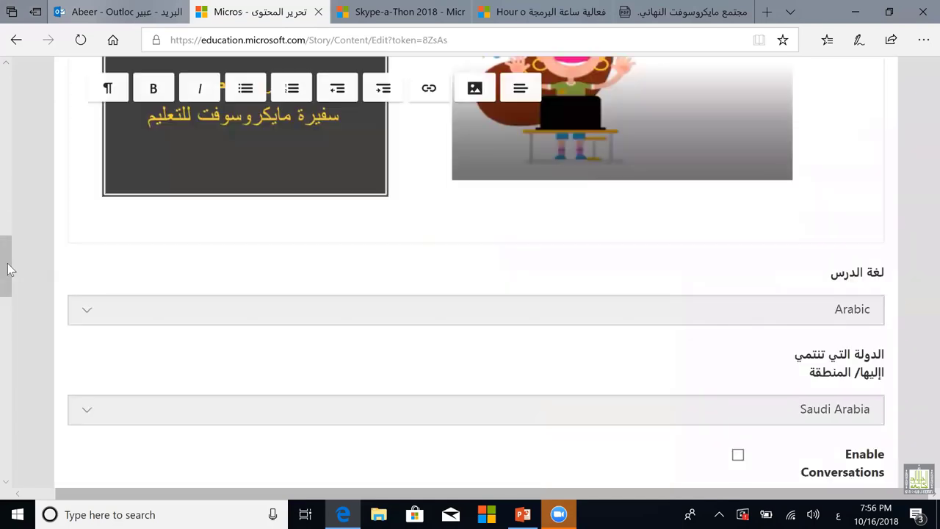
pyautogui.scroll(-2, 8, 267)
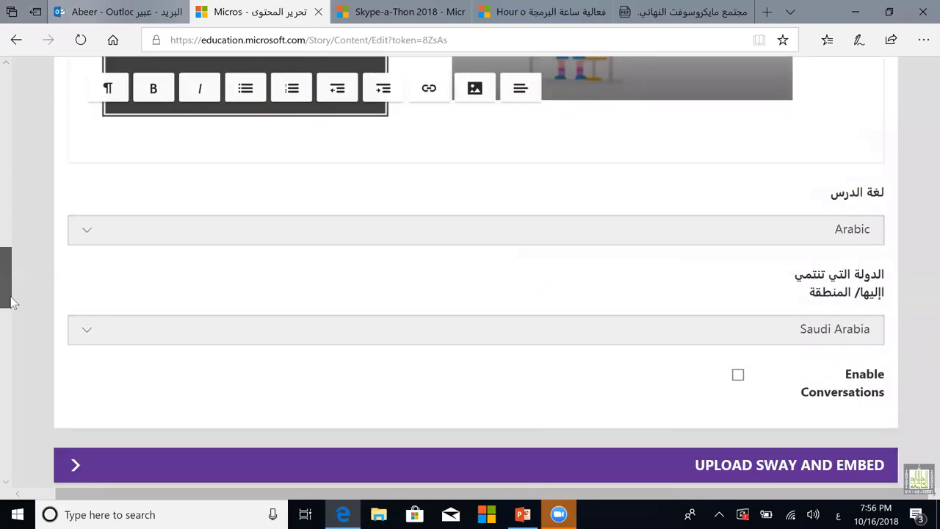
pyautogui.moveTo(11, 301); pyautogui.dragTo(19, 349)
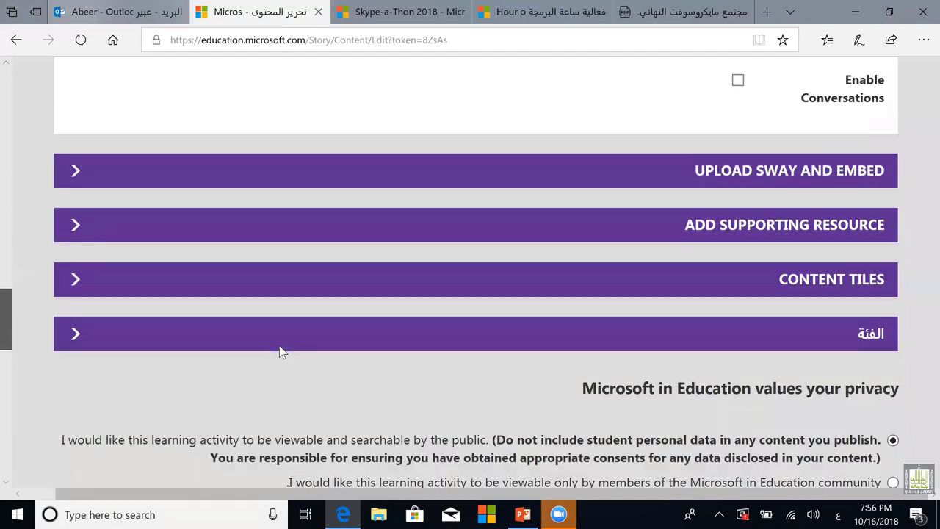
pyautogui.scroll(-3, 293, 342)
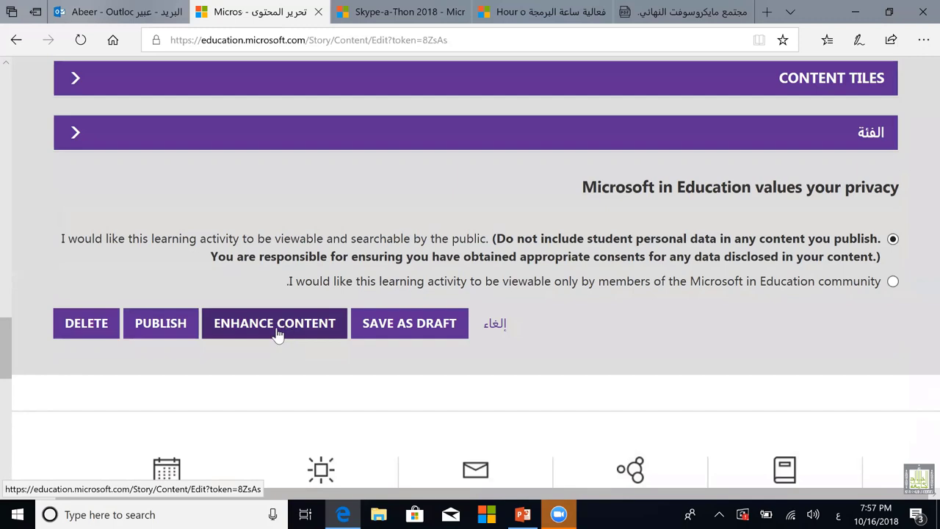
pyautogui.click(278, 335)
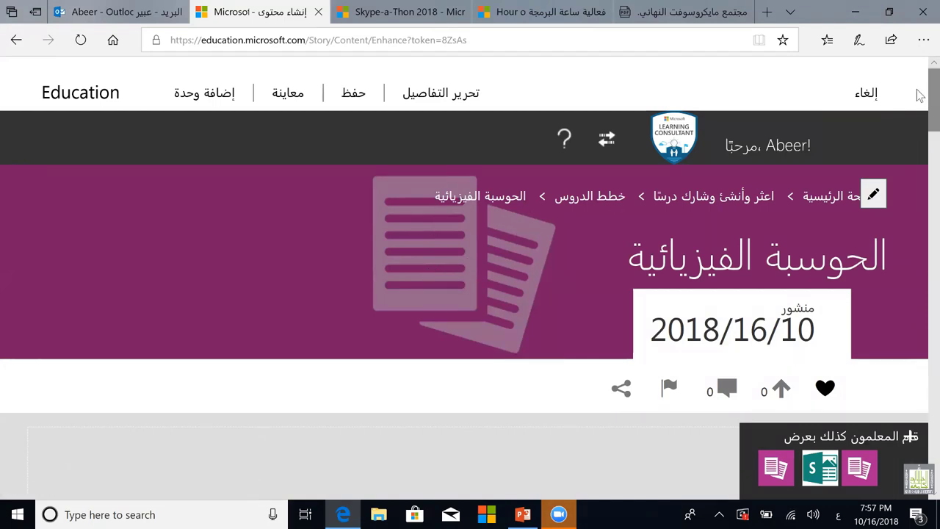
# Replace the lesson's header image with Slide3 from the عرضCCGA& folder on the Desktop.
pyautogui.scroll(-1, 918, 99)
pyautogui.scroll(-1, 918, 114)
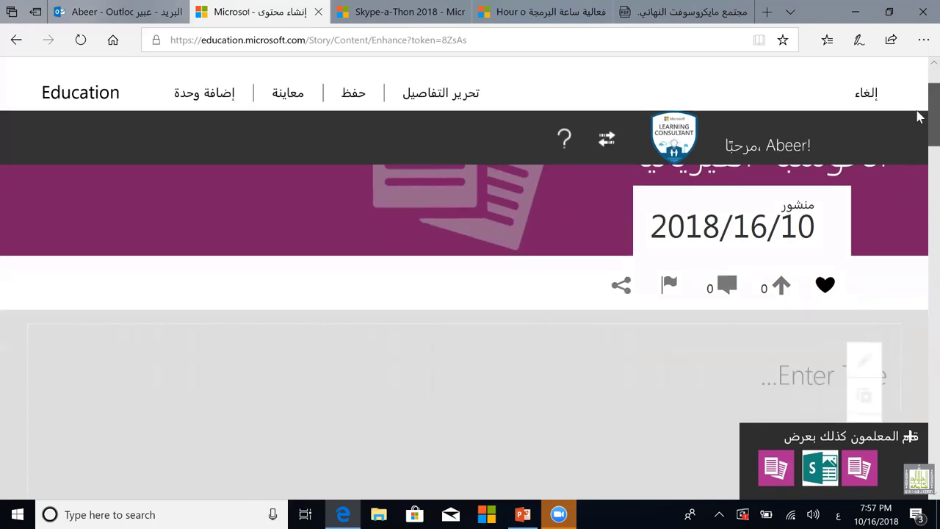
pyautogui.scroll(-1, 918, 118)
pyautogui.scroll(3, 918, 117)
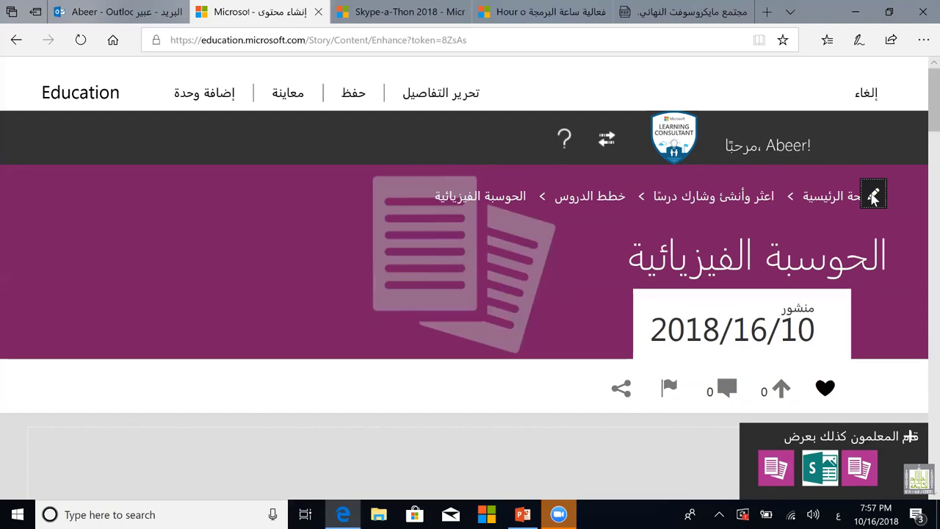
pyautogui.click(873, 196)
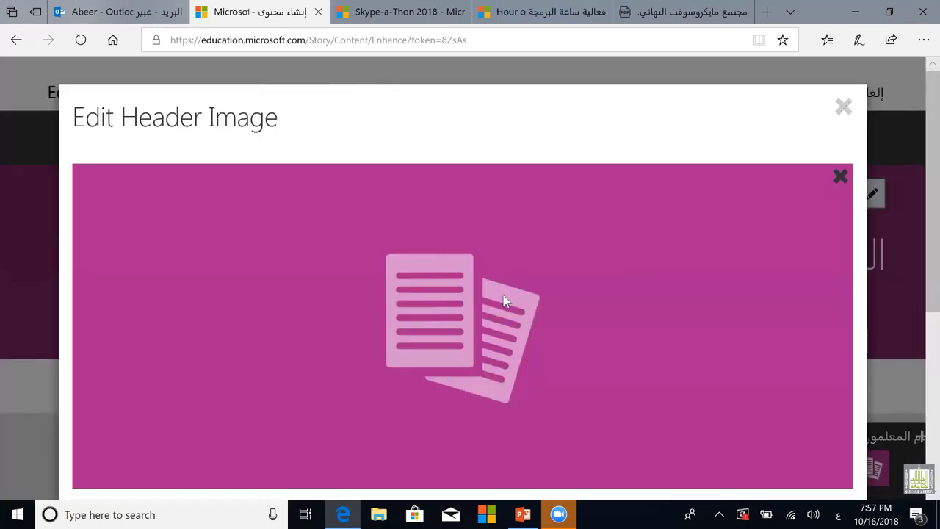
pyautogui.click(504, 300)
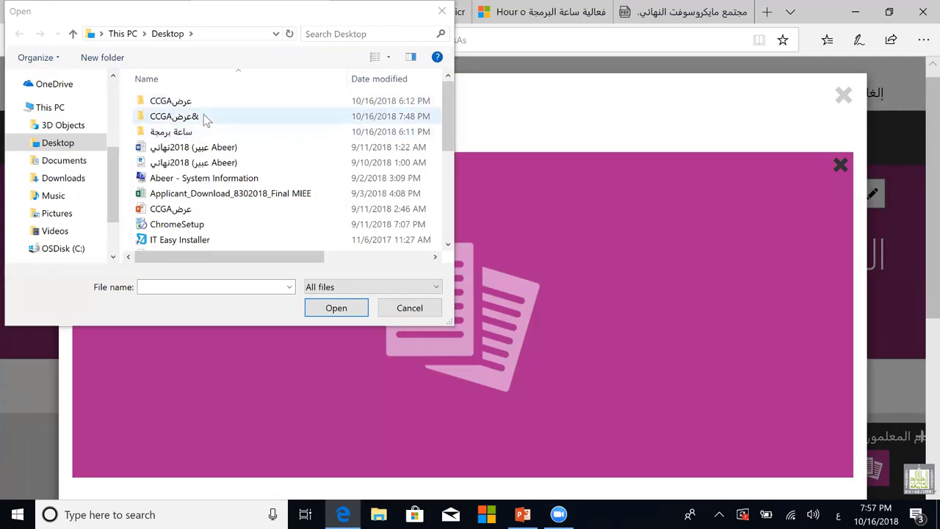
pyautogui.click(205, 119)
pyautogui.doubleClick(206, 119)
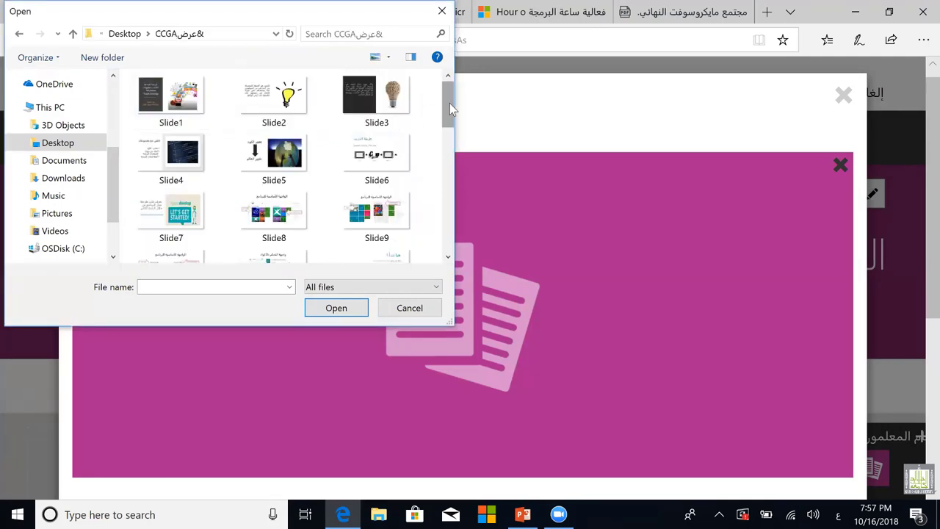
pyautogui.moveTo(450, 103); pyautogui.dragTo(451, 213)
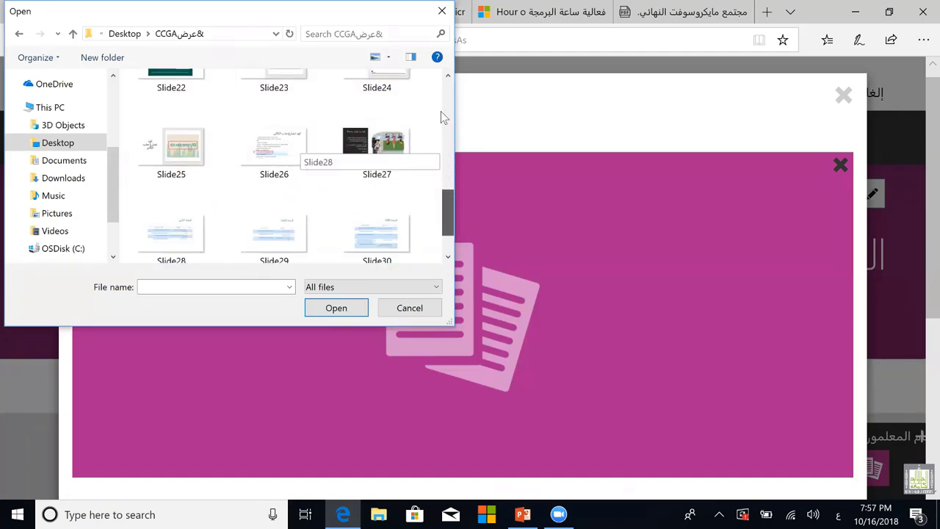
pyautogui.scroll(5, 442, 111)
pyautogui.scroll(6, 440, 100)
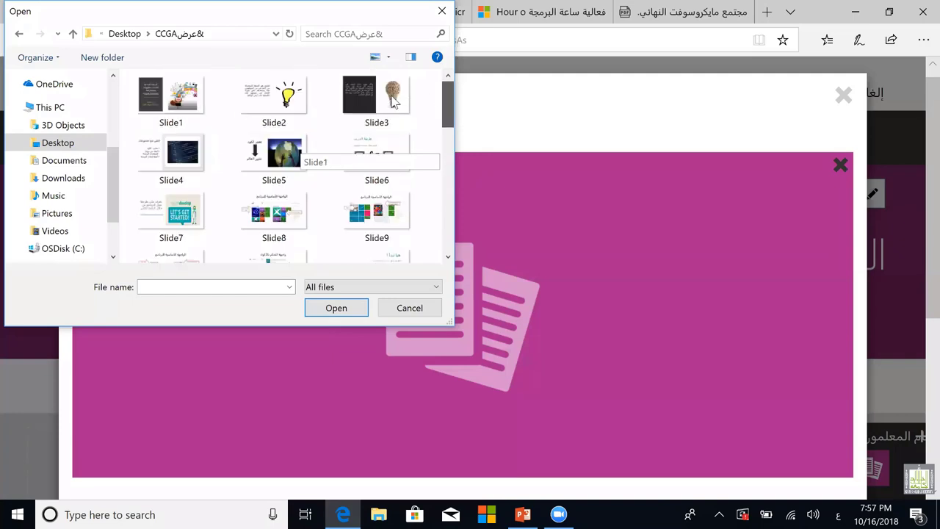
pyautogui.click(349, 310)
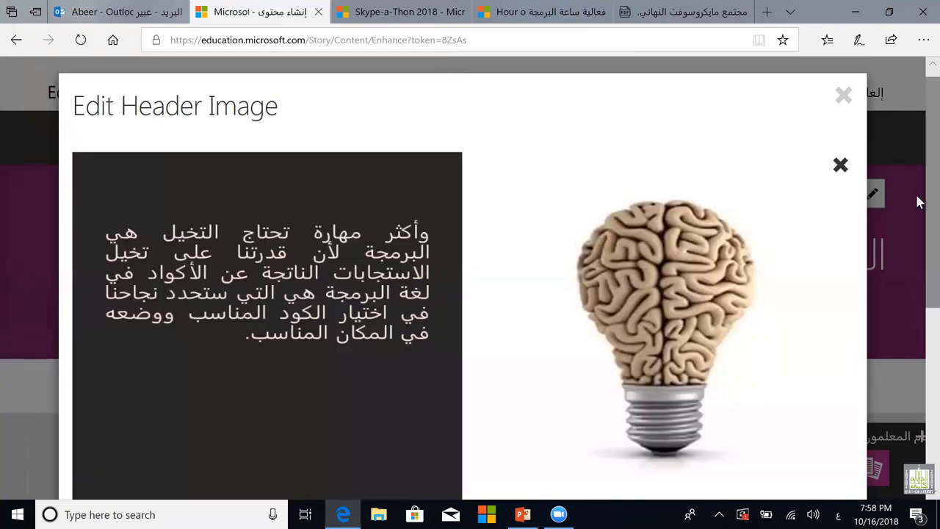
# Enter the author's name in the header's author details, leave the author picture empty, and save the header changes.
pyautogui.scroll(-1, 918, 208)
pyautogui.scroll(-3, 916, 241)
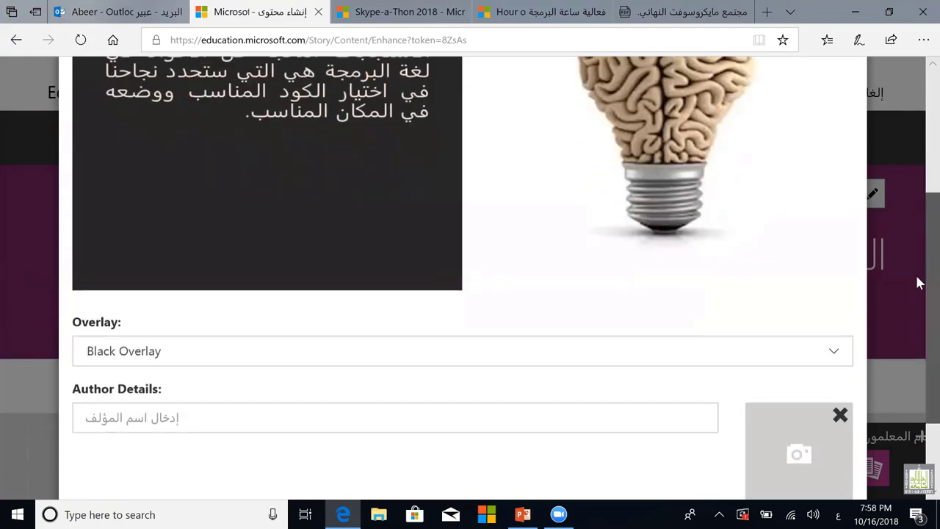
pyautogui.scroll(-2, 916, 279)
pyautogui.click(207, 295)
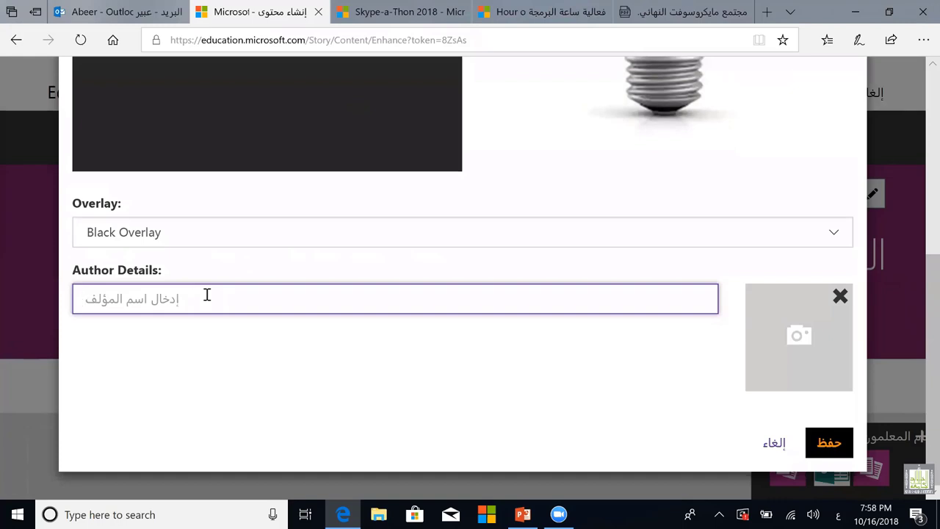
pyautogui.write('عبير ا')
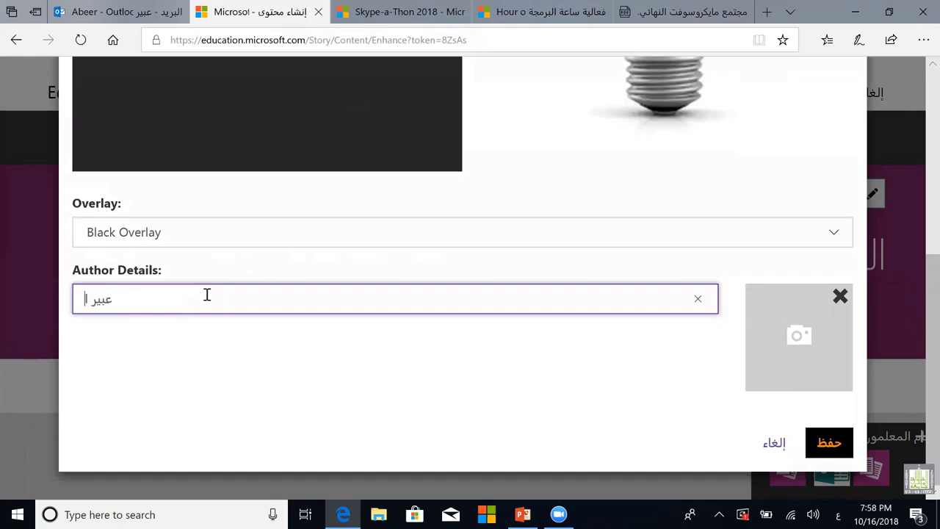
pyautogui.write('لمحضار')
pyautogui.click(799, 344)
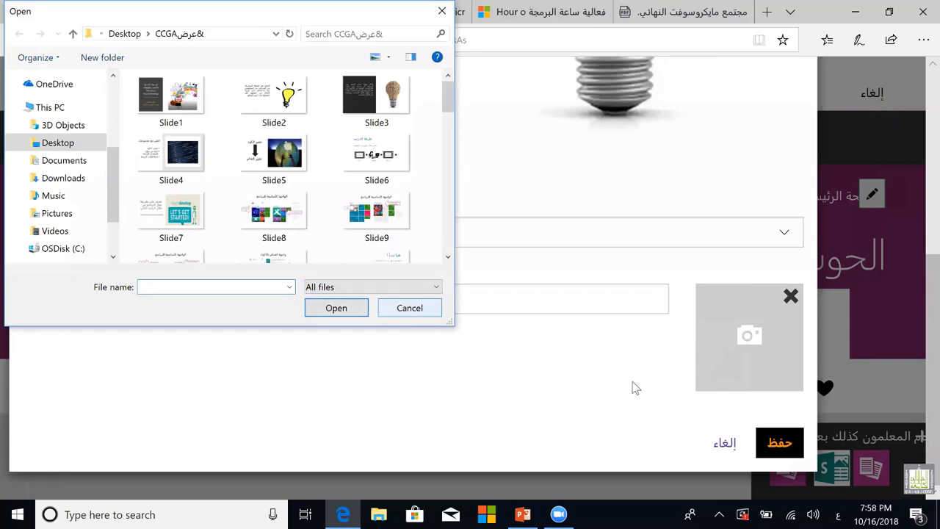
pyautogui.press('Escape')
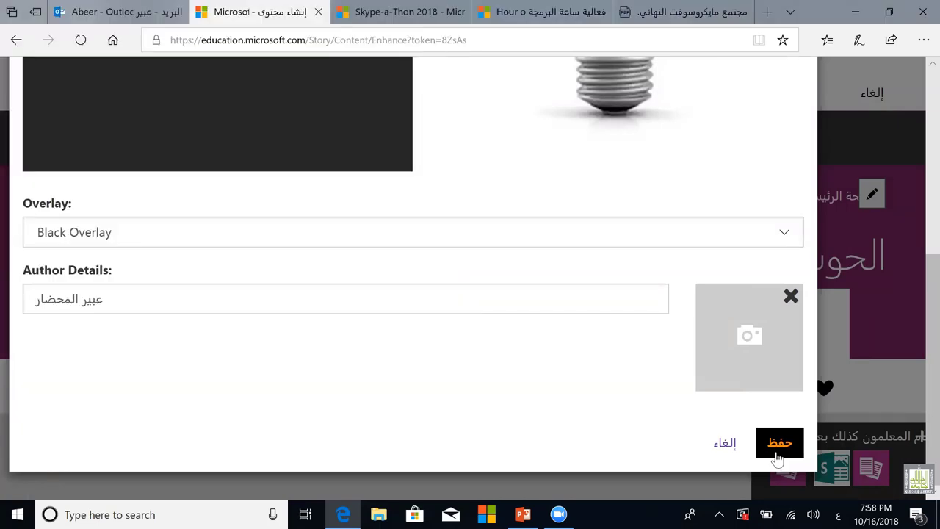
pyautogui.click(780, 448)
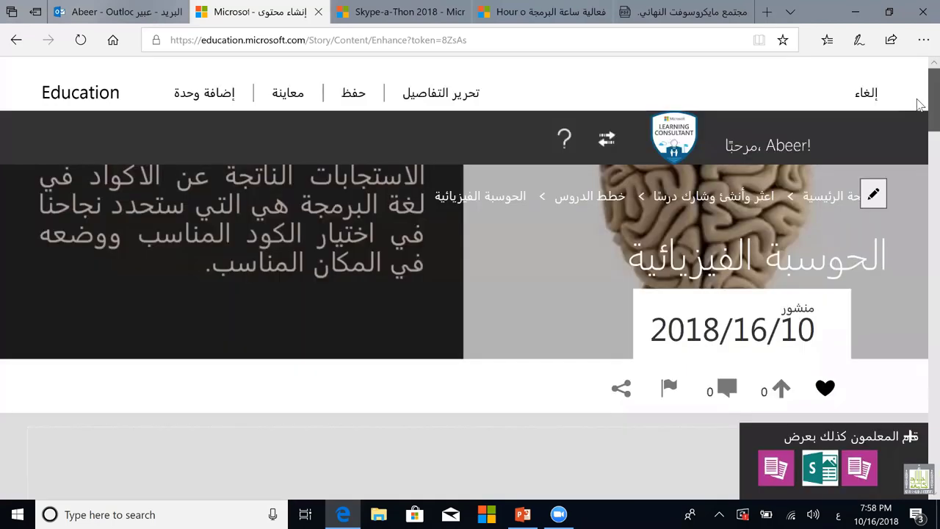
pyautogui.scroll(-3, 921, 133)
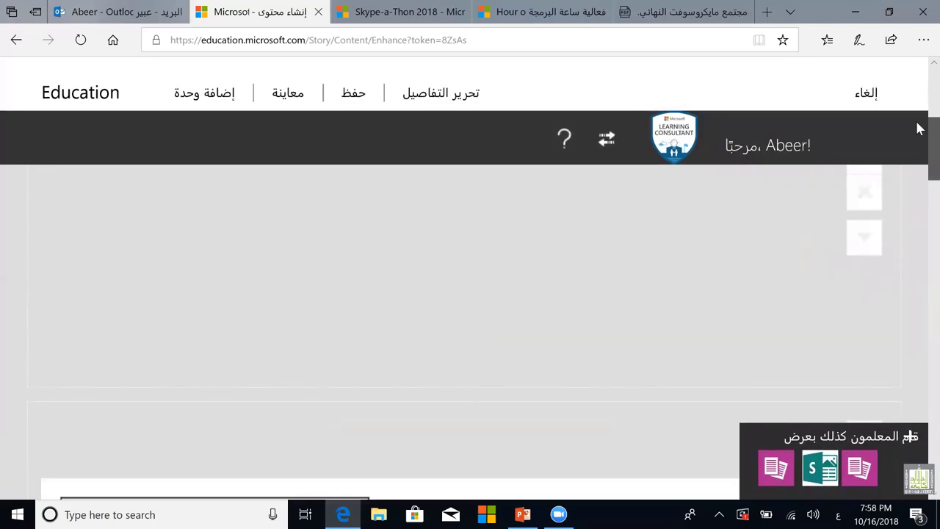
# Examine the lesson page's content modules, from the empty module below the header through the image, learning objectives, resource and related-content modules.
pyautogui.scroll(-2, 920, 148)
pyautogui.scroll(-2, 916, 149)
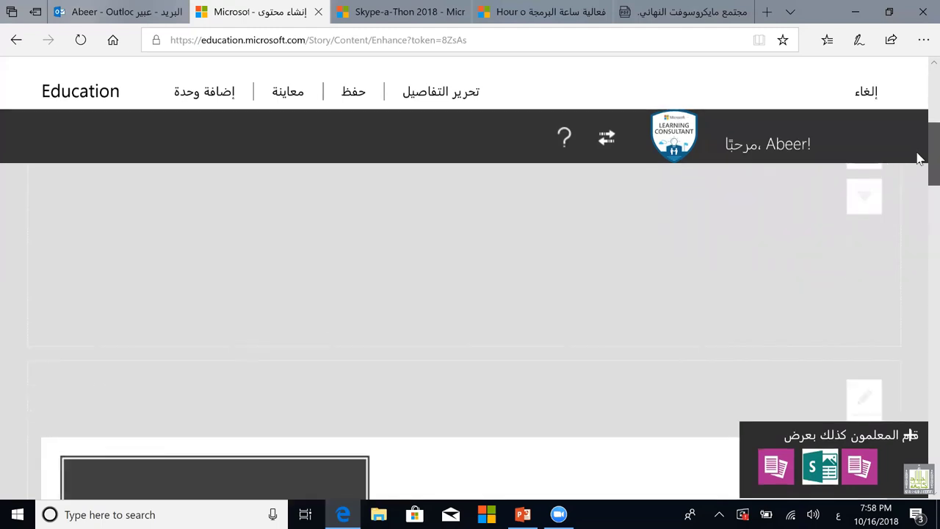
pyautogui.moveTo(920, 188); pyautogui.dragTo(920, 129)
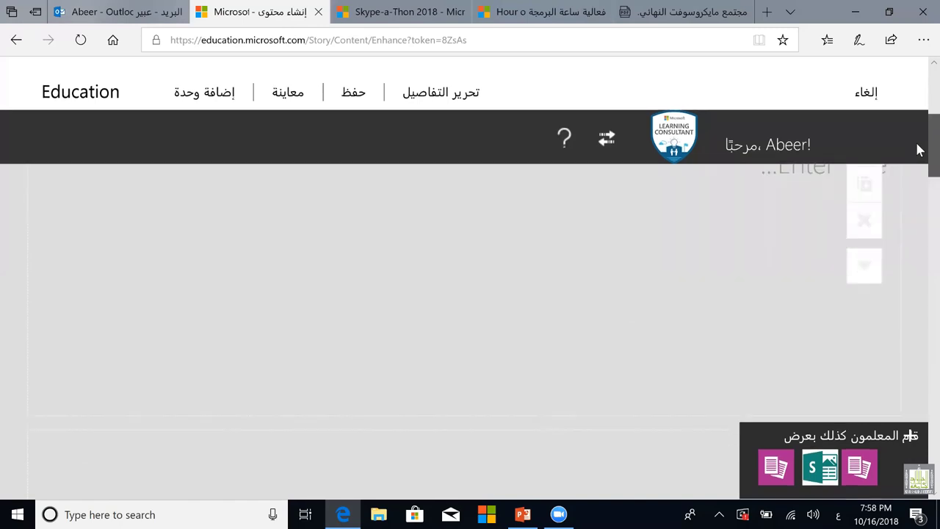
pyautogui.scroll(-2, 919, 151)
pyautogui.scroll(-1, 874, 200)
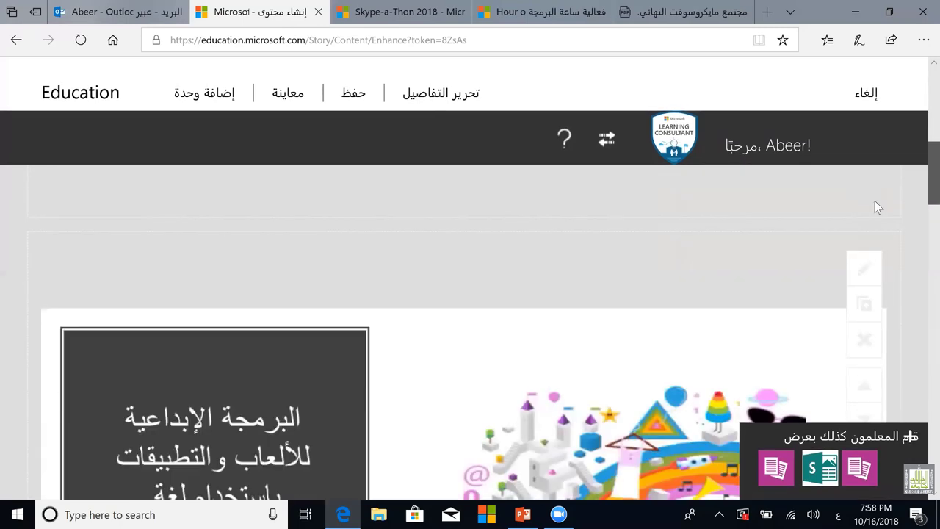
pyautogui.scroll(-1, 867, 239)
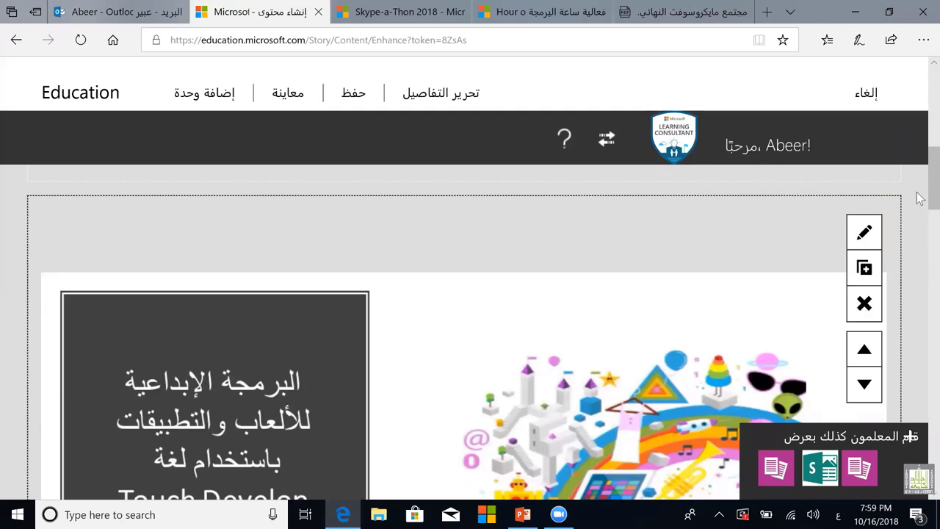
pyautogui.scroll(-3, 920, 220)
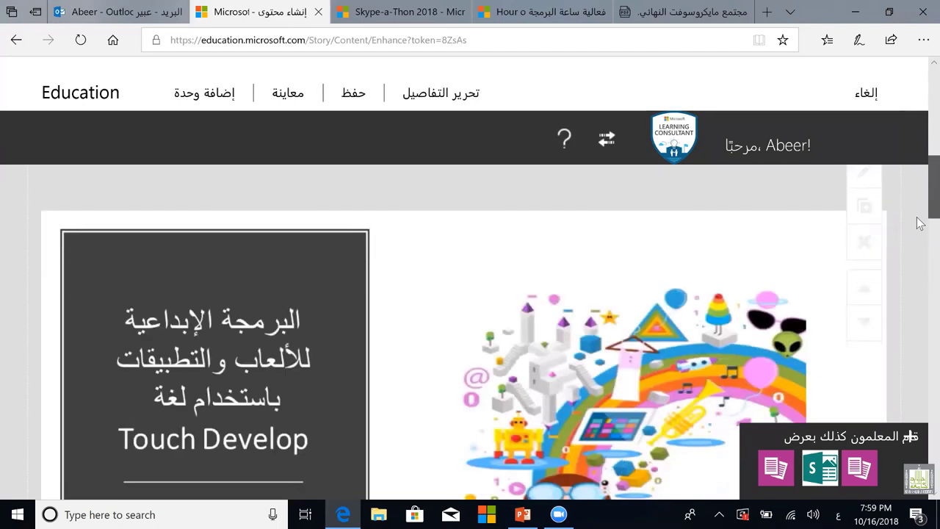
pyautogui.scroll(-9, 920, 279)
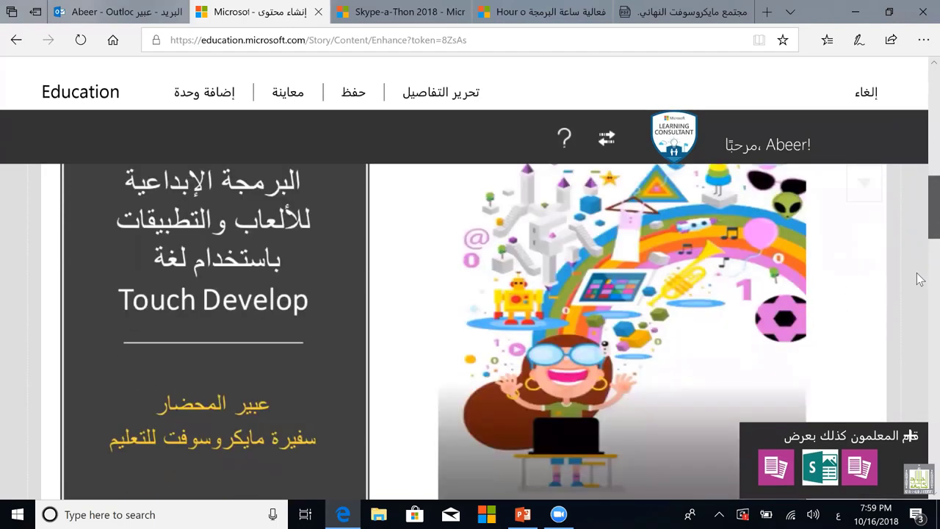
pyautogui.scroll(-2, 920, 283)
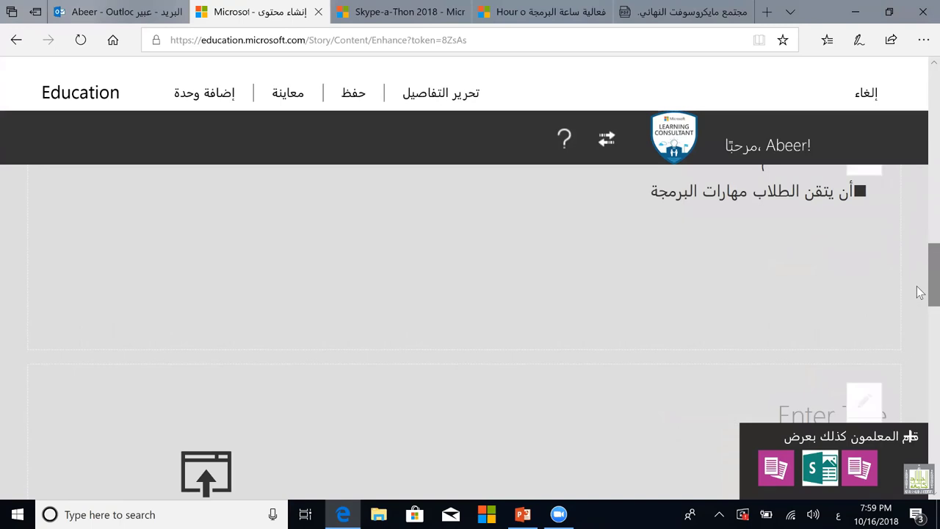
pyautogui.scroll(-1, 920, 286)
pyautogui.scroll(2, 918, 278)
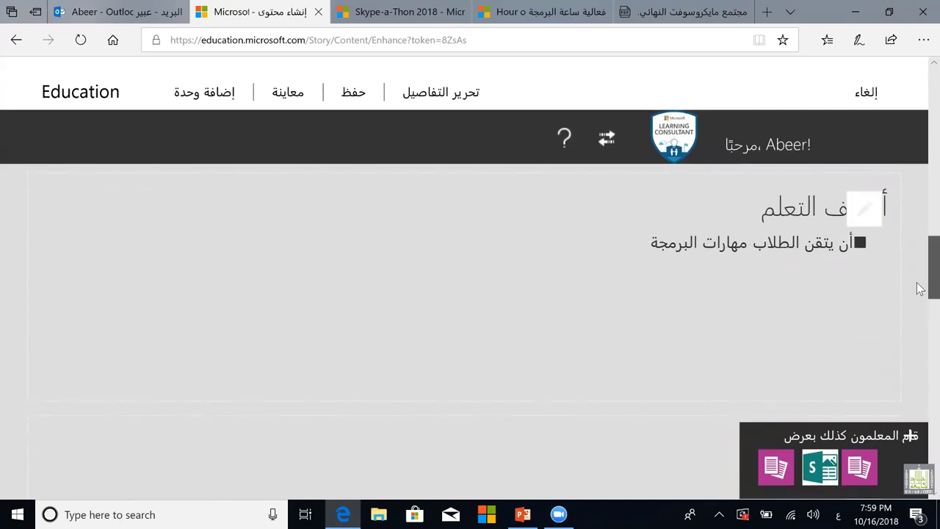
pyautogui.scroll(-2, 918, 297)
pyautogui.scroll(-1, 921, 312)
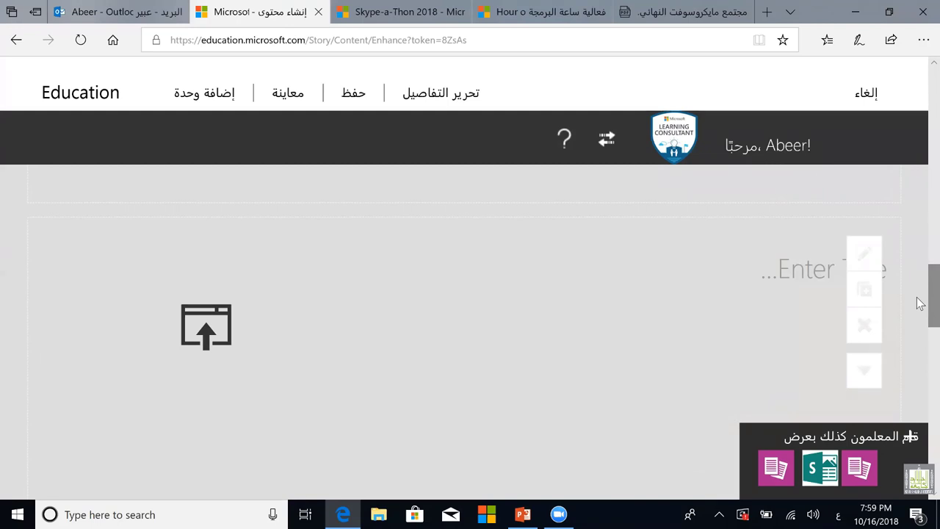
pyautogui.scroll(-3, 920, 316)
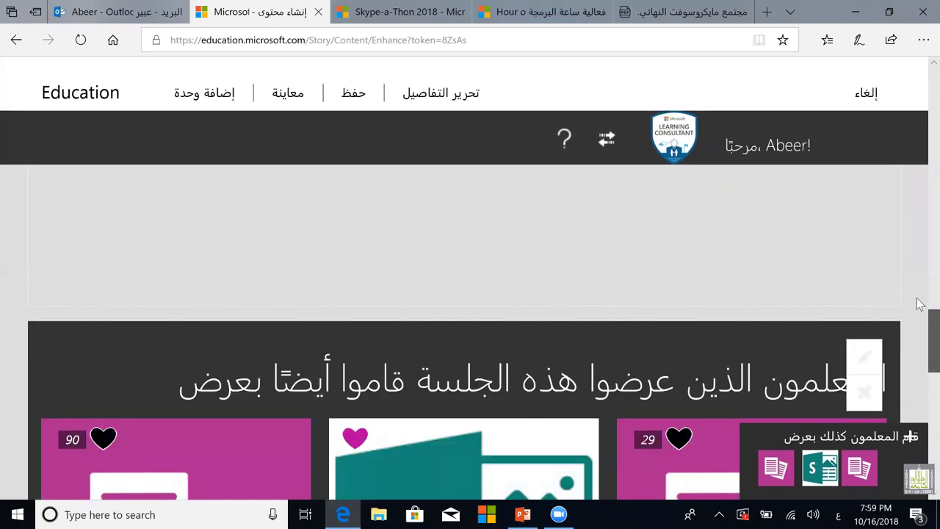
# Review the Resource module's headline, description, background color, file upload and caption settings, and close the editor without saving.
pyautogui.scroll(3, 885, 261)
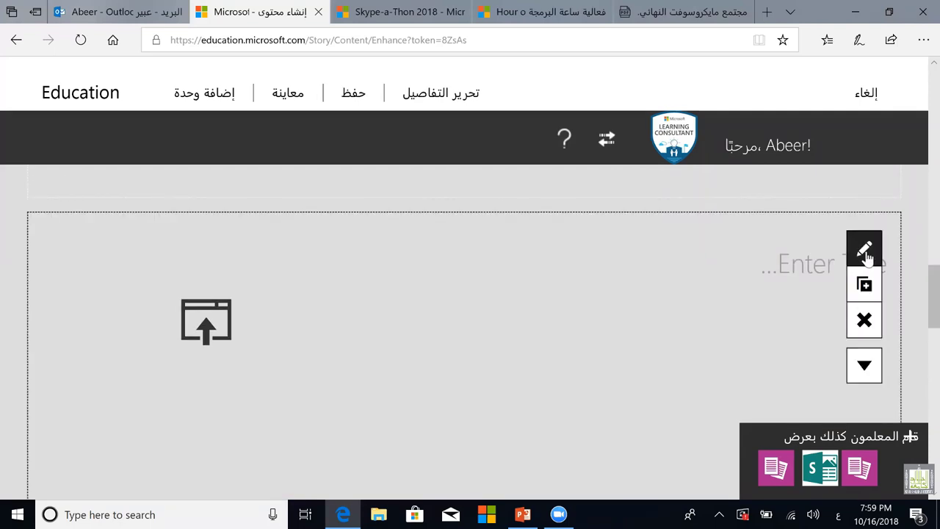
pyautogui.click(865, 250)
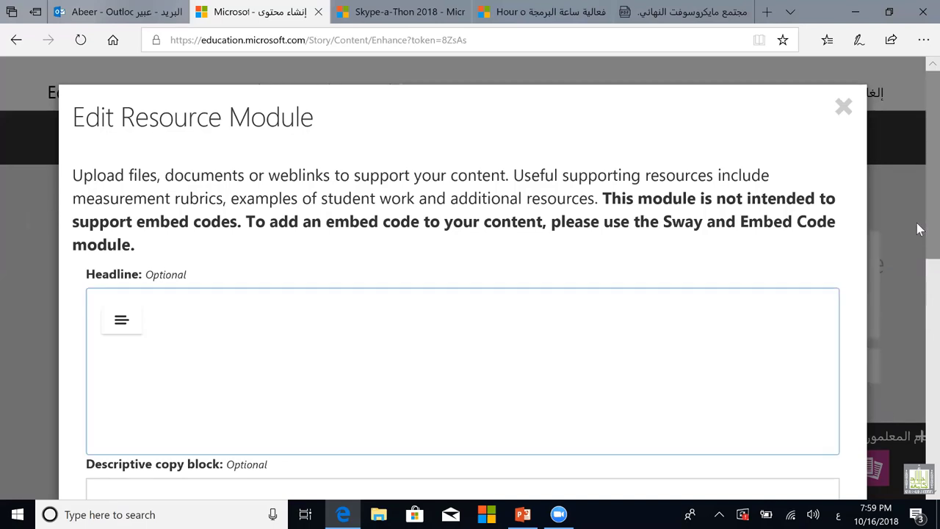
pyautogui.scroll(-3, 918, 279)
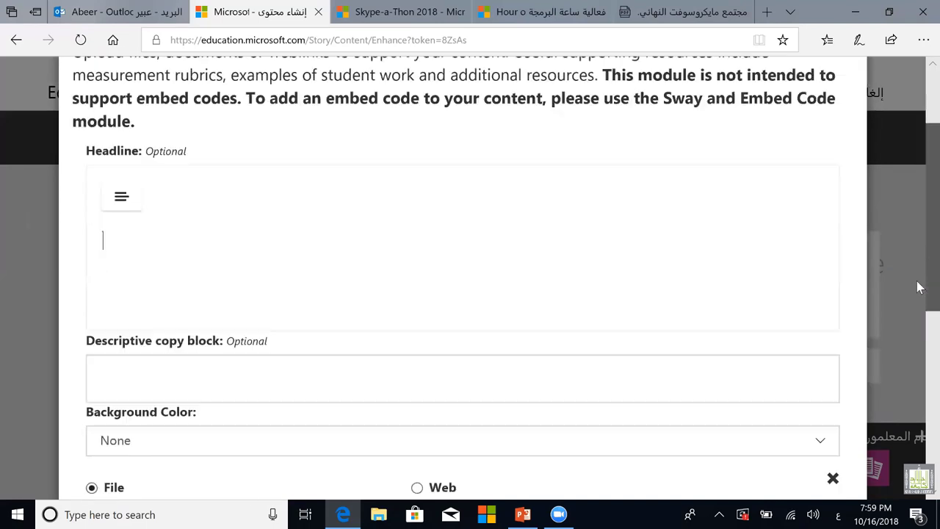
pyautogui.scroll(-1, 918, 298)
pyautogui.scroll(-1, 918, 349)
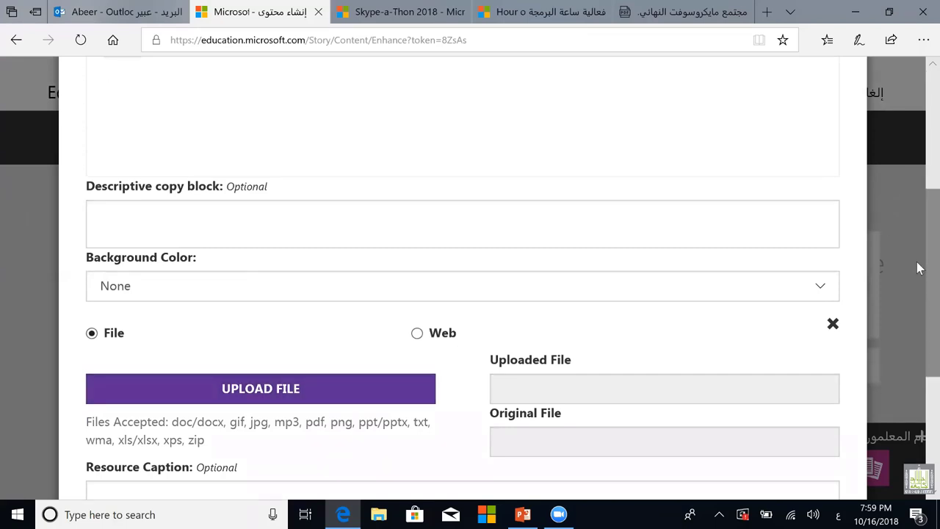
pyautogui.scroll(-3, 918, 302)
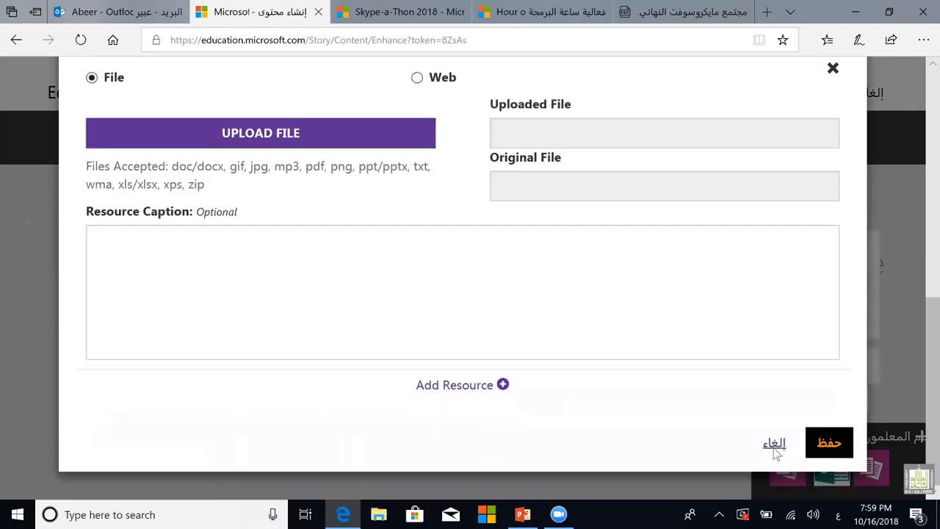
pyautogui.click(775, 448)
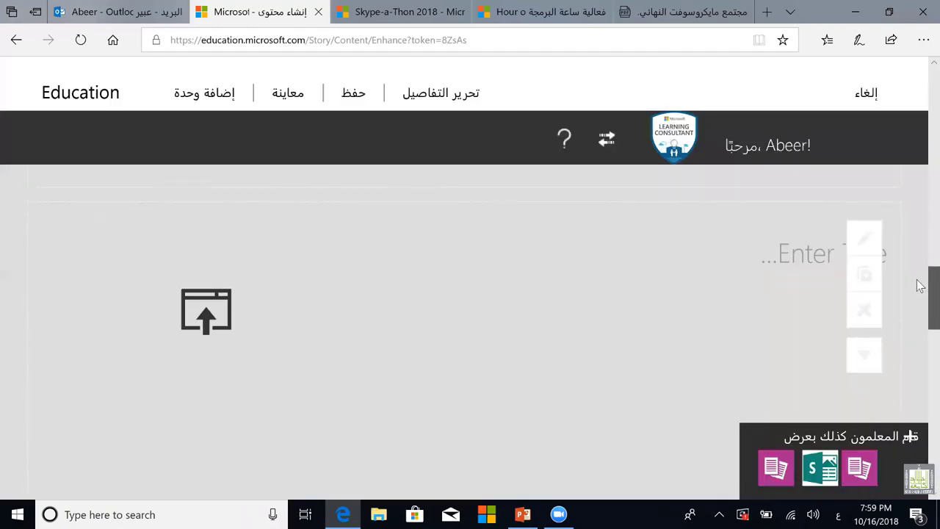
# Review the types of modules that can be added to the lesson page without adding one.
pyautogui.scroll(5, 920, 286)
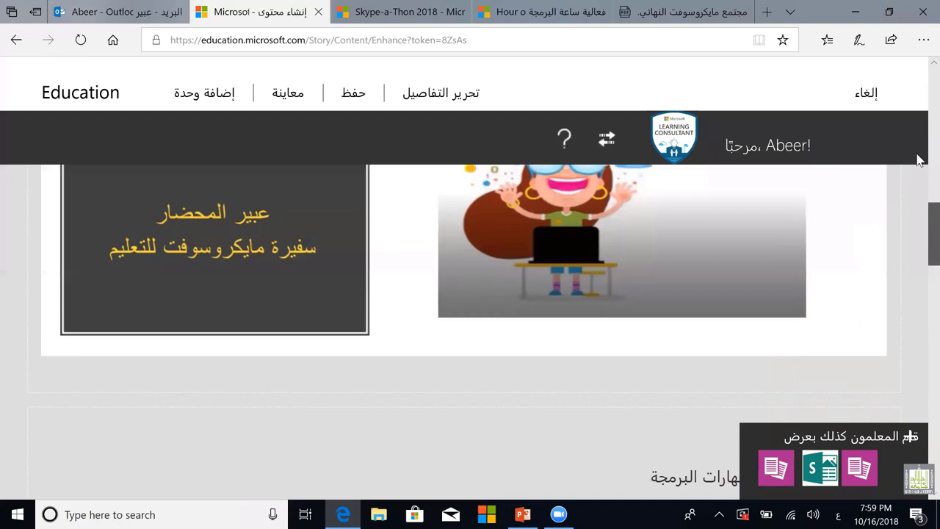
pyautogui.scroll(5, 918, 128)
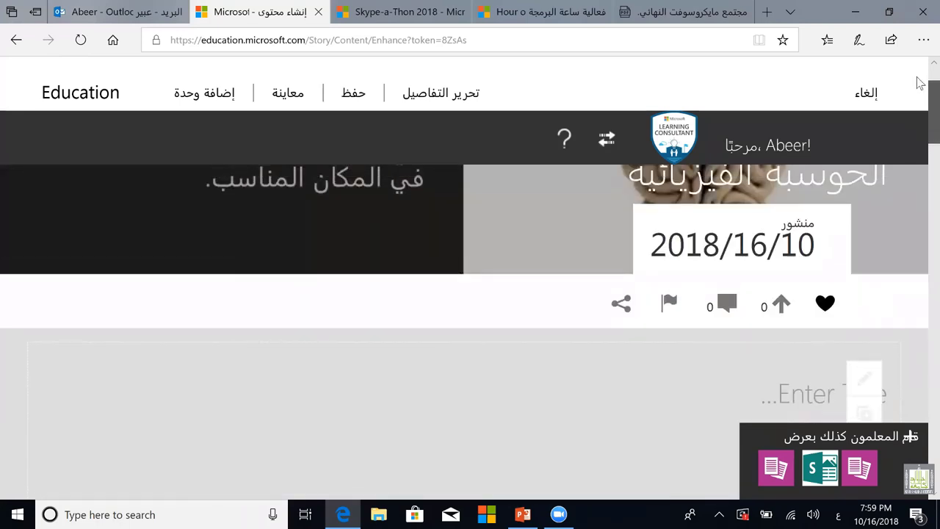
pyautogui.scroll(1, 920, 82)
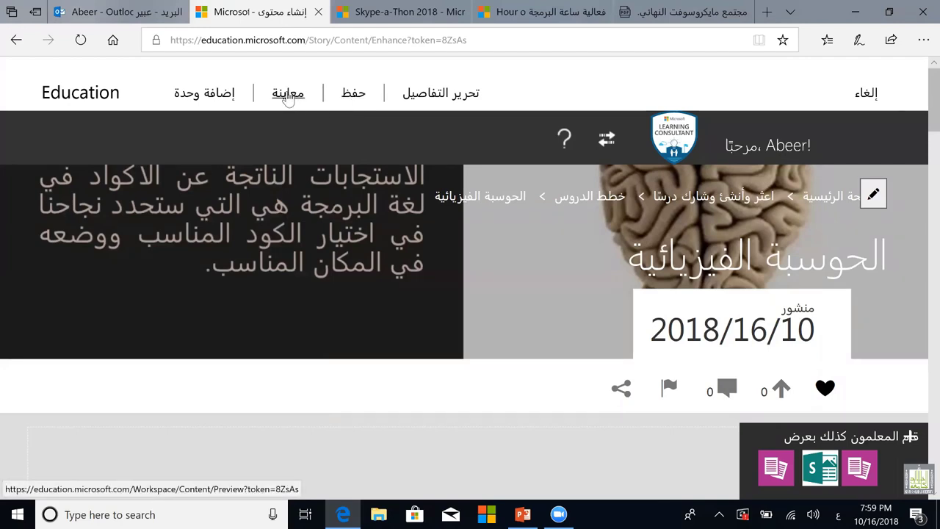
pyautogui.click(210, 97)
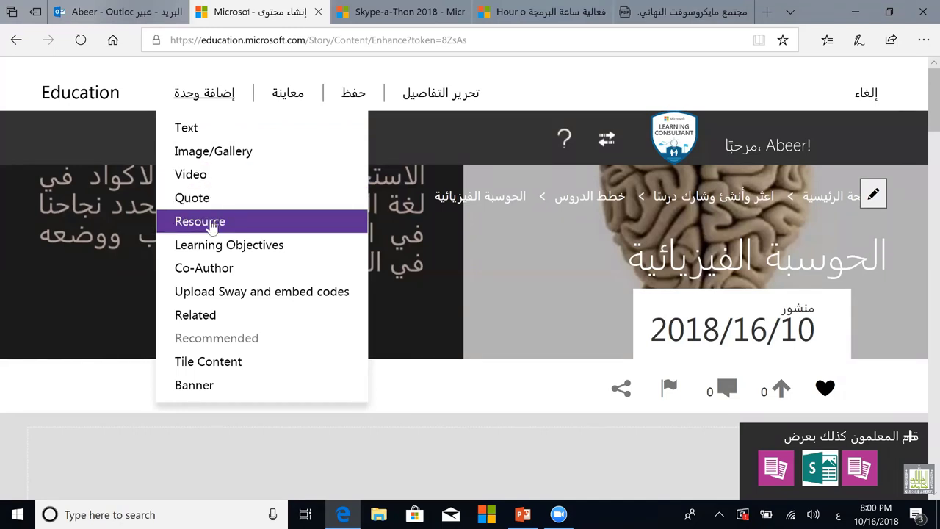
pyautogui.click(418, 283)
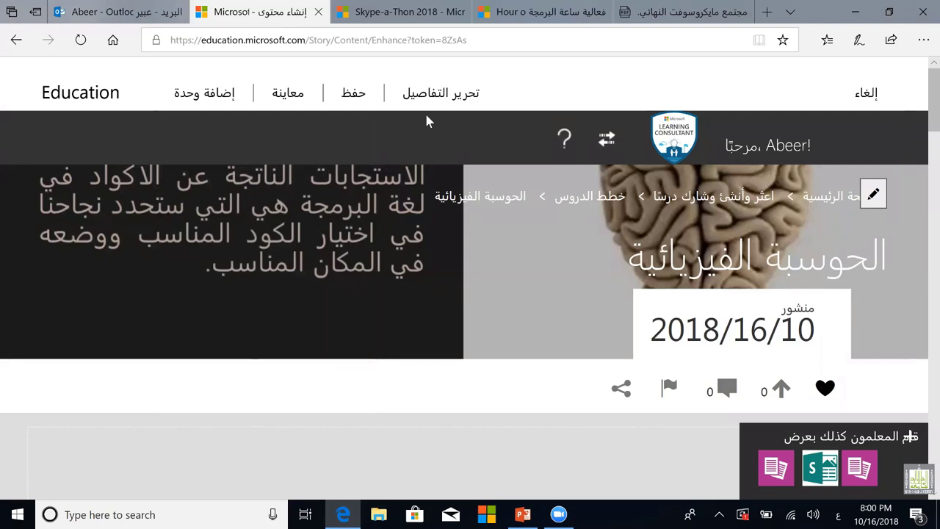
# Save the enhanced lesson page and look over its modules.
pyautogui.click(354, 93)
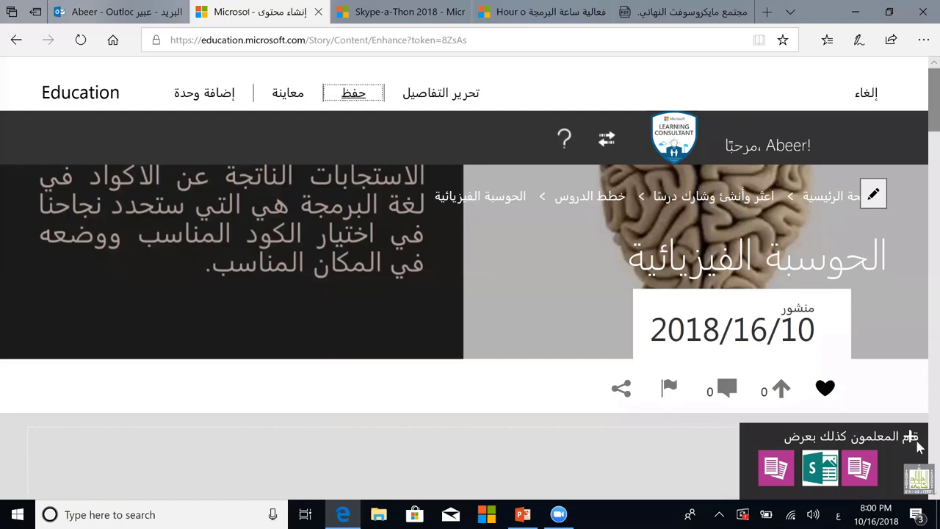
pyautogui.scroll(-5, 920, 413)
pyautogui.scroll(-5, 918, 382)
pyautogui.scroll(15, 896, 172)
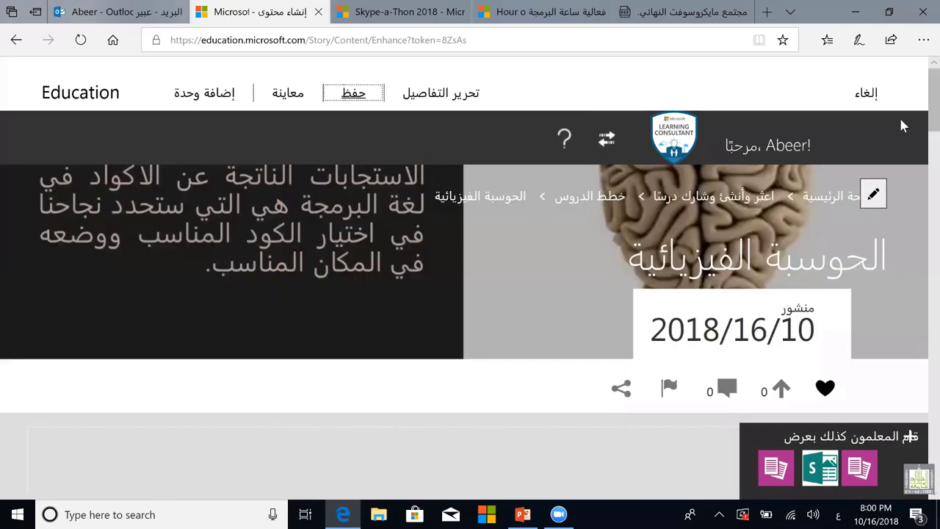
# Open the lesson's details for editing and confirm leaving the enhancement page.
pyautogui.click(311, 118)
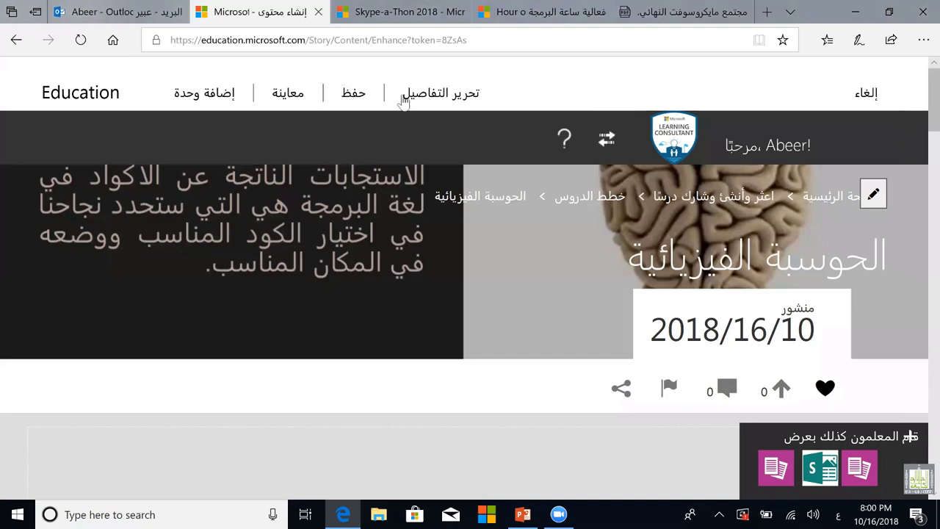
pyautogui.click(403, 100)
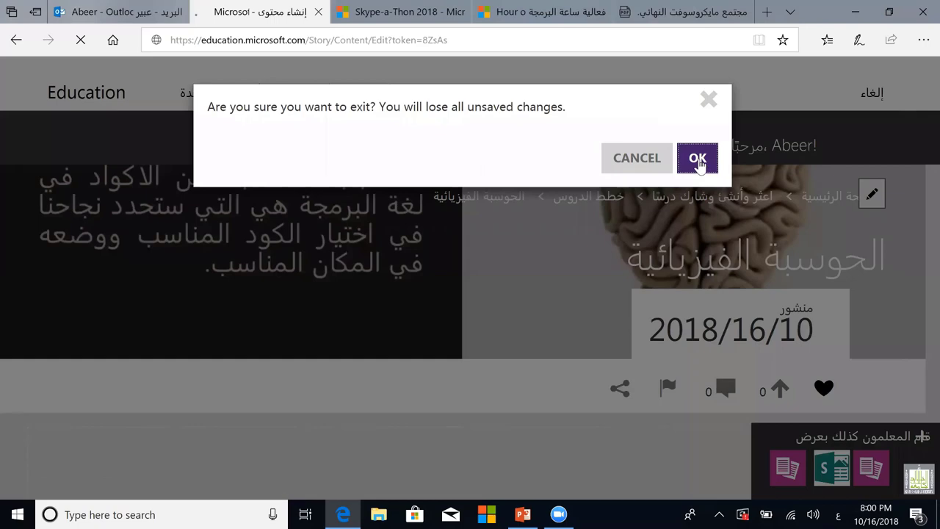
pyautogui.click(697, 160)
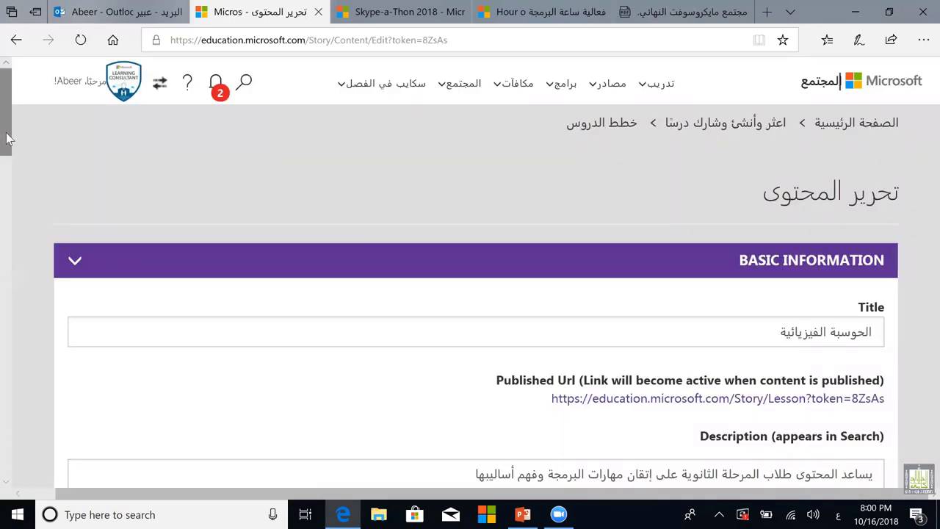
# Copy the lesson's published URL from its basic information.
pyautogui.scroll(-3, 288, 204)
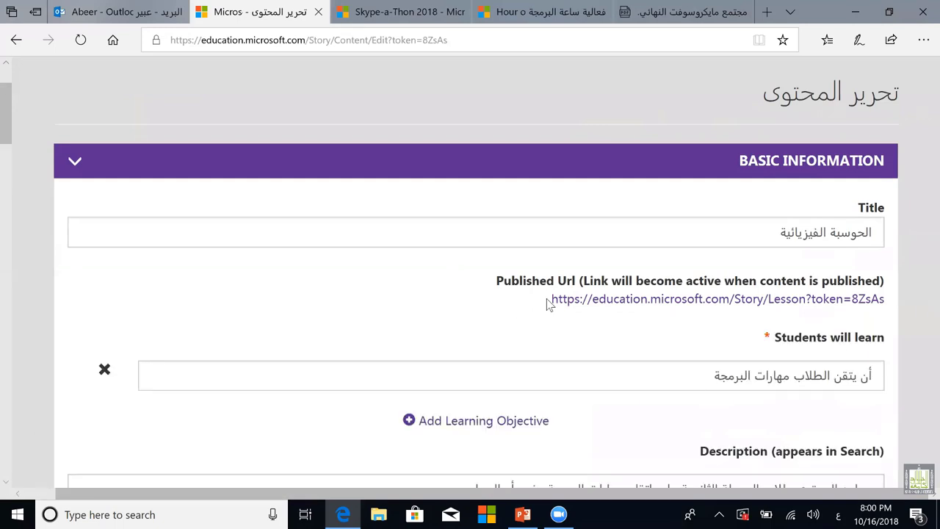
pyautogui.tripleClick(567, 294)
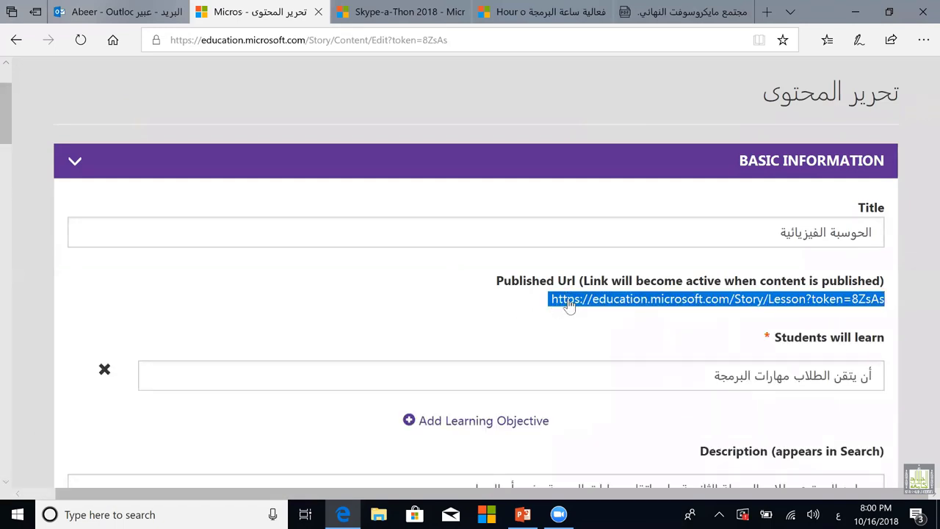
pyautogui.rightClick(568, 300)
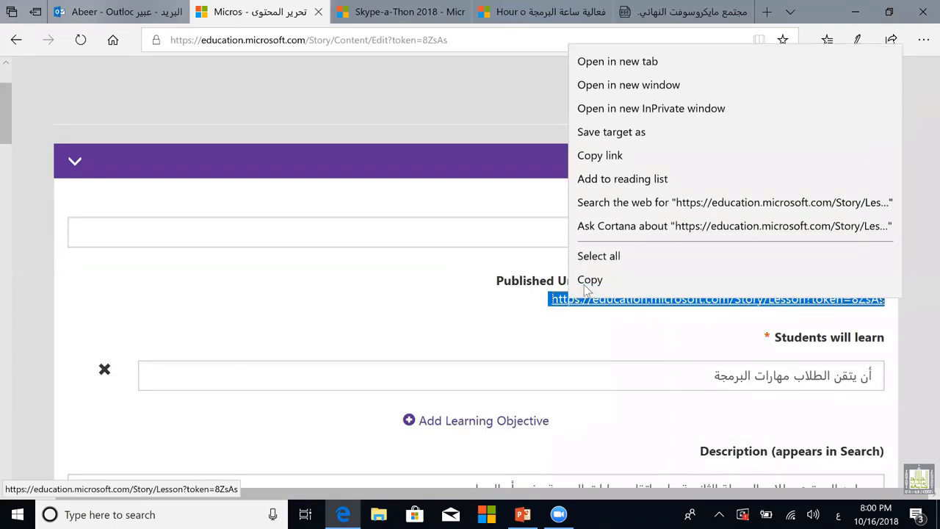
pyautogui.click(588, 282)
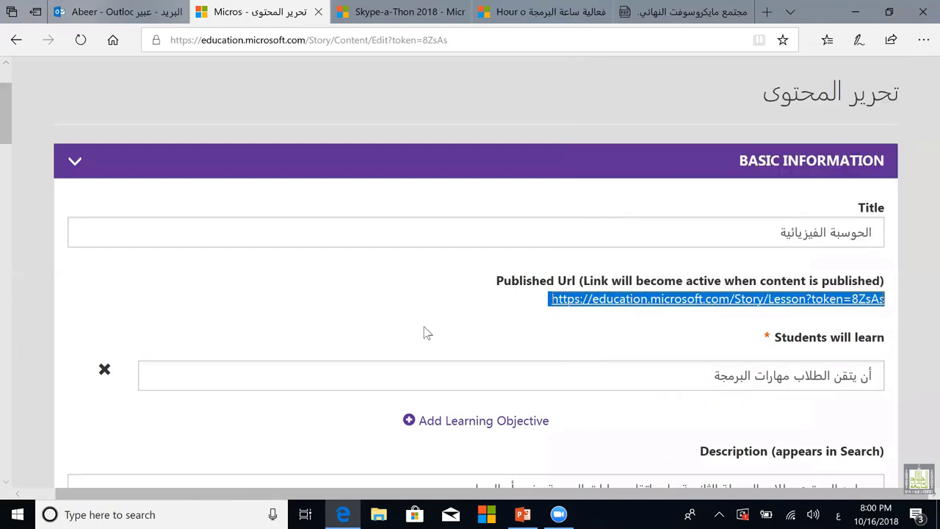
pyautogui.scroll(1, 4, 114)
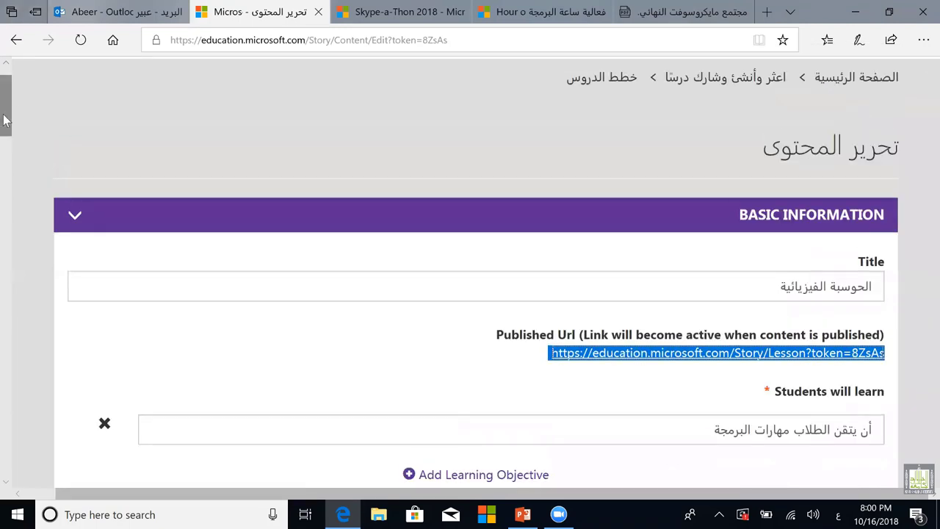
pyautogui.click(12, 203)
pyautogui.click(11, 122)
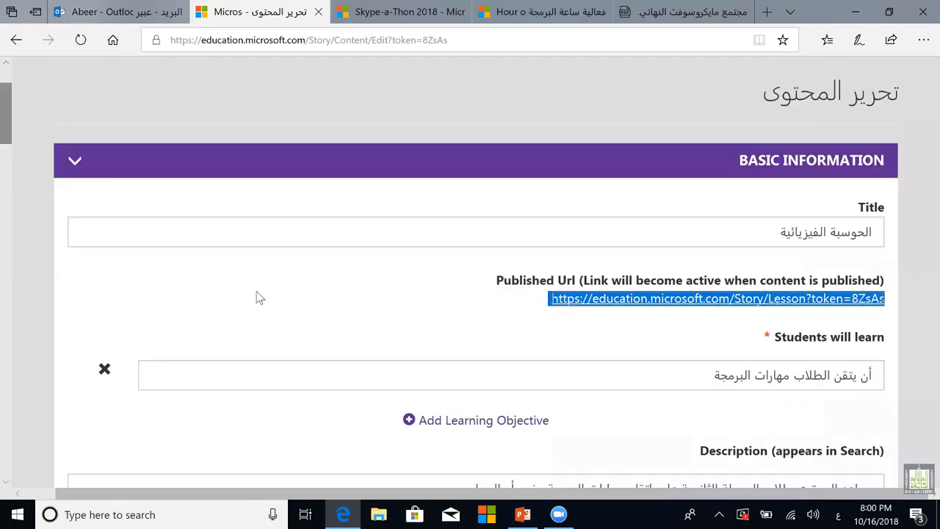
# Check the lesson's published link and go back to the community's home page.
pyautogui.click(646, 300)
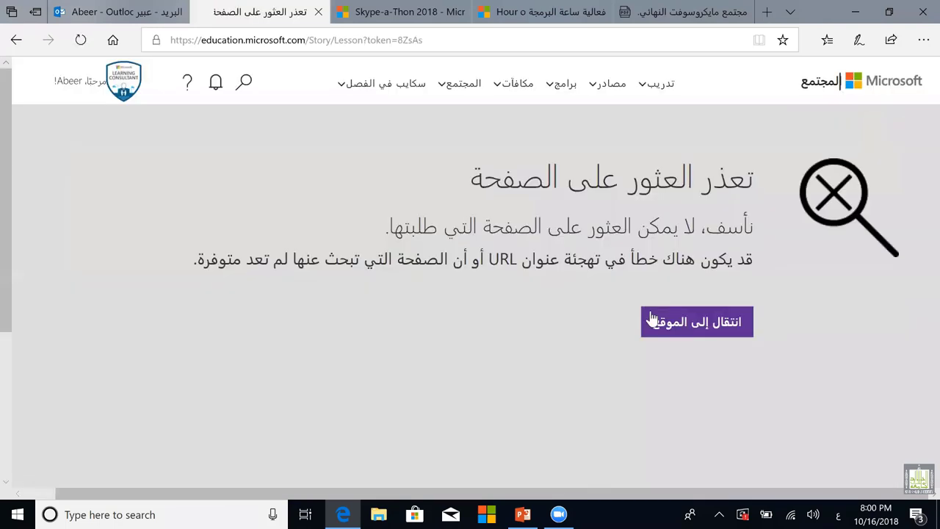
pyautogui.click(682, 323)
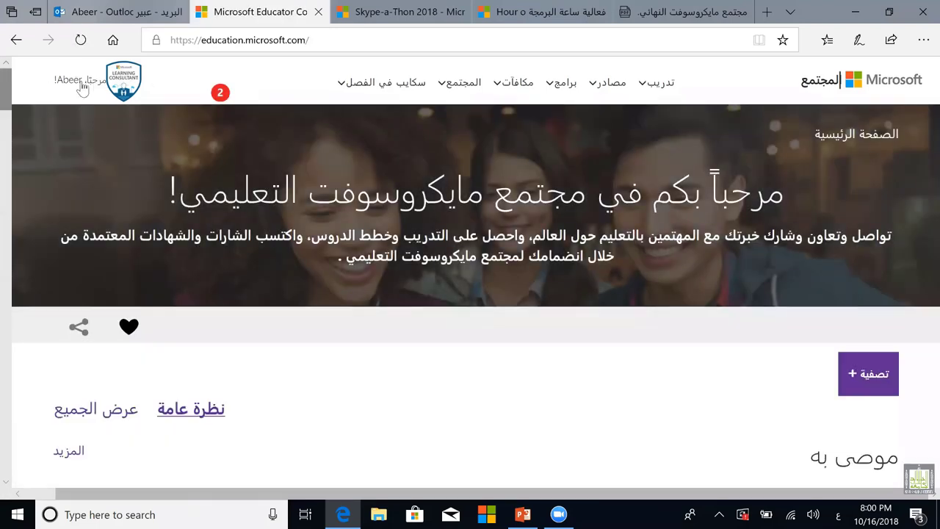
# Open the lesson "الحوسبة الفيزيائية" for editing from the profile's own content list.
pyautogui.click(82, 88)
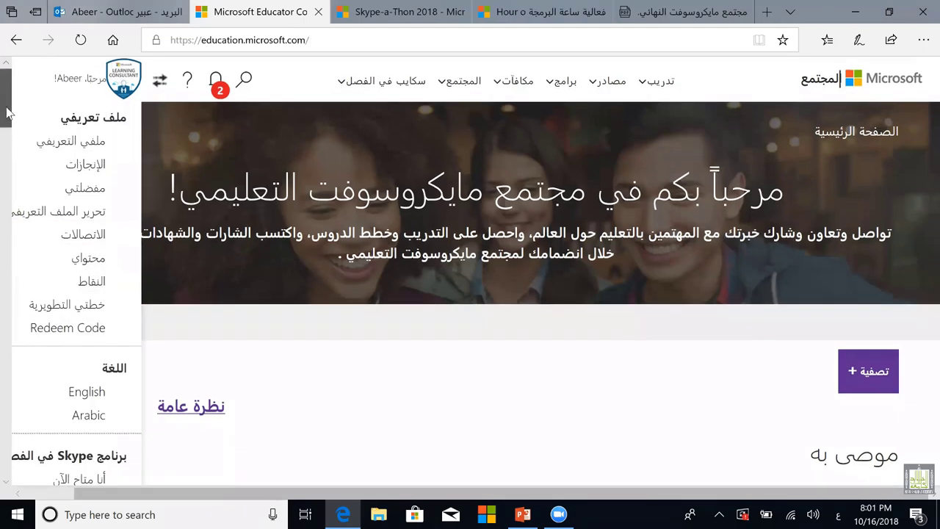
pyautogui.scroll(-2, 98, 200)
pyautogui.scroll(1, 97, 199)
pyautogui.click(98, 200)
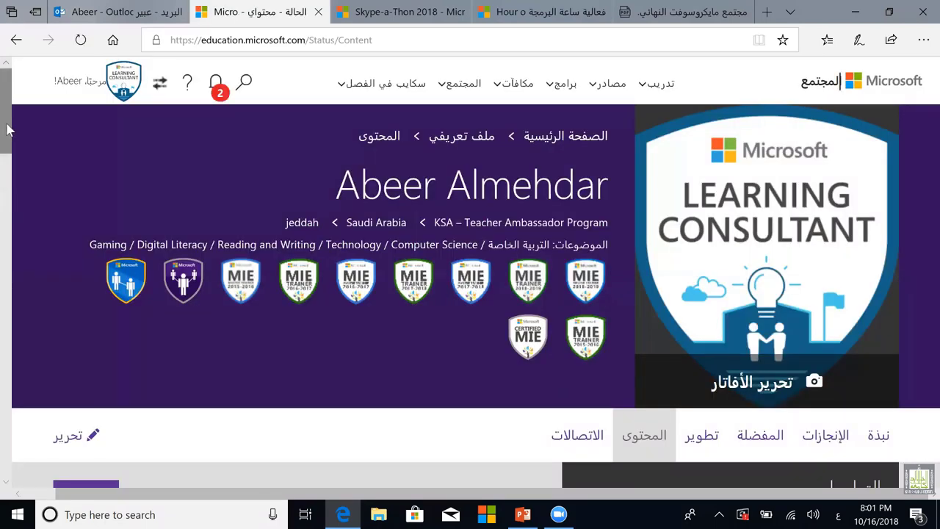
pyautogui.scroll(-2, 7, 134)
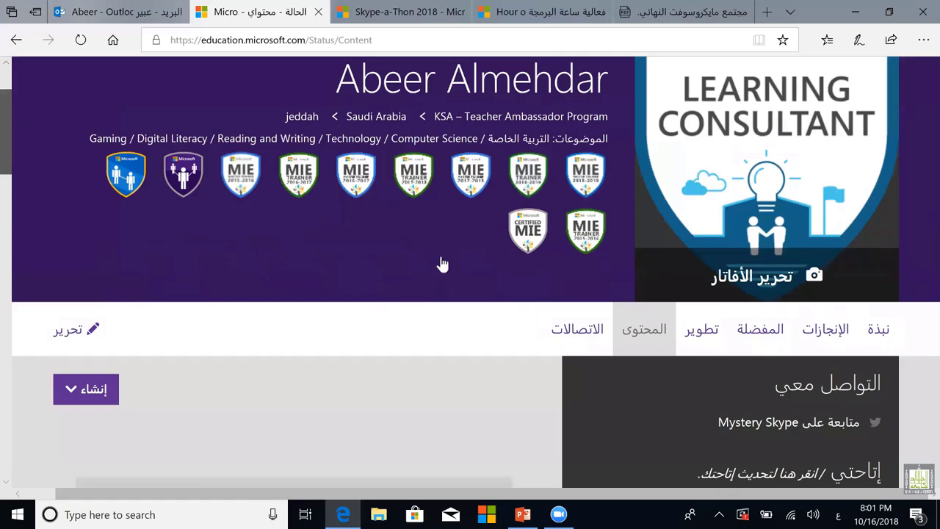
pyautogui.scroll(-5, 440, 262)
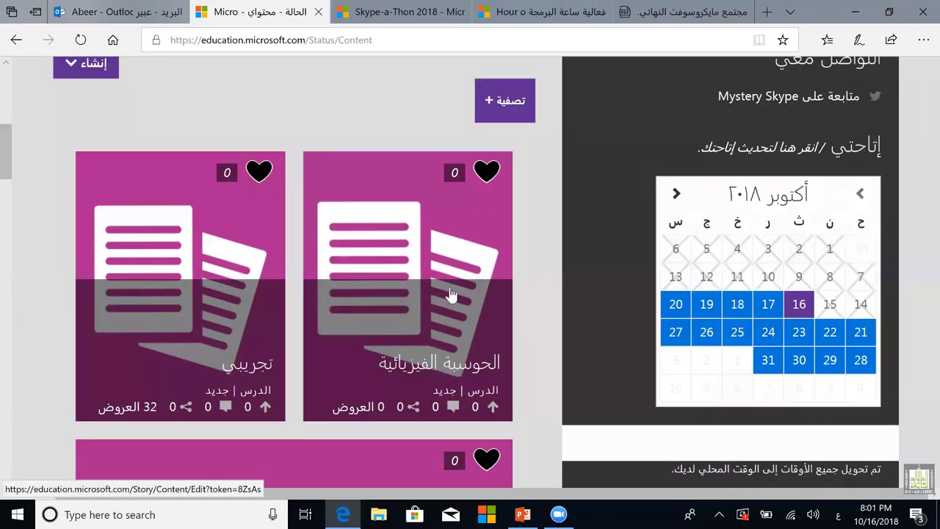
pyautogui.click(451, 295)
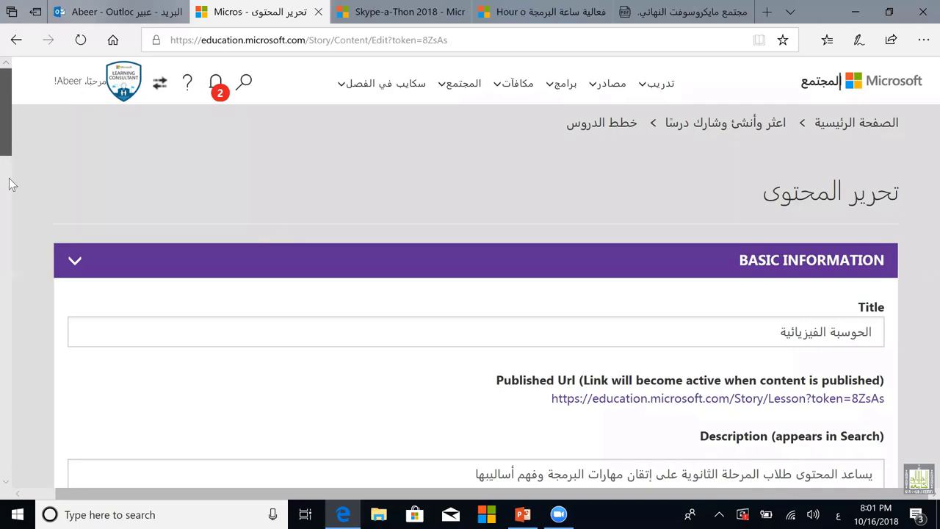
# Expand the lesson's content tiles section to show its tile images.
pyautogui.scroll(-6, 8, 176)
pyautogui.scroll(-4, 20, 313)
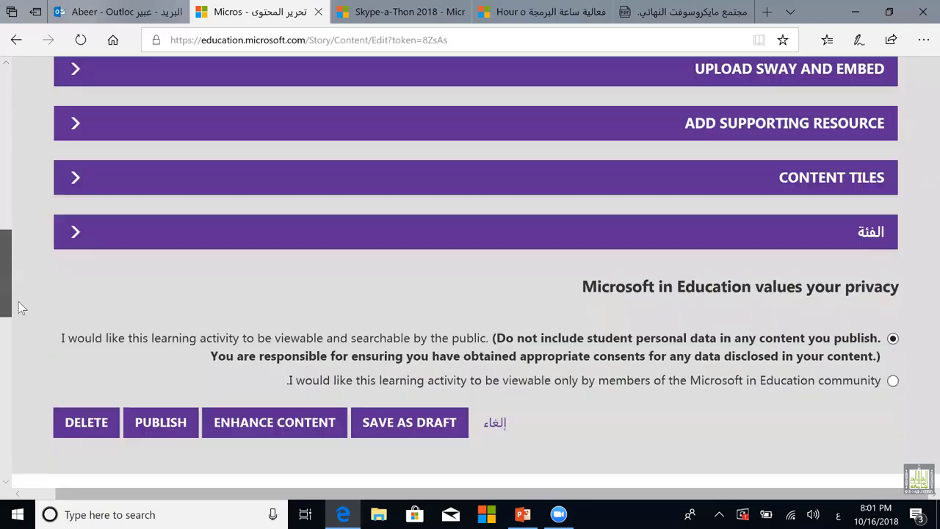
pyautogui.scroll(-10, 20, 299)
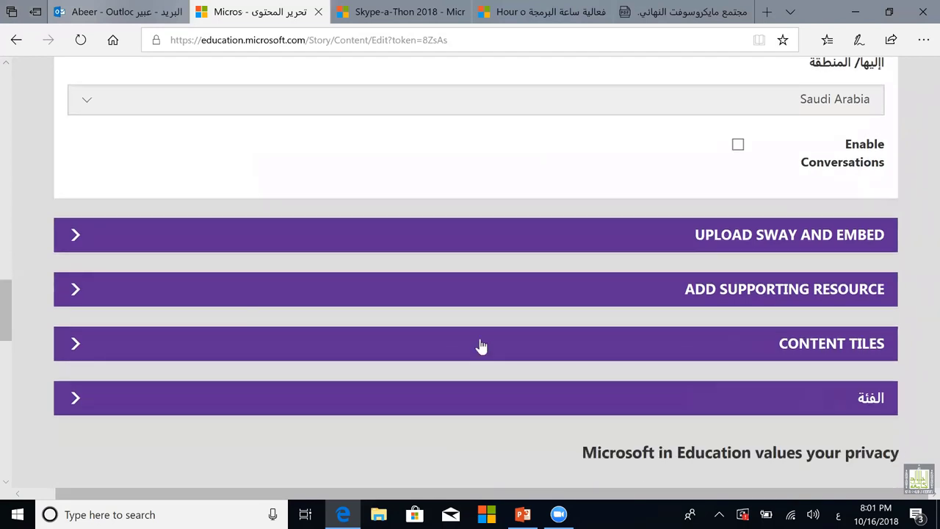
pyautogui.click(652, 359)
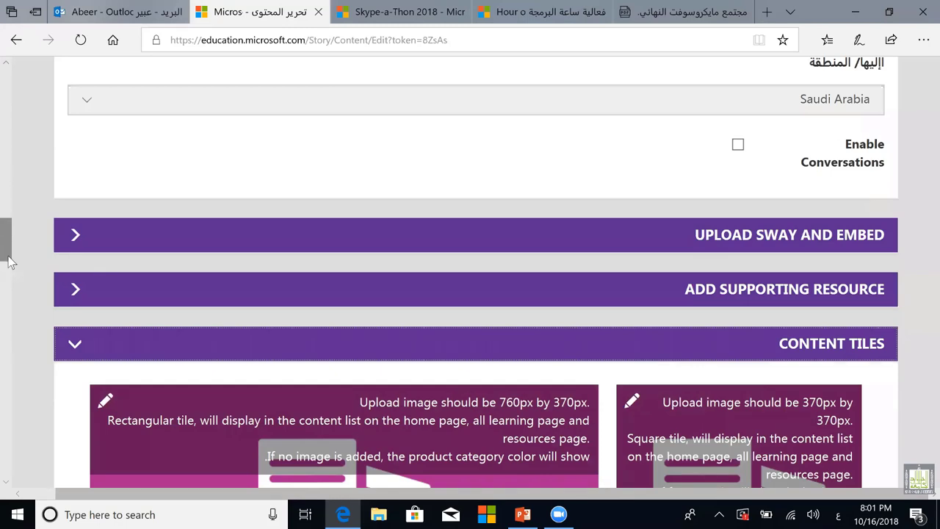
pyautogui.scroll(-3, 9, 263)
pyautogui.scroll(-1, 9, 266)
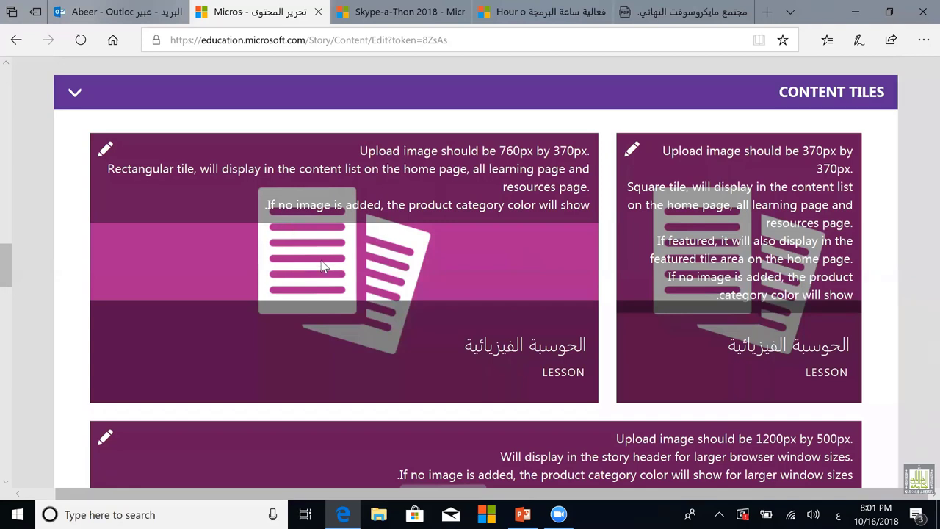
# Replace the image of the rectangular 760px by 370px tile with Slide2 from the عرضCCGA& desktop folder and save it.
pyautogui.click(107, 149)
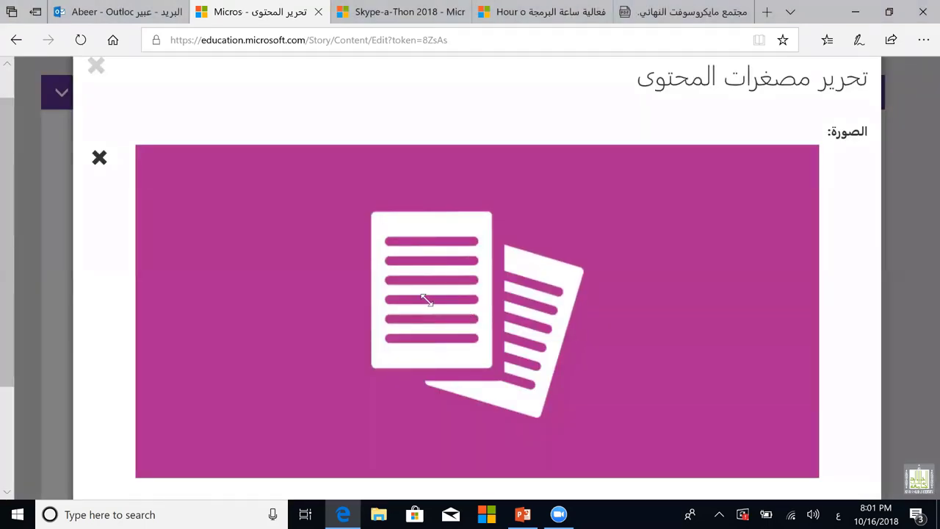
pyautogui.click(369, 232)
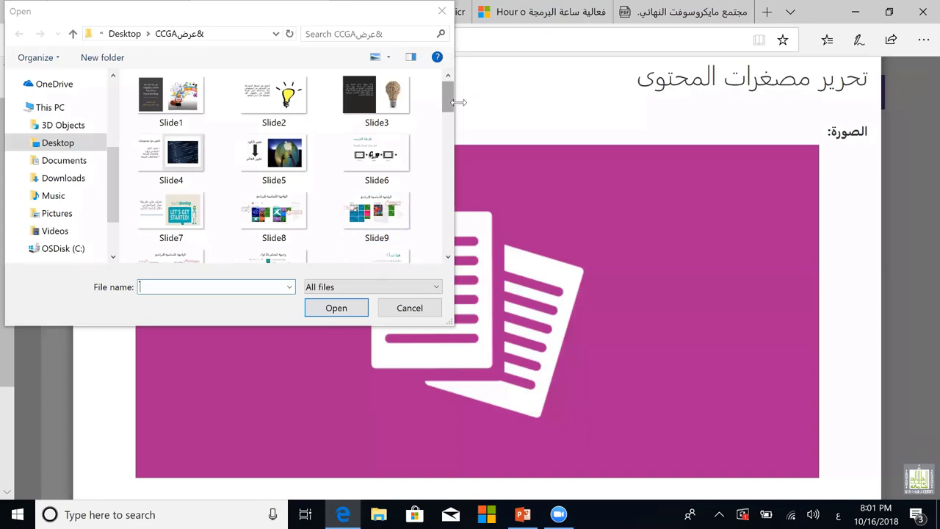
pyautogui.scroll(-1, 316, 102)
pyautogui.scroll(1, 290, 101)
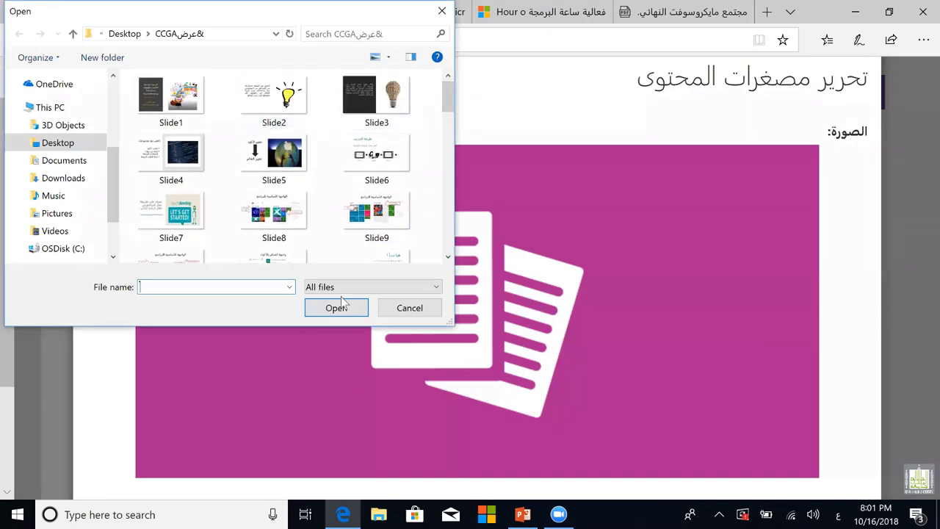
pyautogui.click(269, 100)
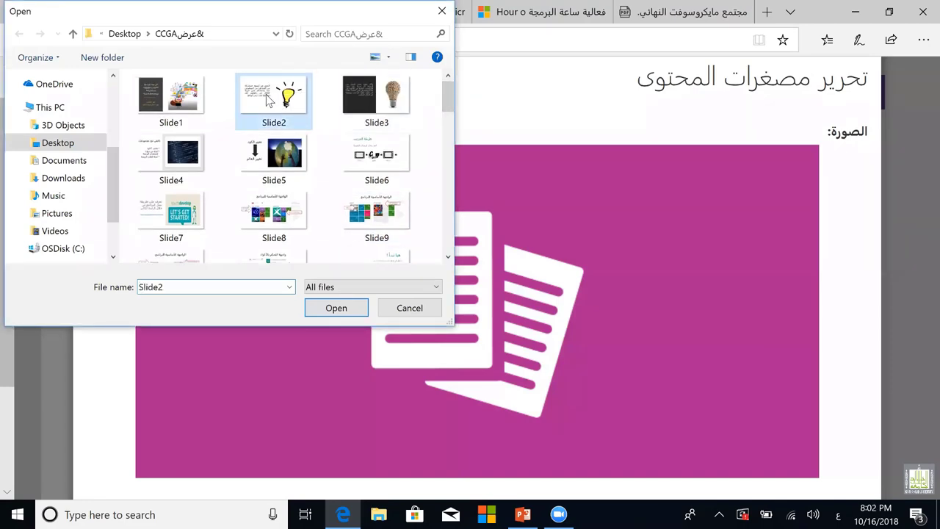
pyautogui.doubleClick(269, 100)
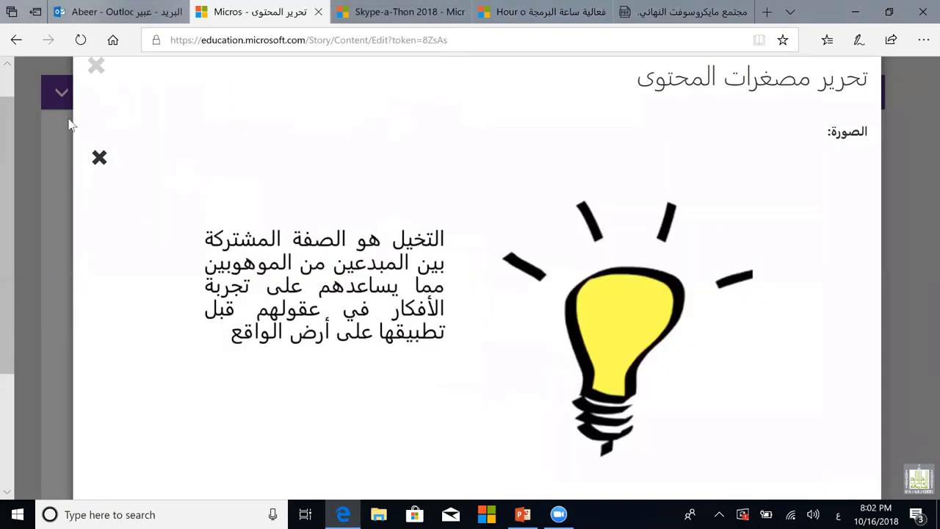
pyautogui.scroll(-5, 25, 277)
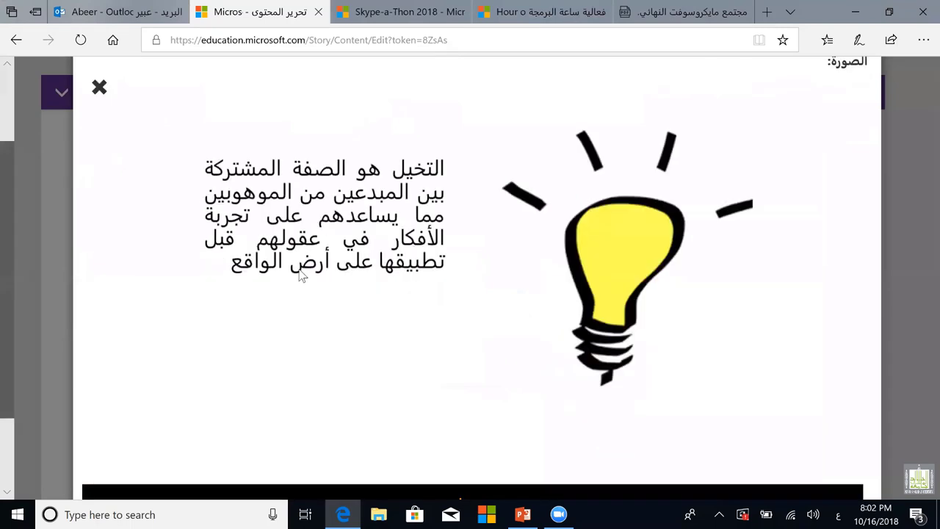
pyautogui.click(509, 398)
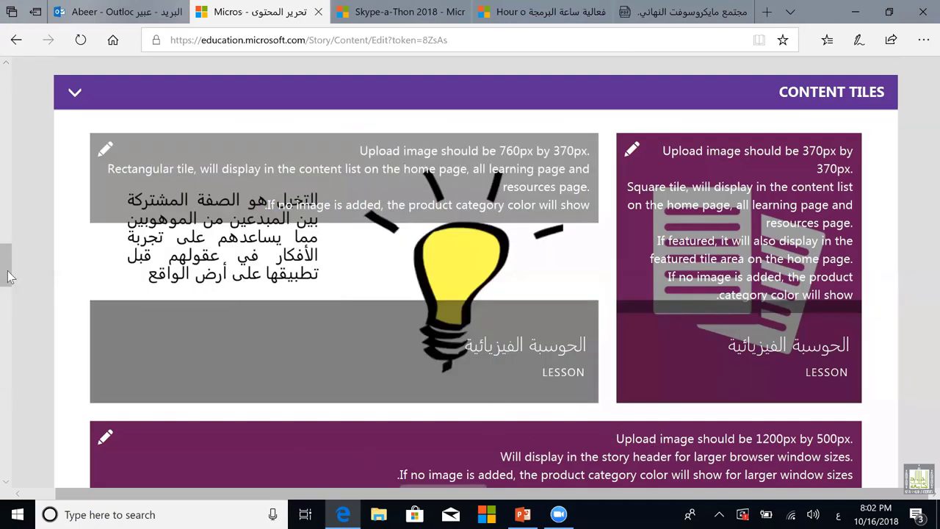
# Look over the remaining content tiles and publish the lesson as viewable and searchable by the public.
pyautogui.scroll(-3, 17, 302)
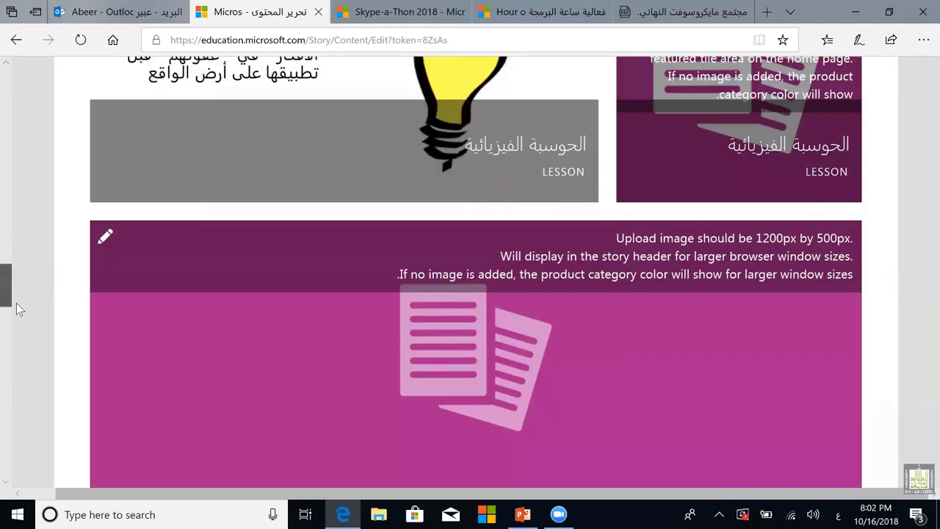
pyautogui.scroll(-4, 20, 316)
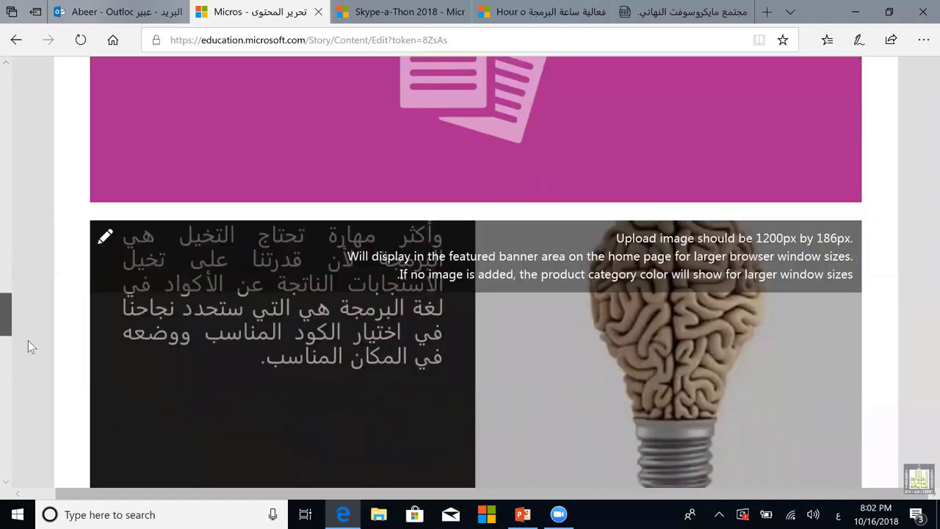
pyautogui.scroll(-6, 28, 340)
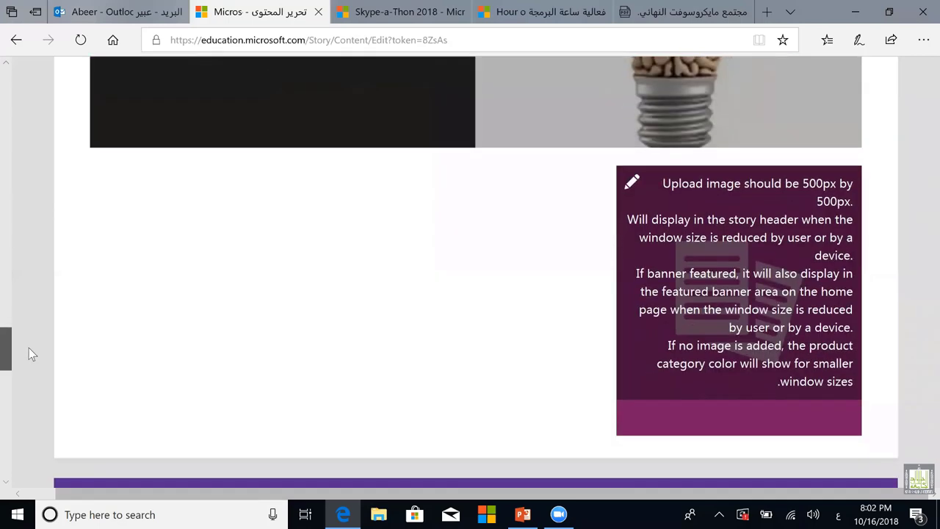
pyautogui.scroll(-2, 45, 377)
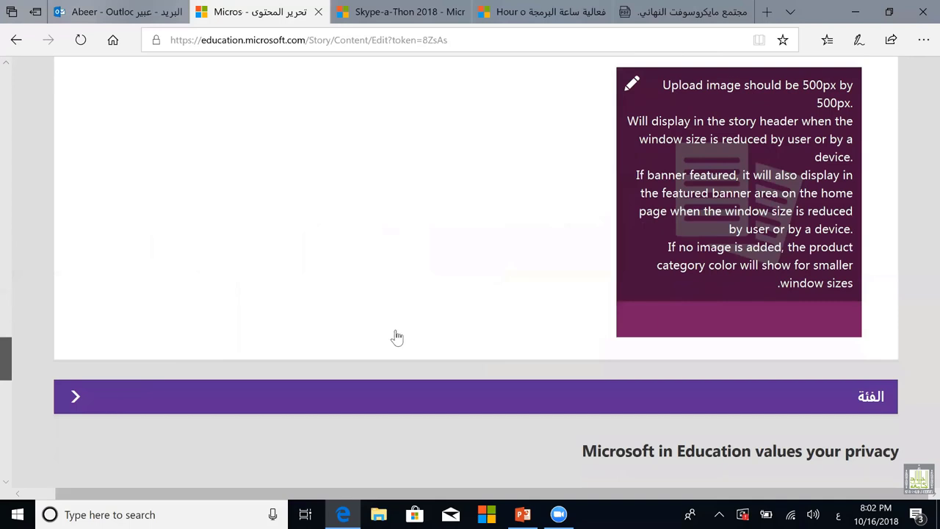
pyautogui.scroll(-4, 394, 336)
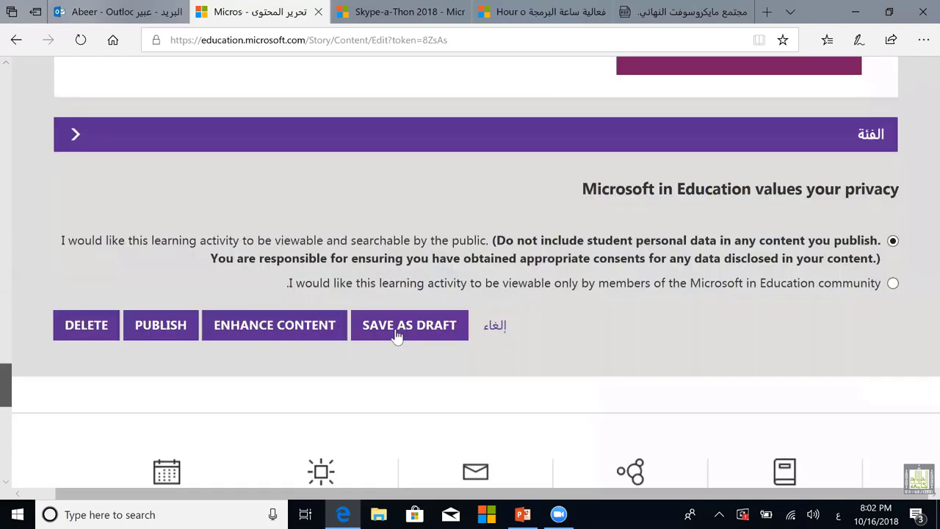
pyautogui.click(158, 332)
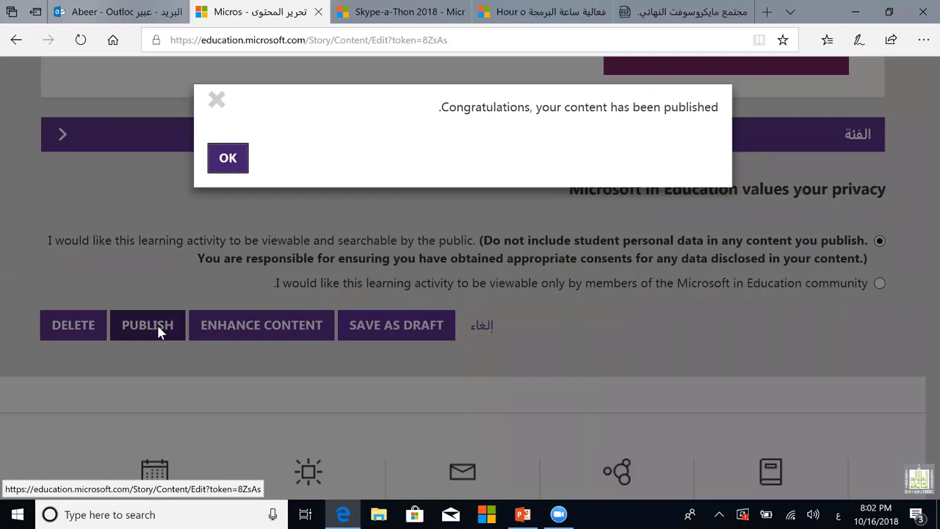
# Close the publishing confirmation and open the published URL of the lesson الحوسبة الفيزيائية.
pyautogui.click(231, 166)
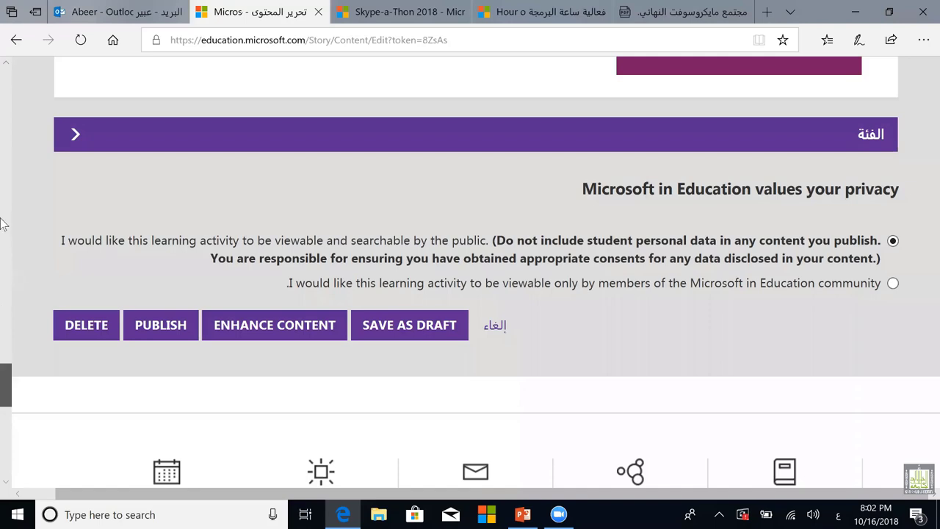
pyautogui.scroll(10, 4, 222)
pyautogui.scroll(15, 518, 351)
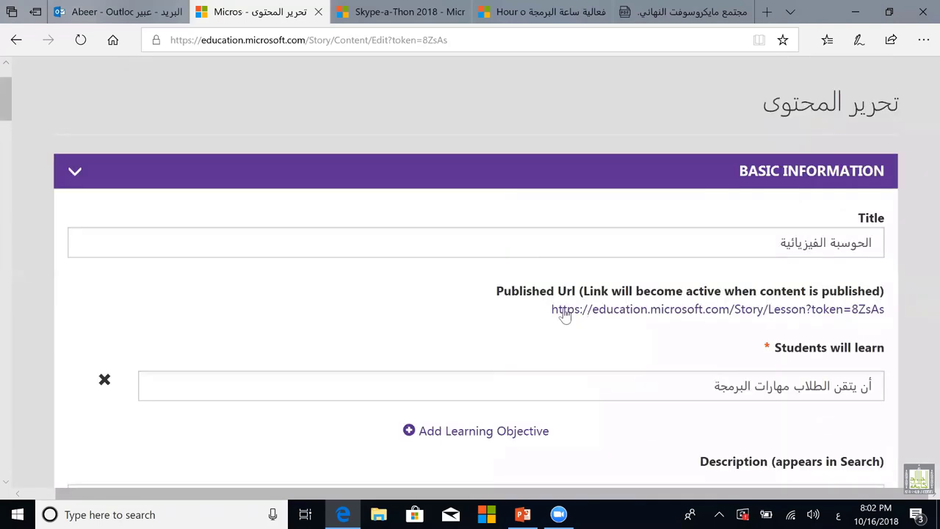
pyautogui.tripleClick(562, 311)
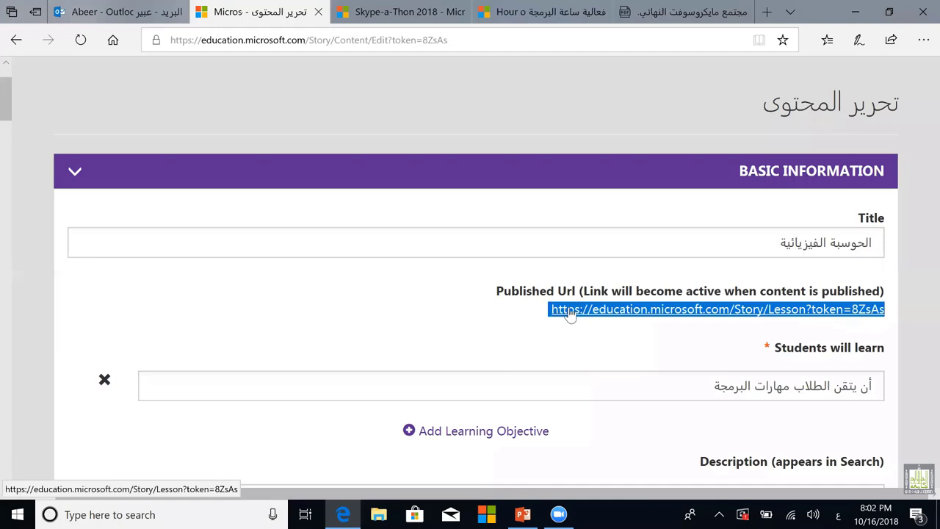
pyautogui.rightClick(569, 312)
pyautogui.click(590, 290)
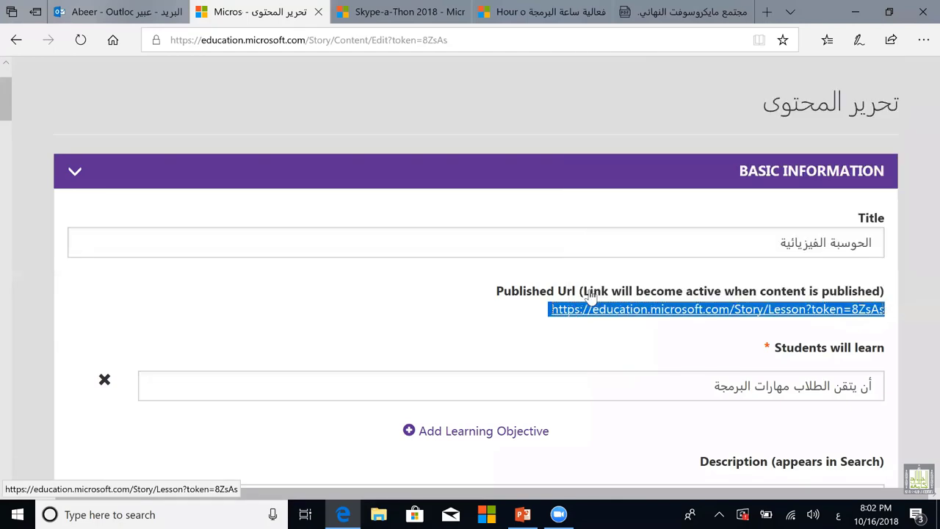
pyautogui.click(390, 324)
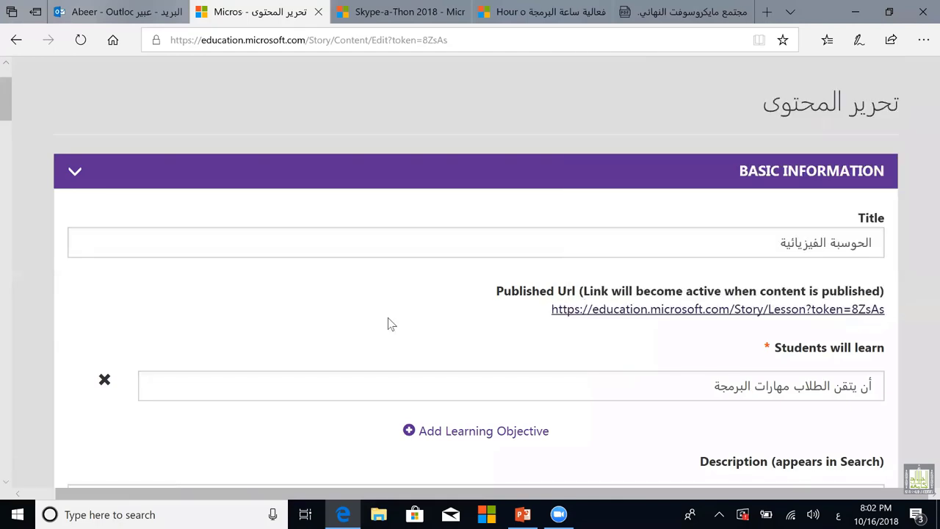
pyautogui.click(608, 317)
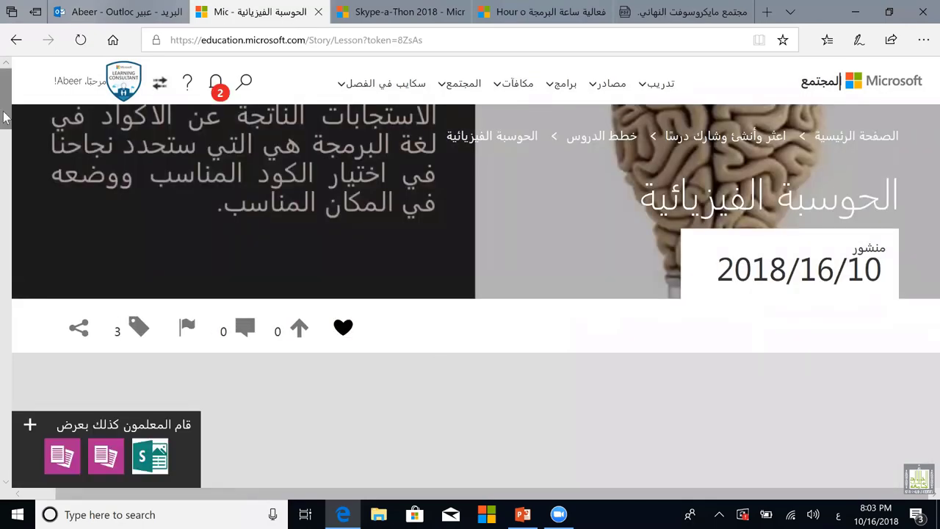
# Examine the published lesson page, including its presentation, learning objectives and related lessons.
pyautogui.scroll(-3, 6, 138)
pyautogui.scroll(-5, 12, 140)
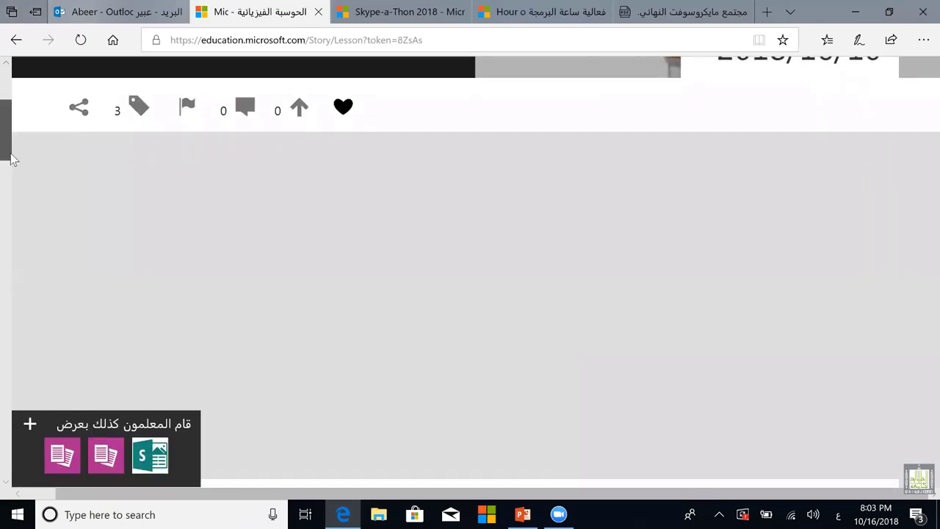
pyautogui.scroll(-10, 23, 246)
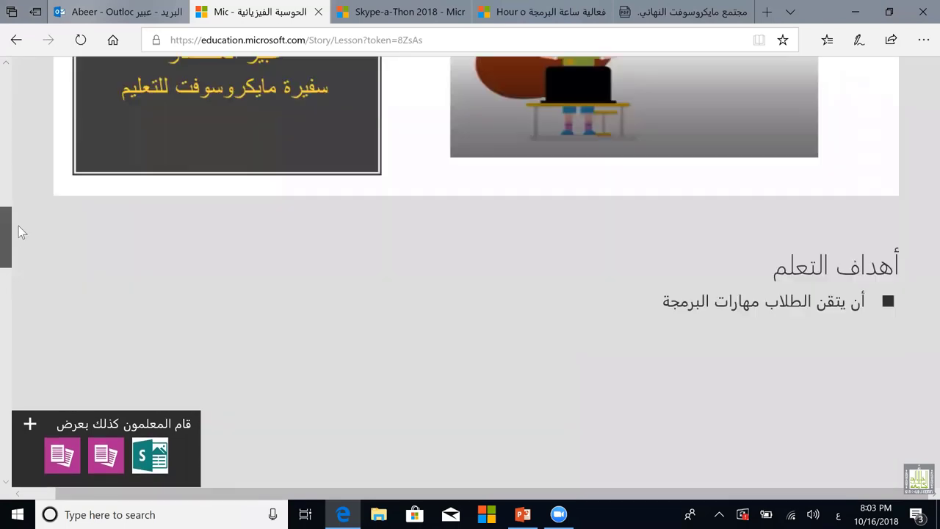
pyautogui.scroll(-6, 30, 353)
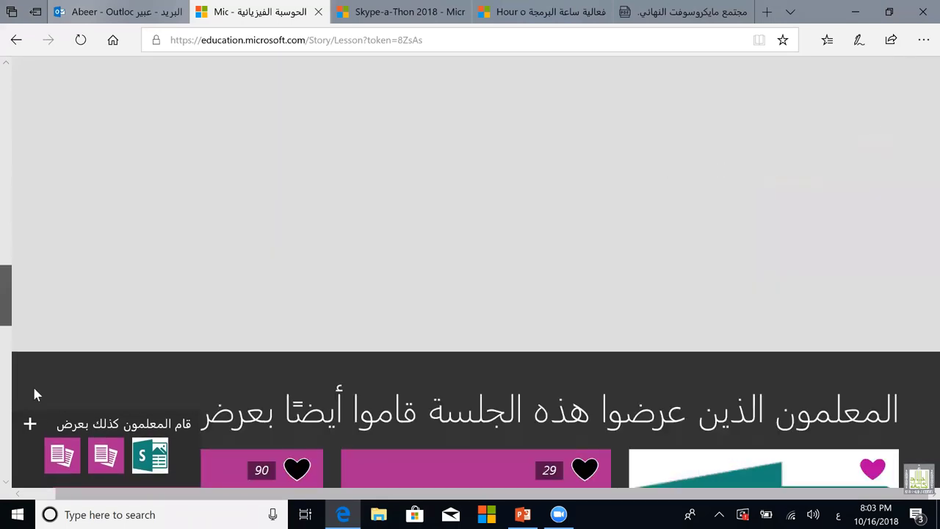
pyautogui.scroll(9, 21, 262)
pyautogui.scroll(10, 6, 112)
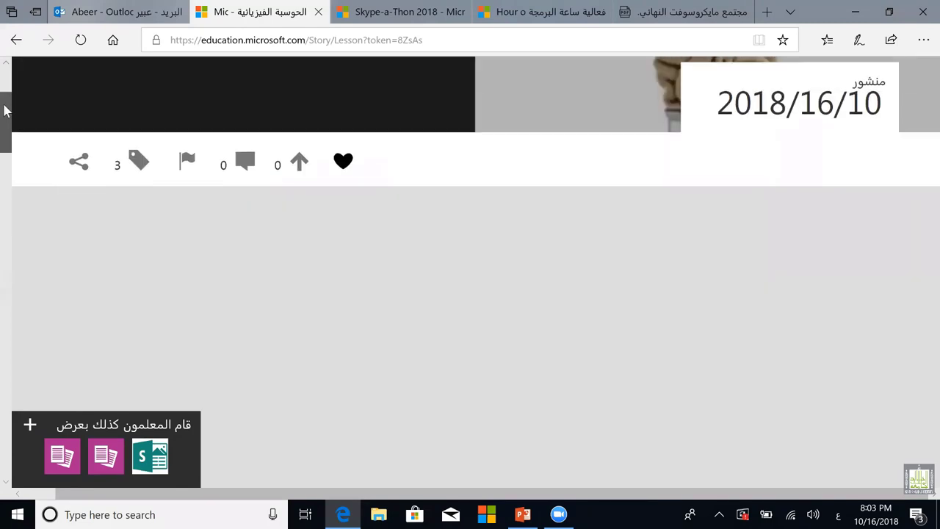
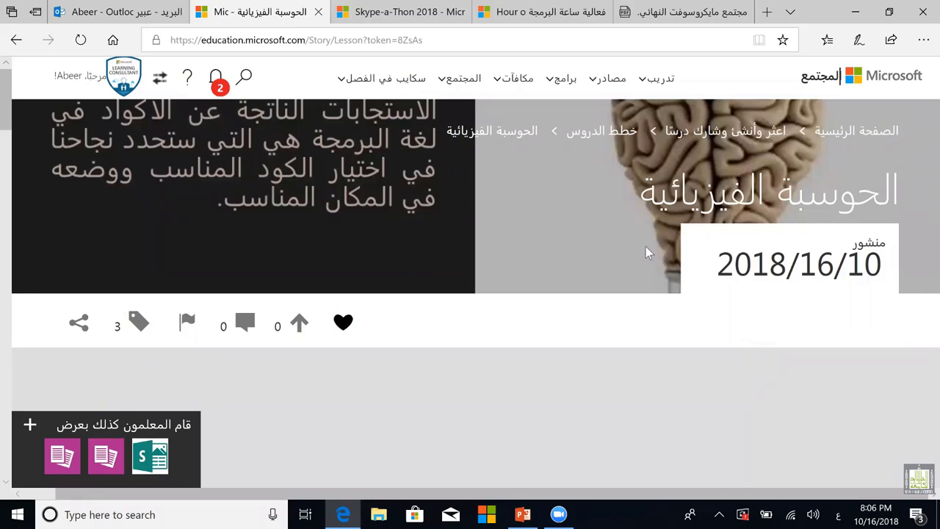
pyautogui.click(7, 151)
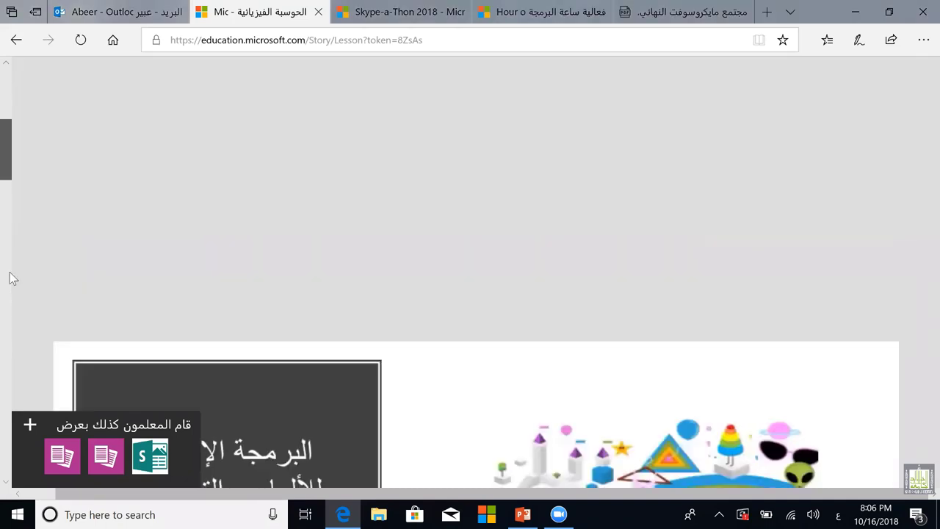
pyautogui.click(12, 301)
pyautogui.click(12, 307)
pyautogui.scroll(-5, 20, 363)
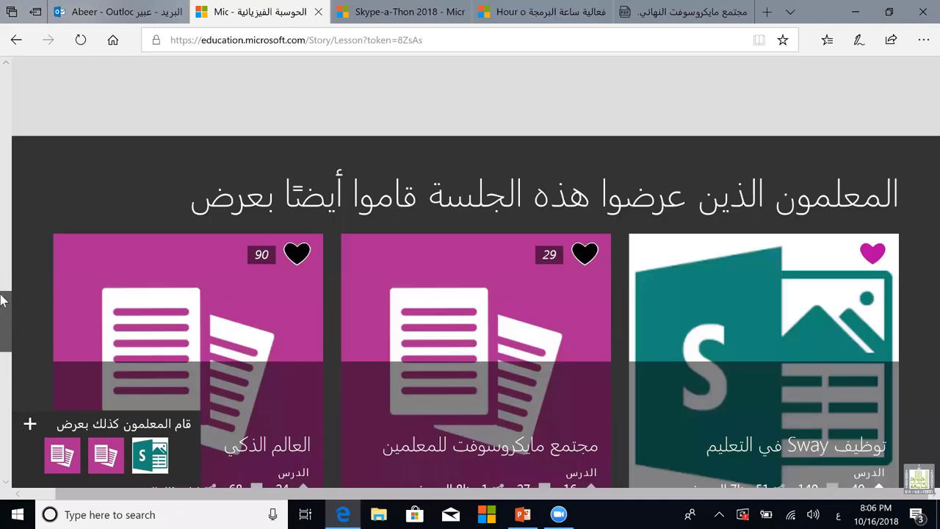
pyautogui.scroll(3, 4, 286)
pyautogui.scroll(10, 4, 249)
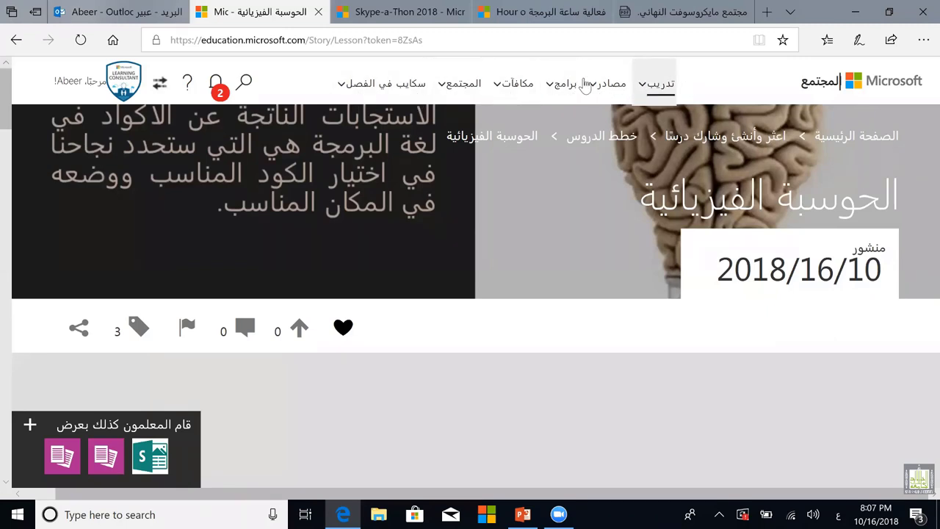
# Look through the community site's training, resources, programs and rewards options, and open the educator search page (ابحث عن معلم).
pyautogui.click(651, 94)
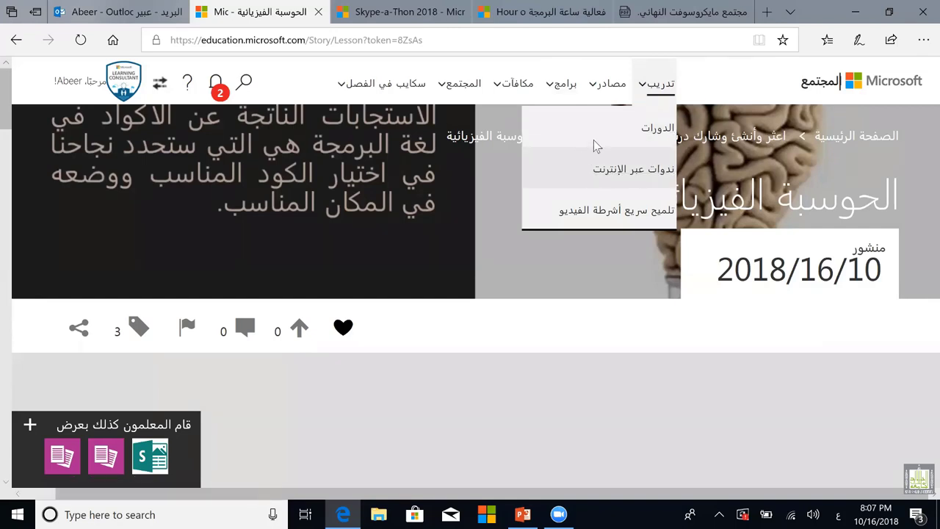
pyautogui.click(602, 91)
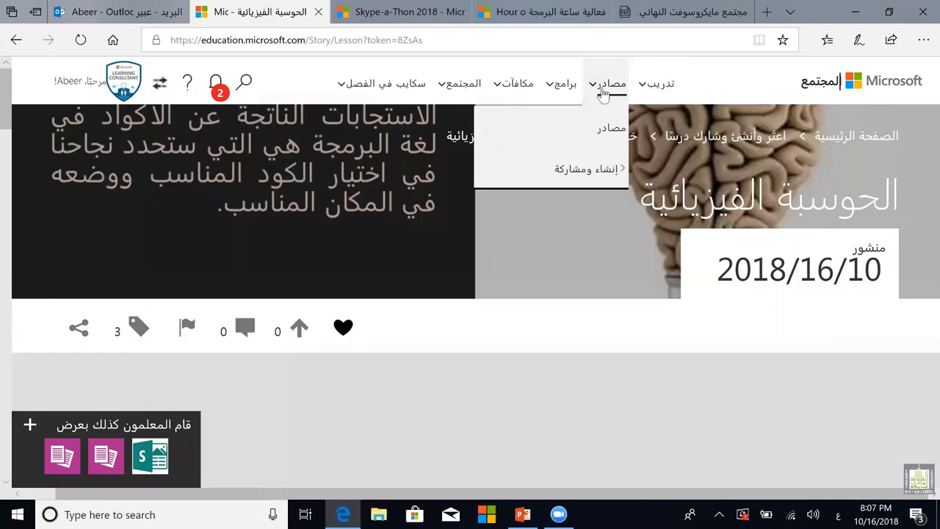
pyautogui.moveTo(592, 175)
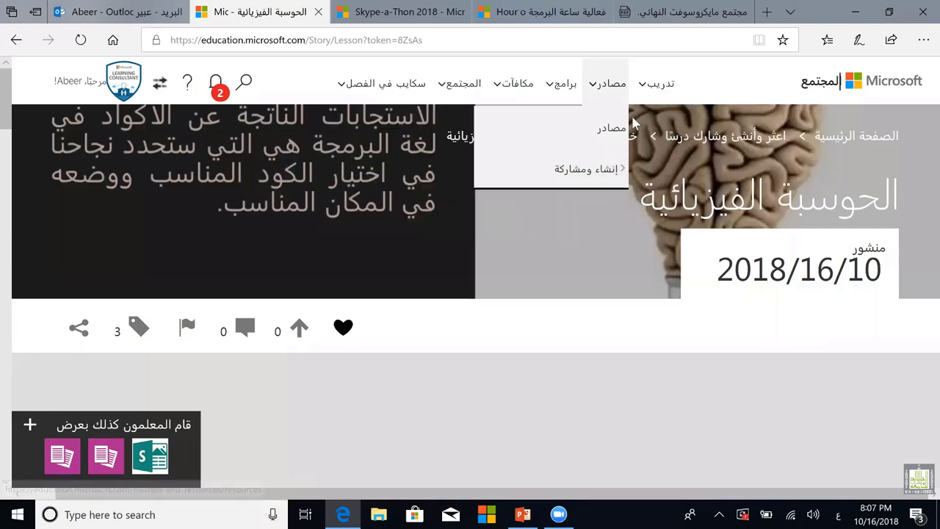
pyautogui.moveTo(563, 100)
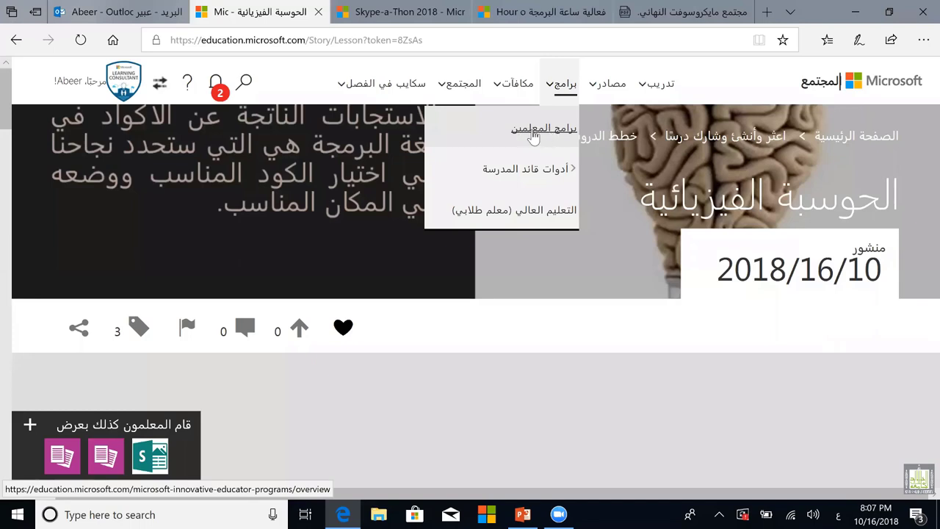
pyautogui.moveTo(536, 170)
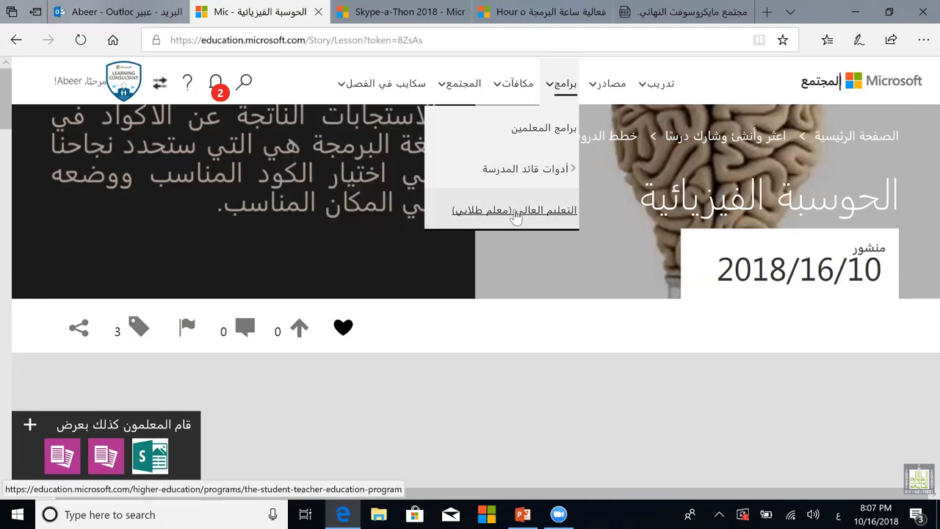
pyautogui.click(500, 91)
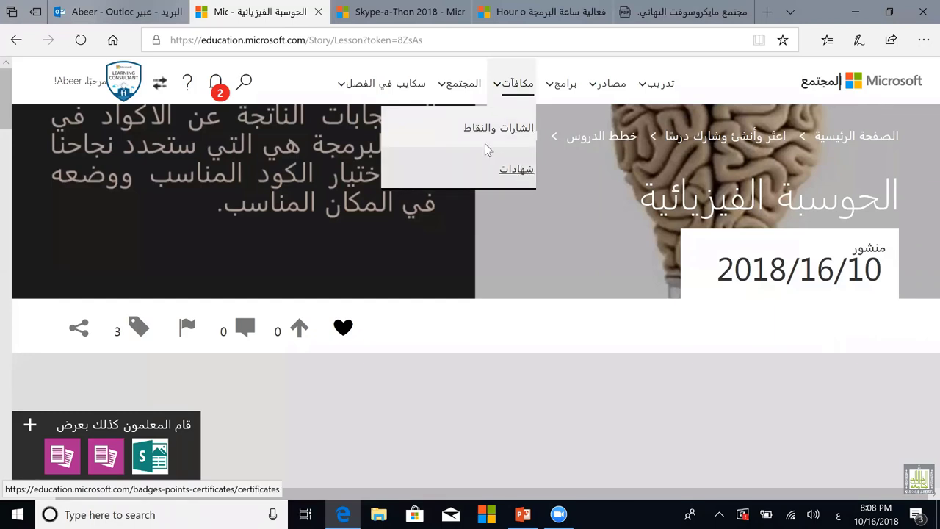
pyautogui.click(443, 89)
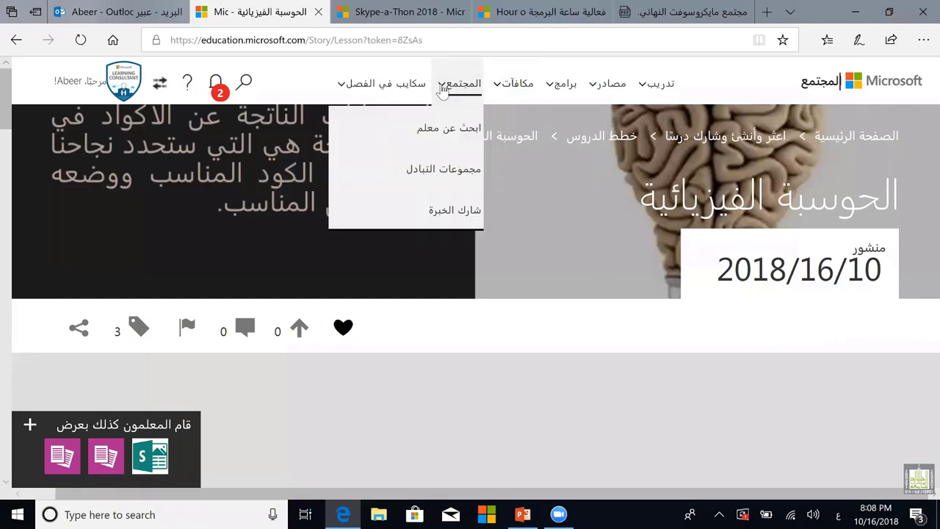
pyautogui.click(443, 136)
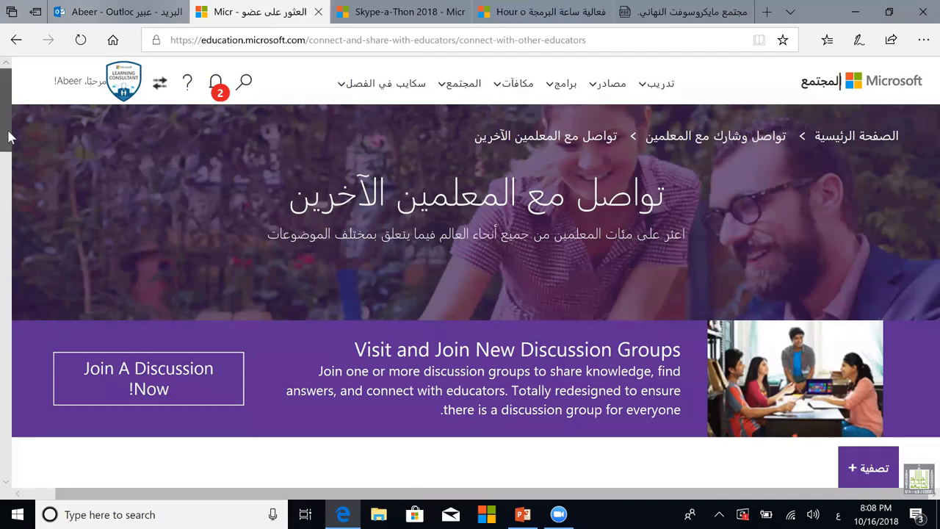
# Try to filter the educator directory by the Science subject after checking the available age groups.
pyautogui.scroll(-1, 865, 294)
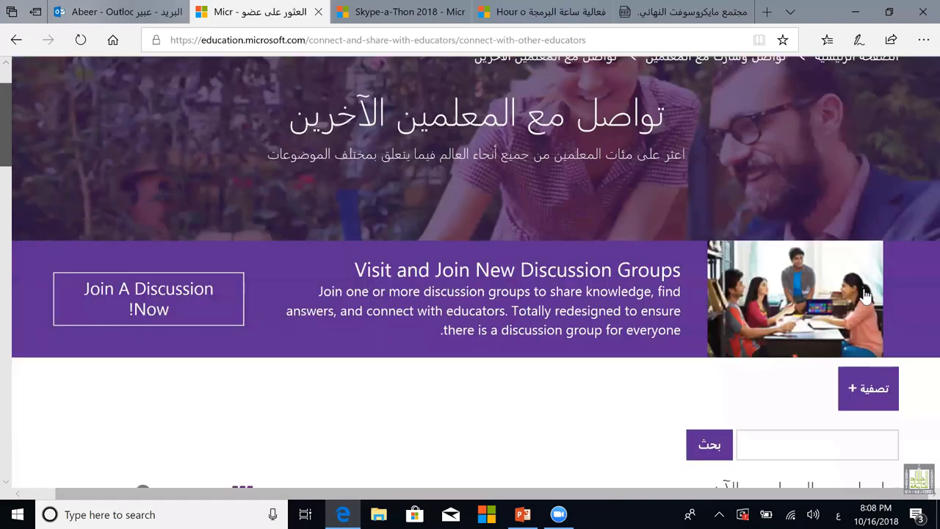
pyautogui.scroll(-1, 865, 294)
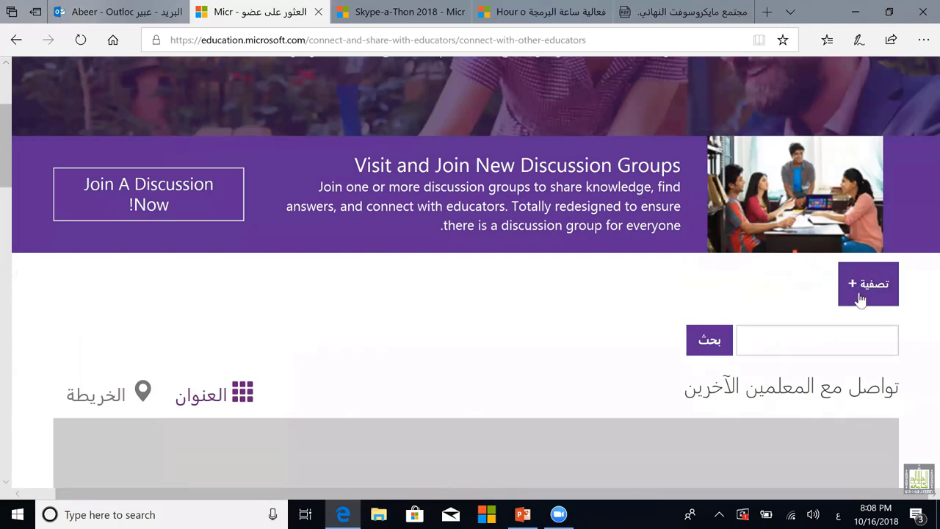
pyautogui.click(861, 299)
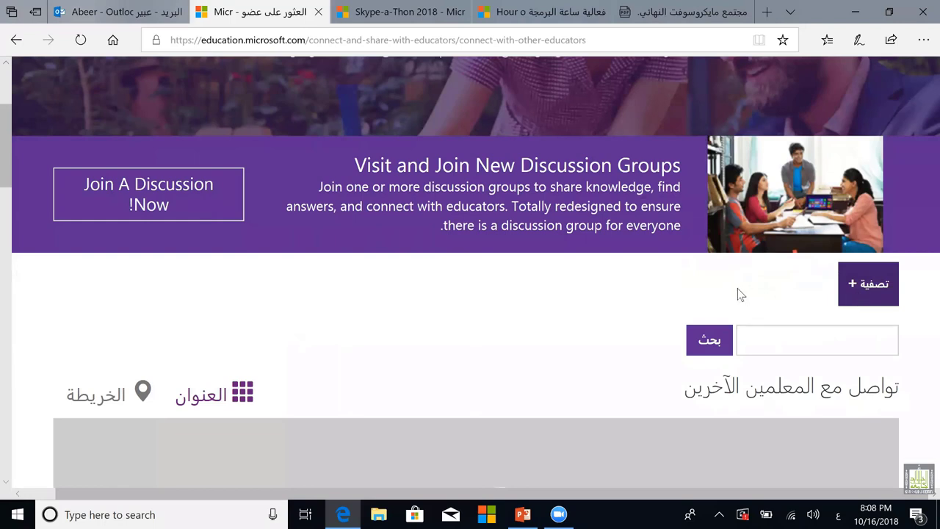
pyautogui.click(780, 282)
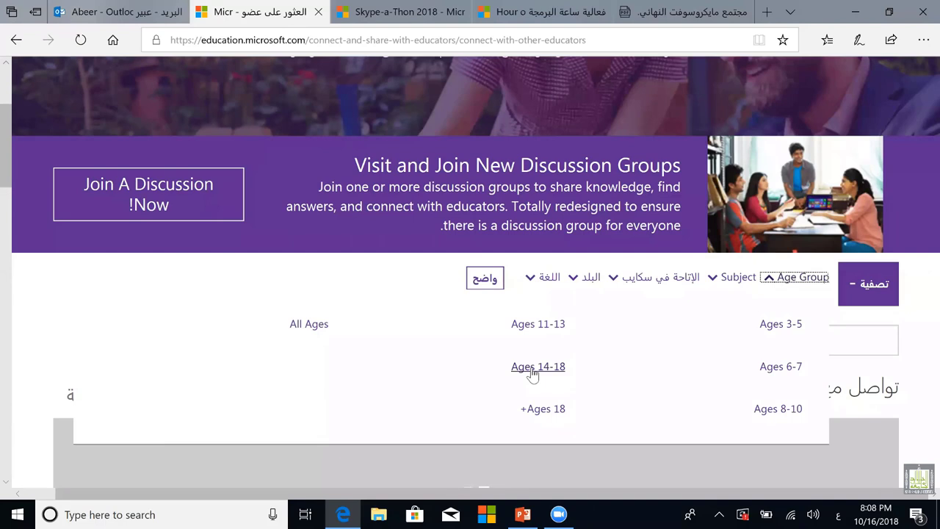
pyautogui.click(711, 283)
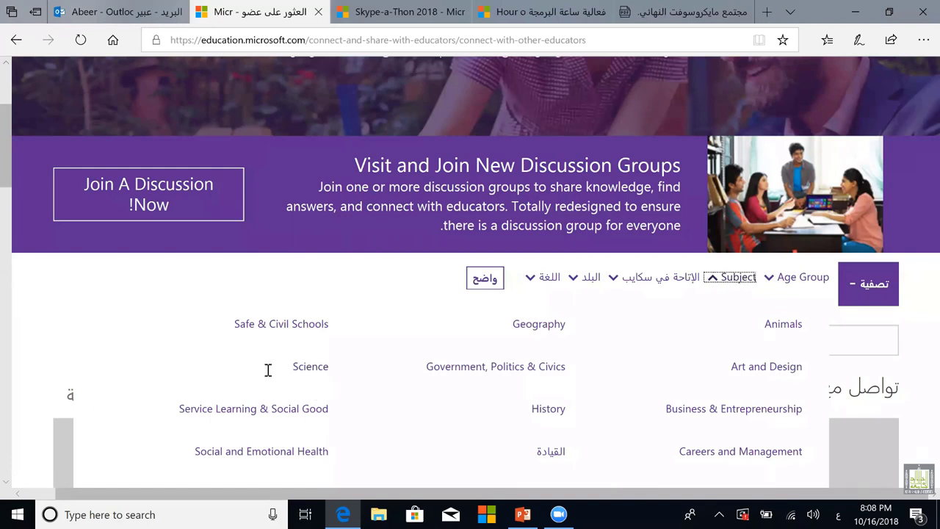
pyautogui.click(314, 373)
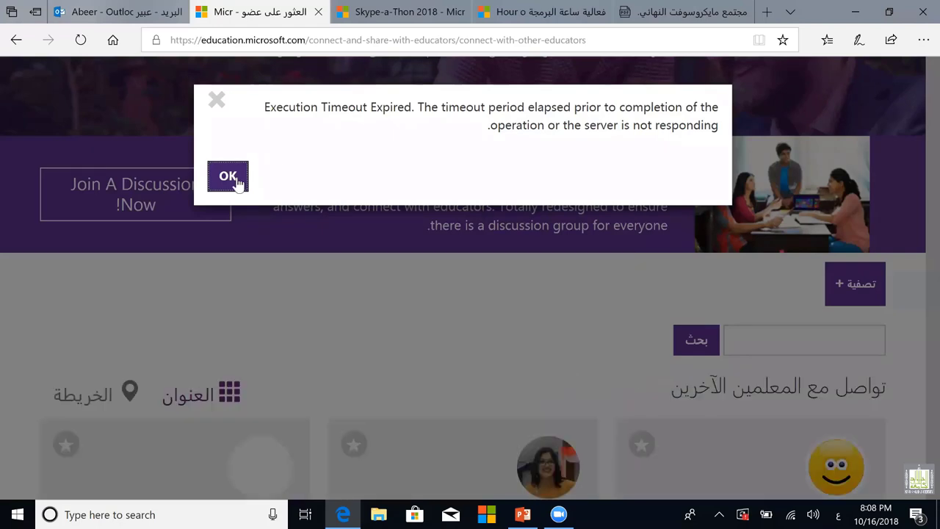
pyautogui.click(239, 183)
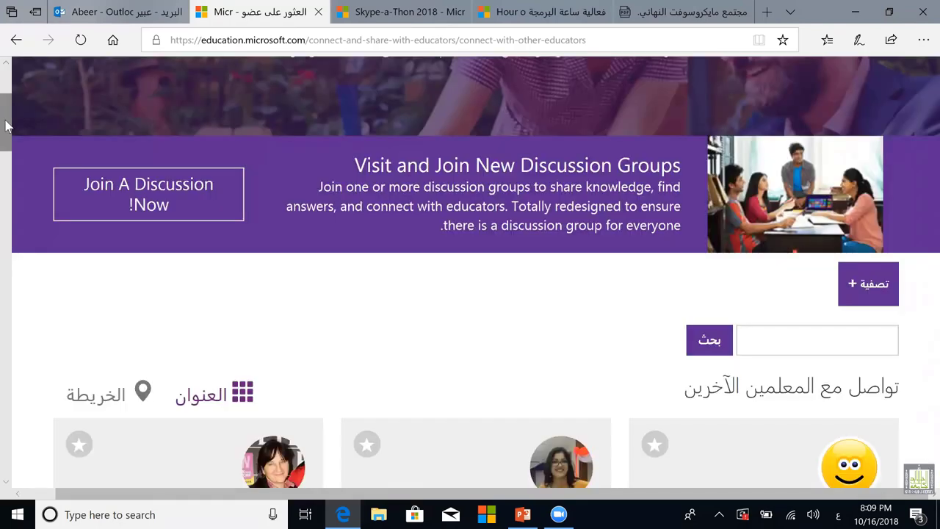
# Look through the educator profiles and clear the directory's filters.
pyautogui.moveTo(6, 125); pyautogui.dragTo(5, 207)
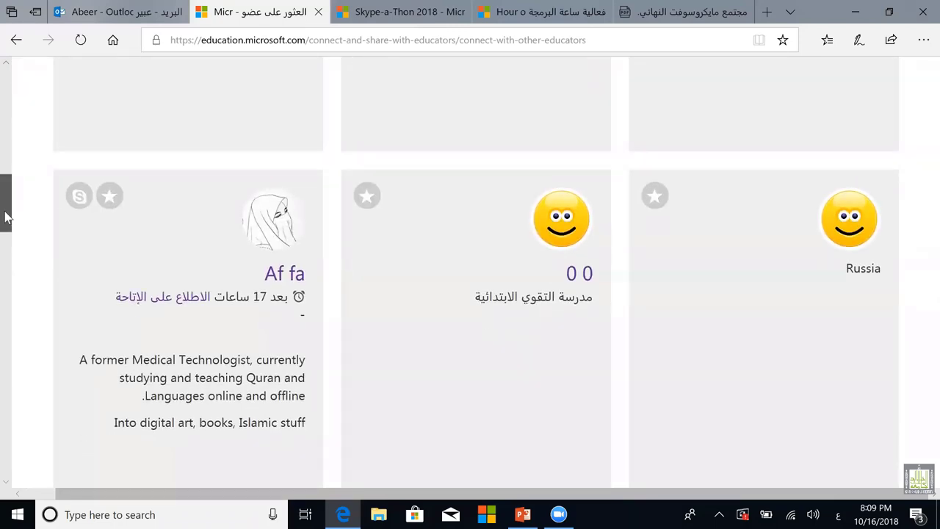
pyautogui.scroll(-1, 6, 217)
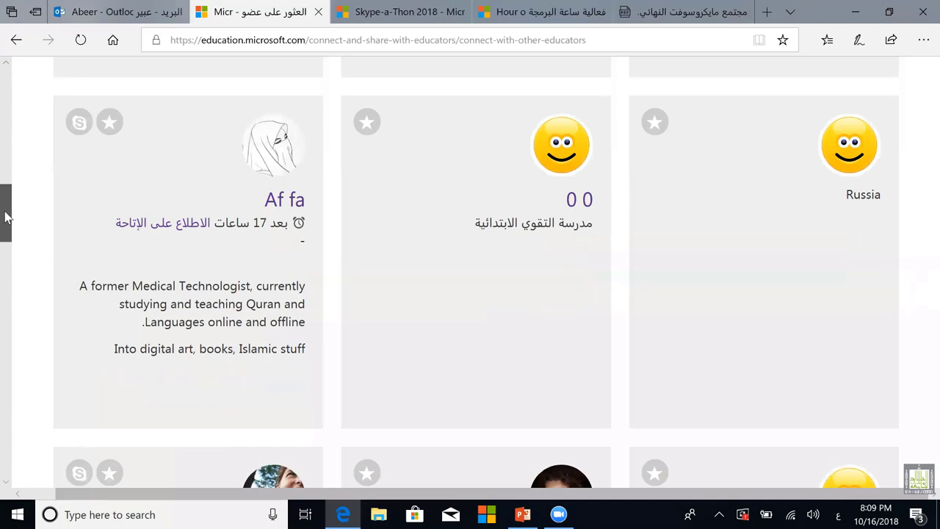
pyautogui.moveTo(5, 210); pyautogui.dragTo(5, 224)
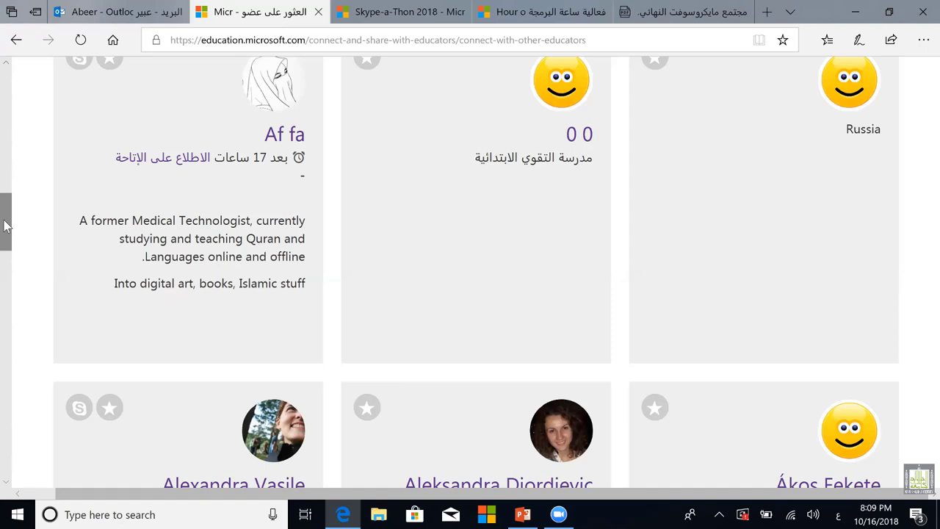
pyautogui.moveTo(4, 224); pyautogui.dragTo(11, 132)
pyautogui.scroll(5, 209, 130)
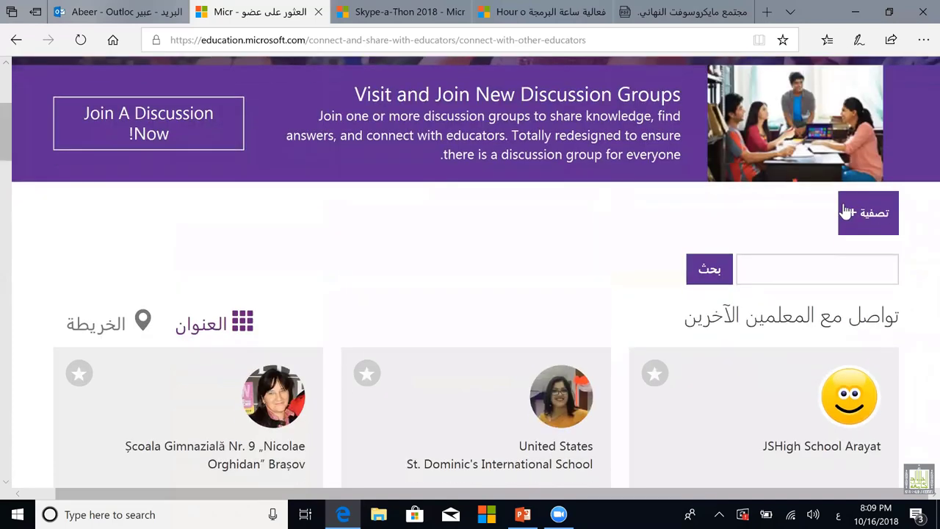
pyautogui.click(852, 214)
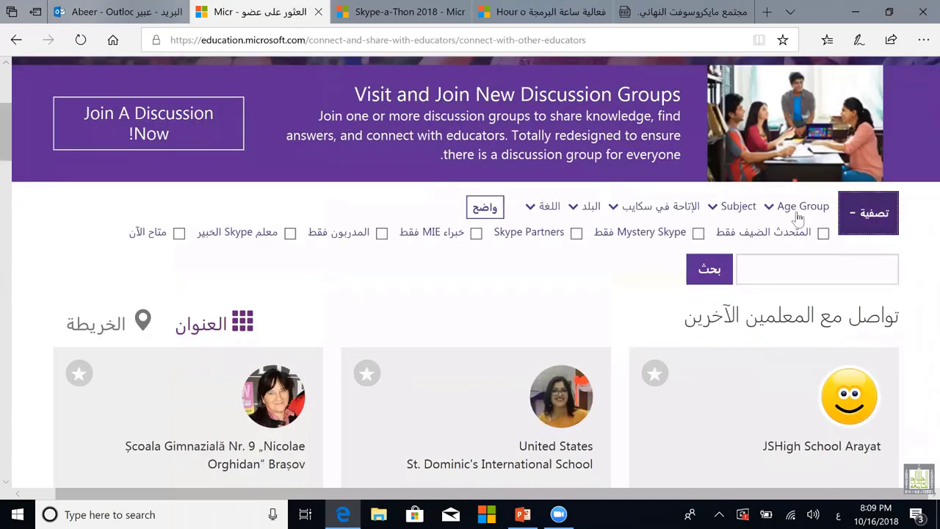
pyautogui.click(488, 212)
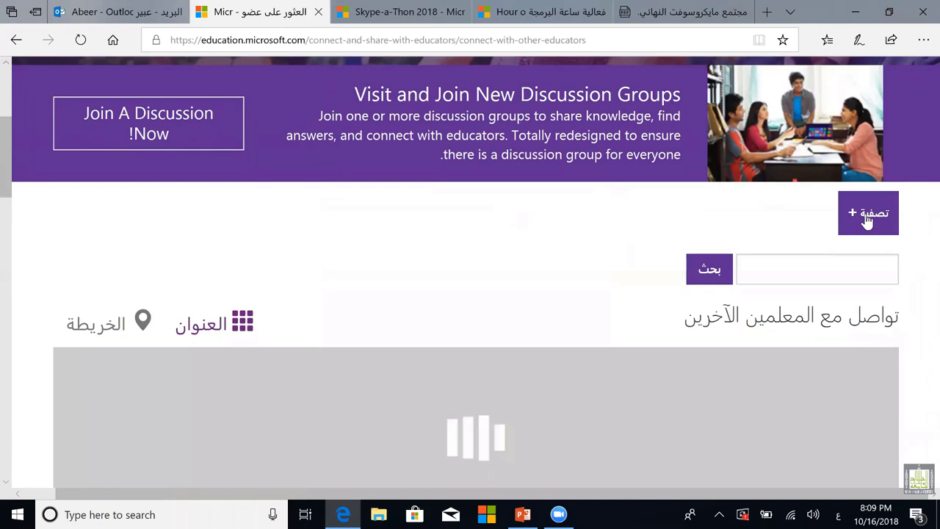
# Try to filter the educator directory by the Arabic language and look through the listed profiles.
pyautogui.click(868, 219)
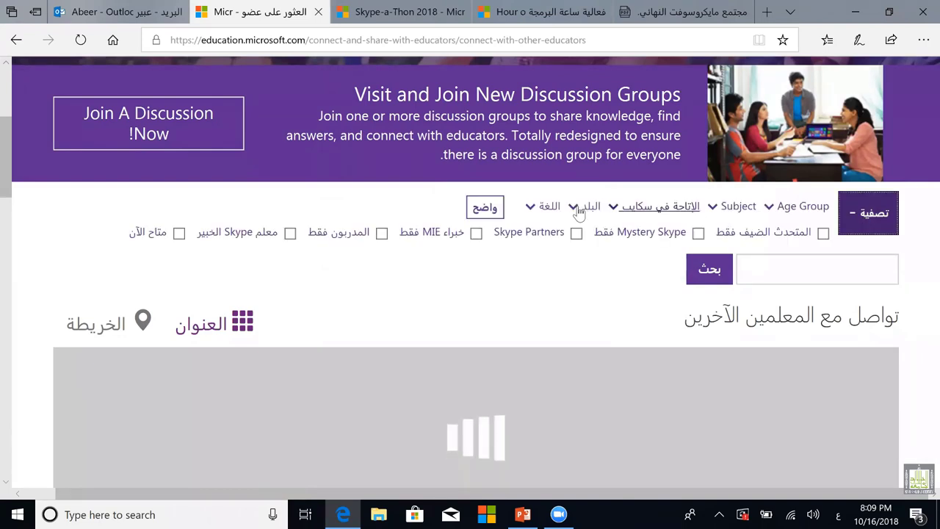
pyautogui.click(536, 208)
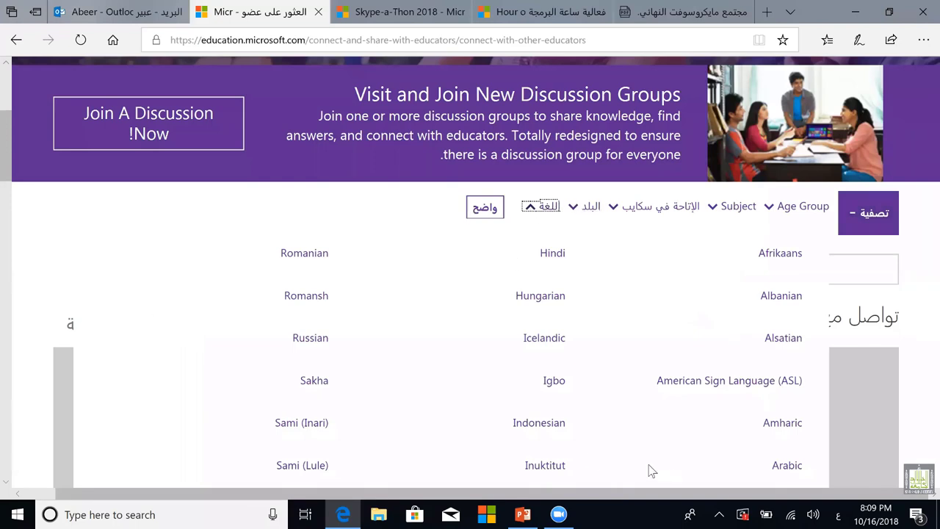
pyautogui.click(786, 466)
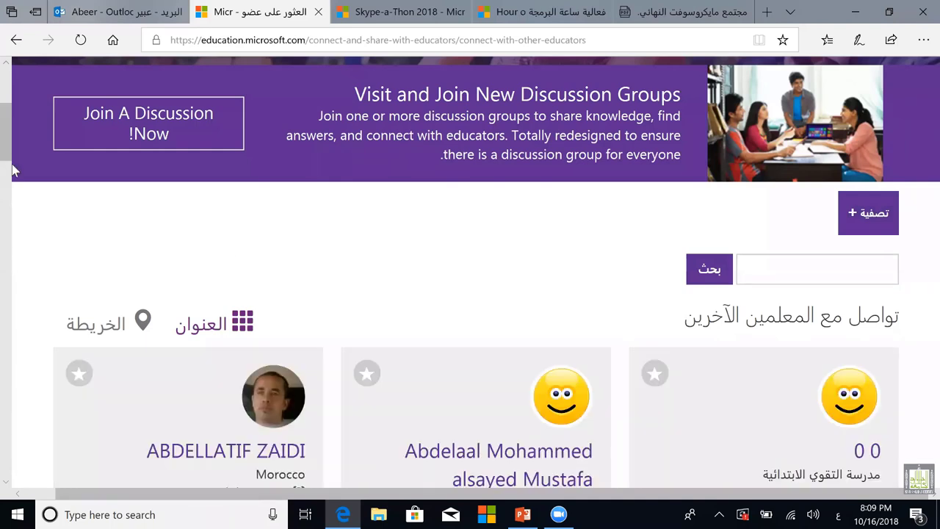
pyautogui.moveTo(6, 140); pyautogui.dragTo(11, 281)
pyautogui.scroll(-3, 453, 342)
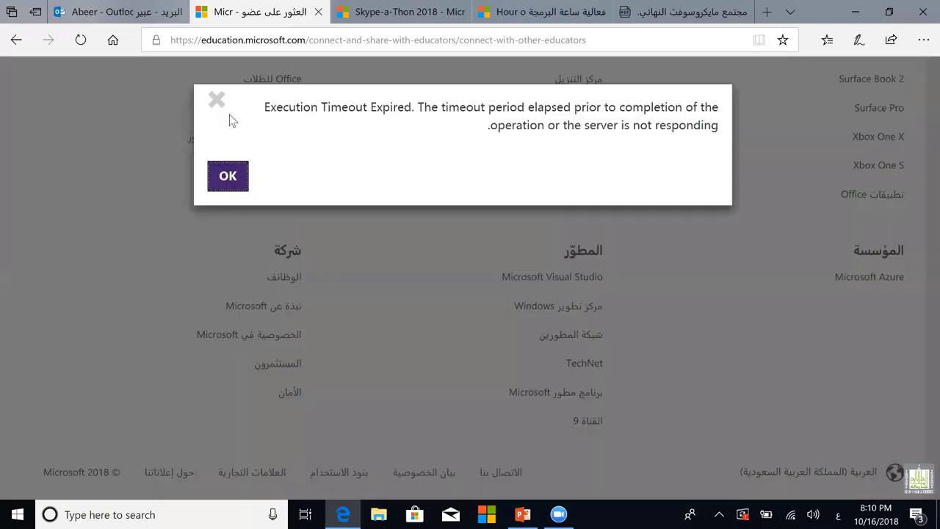
pyautogui.click(217, 102)
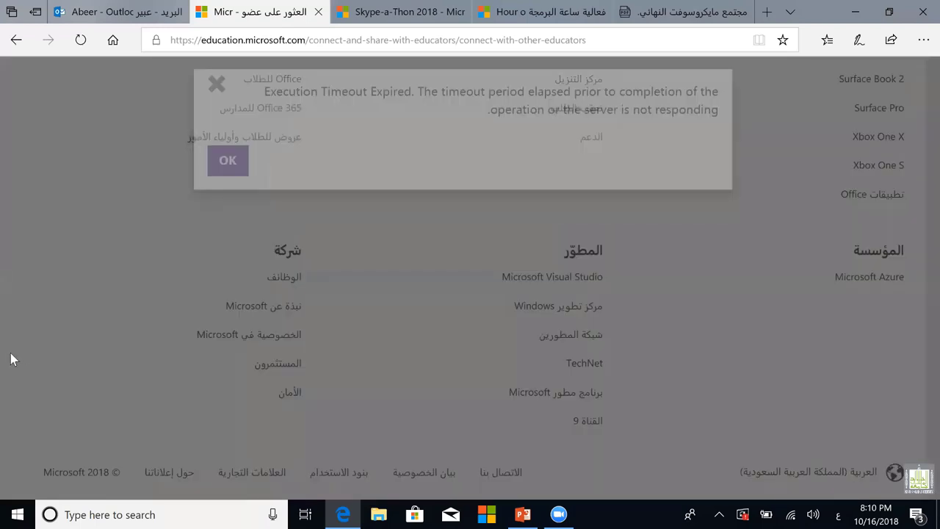
pyautogui.scroll(3, 3, 144)
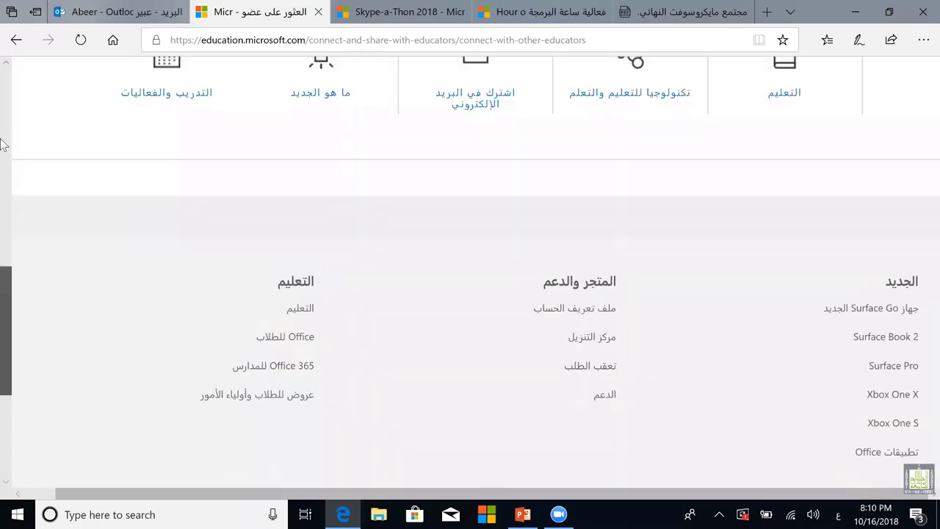
pyautogui.scroll(4, 855, 283)
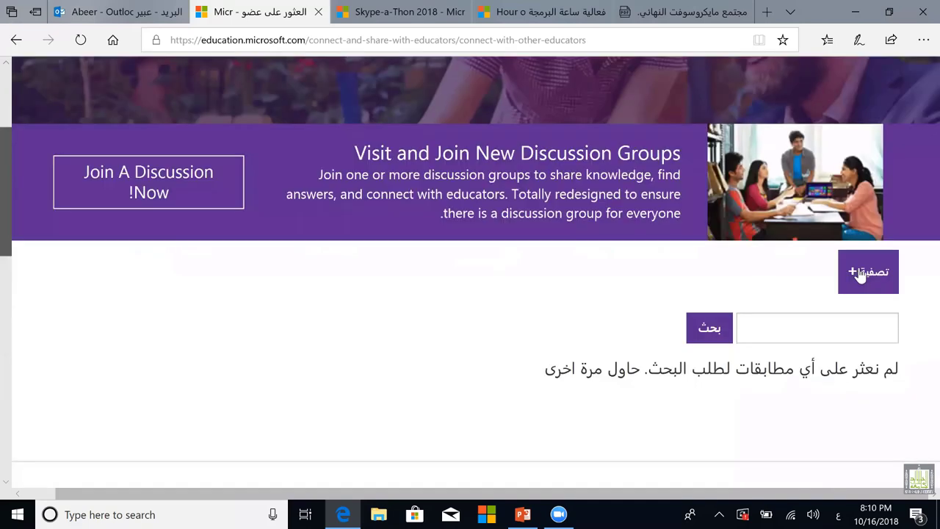
# Reopen the directory's filter options and clear all filters.
pyautogui.click(859, 271)
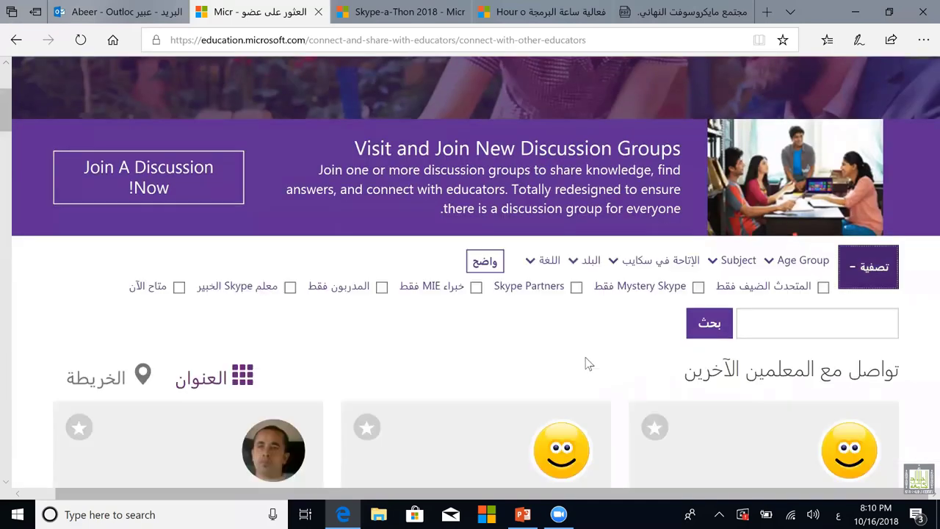
pyautogui.click(782, 322)
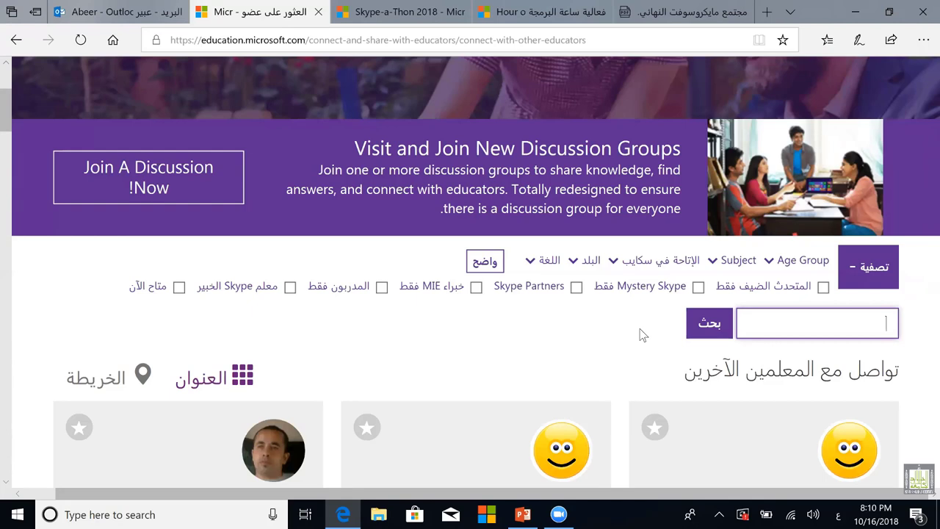
pyautogui.click(486, 261)
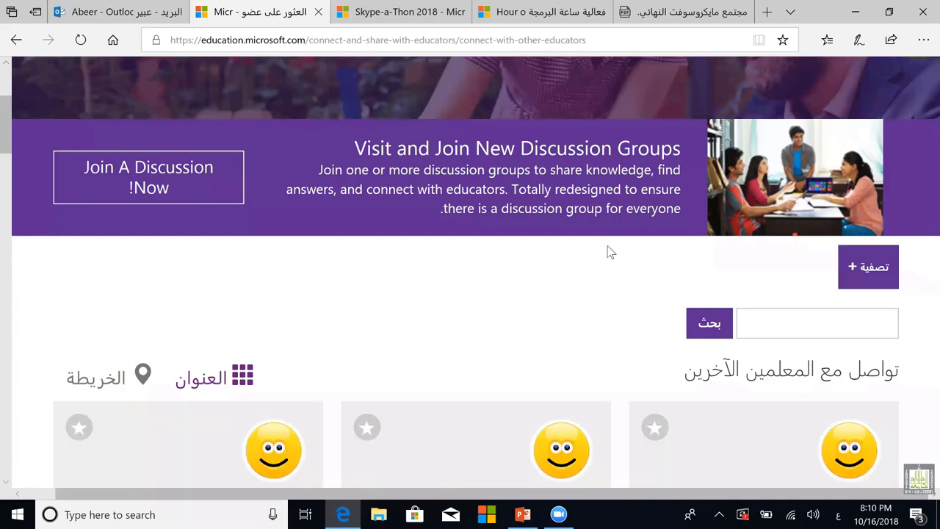
# Try to search the directory for an educator by the pasted username, and clear the search text.
pyautogui.rightClick(789, 320)
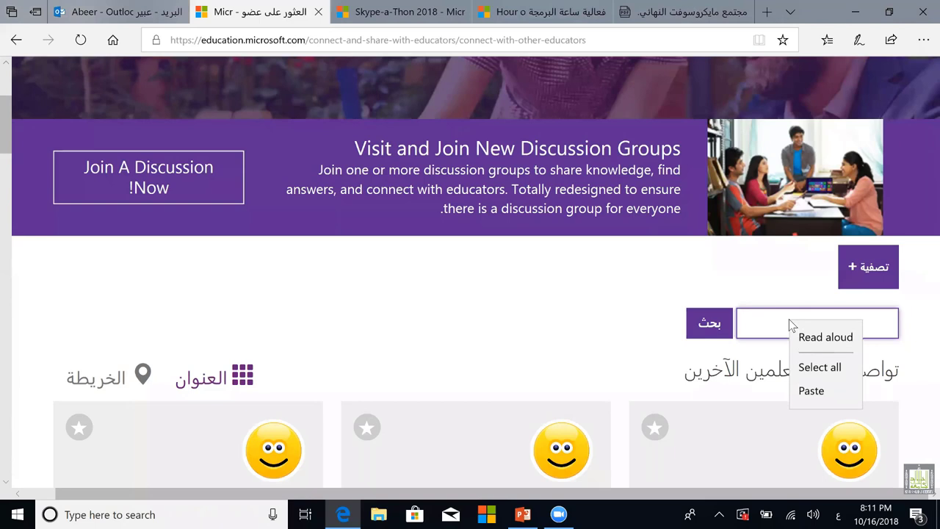
pyautogui.click(813, 390)
pyautogui.click(709, 325)
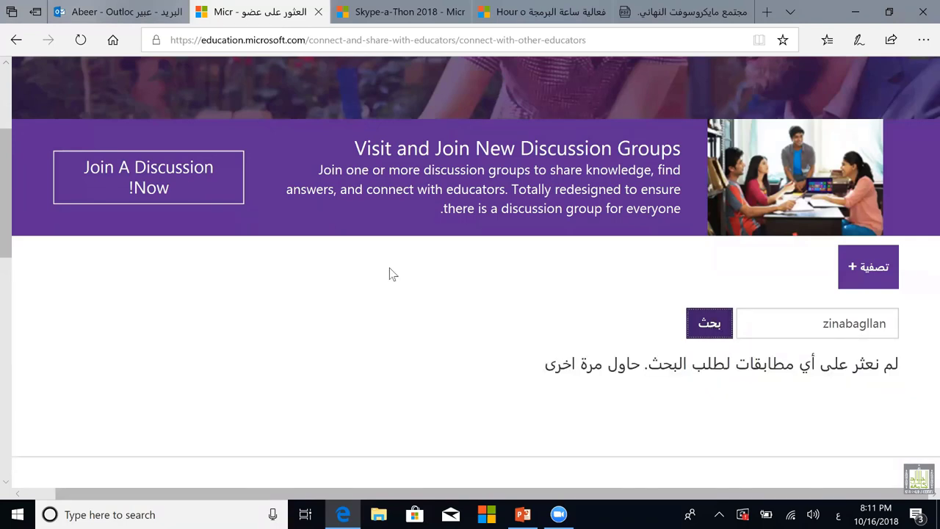
pyautogui.click(895, 324)
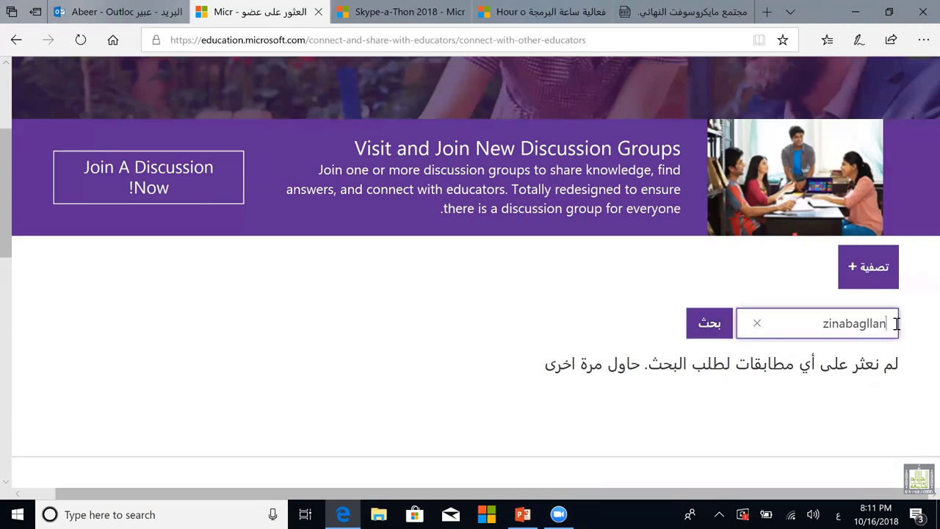
pyautogui.press('BackSpace')
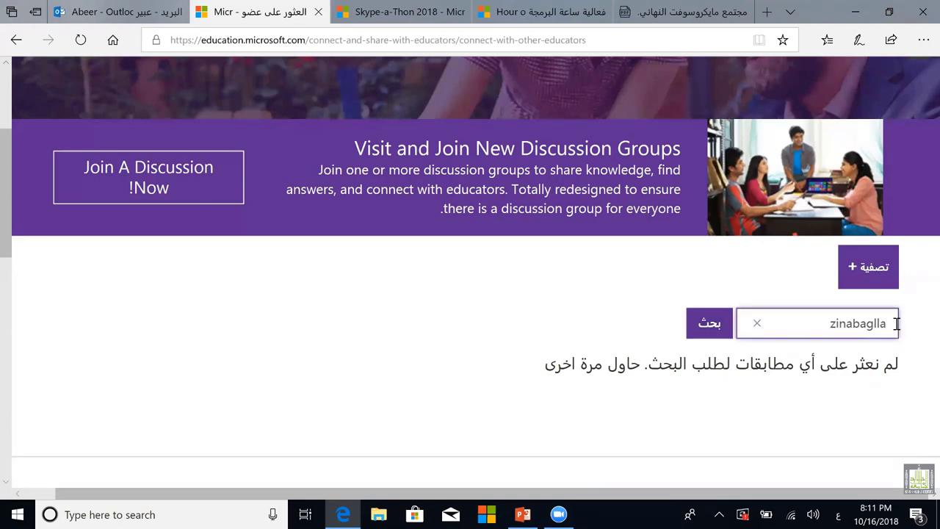
pyautogui.click(757, 323)
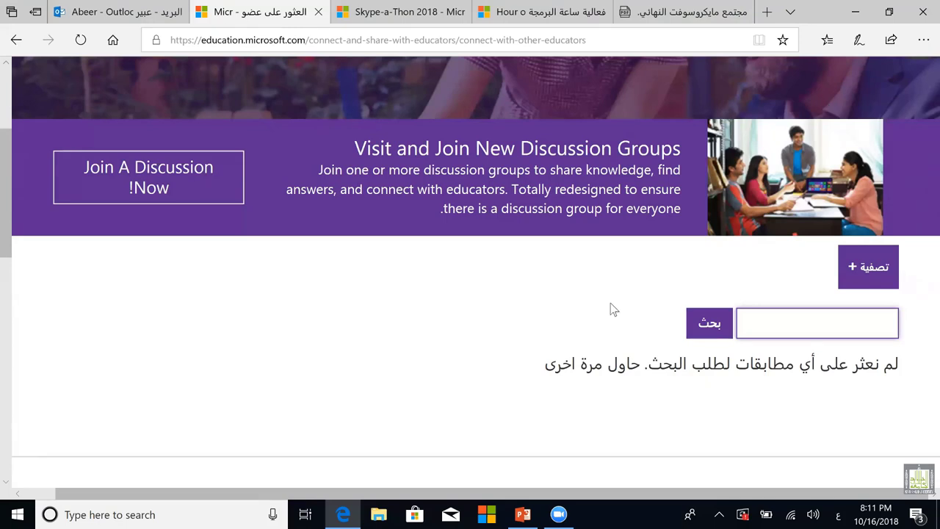
# Search the directory for another educator using the pasted full name.
pyautogui.click(833, 323)
pyautogui.rightClick(834, 323)
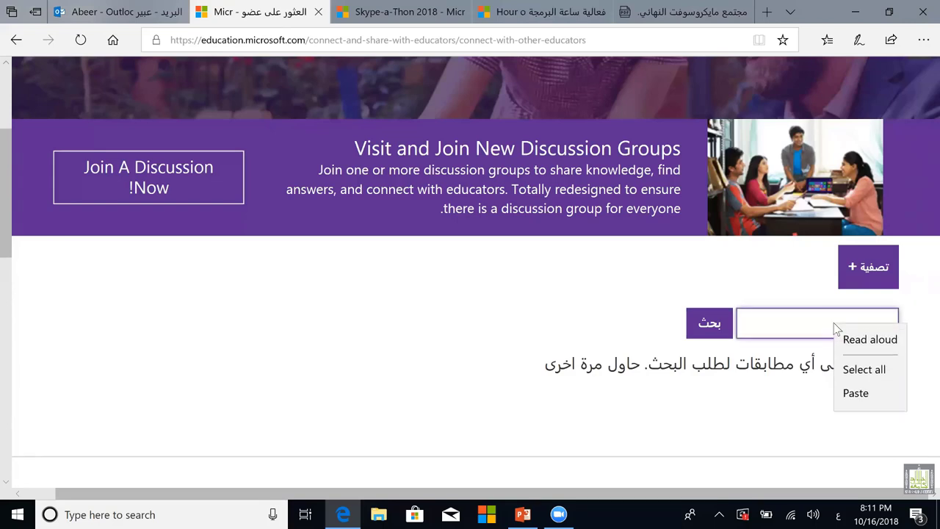
pyautogui.click(863, 394)
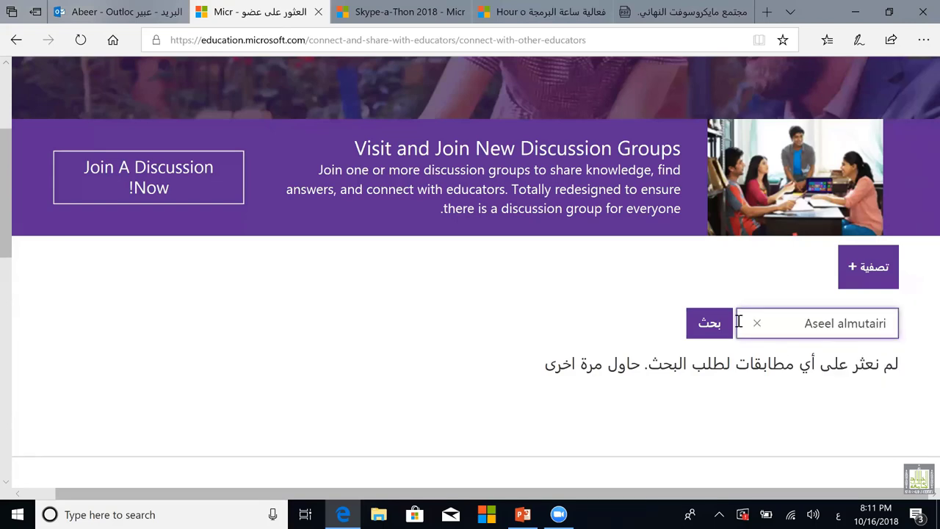
pyautogui.click(720, 331)
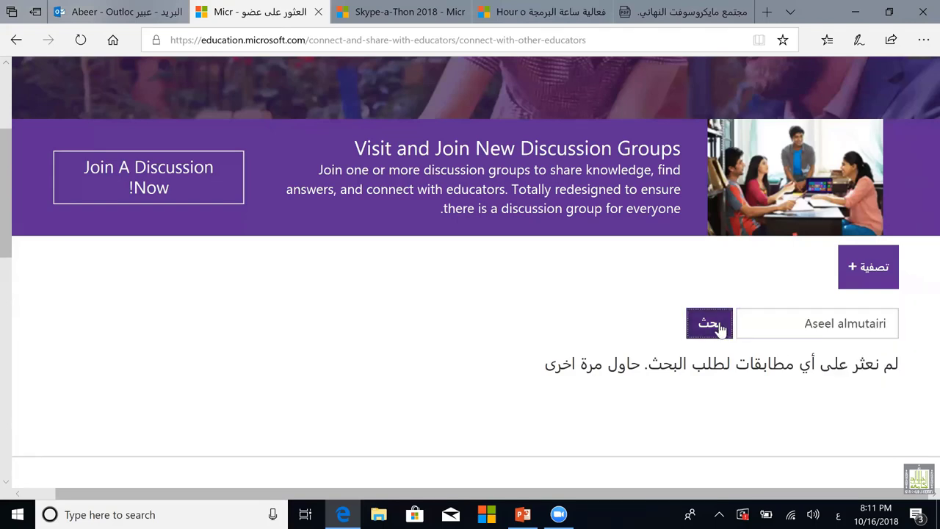
pyautogui.click(720, 330)
pyautogui.click(720, 330)
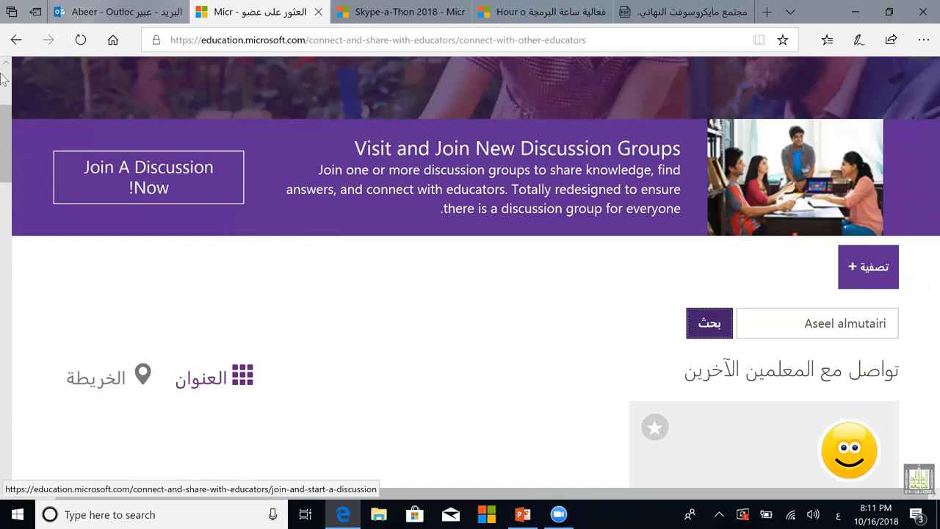
# Open the found educator's profile and examine its badge, earned points and Skype activity map.
pyautogui.moveTo(5, 124); pyautogui.dragTo(15, 177)
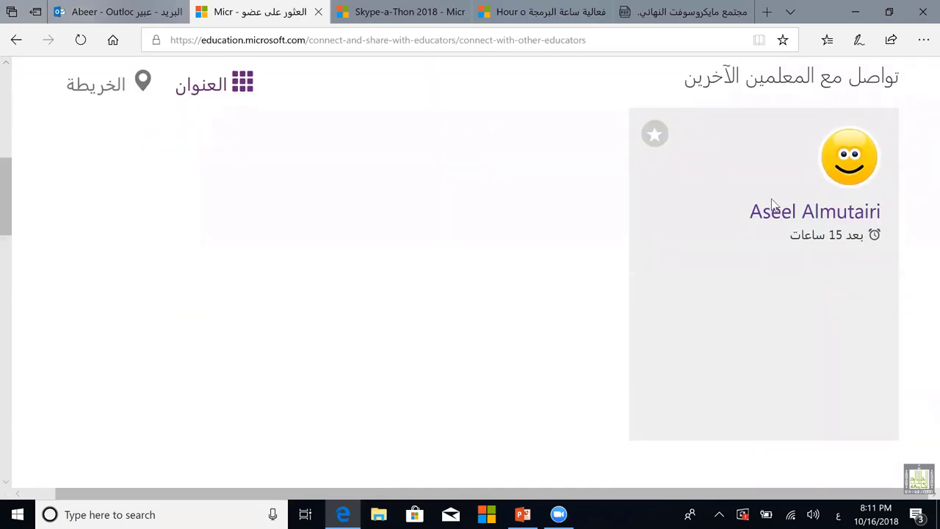
pyautogui.click(804, 213)
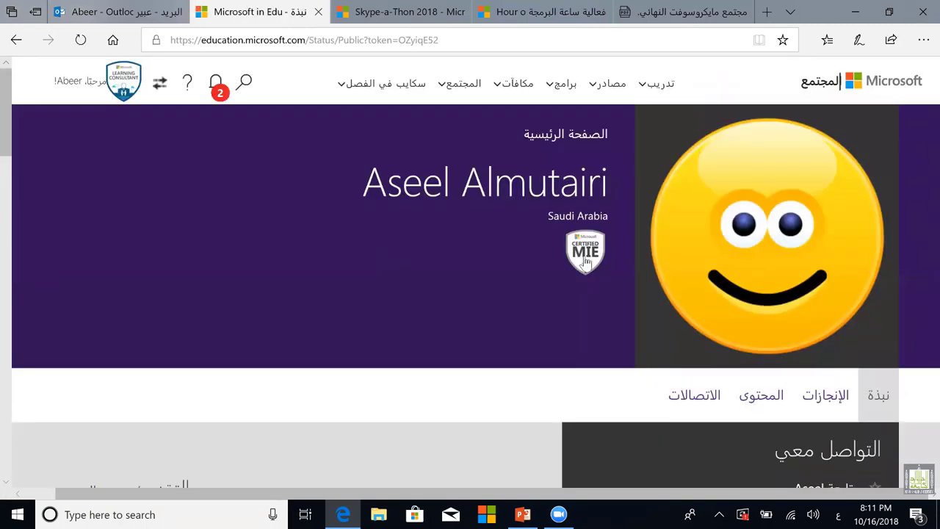
pyautogui.moveTo(587, 263)
pyautogui.moveTo(9, 111); pyautogui.dragTo(25, 213)
pyautogui.scroll(-4, 25, 132)
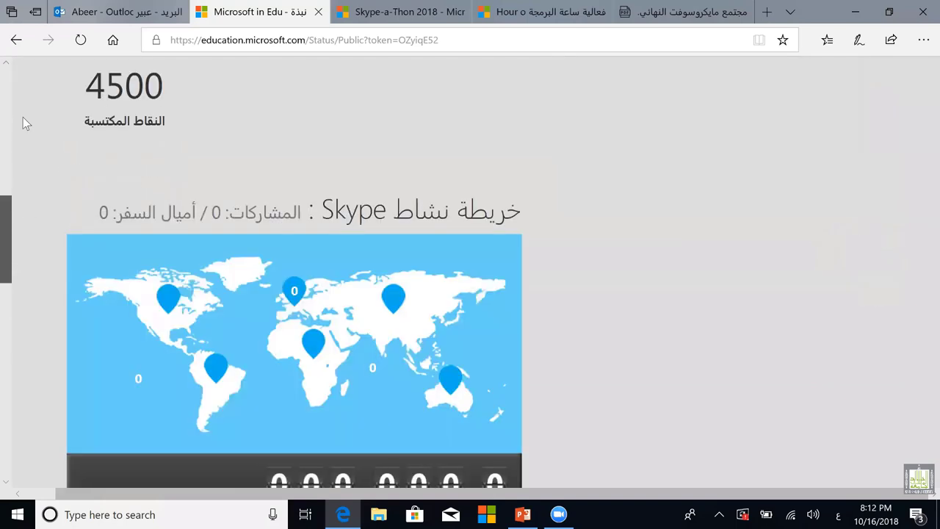
pyautogui.scroll(6, 367, 115)
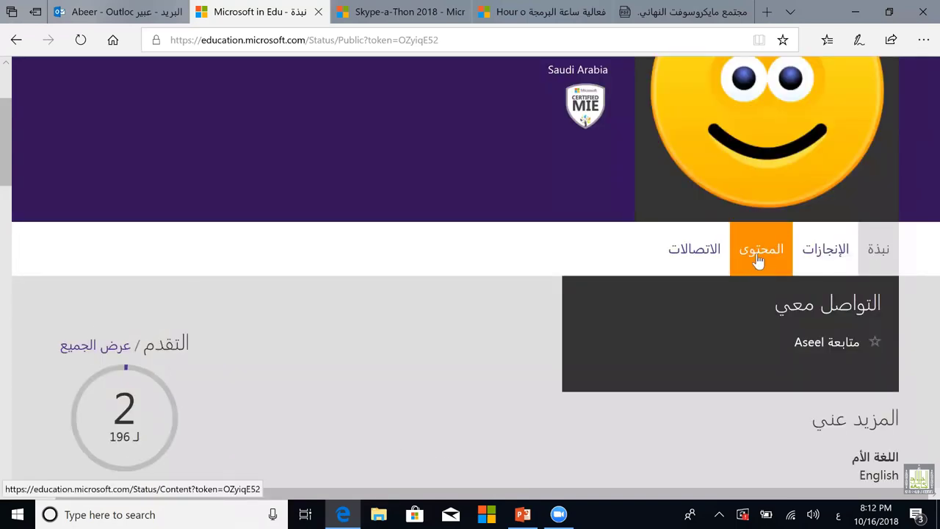
# Look through the profile's content section (المحتوى) and send the educator a follow request.
pyautogui.click(757, 259)
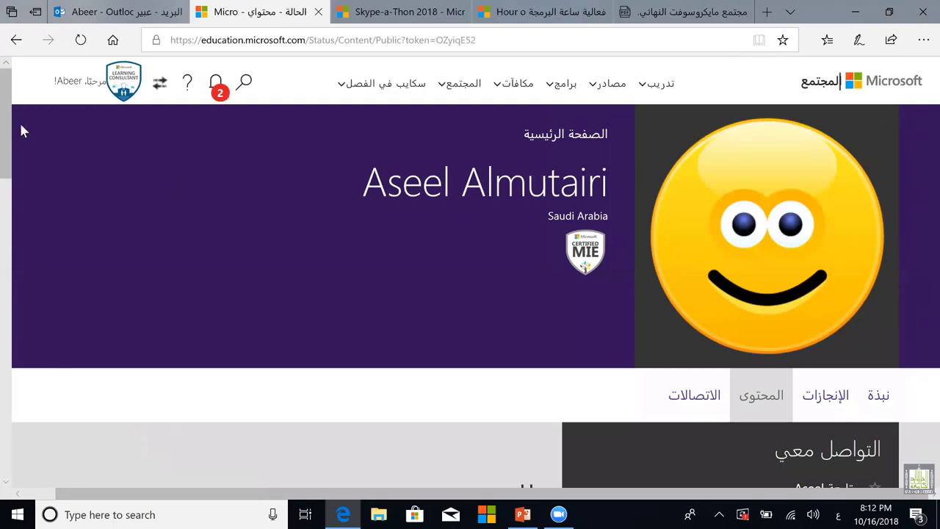
pyautogui.moveTo(10, 136); pyautogui.dragTo(7, 397)
pyautogui.moveTo(7, 232); pyautogui.dragTo(4, 118)
pyautogui.scroll(2, 4, 118)
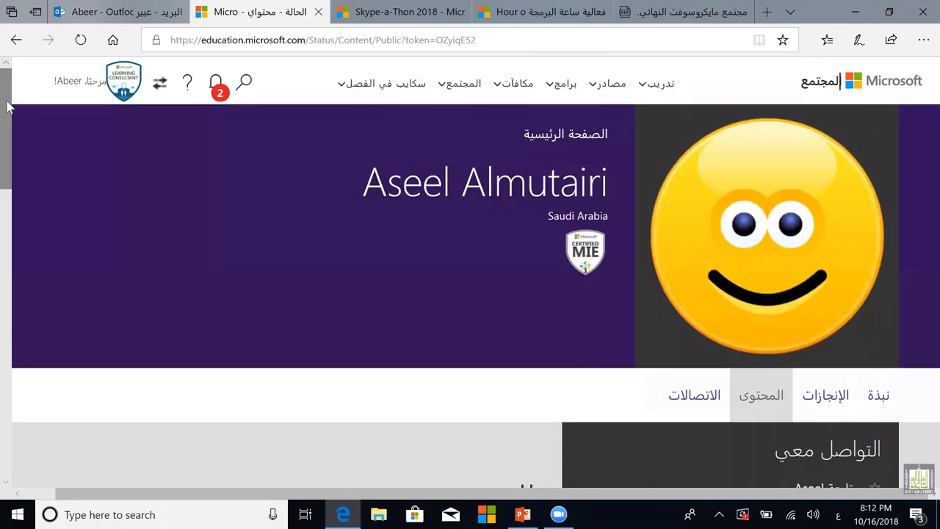
pyautogui.moveTo(9, 106); pyautogui.dragTo(19, 171)
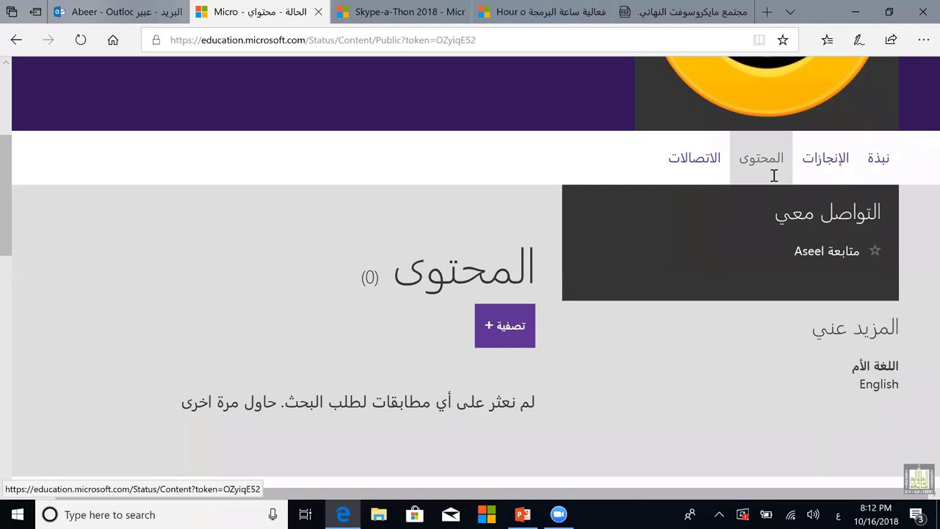
pyautogui.click(876, 253)
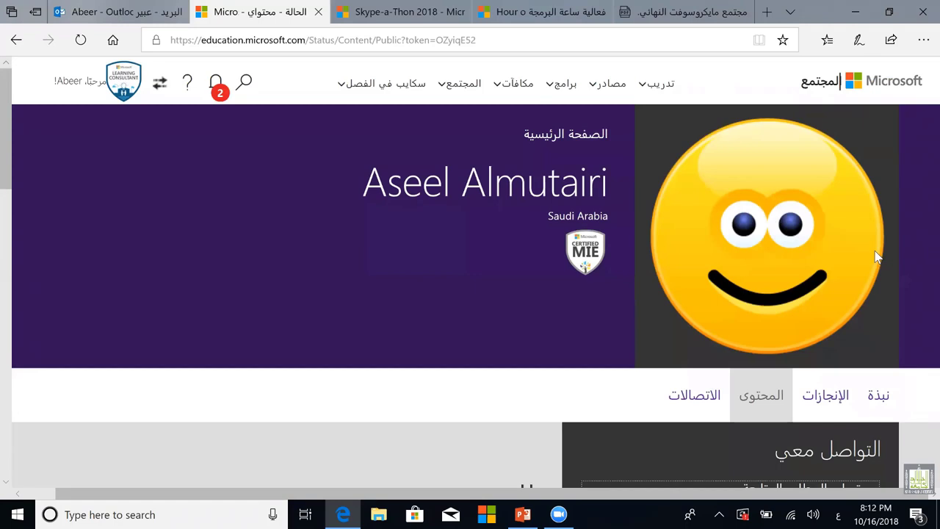
# Check the account's notification messages and review the follow request status on the educator's profile.
pyautogui.click(220, 90)
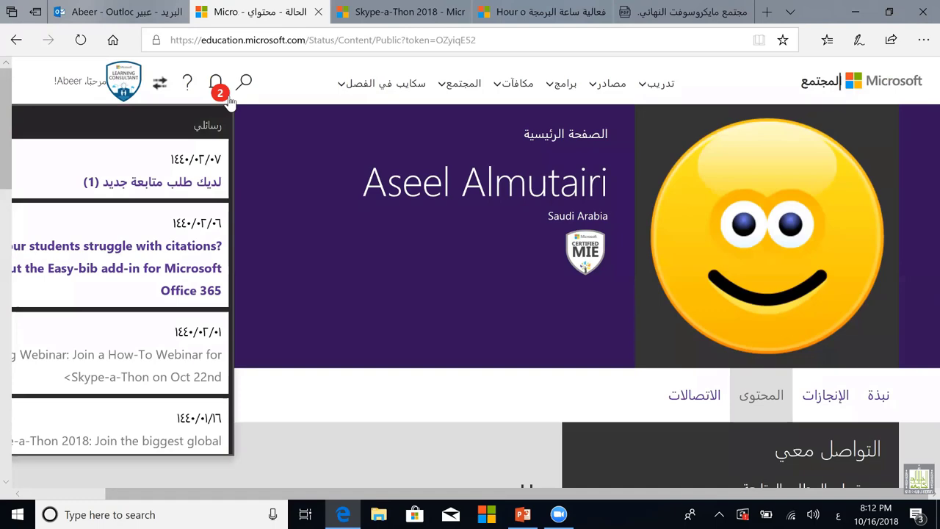
pyautogui.click(264, 153)
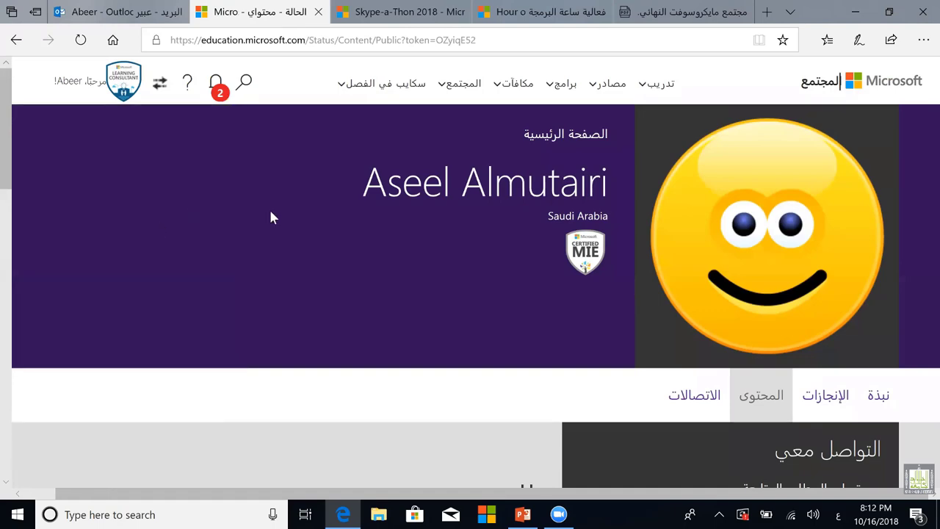
pyautogui.scroll(-3, 4, 176)
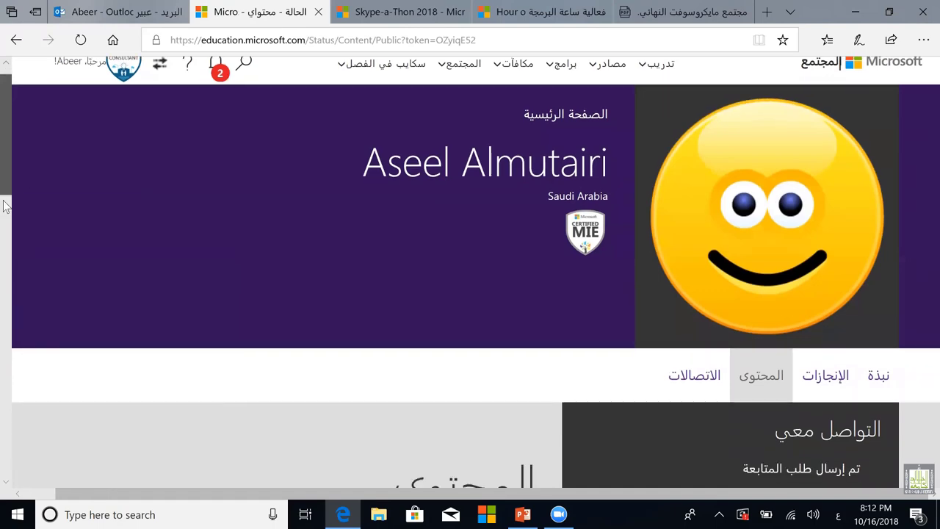
pyautogui.scroll(-5, 5, 266)
pyautogui.scroll(7, 8, 231)
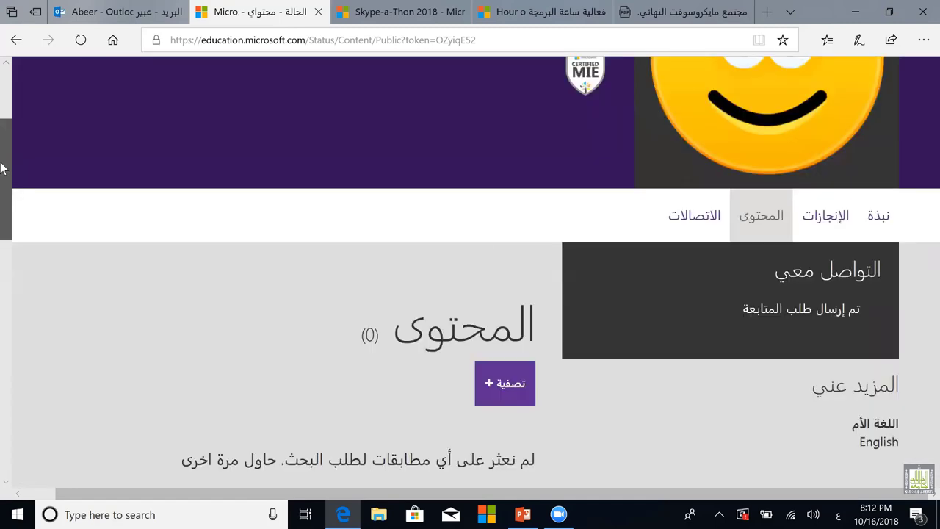
pyautogui.scroll(1, 533, 74)
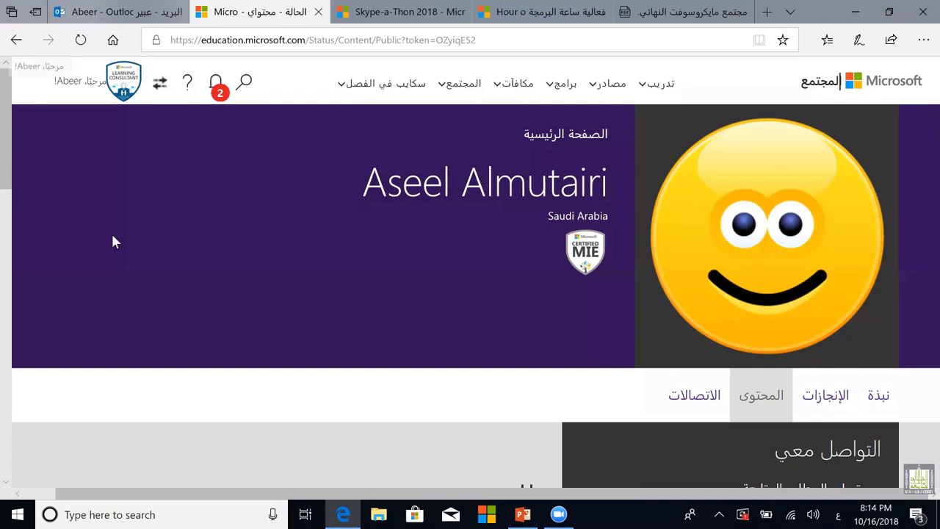
# Go back from the content section to the educator's profile overview (نبذة).
pyautogui.click(16, 40)
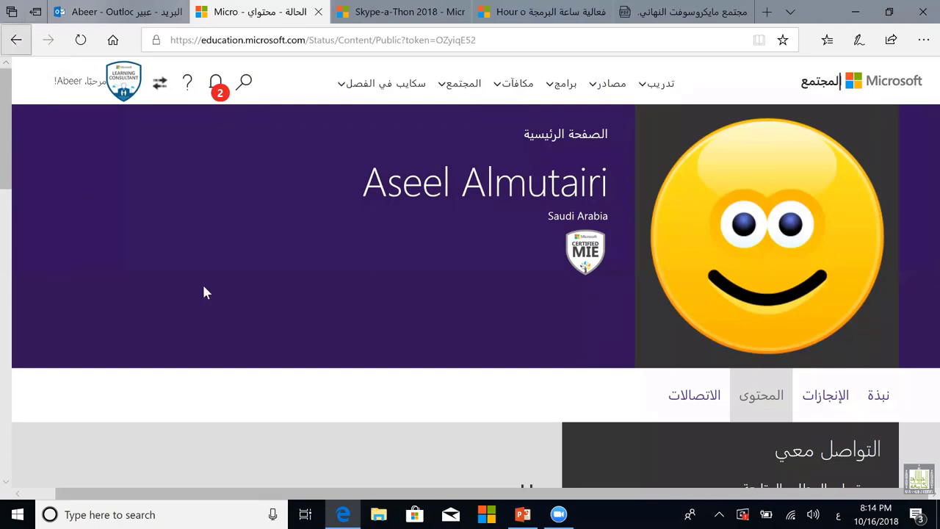
pyautogui.click(16, 39)
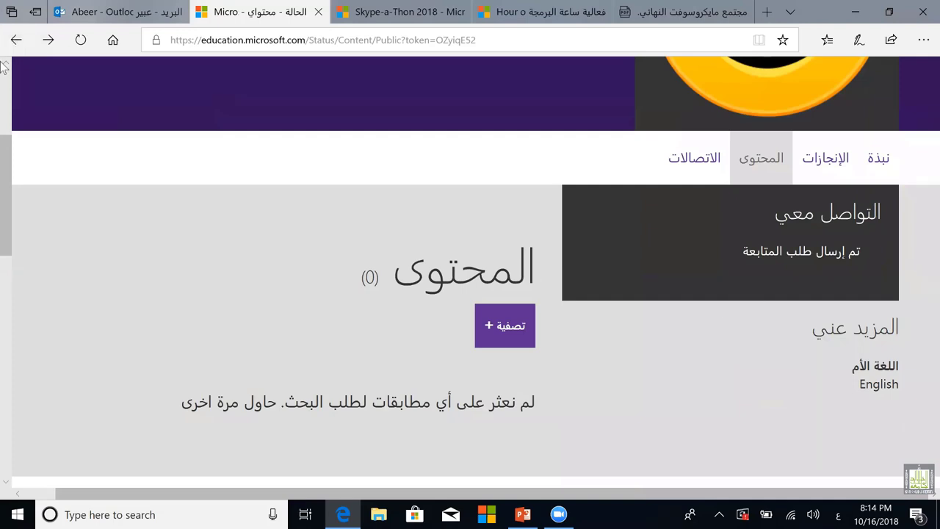
pyautogui.click(20, 45)
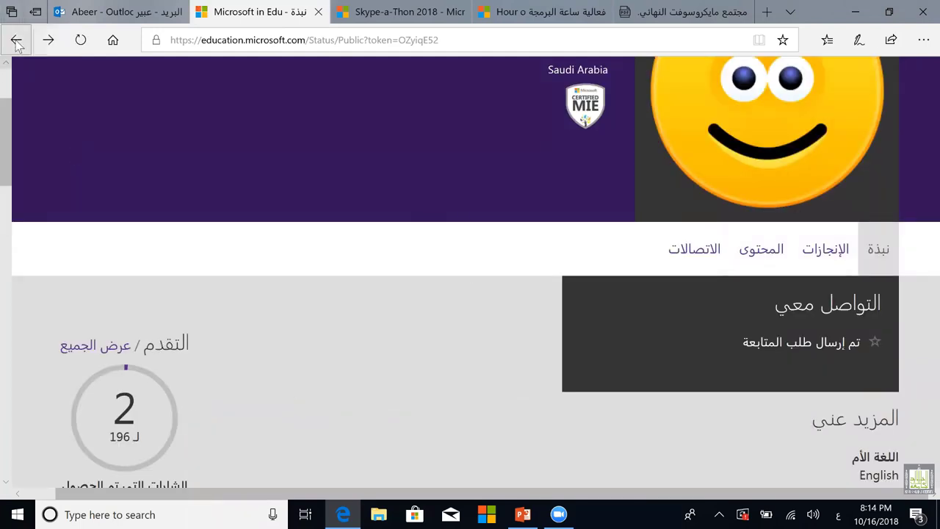
# Return to the page for connecting with other educators and dismiss the timeout message.
pyautogui.click(18, 44)
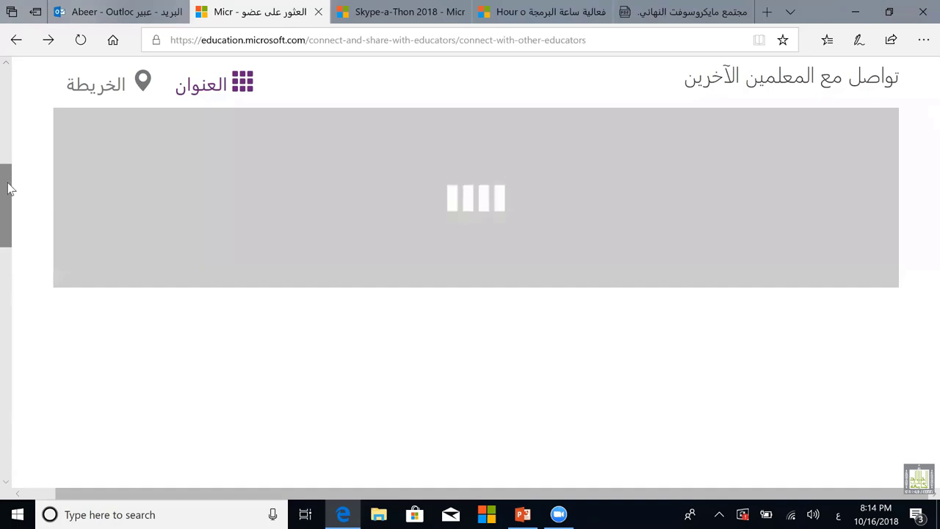
pyautogui.moveTo(8, 182); pyautogui.dragTo(6, 97)
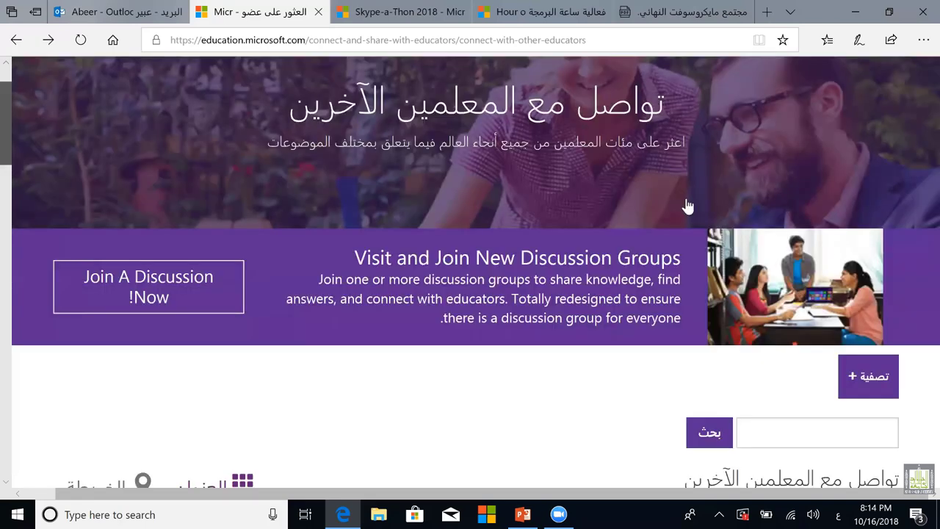
pyautogui.scroll(1, 686, 206)
pyautogui.scroll(-3, 808, 300)
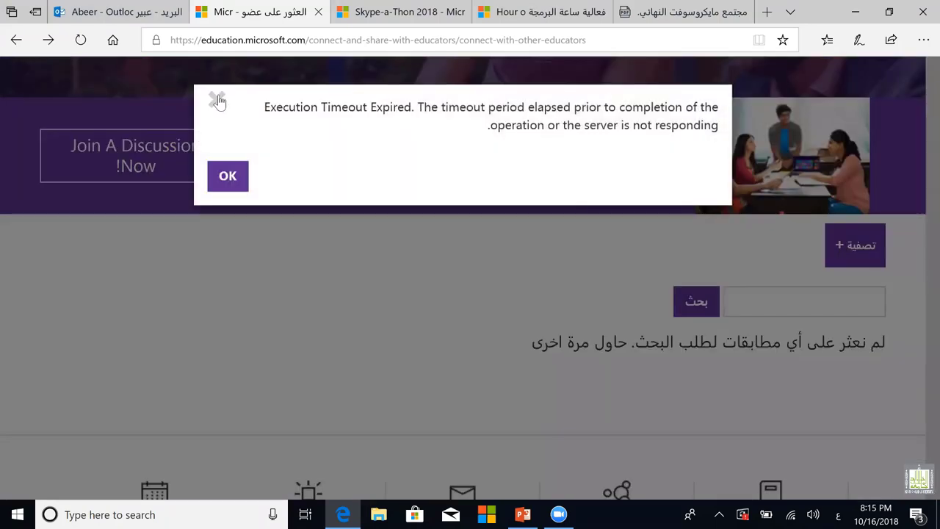
pyautogui.click(805, 96)
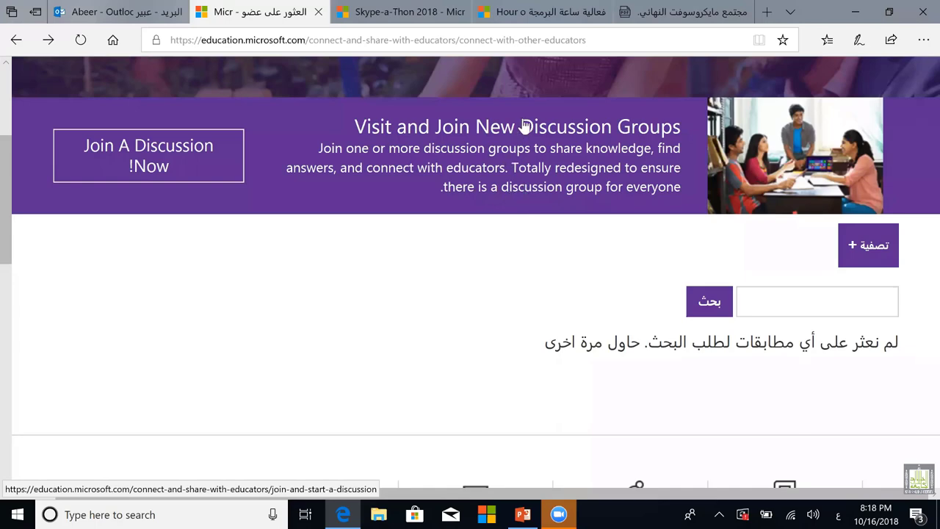
# Switch to the Hour of Code course page and copy its full web address.
pyautogui.click(564, 13)
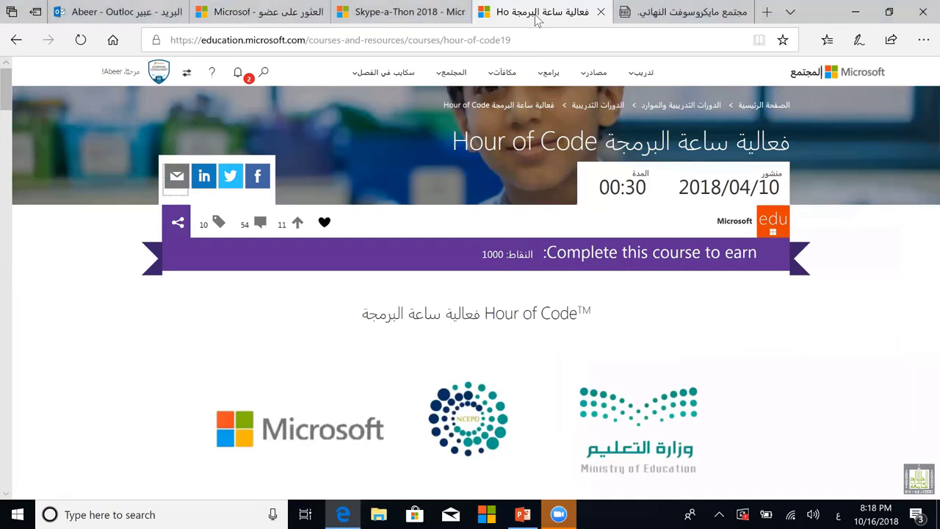
pyautogui.click(480, 42)
pyautogui.rightClick(478, 41)
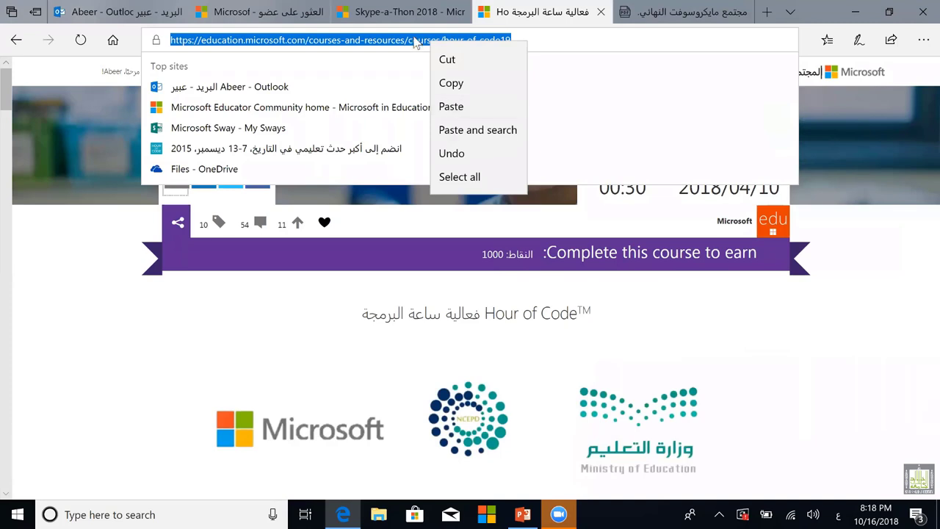
pyautogui.click(495, 35)
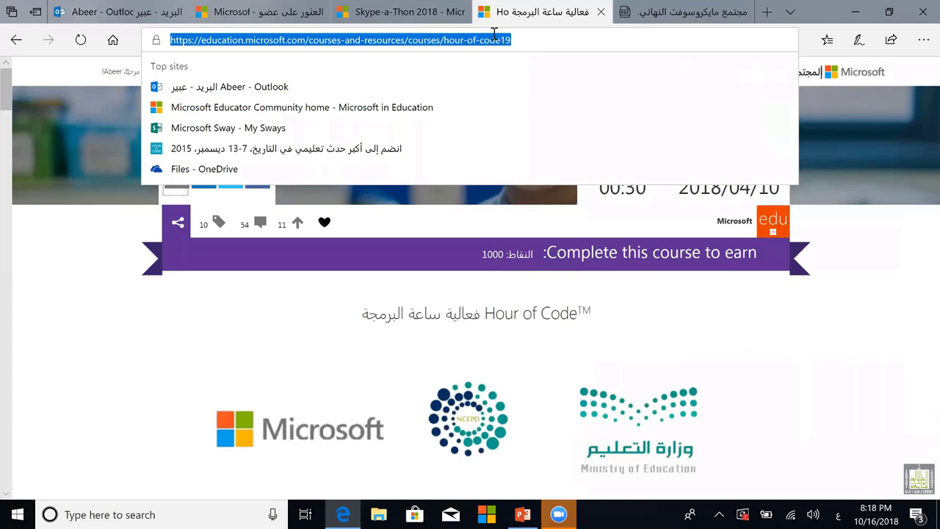
pyautogui.click(548, 37)
pyautogui.doubleClick(473, 40)
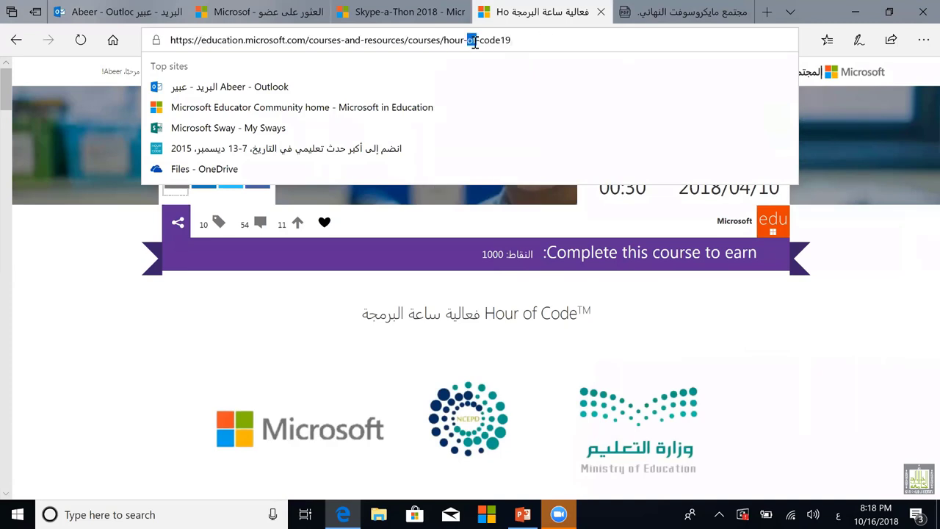
pyautogui.doubleClick(239, 41)
pyautogui.click(240, 41)
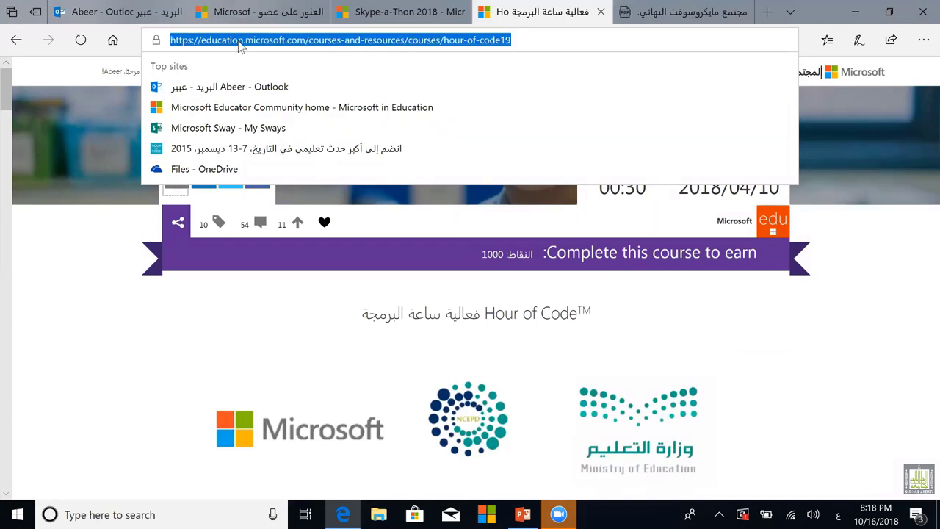
pyautogui.rightClick(239, 42)
pyautogui.click(210, 83)
pyautogui.click(888, 316)
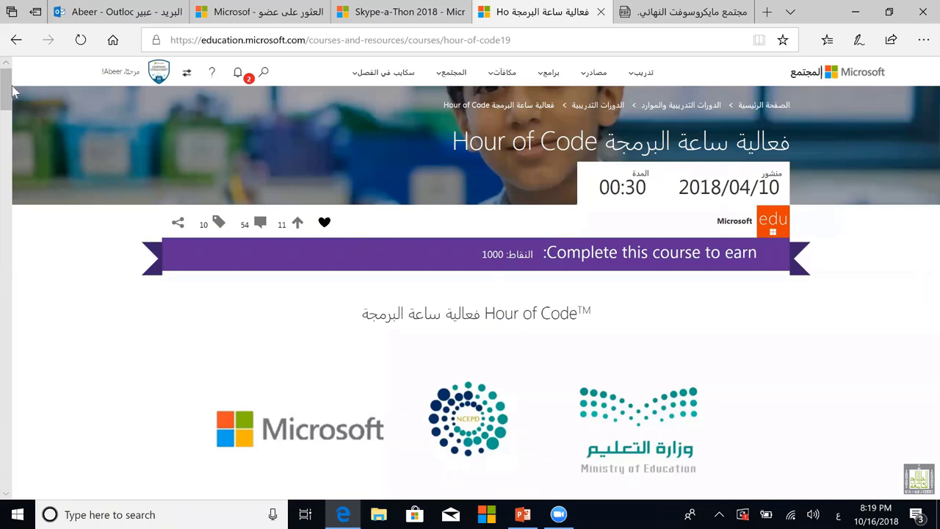
# Read the Hour of Code introduction, learning objectives (أهداف التعلم) and the preparation steps for taking part.
pyautogui.scroll(-2, 10, 103)
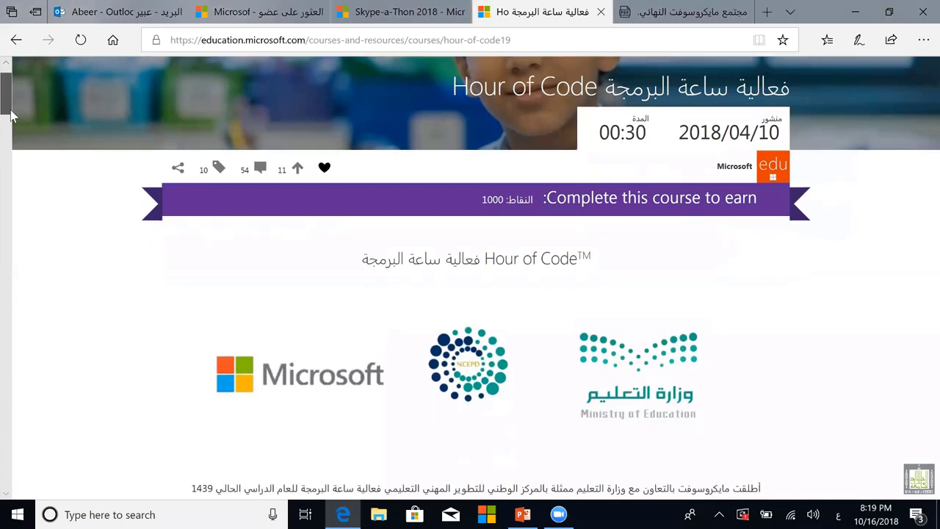
pyautogui.scroll(-3, 15, 124)
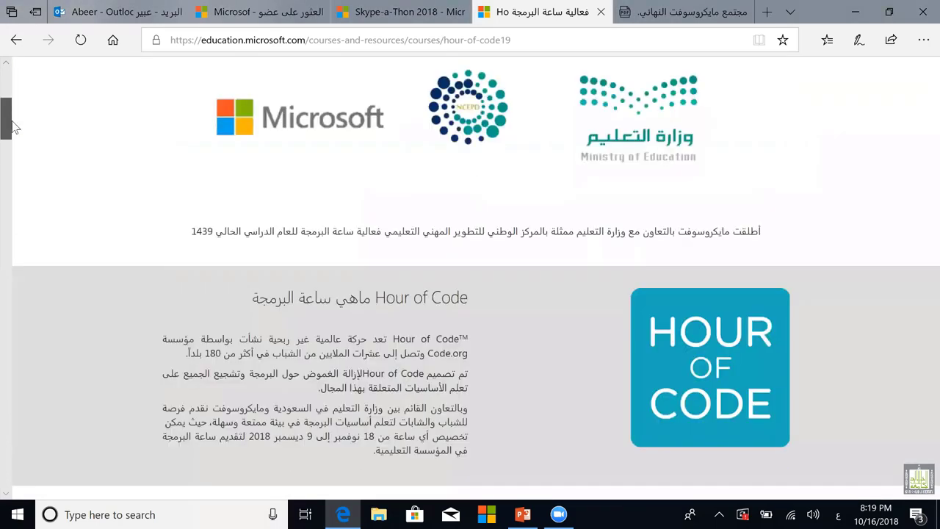
pyautogui.scroll(-1, 15, 131)
pyautogui.scroll(-1, 16, 135)
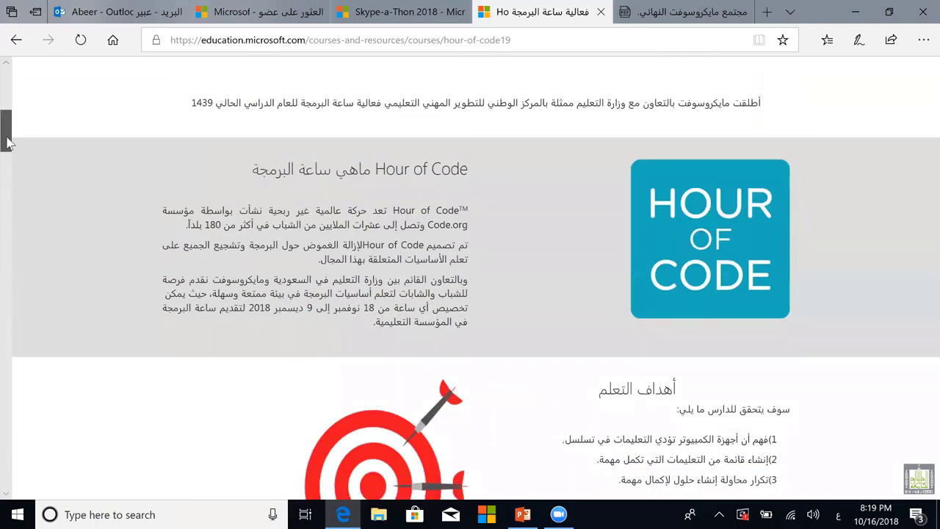
pyautogui.scroll(-1, 10, 143)
pyautogui.scroll(-3, 10, 144)
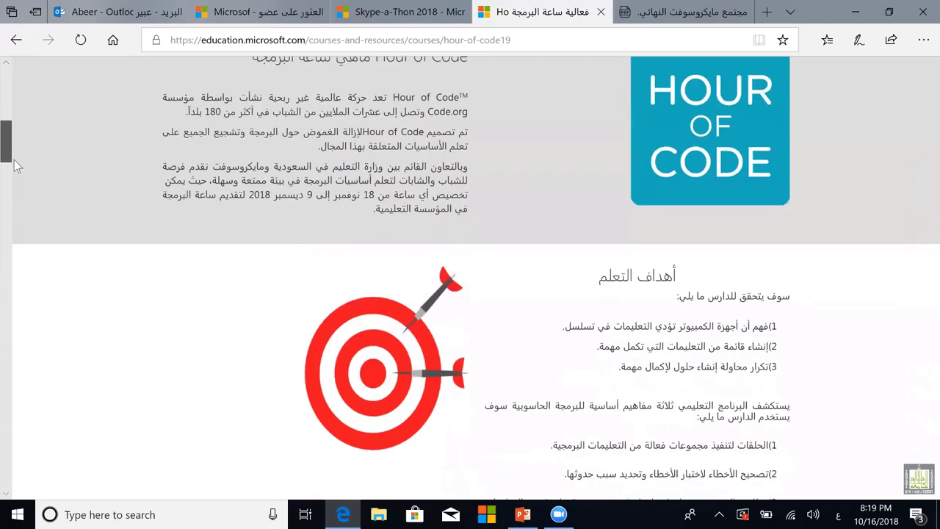
pyautogui.scroll(-9, 18, 187)
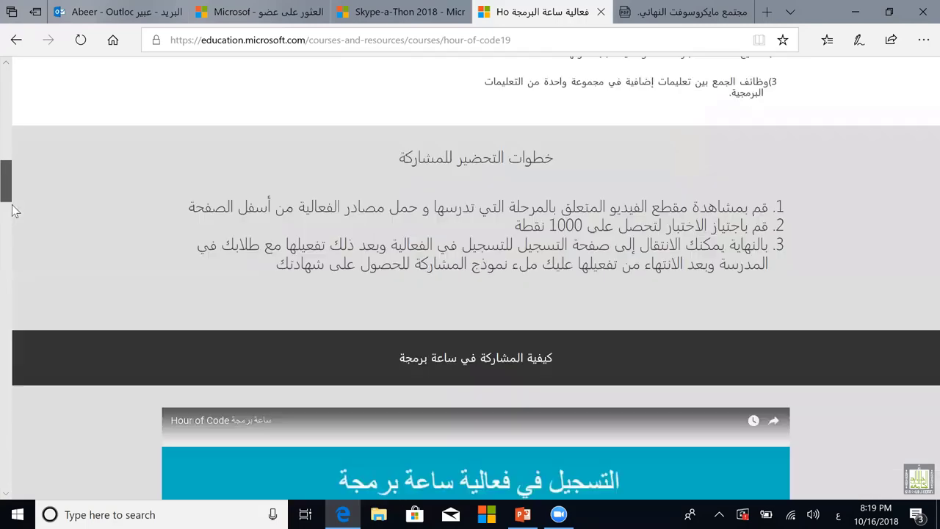
# Look through the Hour of Code registration video, the student activity videos, the incentives table and the quiz section.
pyautogui.scroll(-3, 13, 228)
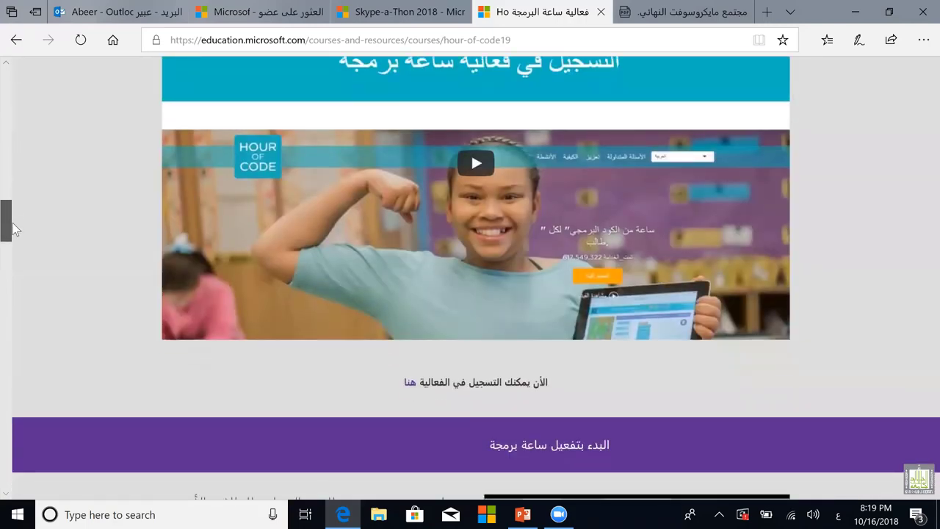
pyautogui.scroll(-4, 18, 265)
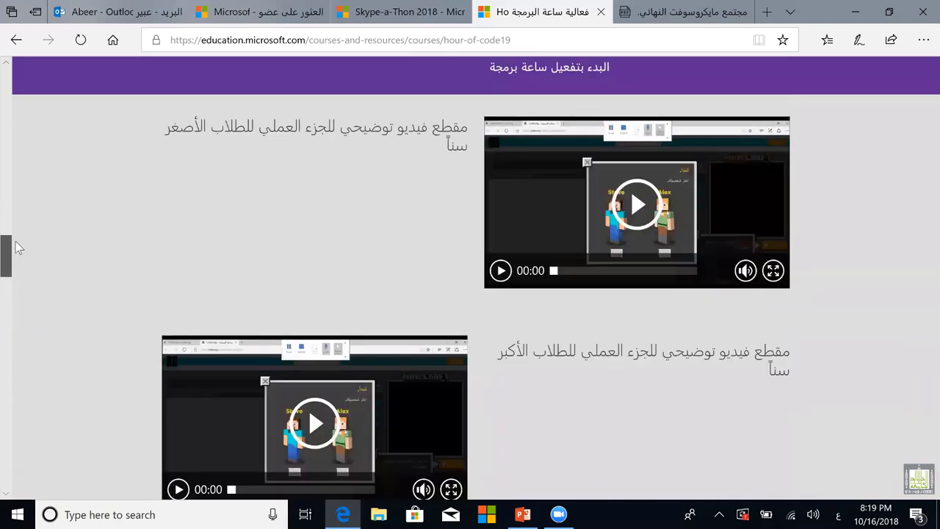
pyautogui.scroll(5, 17, 249)
pyautogui.scroll(-2, 19, 265)
pyautogui.scroll(-4, 22, 270)
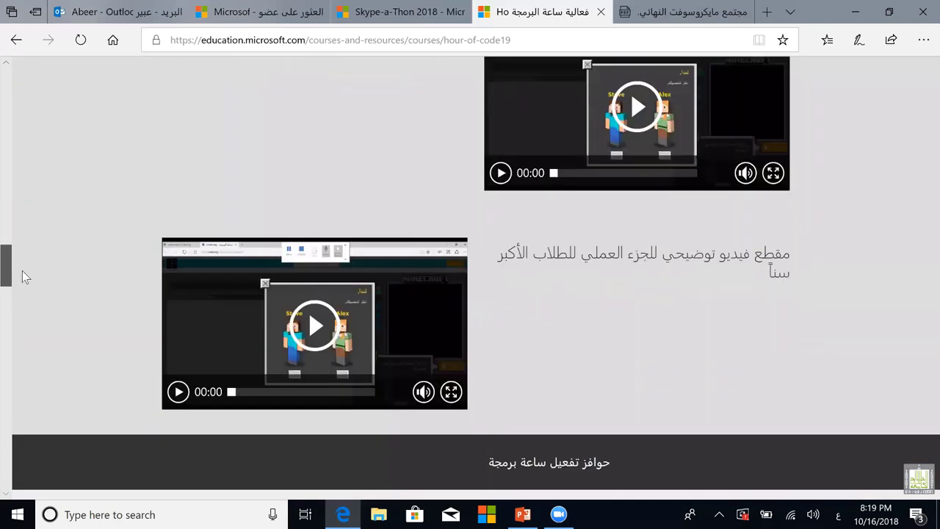
pyautogui.scroll(1, 25, 273)
pyautogui.scroll(-2, 29, 308)
pyautogui.scroll(-9, 35, 324)
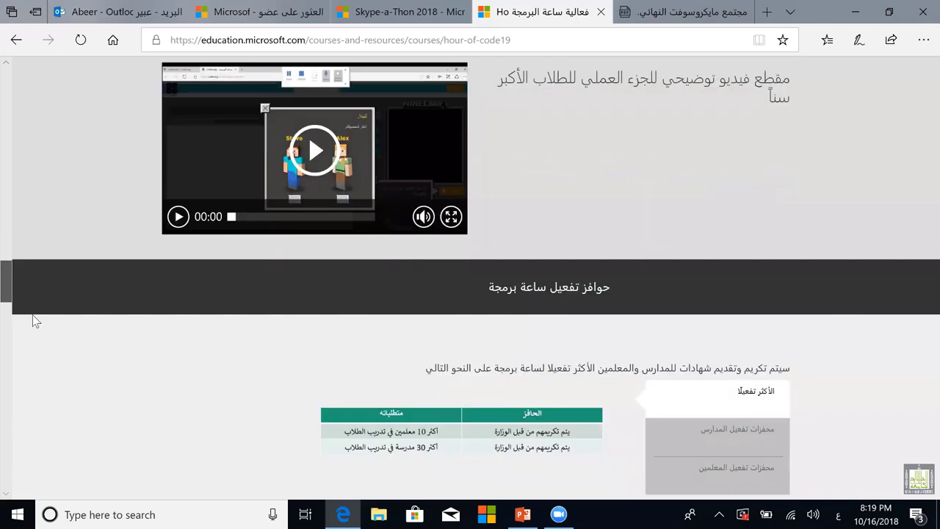
pyautogui.scroll(-5, 42, 350)
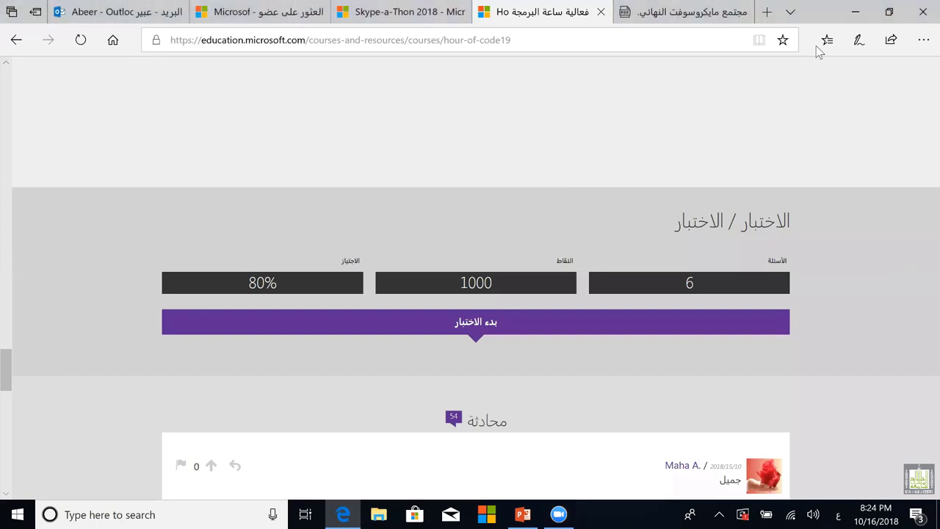
# Switch to the Skype-a-Thon 2018 page and view its event banner.
pyautogui.click(383, 15)
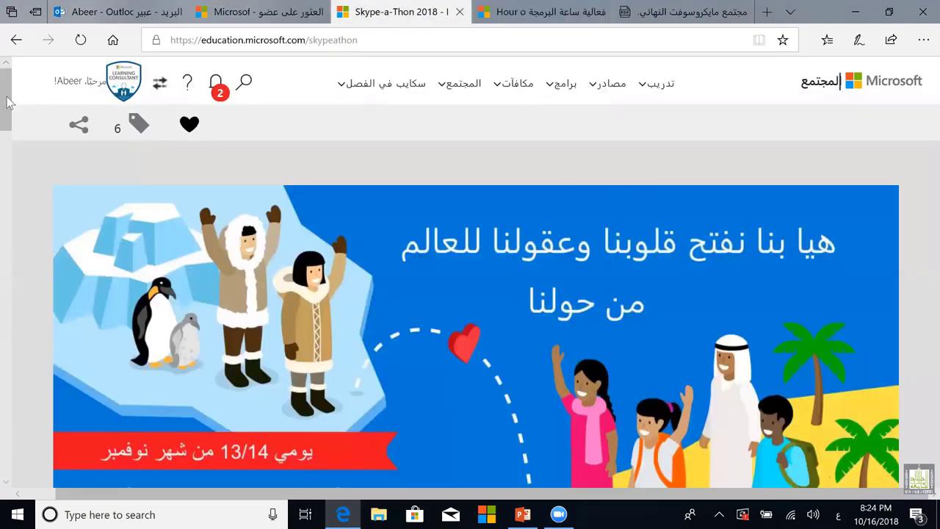
pyautogui.scroll(-1, 120, 101)
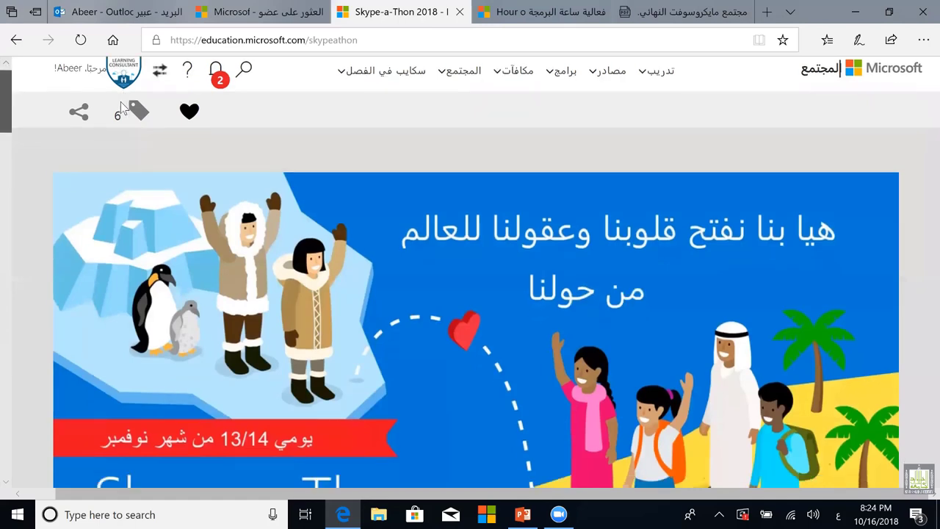
pyautogui.scroll(-2, 121, 101)
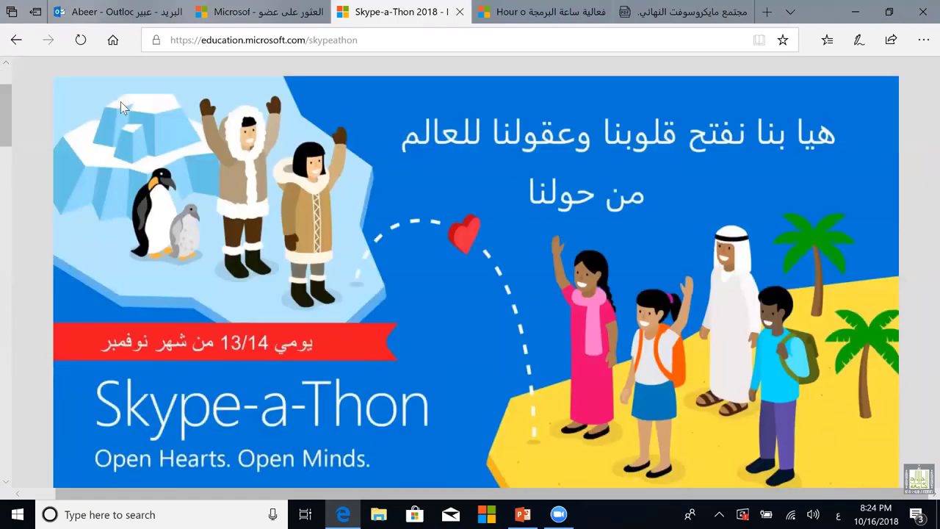
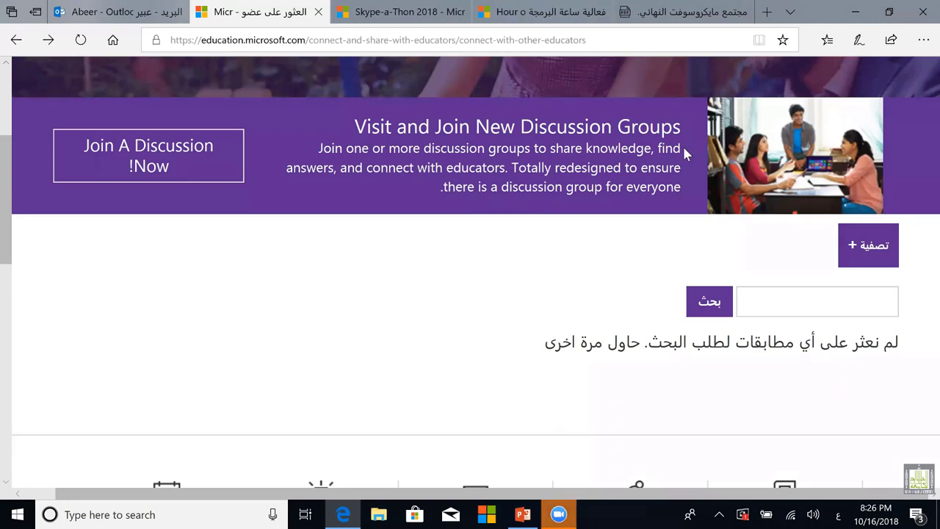
# Go back through the lesson and profile content pages and return to the Educator Community home page.
pyautogui.click(15, 44)
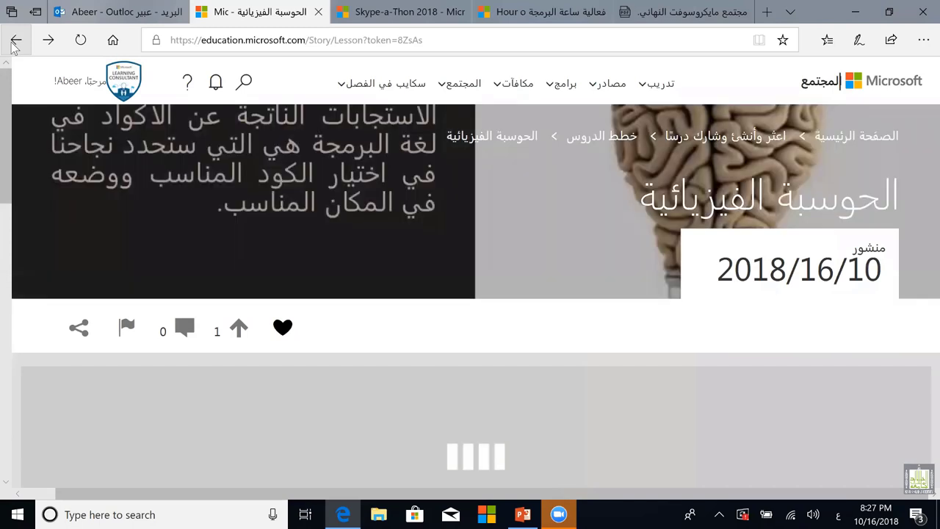
pyautogui.click(14, 44)
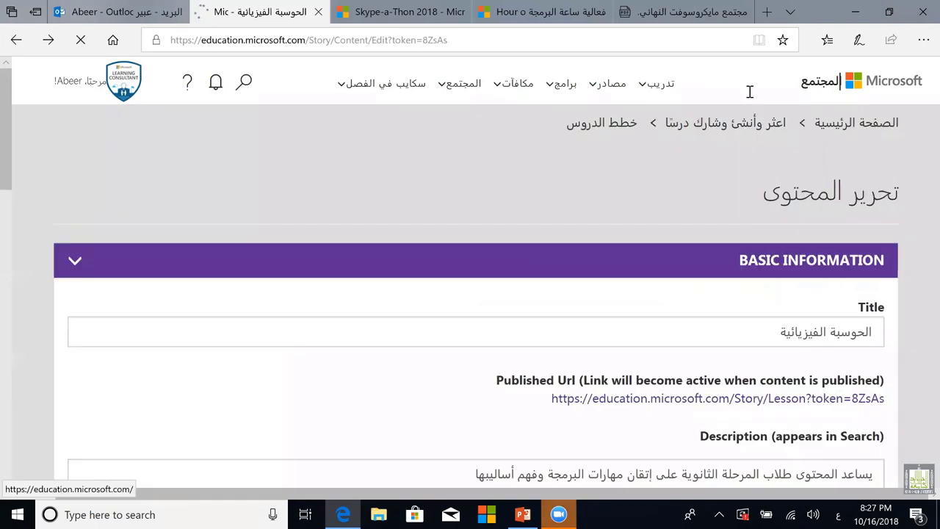
pyautogui.scroll(-1, 698, 180)
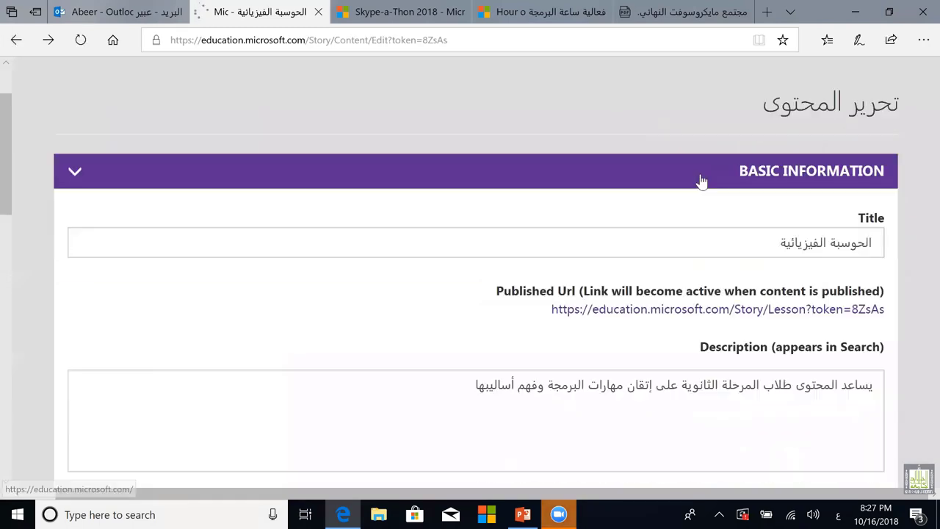
pyautogui.click(16, 41)
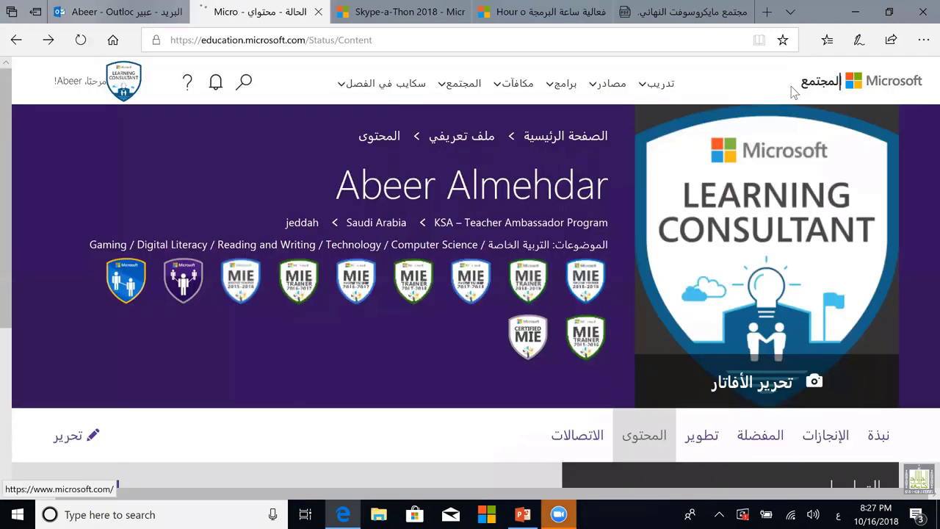
pyautogui.click(807, 94)
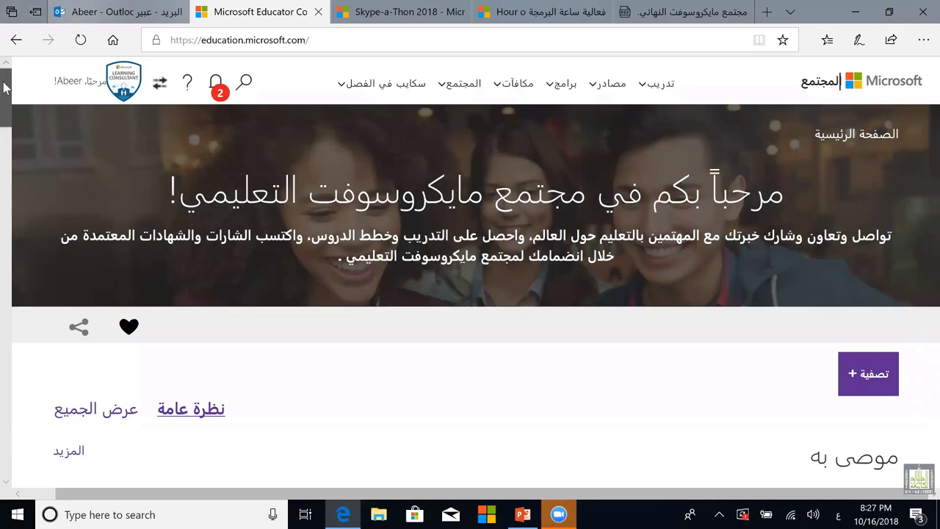
pyautogui.moveTo(3, 88); pyautogui.dragTo(4, 94)
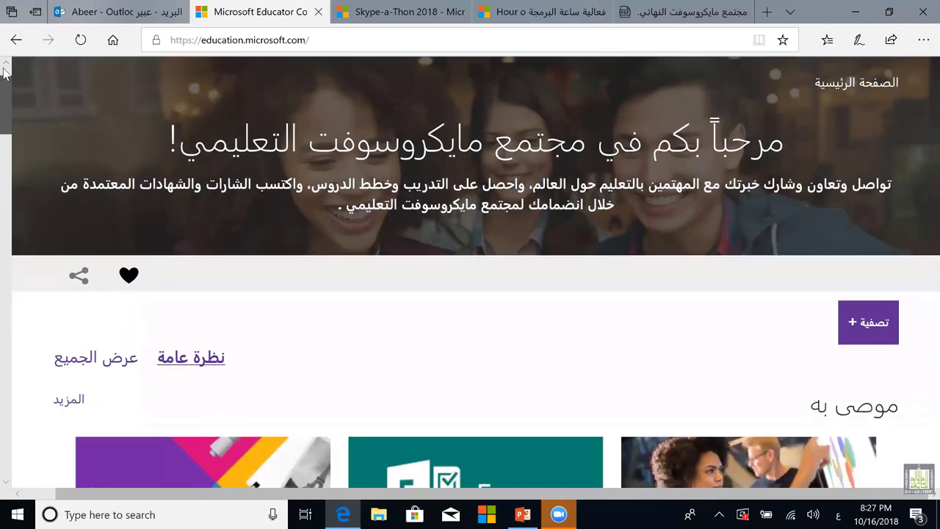
pyautogui.scroll(1, 3, 94)
pyautogui.scroll(-2, 273, 166)
pyautogui.scroll(1, 273, 167)
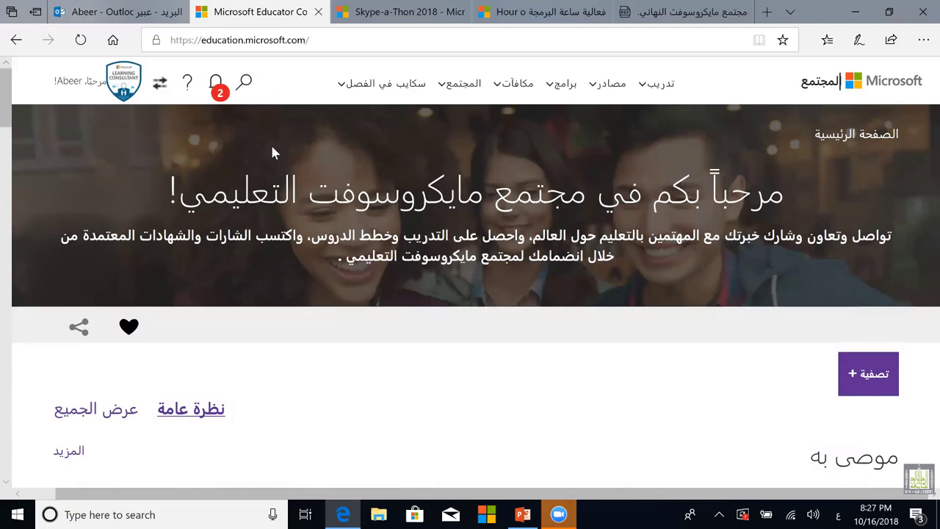
# Open the find-an-educator page (ابحث عن معلم) of the community and expand its filter options (تصفية).
pyautogui.click(548, 93)
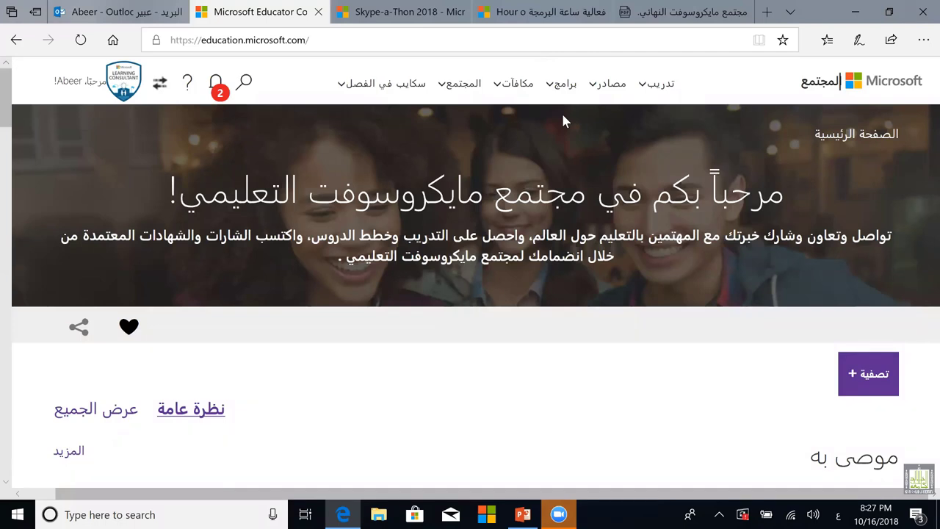
pyautogui.click(443, 89)
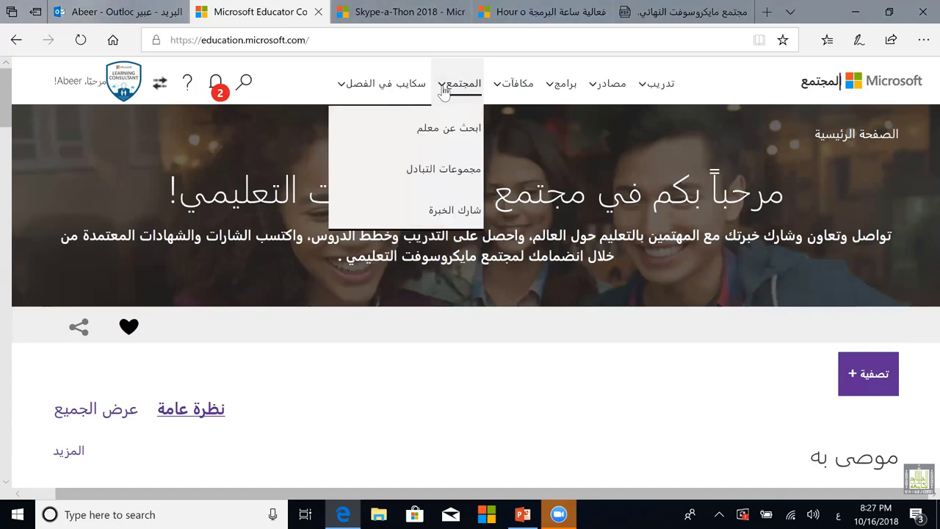
pyautogui.click(450, 136)
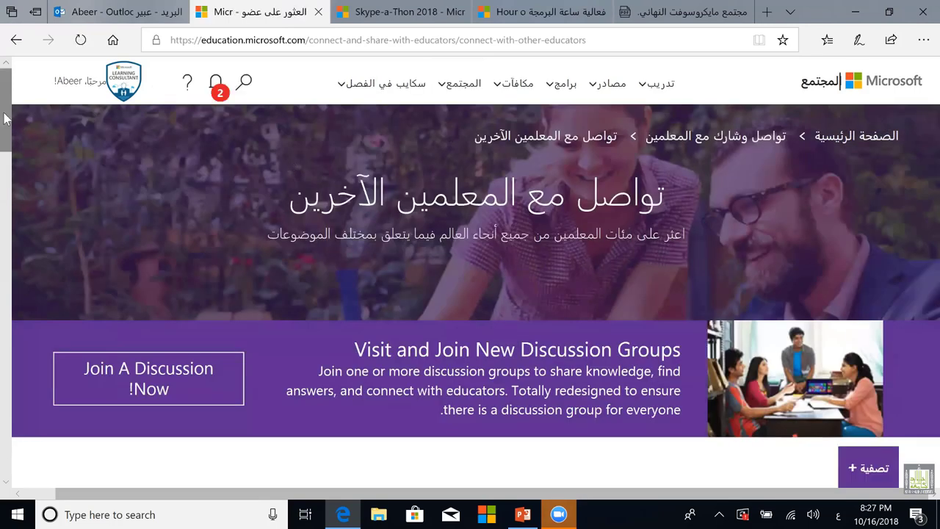
pyautogui.scroll(-3, 869, 219)
pyautogui.click(868, 215)
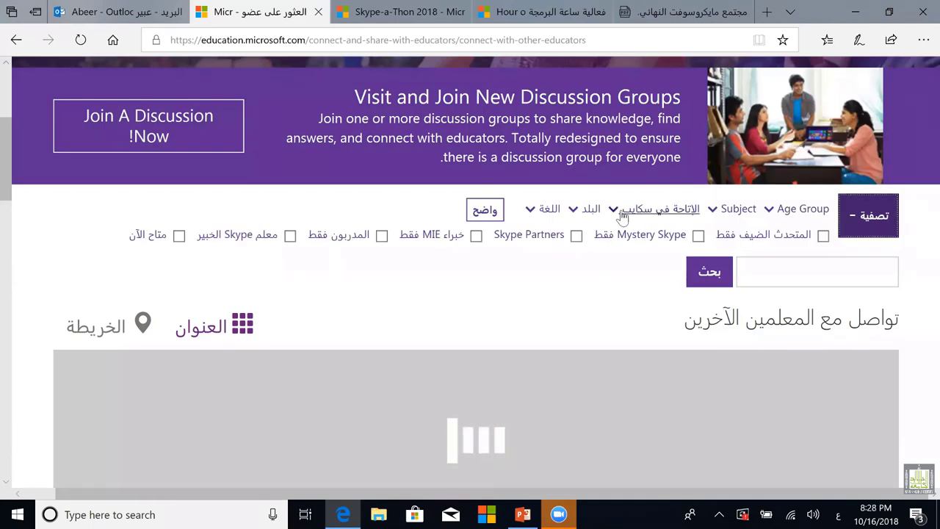
# Set the Skype availability filter (الإتاحة في سكايب) to 17 October 2018 through 10 November 2018 and try to apply it.
pyautogui.click(621, 212)
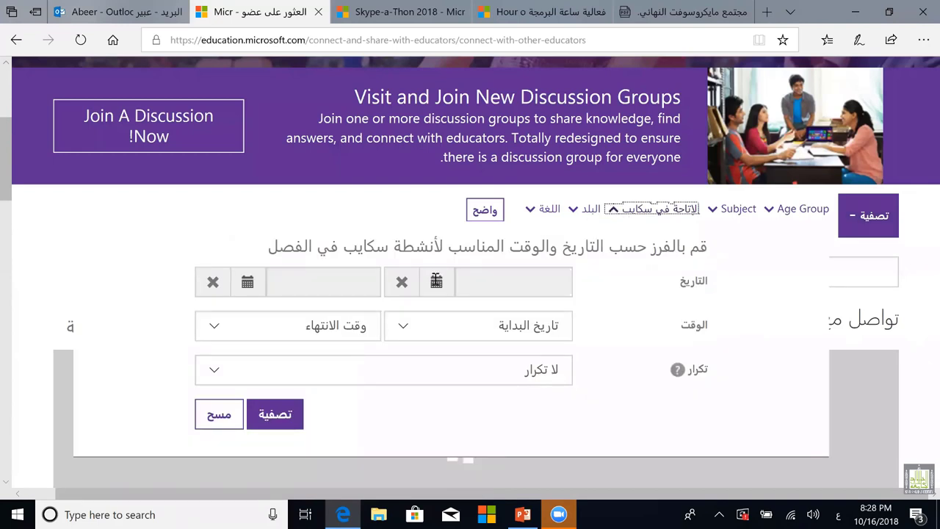
pyautogui.click(436, 281)
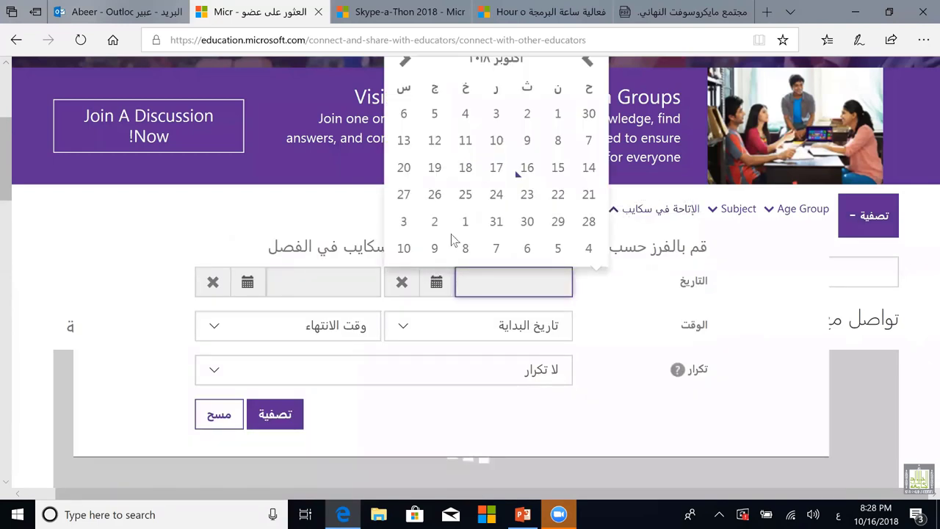
pyautogui.click(502, 176)
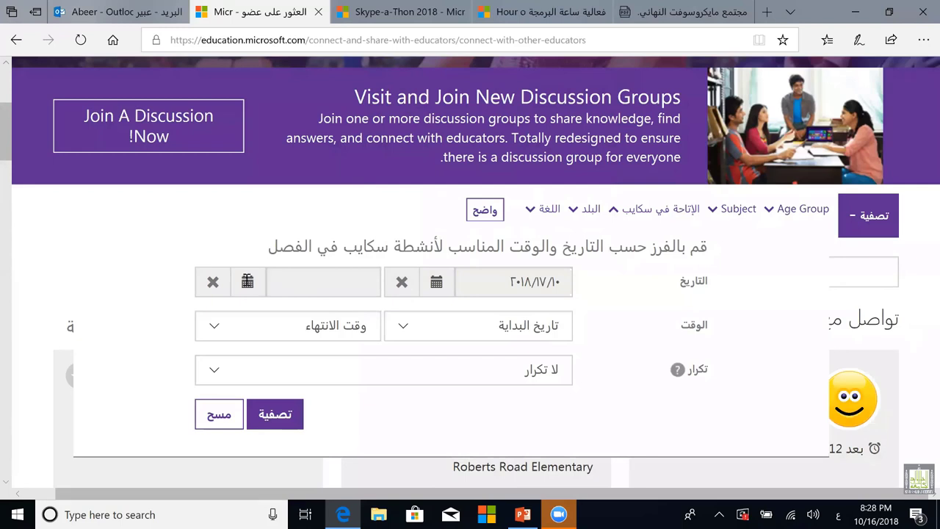
pyautogui.click(247, 281)
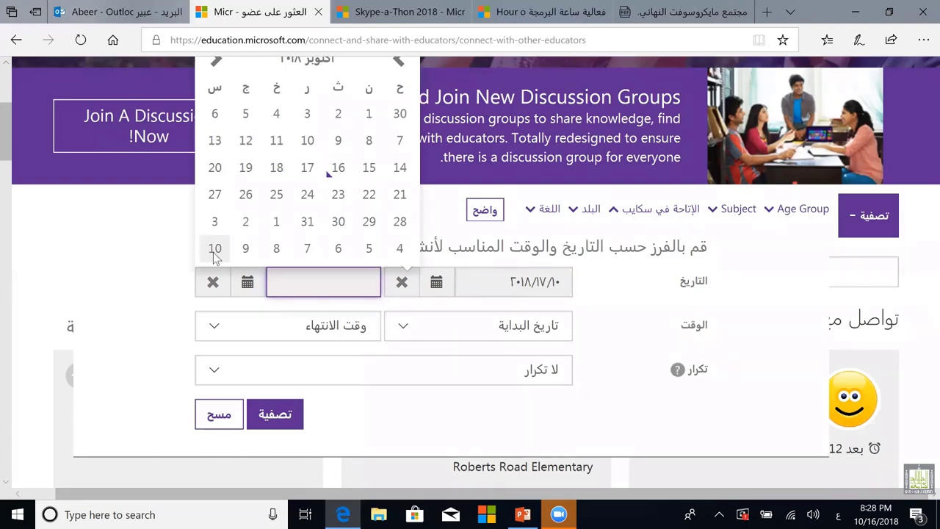
pyautogui.click(215, 250)
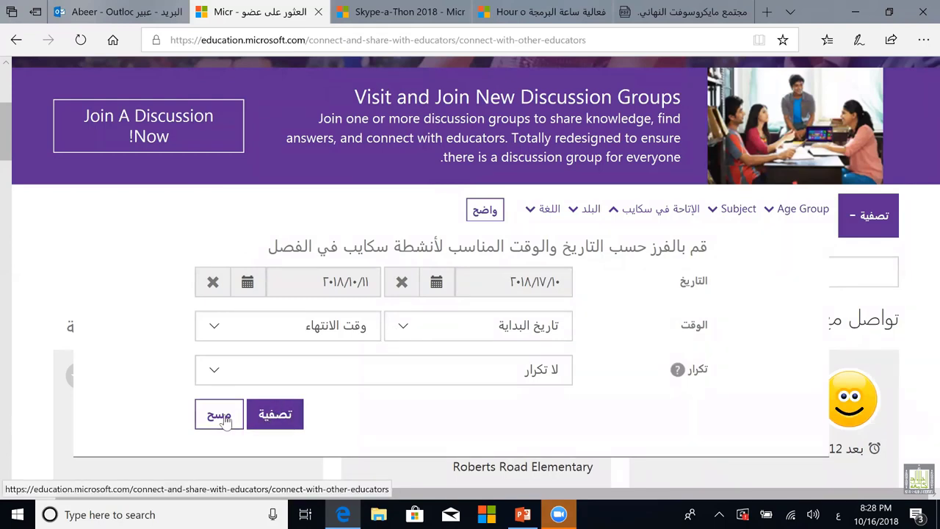
pyautogui.click(277, 427)
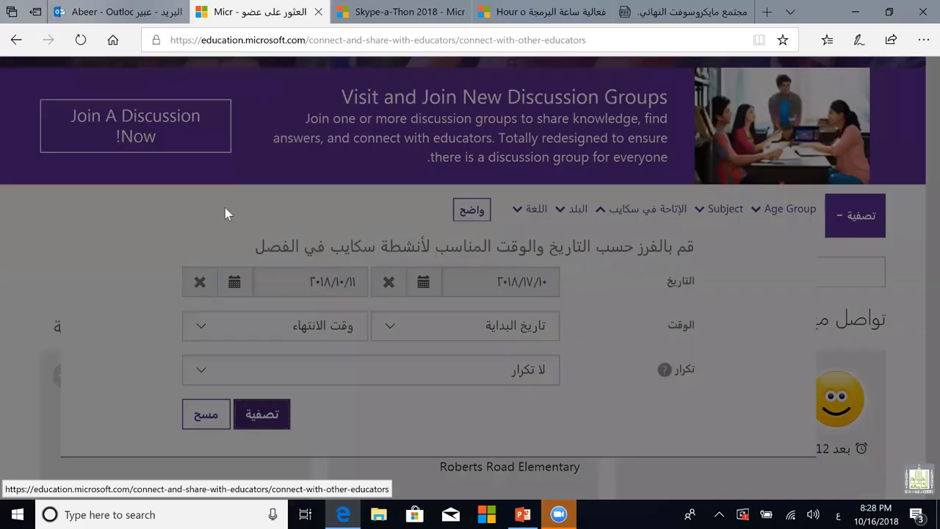
pyautogui.press('Return')
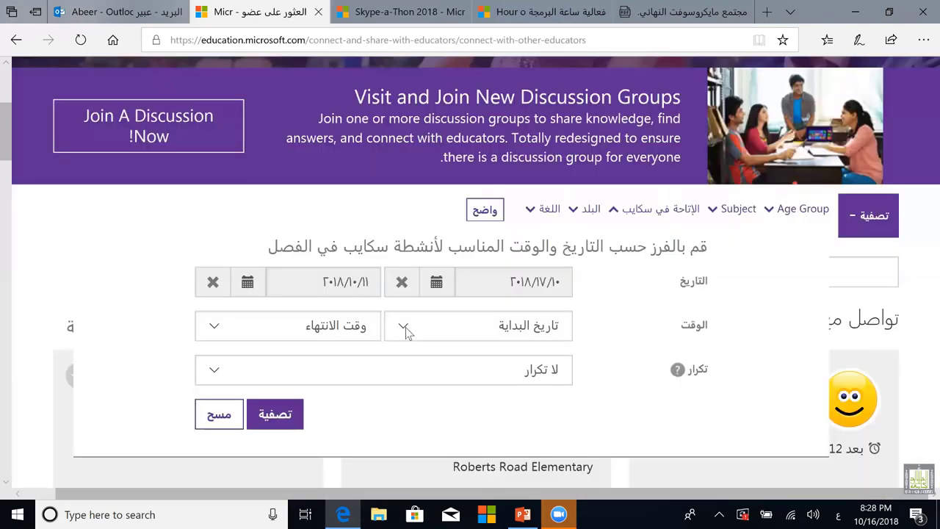
# Set the availability start time to 12:00 AM and end time to 11:00 PM, and apply the filter (تصفية).
pyautogui.click(406, 327)
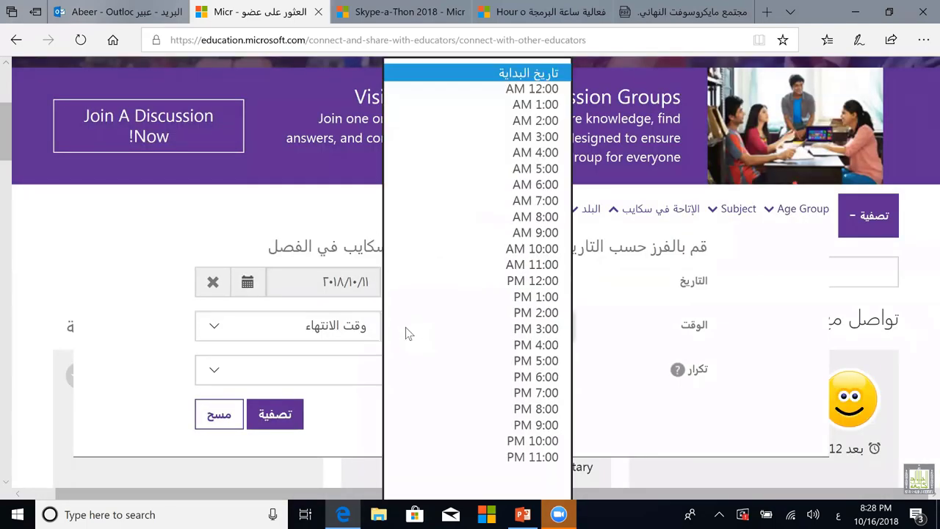
pyautogui.click(485, 91)
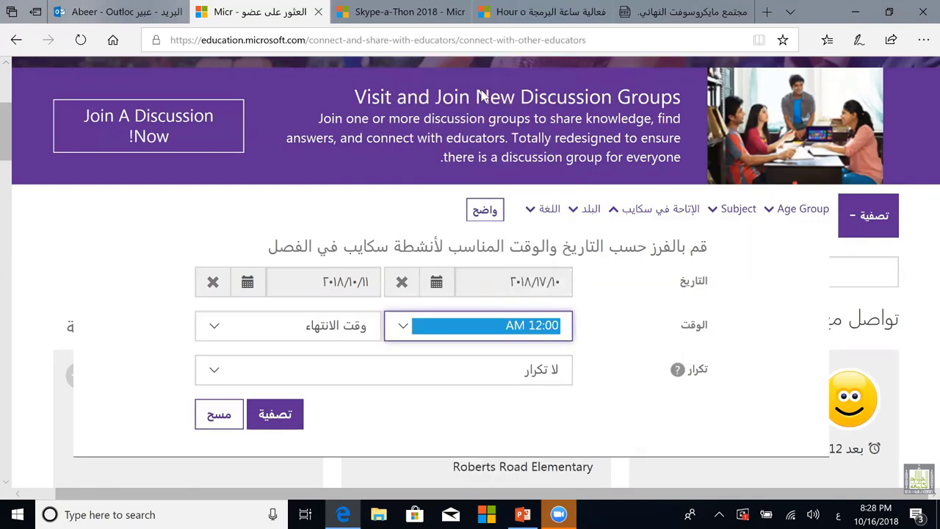
pyautogui.click(213, 326)
pyautogui.click(341, 441)
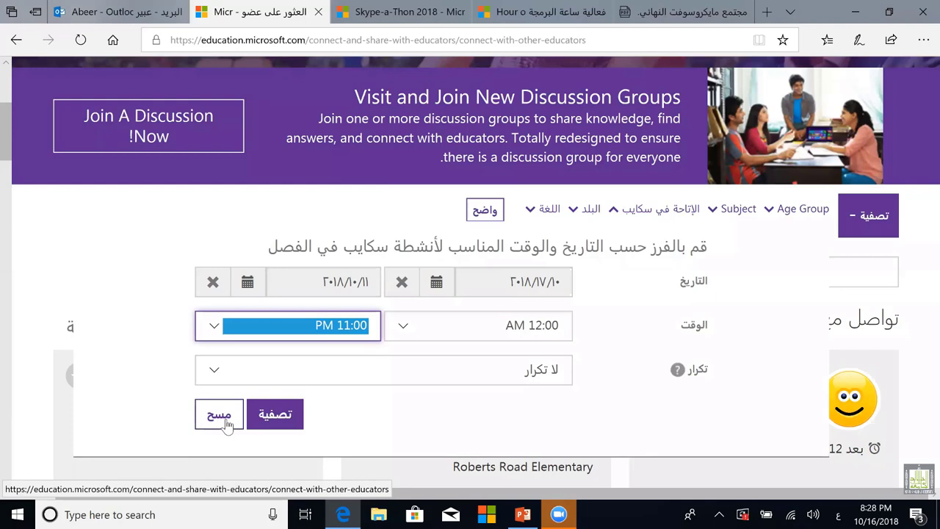
pyautogui.click(288, 422)
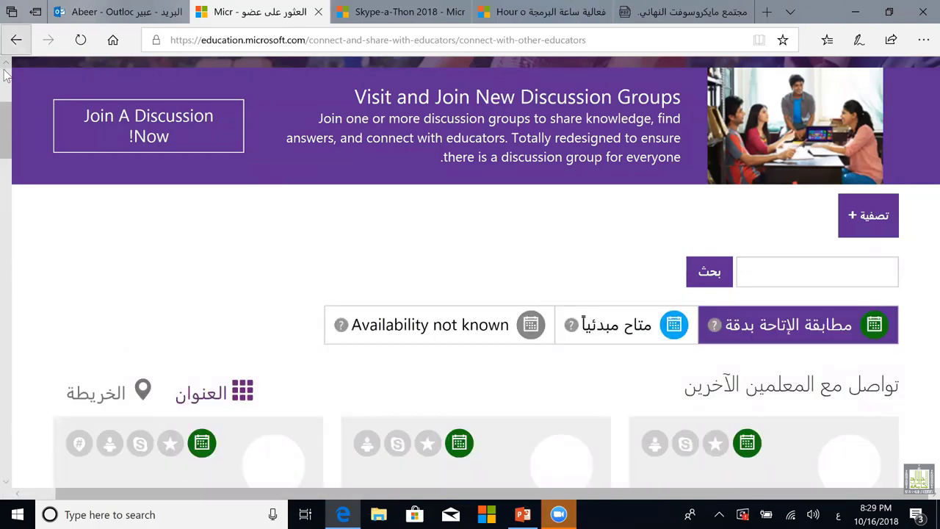
# Browse the educators matching the availability filter and open the Genovesi Environmental Study Center Educator profile.
pyautogui.moveTo(6, 114); pyautogui.dragTo(3, 162)
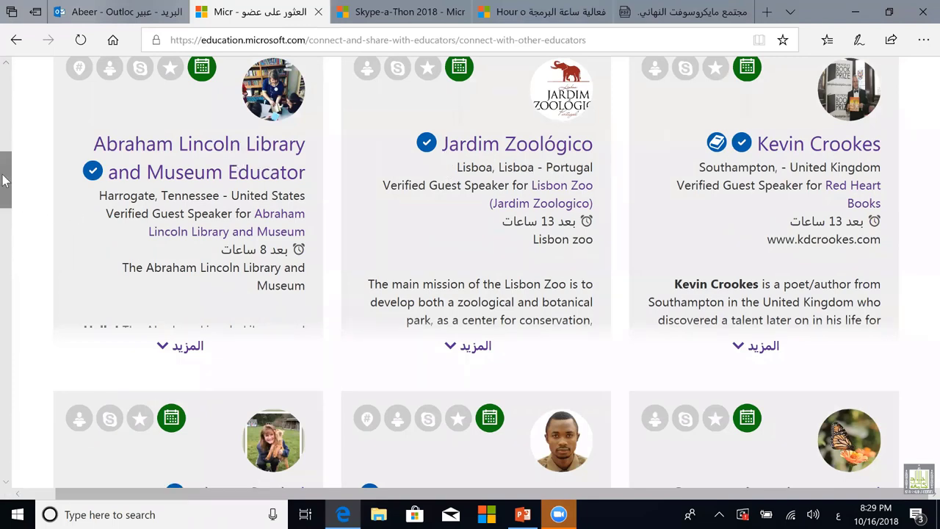
pyautogui.moveTo(4, 193); pyautogui.dragTo(10, 270)
pyautogui.scroll(-3, 10, 220)
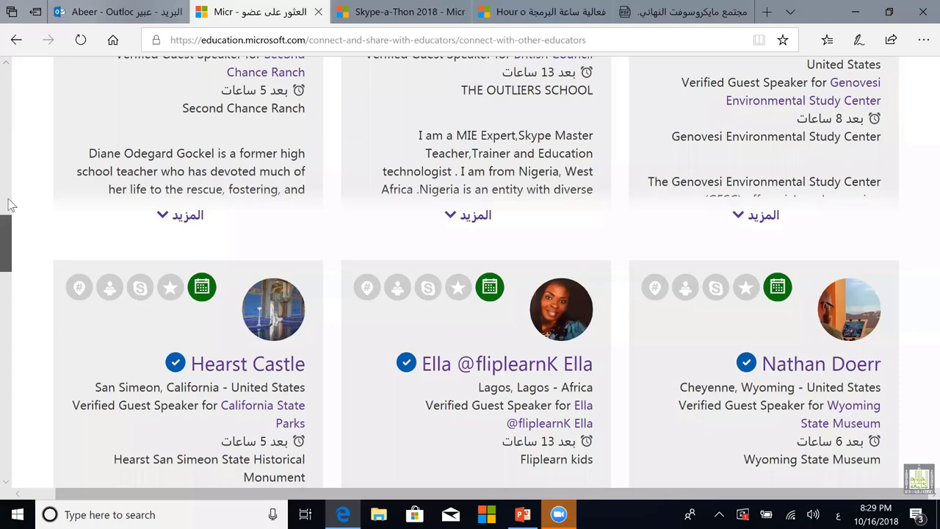
pyautogui.scroll(-1, 7, 194)
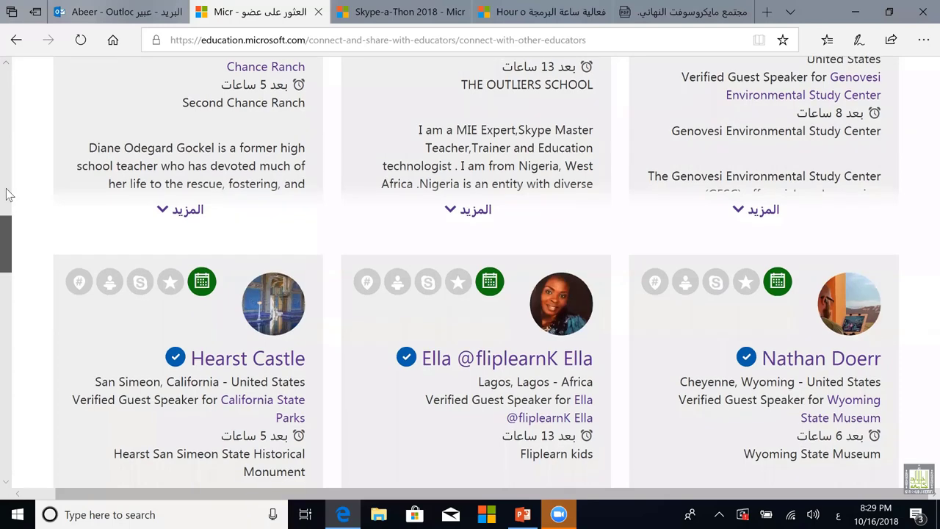
pyautogui.scroll(4, 8, 195)
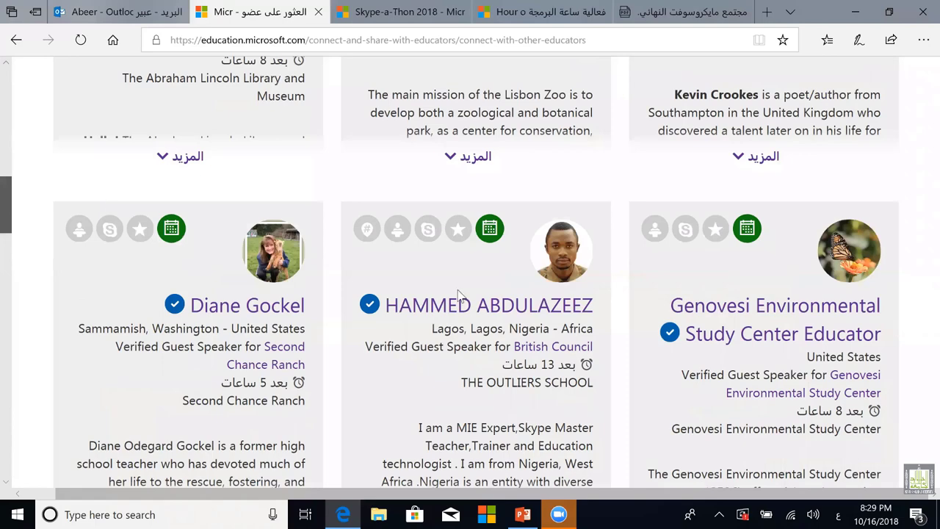
pyautogui.scroll(1, 780, 408)
pyautogui.click(780, 406)
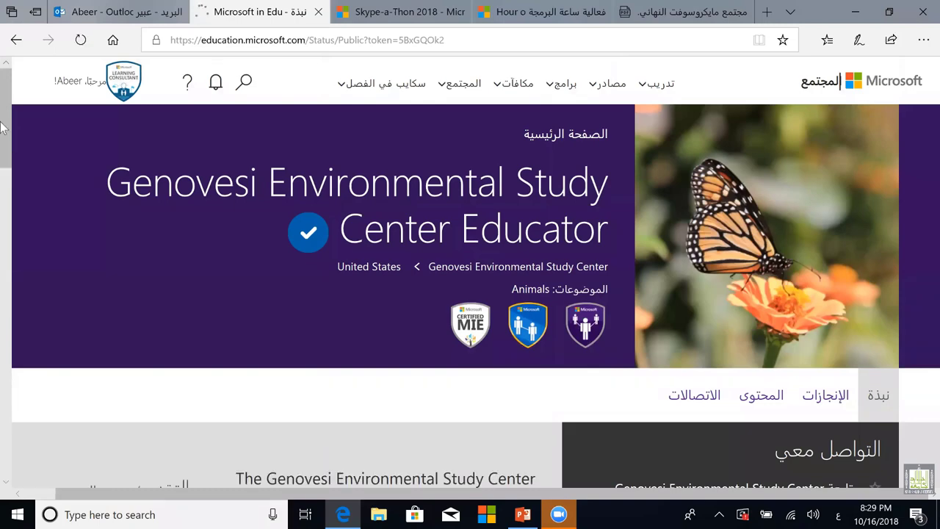
# Review the Genovesi Environmental Study Center profile's description and contact options, and open its connections page (الاتصالات).
pyautogui.scroll(-4, 5, 98)
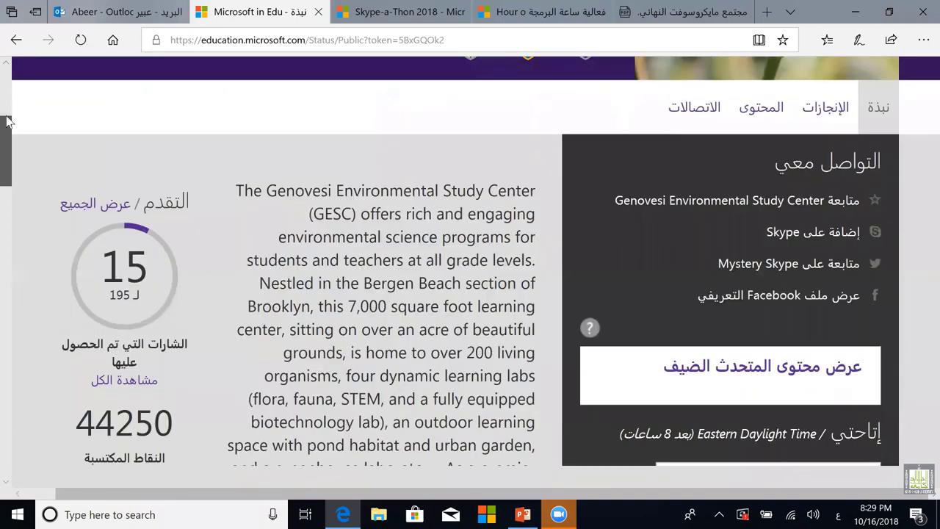
pyautogui.scroll(4, 9, 160)
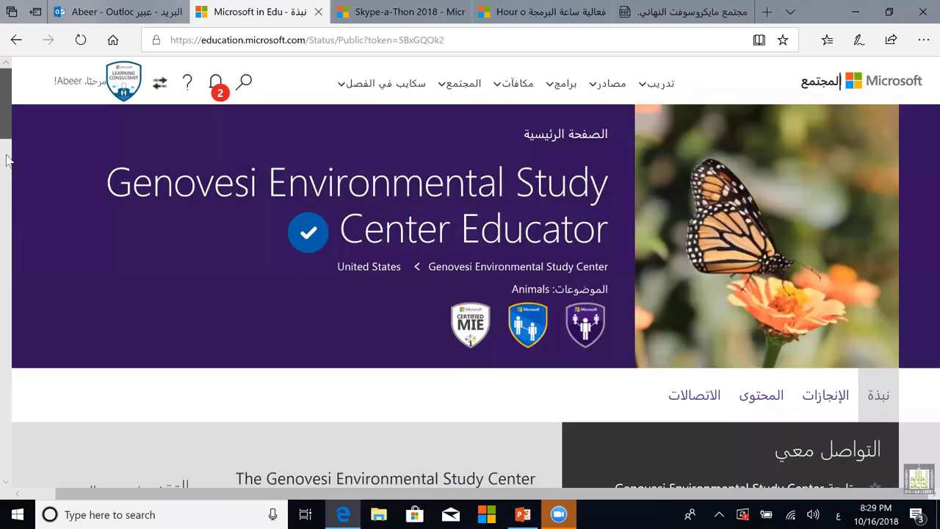
pyautogui.scroll(-5, 260, 271)
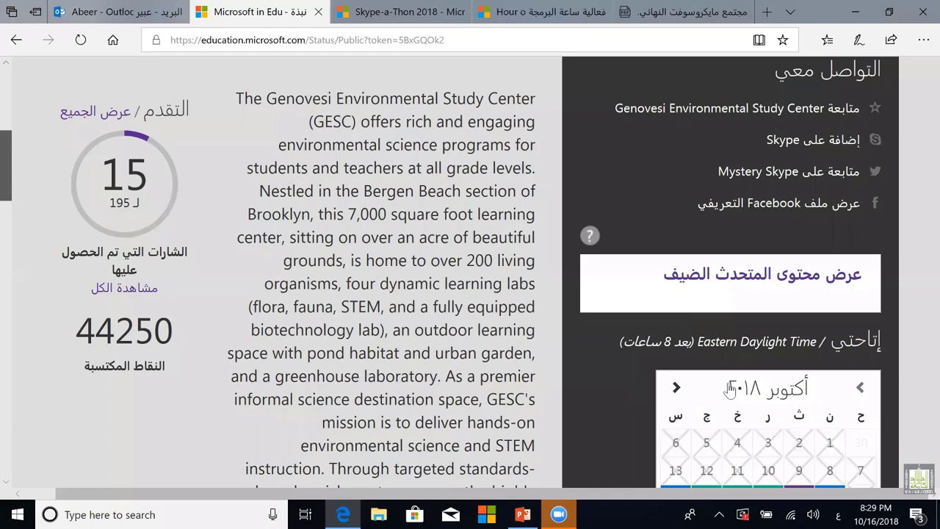
pyautogui.scroll(2, 731, 389)
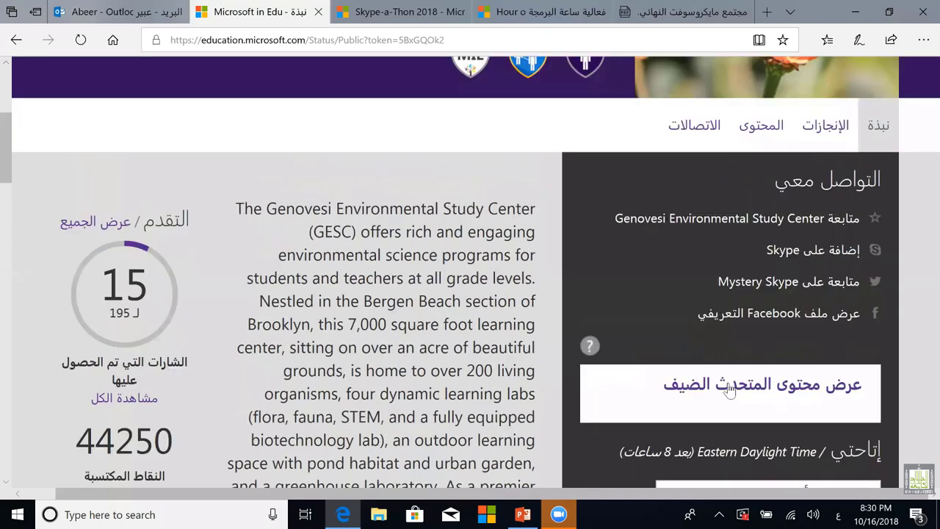
pyautogui.click(729, 390)
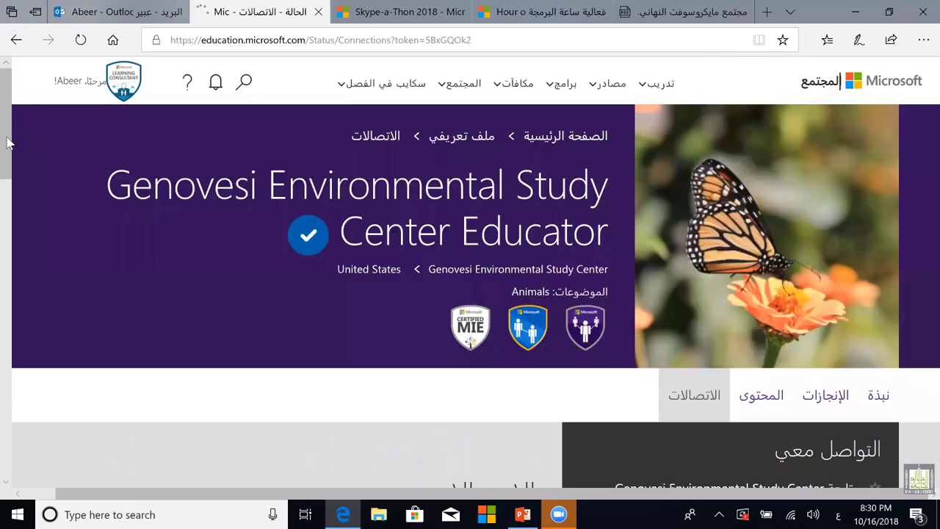
# Check the educator's connections list and contact options, and open the guest speaker content (عرض محتوى المتحدث الضيف).
pyautogui.click(6, 183)
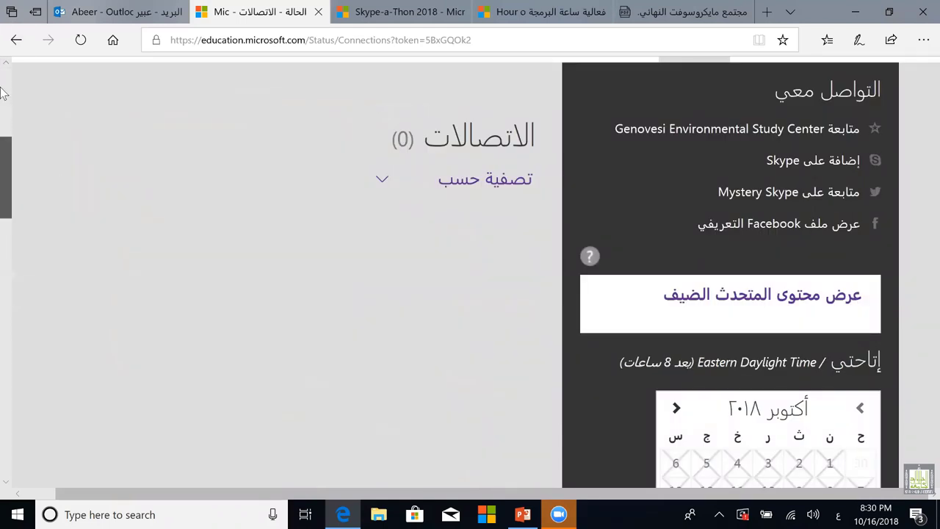
pyautogui.scroll(1, 6, 158)
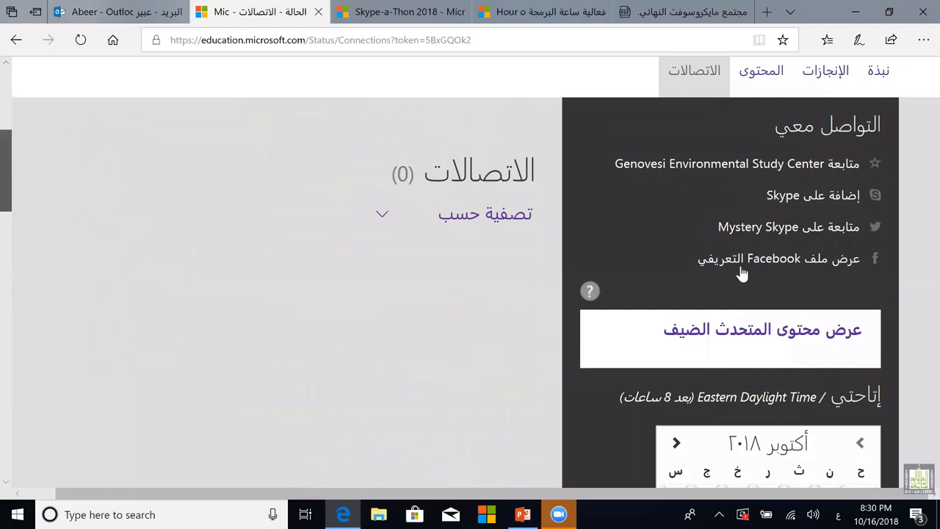
pyautogui.scroll(4, 740, 273)
pyautogui.scroll(1, 377, 275)
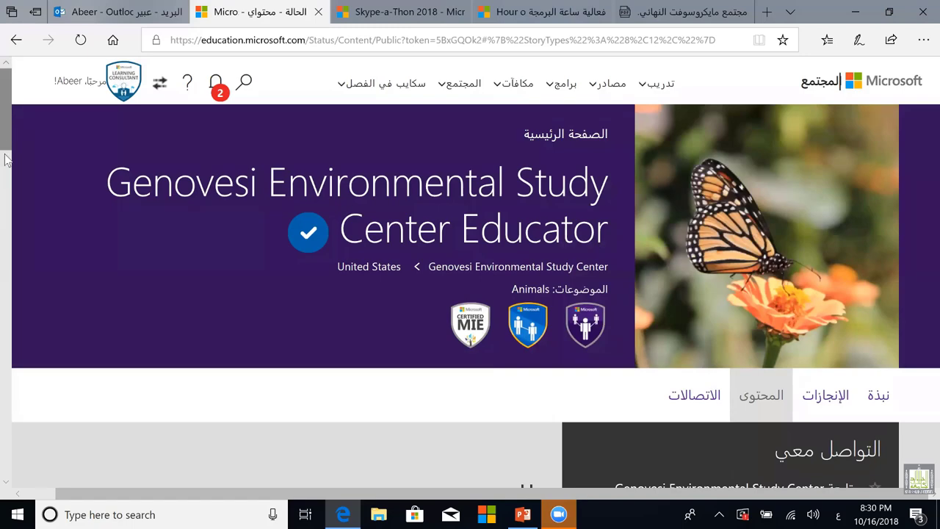
# Look through the educator's virtual field trips, including Incredible Insects, Amazing Amphibians and Weapons of the Wild.
pyautogui.scroll(-2, 5, 160)
pyautogui.scroll(-2, 7, 192)
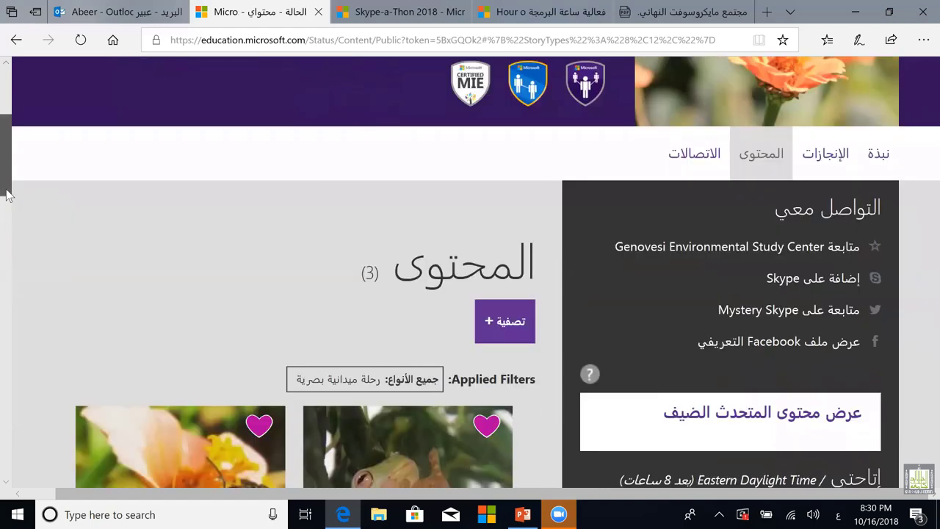
pyautogui.scroll(-2, 5, 206)
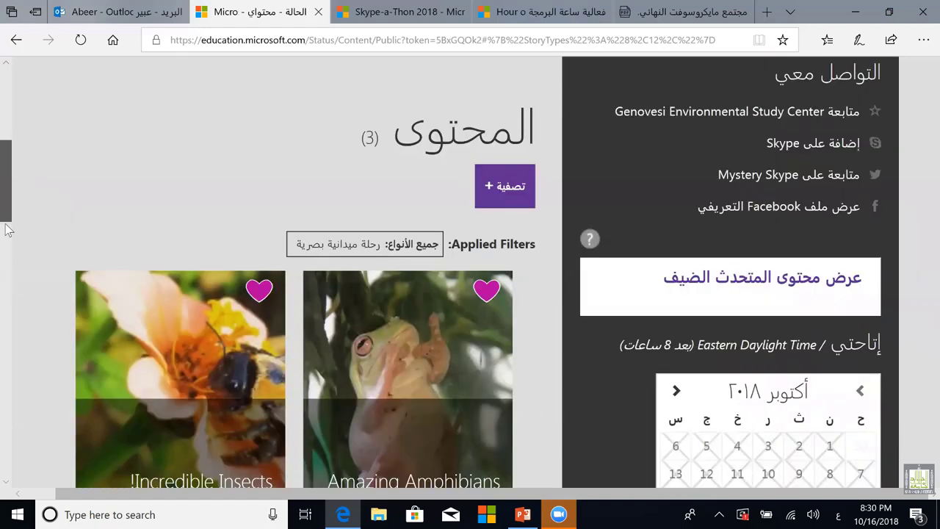
pyautogui.scroll(-2, 6, 237)
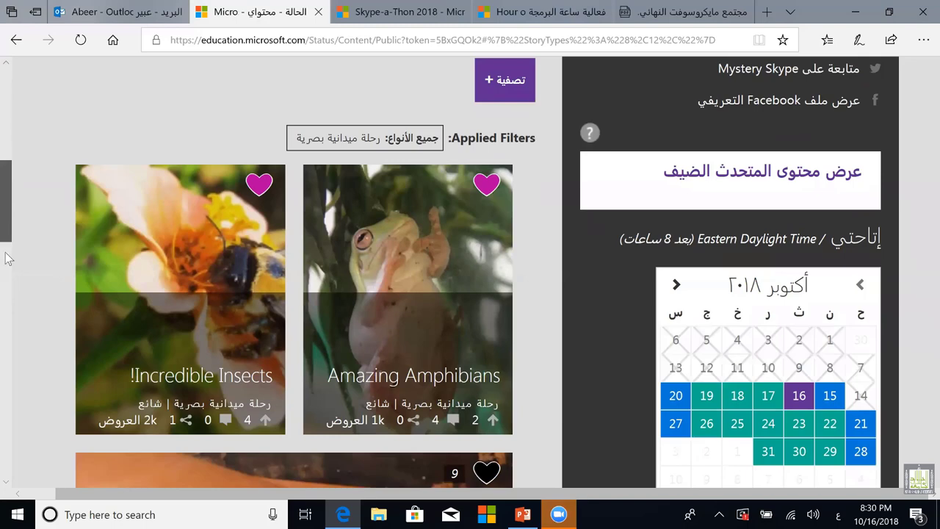
pyautogui.scroll(-1, 7, 257)
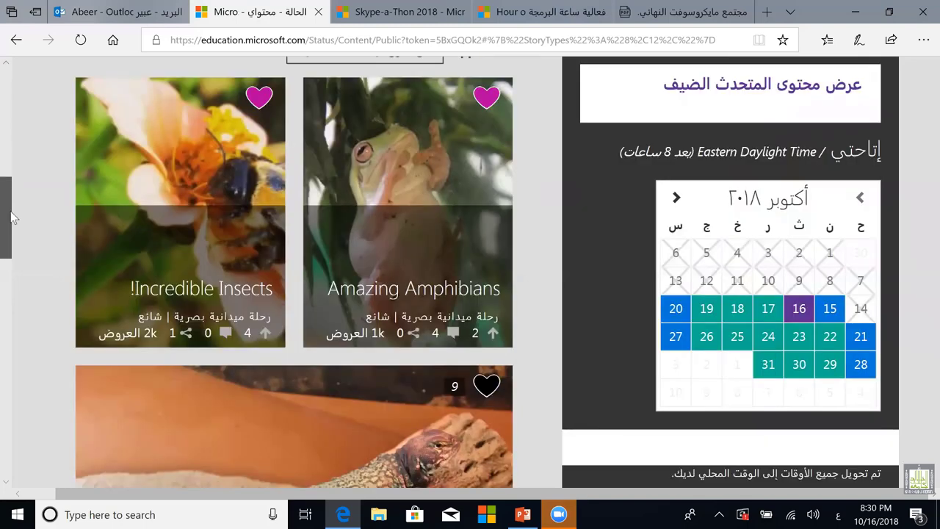
pyautogui.scroll(-2, 11, 220)
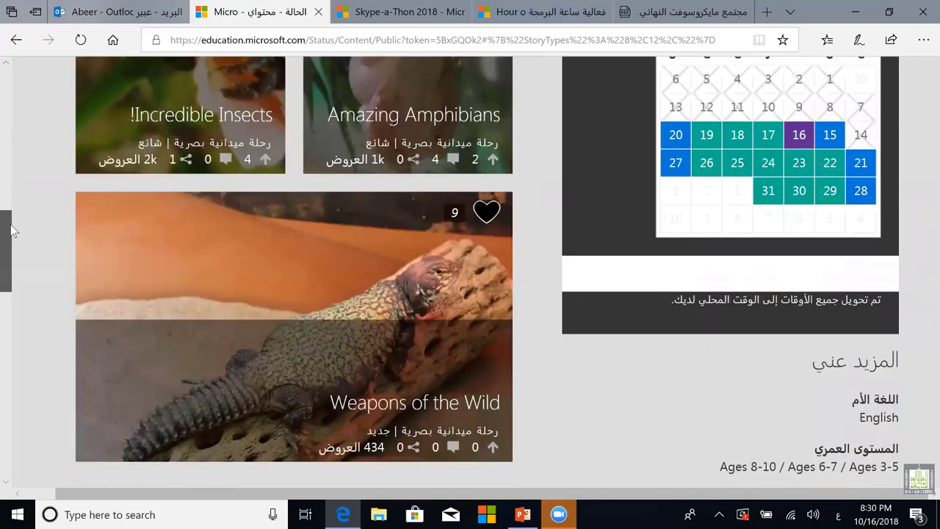
# Examine the educator's October 2018 availability calendar, select the 18th, and request the guest speaker content again.
pyautogui.scroll(2, 9, 209)
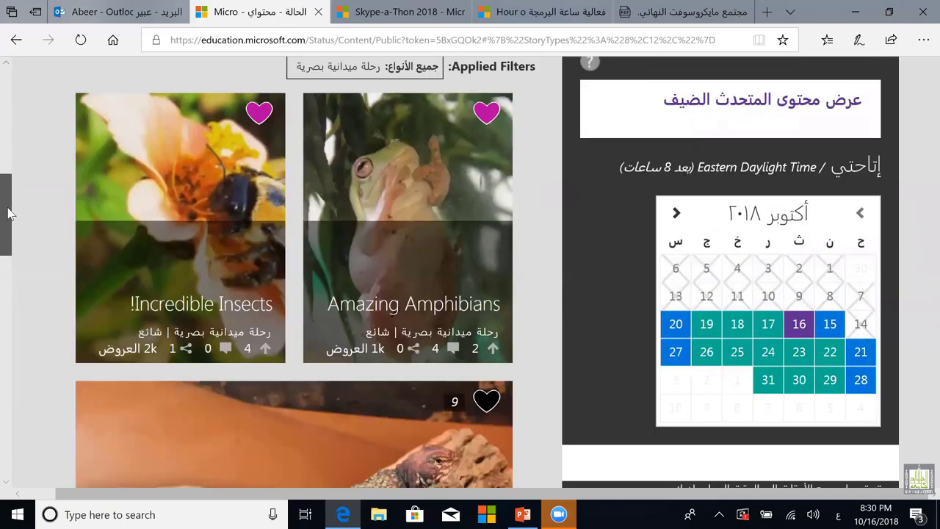
pyautogui.scroll(1, 7, 226)
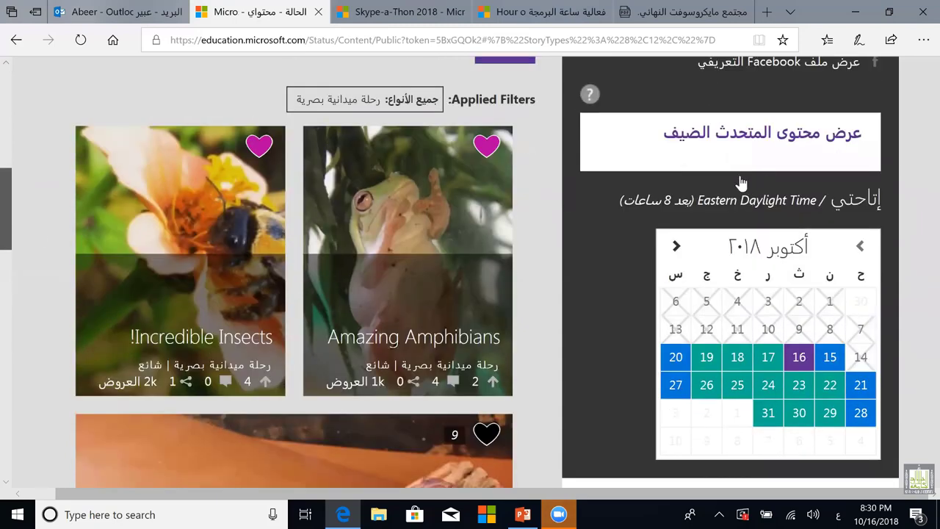
pyautogui.scroll(-3, 742, 182)
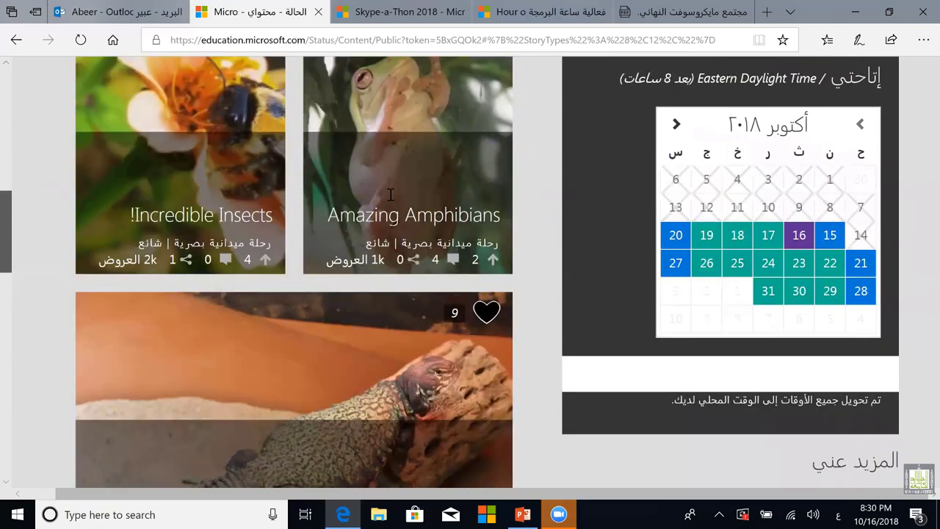
pyautogui.scroll(-2, 7, 227)
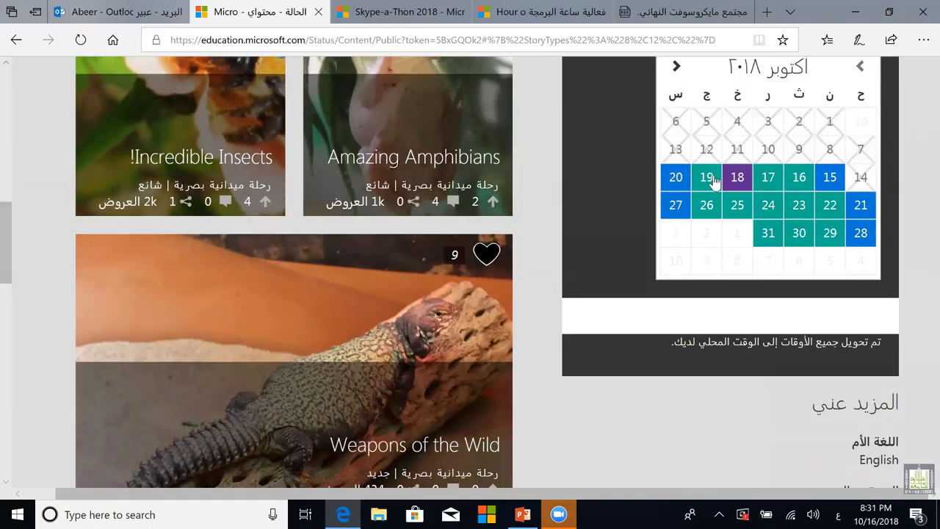
pyautogui.scroll(3, 715, 182)
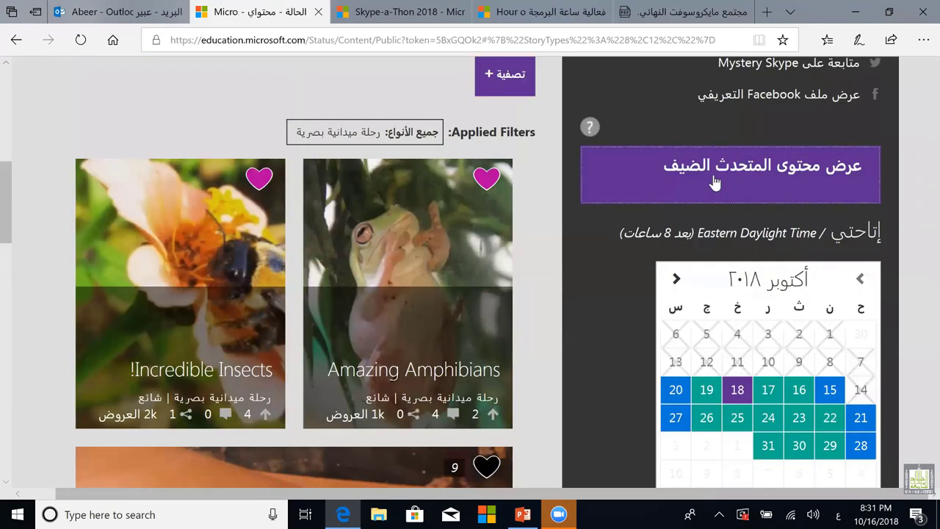
pyautogui.click(715, 181)
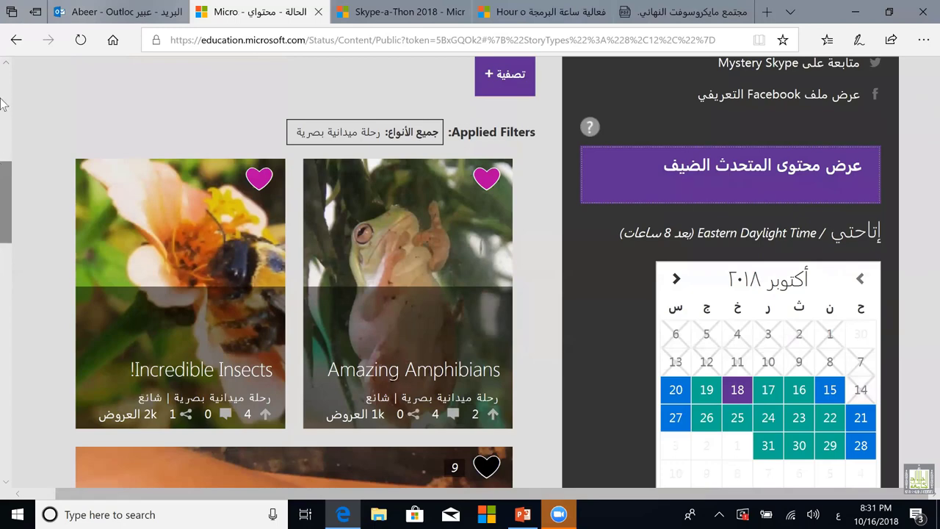
# Leave the Genovesi Environmental Study Center content and profile pages and return to the educator directory (تواصل مع المعلمين الآخرين).
pyautogui.scroll(3, 22, 92)
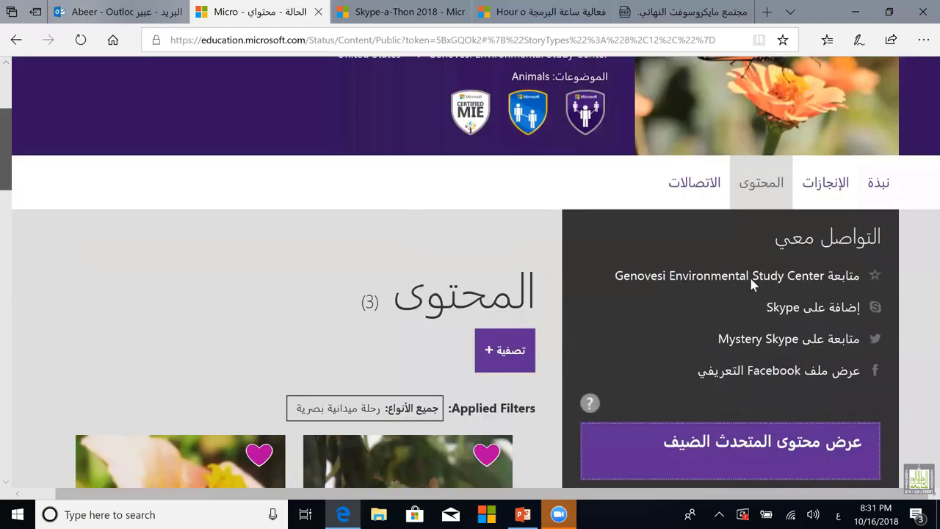
pyautogui.scroll(1, 749, 274)
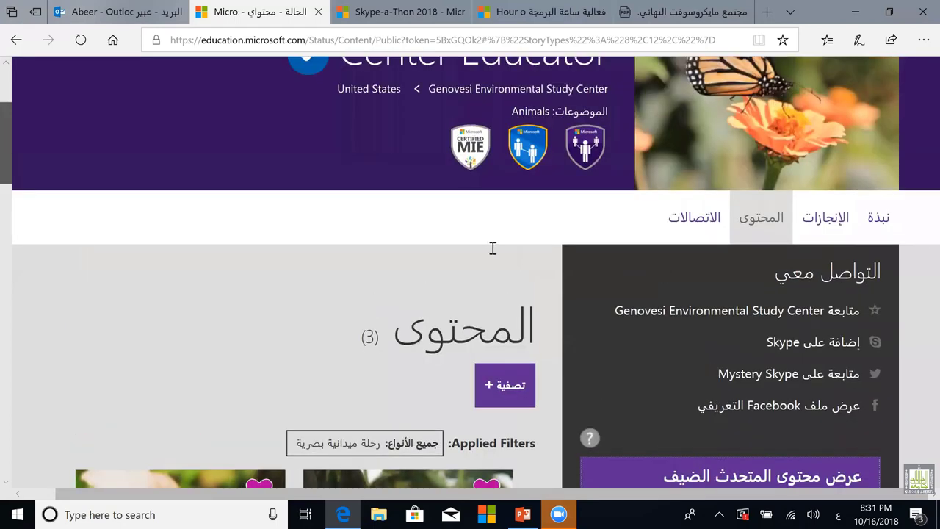
pyautogui.scroll(2, 493, 248)
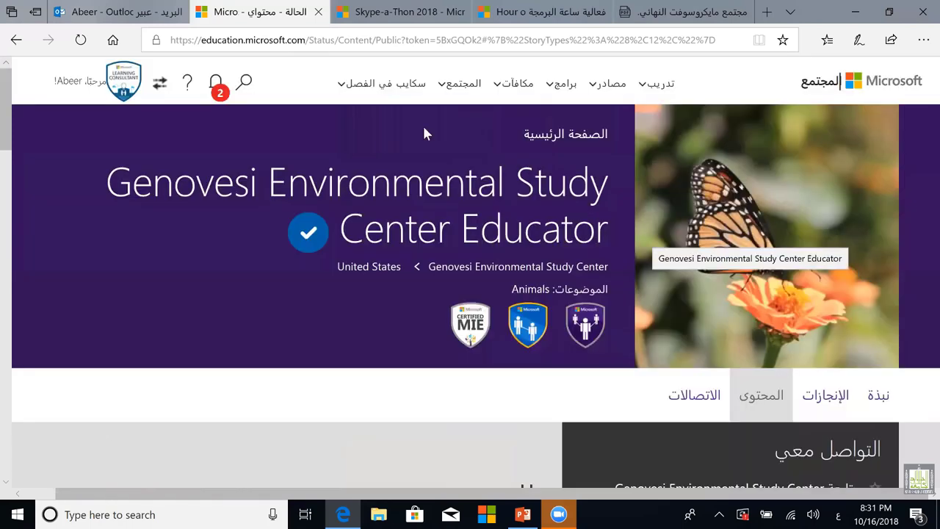
pyautogui.click(15, 41)
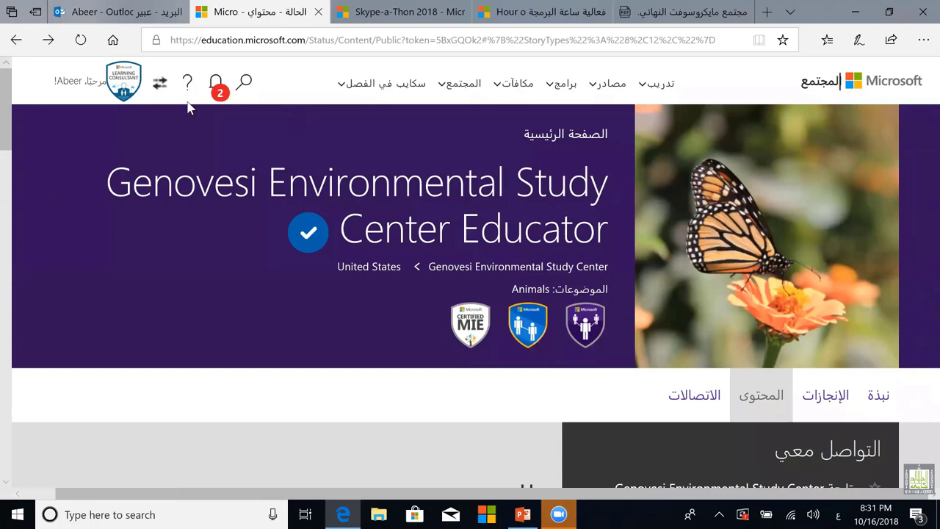
pyautogui.click(16, 40)
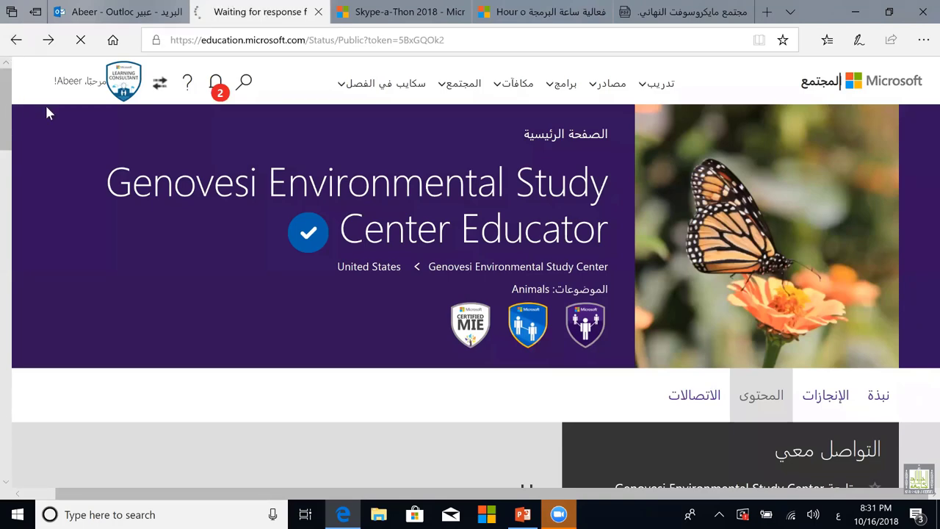
pyautogui.scroll(-2, 45, 112)
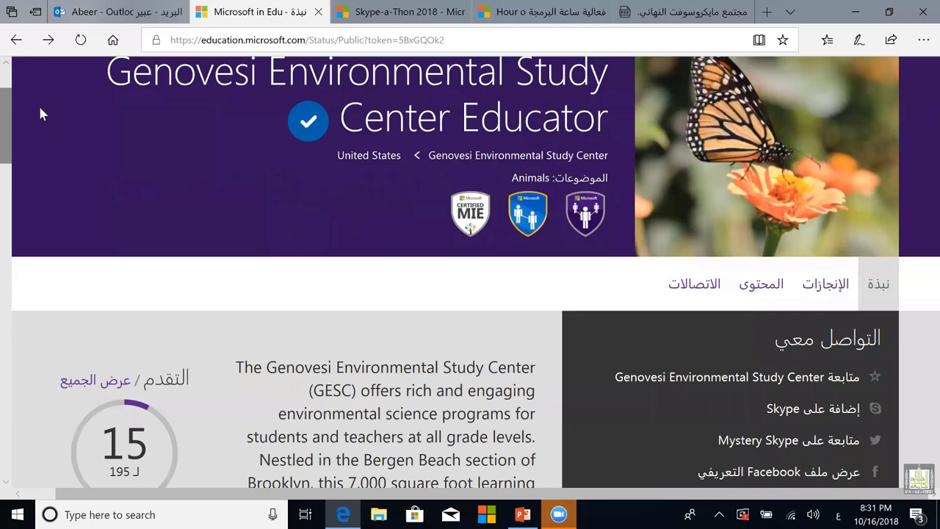
pyautogui.hotkey('alt', 'Left')
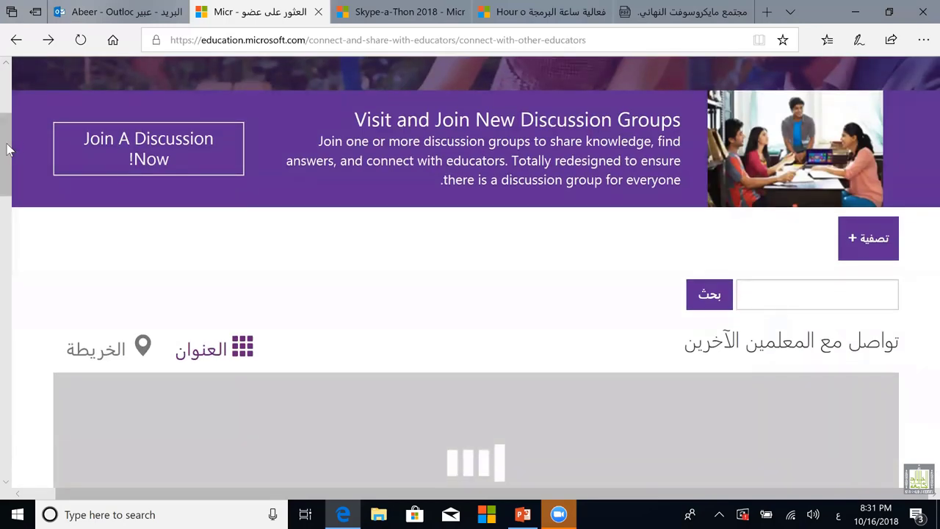
pyautogui.scroll(-2, 7, 169)
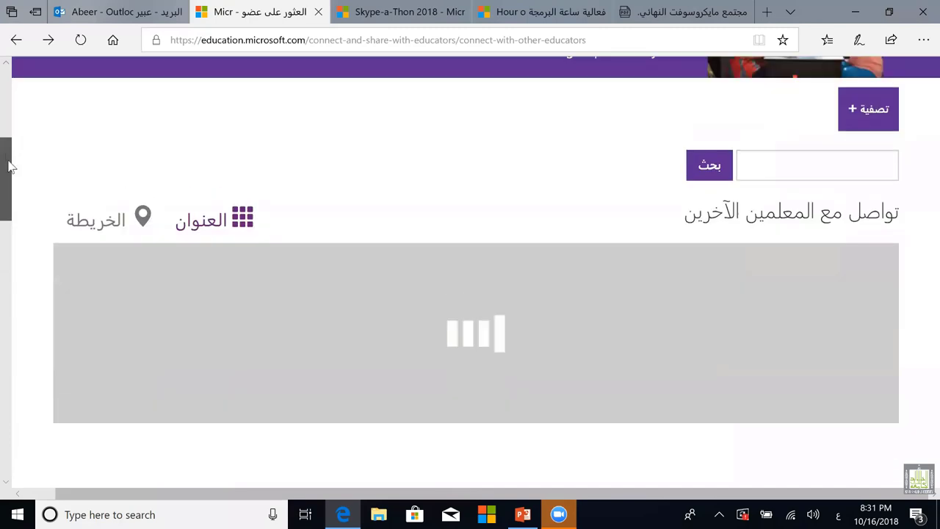
pyautogui.scroll(1, 6, 147)
pyautogui.scroll(-1, 6, 136)
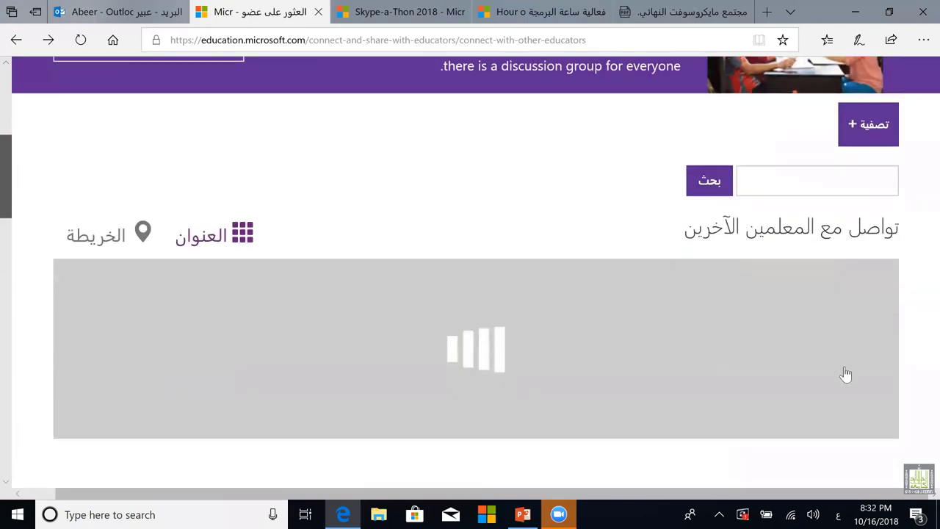
pyautogui.scroll(3, 846, 376)
pyautogui.scroll(1, 729, 412)
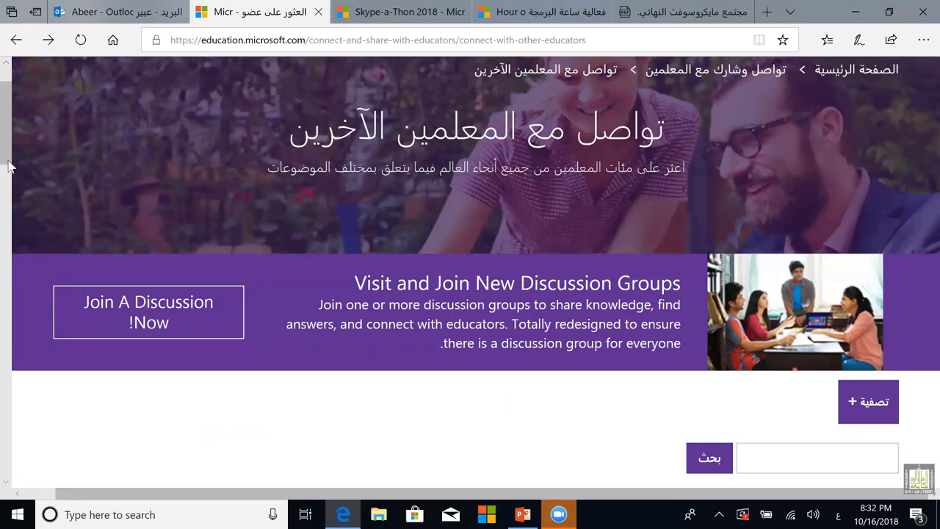
pyautogui.moveTo(6, 143); pyautogui.dragTo(278, 100)
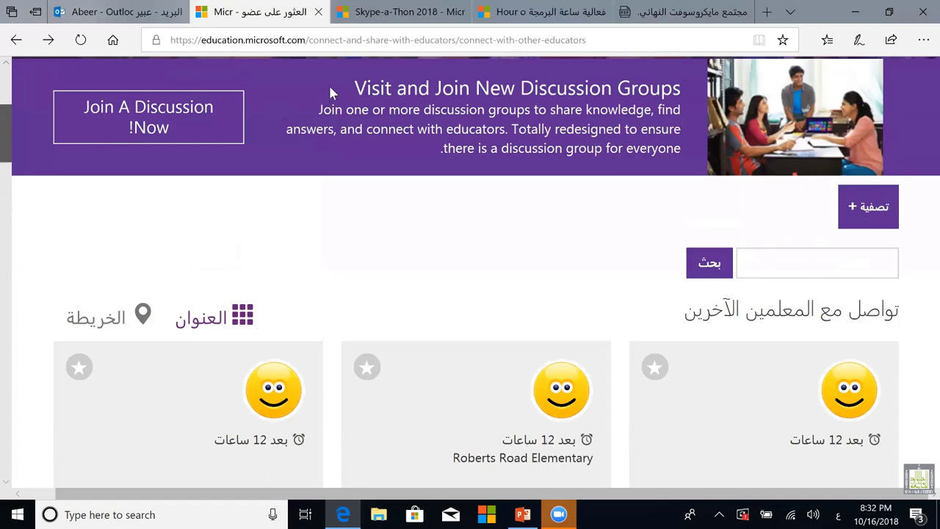
# Open the virtual field trips page (رحلات ميدانية افتراضية) among the Skype in the Classroom options for connecting with experts.
pyautogui.scroll(4, 346, 92)
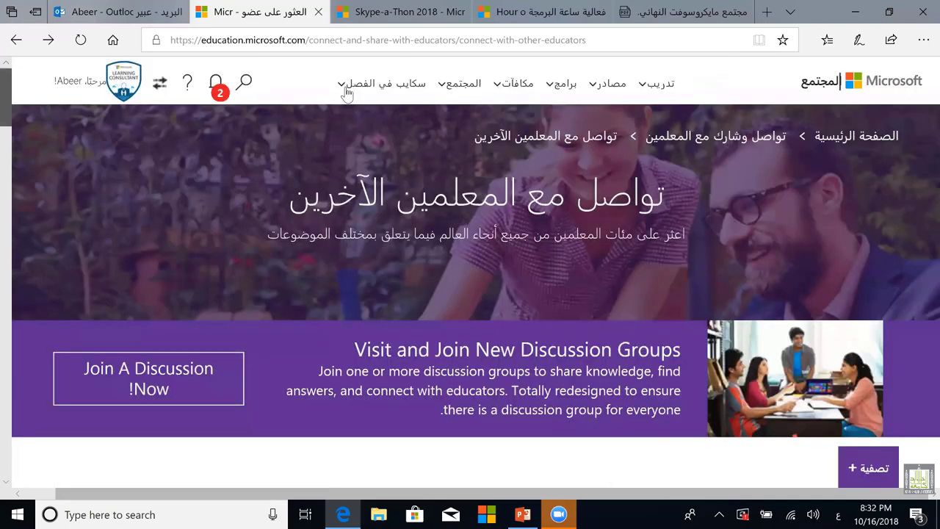
pyautogui.click(348, 94)
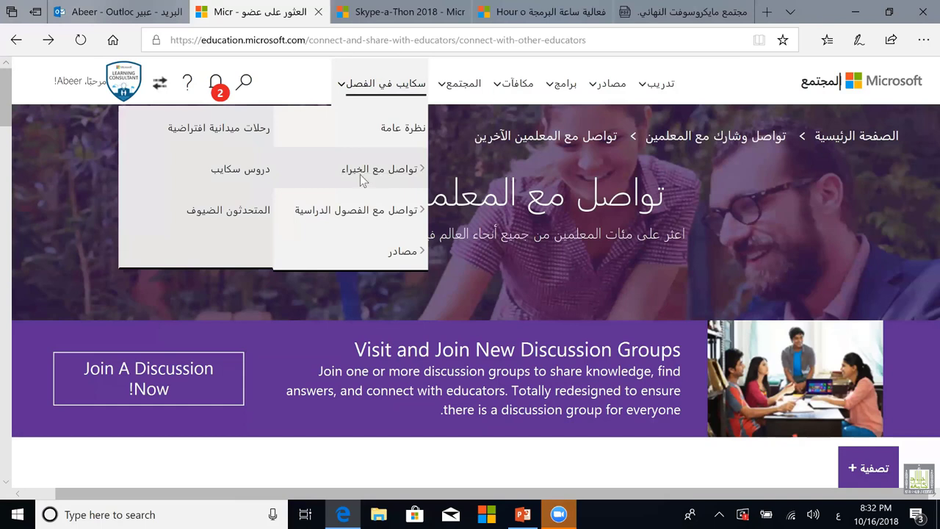
pyautogui.moveTo(362, 213)
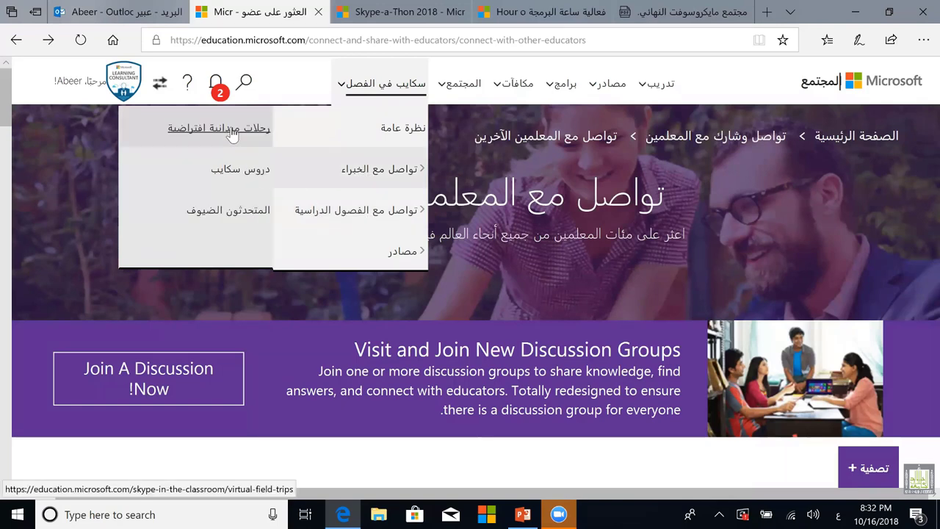
pyautogui.click(220, 137)
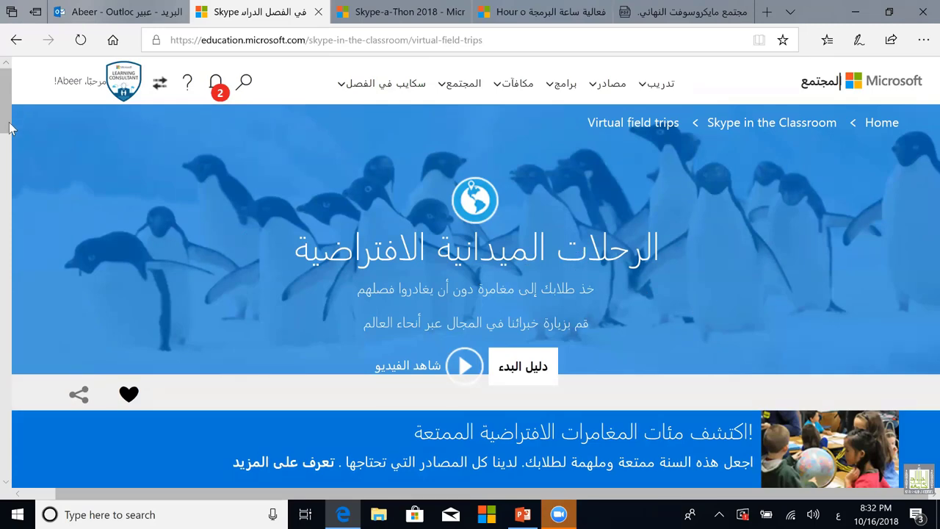
# Look through the virtual field trips introduction and the embedded Virtual Field Trips Quick Start Guide.
pyautogui.scroll(-3, 11, 146)
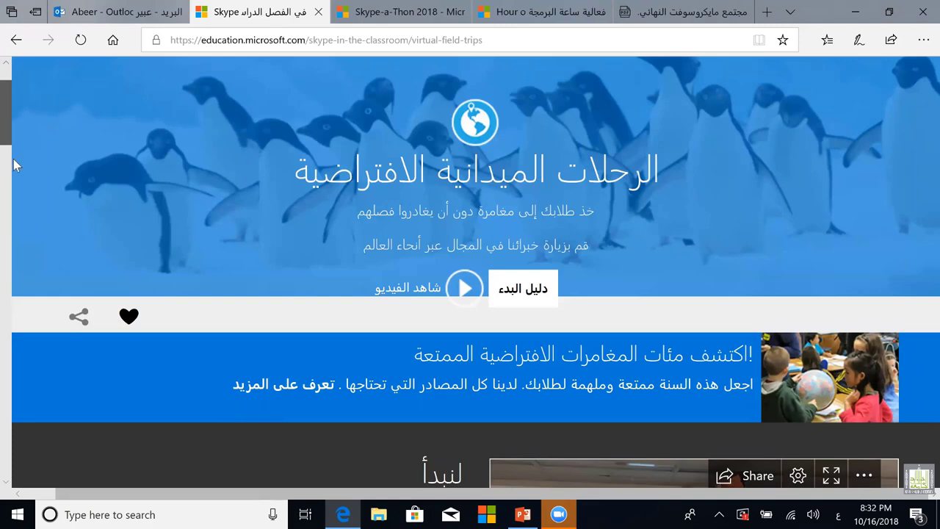
pyautogui.scroll(-1, 15, 173)
pyautogui.scroll(-2, 14, 173)
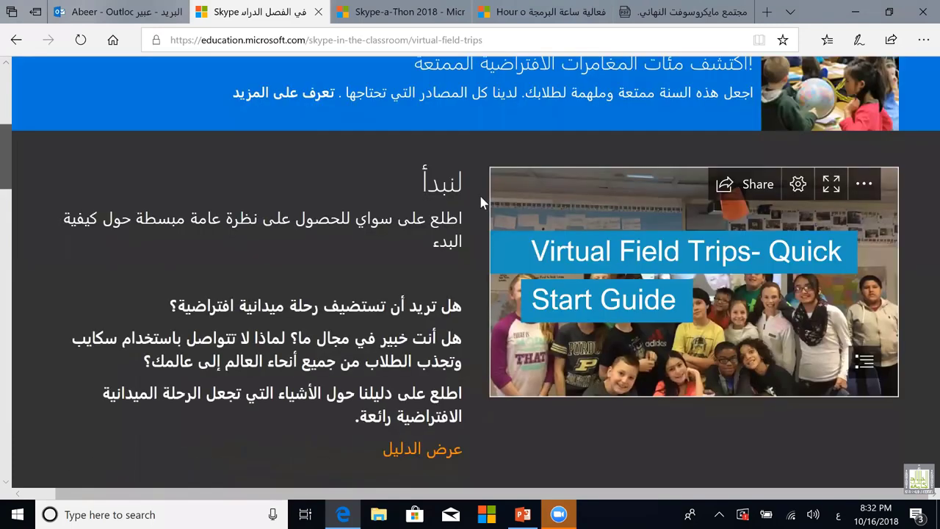
pyautogui.scroll(-1, 874, 183)
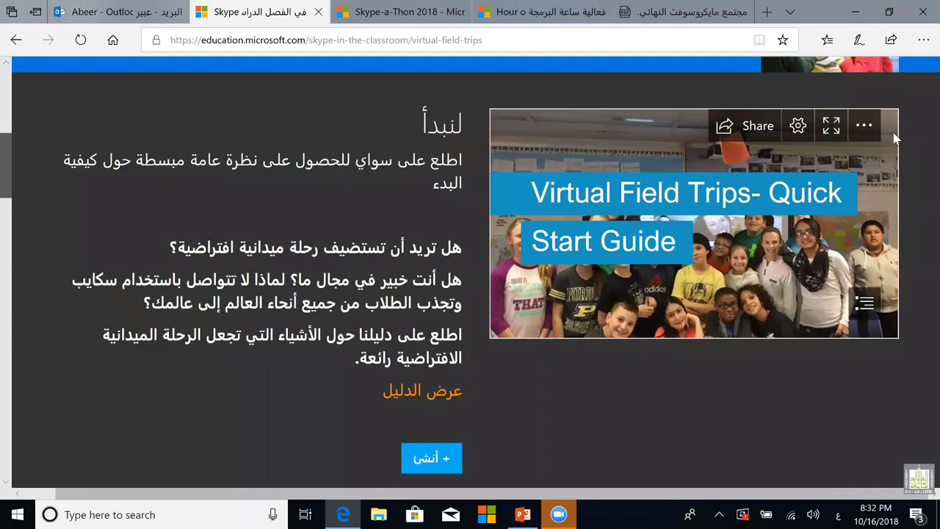
pyautogui.scroll(-1, 895, 195)
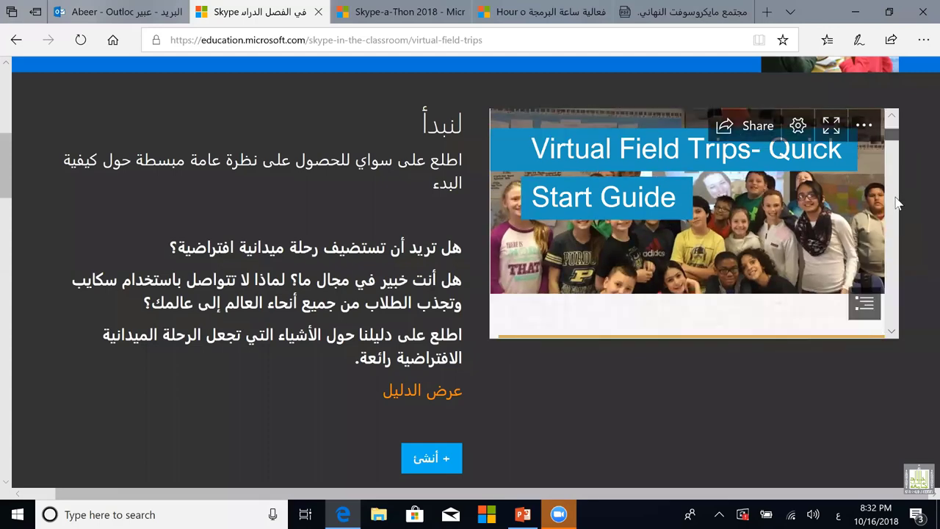
pyautogui.scroll(-5, 896, 203)
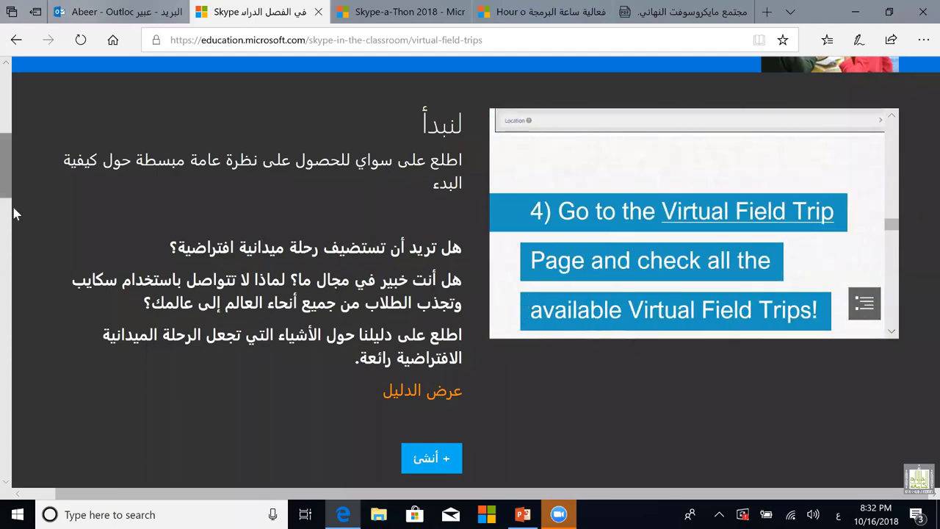
# Browse the new and popular virtual field trips, and open the Skype in the Classroom Partners page.
pyautogui.scroll(-4, 13, 211)
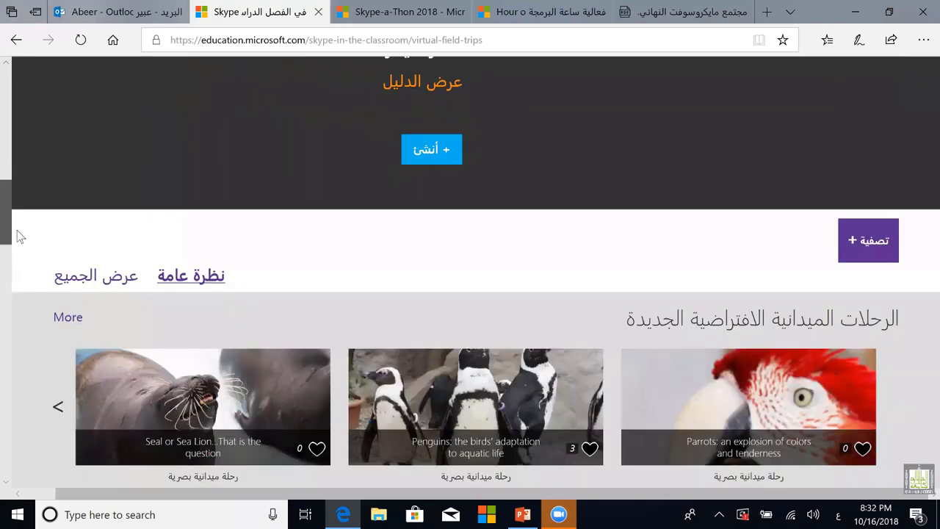
pyautogui.scroll(-2, 19, 243)
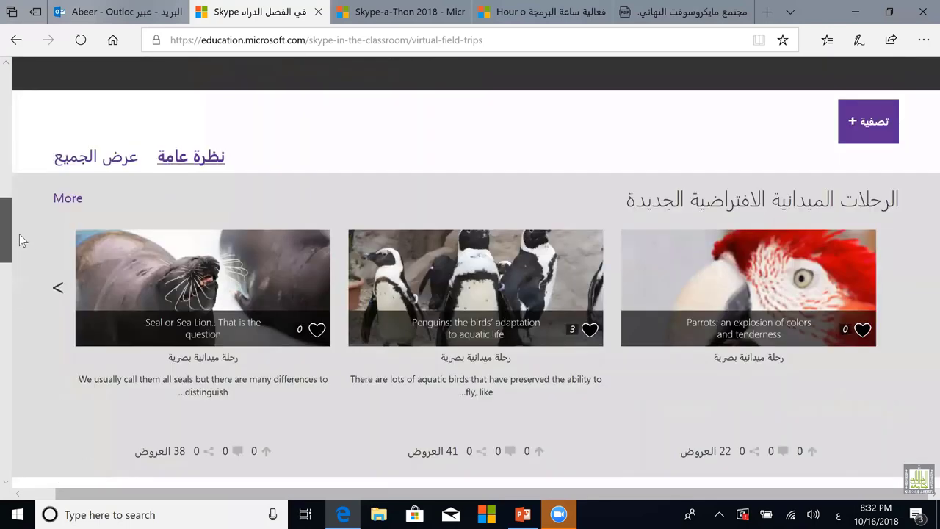
pyautogui.scroll(-1, 19, 233)
pyautogui.scroll(1, 19, 233)
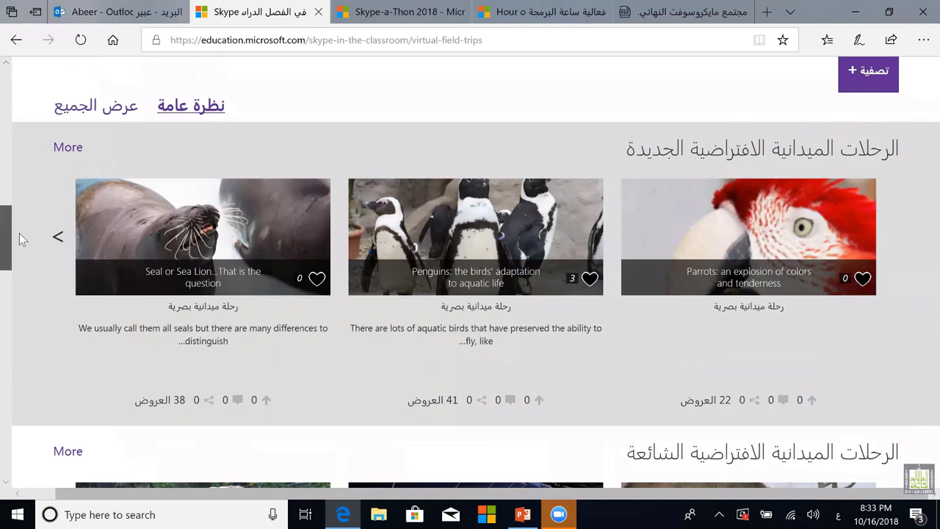
pyautogui.scroll(-1, 23, 264)
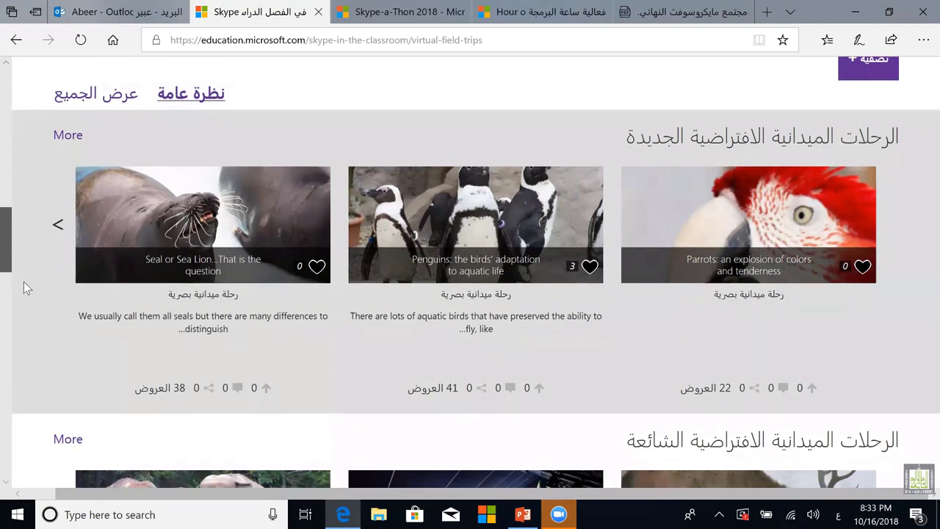
pyautogui.scroll(-1, 27, 316)
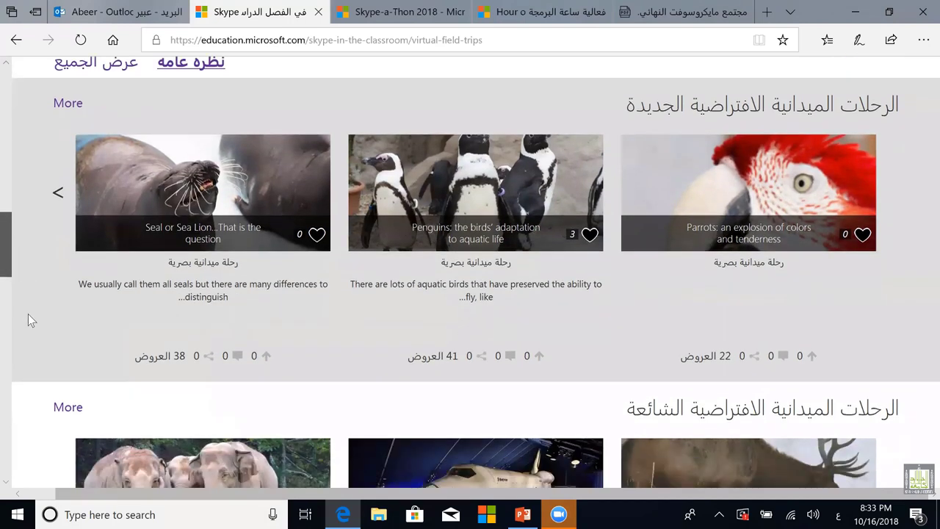
pyautogui.scroll(-5, 413, 346)
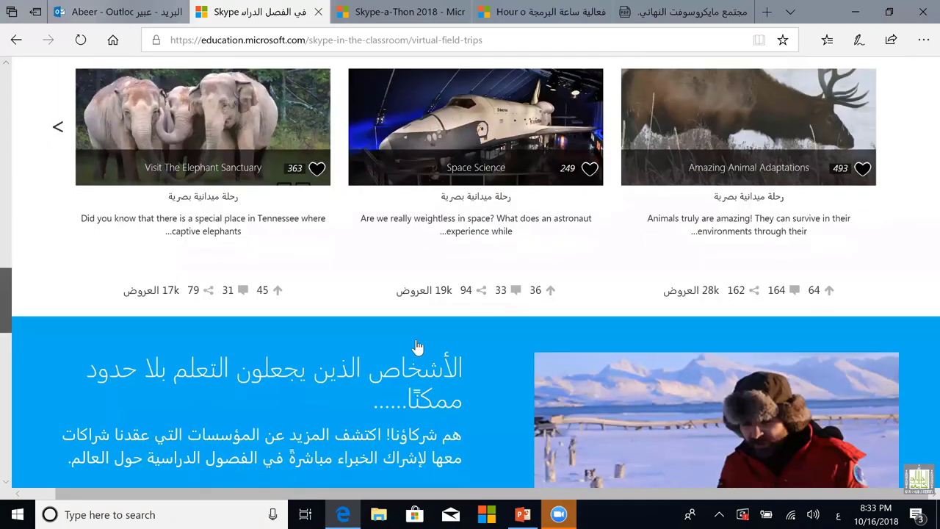
pyautogui.scroll(-3, 416, 346)
pyautogui.click(417, 346)
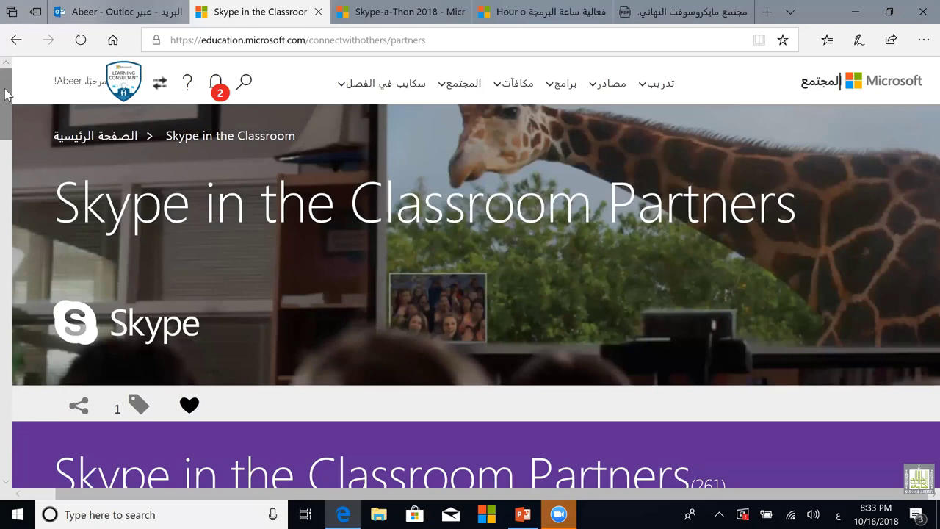
# Browse the Skype in the Classroom partners and open the National Museum of Egyptian Civilization profile.
pyautogui.scroll(-2, 17, 152)
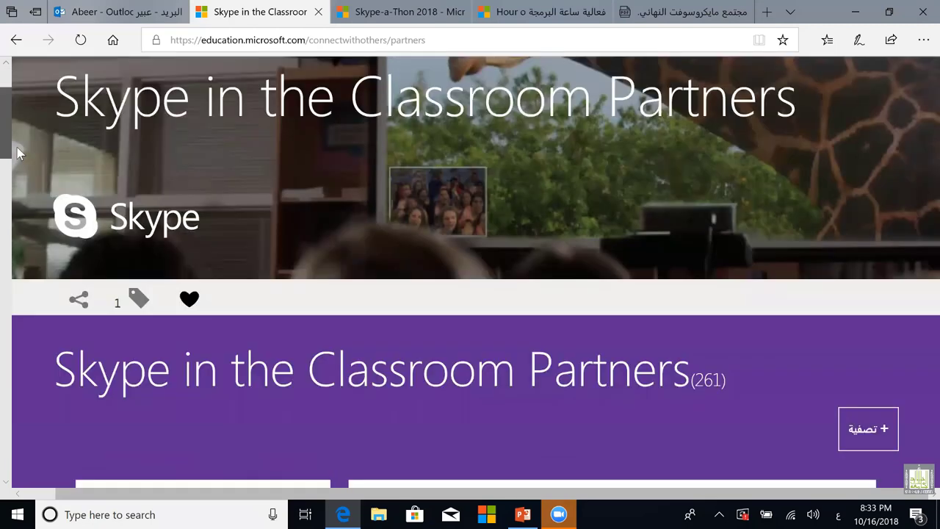
pyautogui.scroll(-1, 19, 154)
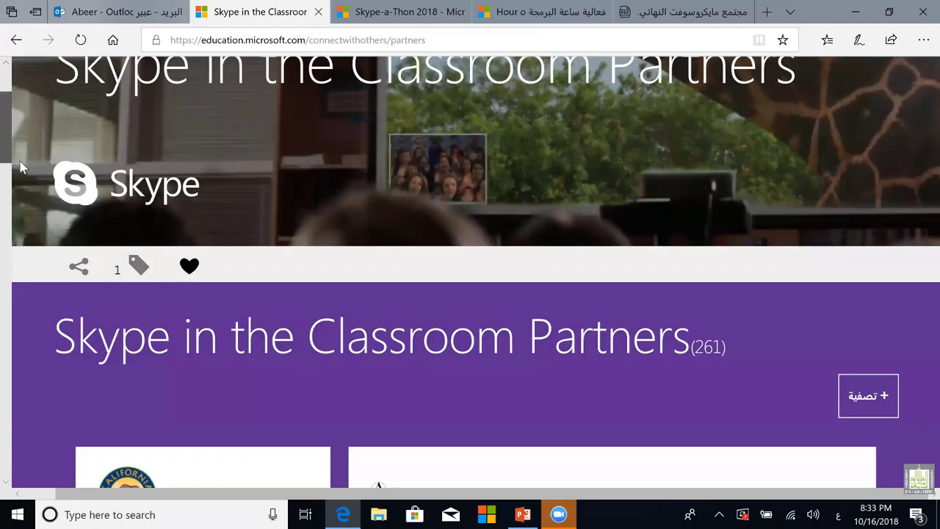
pyautogui.scroll(-3, 20, 169)
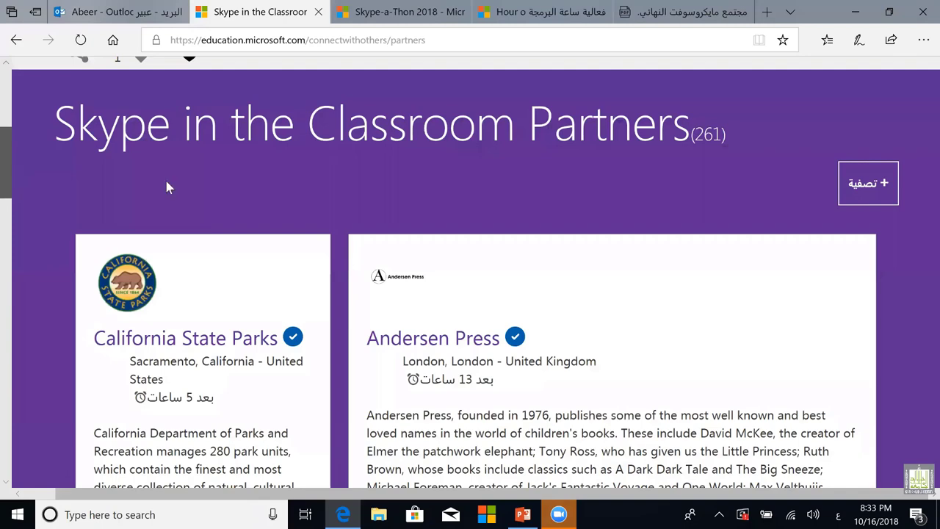
pyautogui.scroll(-1, 166, 184)
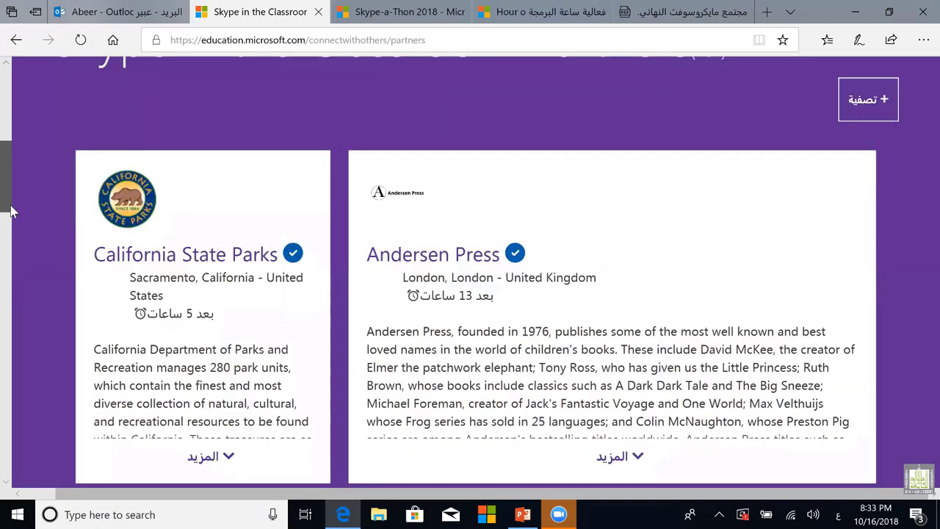
pyautogui.scroll(-1, 10, 209)
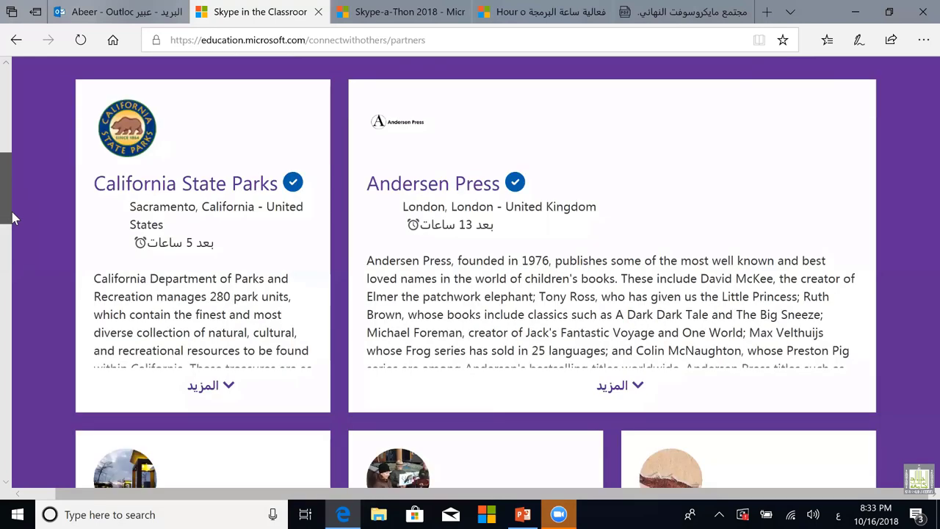
pyautogui.scroll(-3, 13, 217)
pyautogui.scroll(-1, 12, 217)
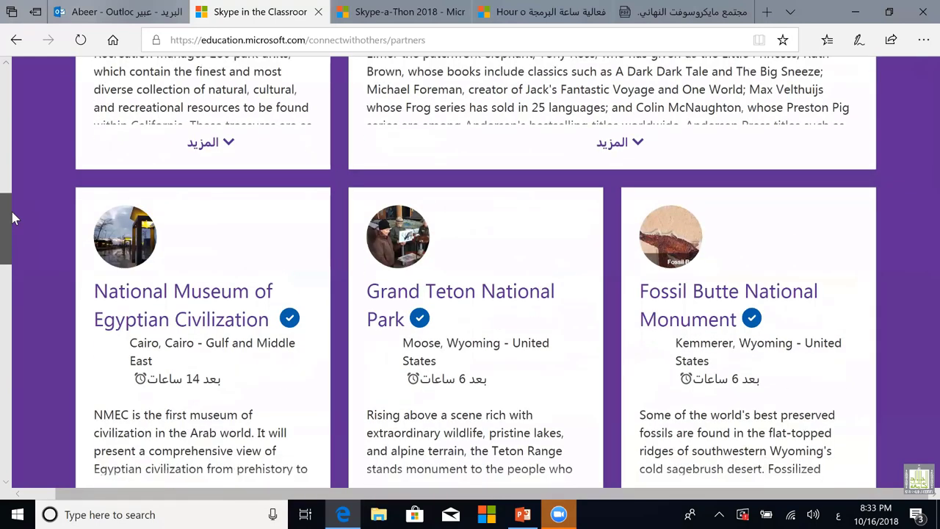
pyautogui.scroll(-1, 13, 218)
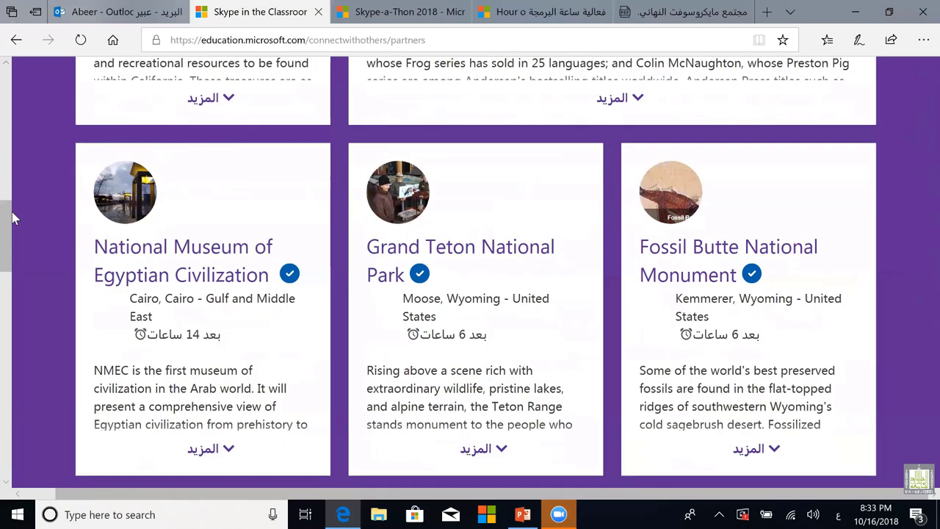
pyautogui.click(190, 254)
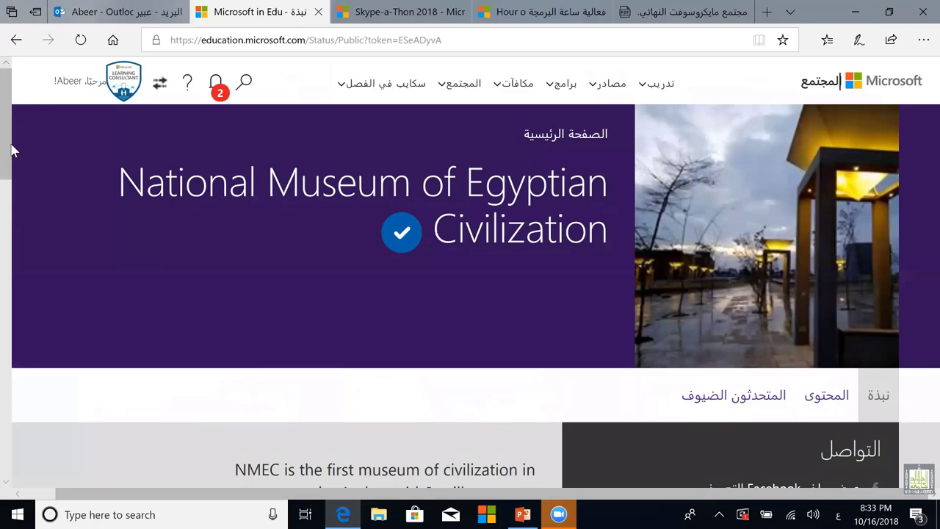
# Look through the National Museum of Egyptian Civilization profile overview and open its guest speakers section (المتحدثون الضيوف).
pyautogui.scroll(-2, 9, 125)
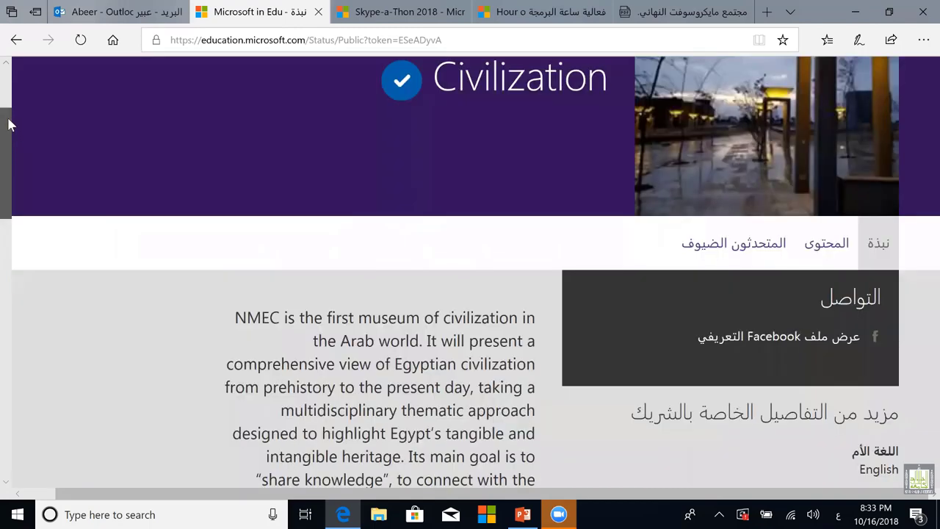
pyautogui.scroll(-1, 8, 137)
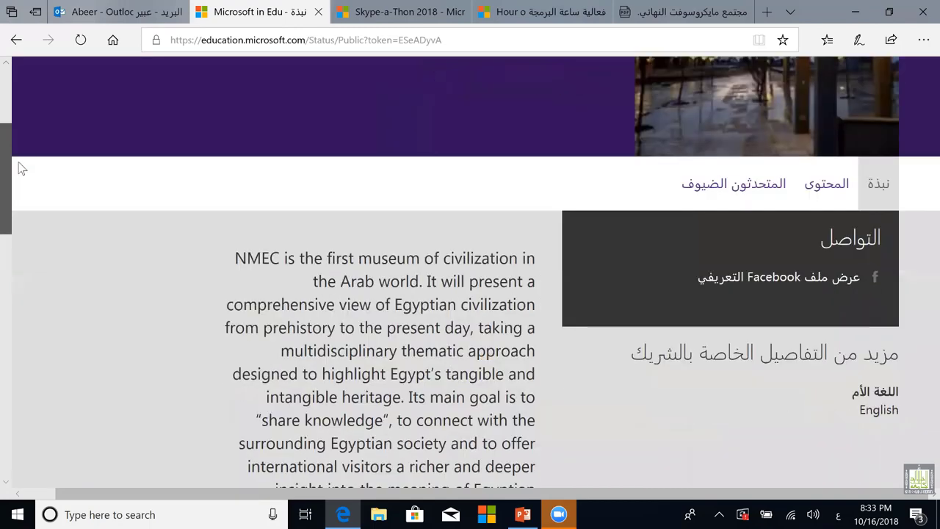
pyautogui.scroll(2, 20, 177)
pyautogui.scroll(-1, 22, 187)
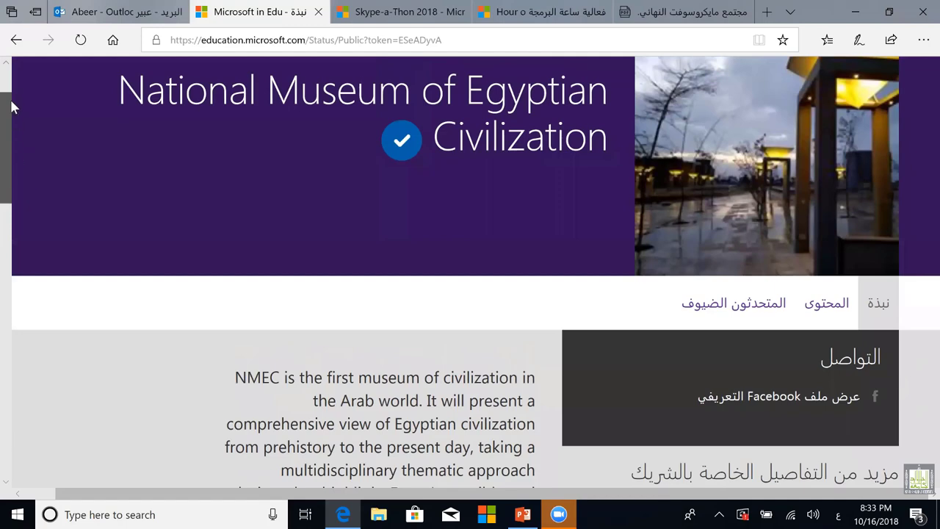
pyautogui.scroll(-2, 10, 103)
pyautogui.scroll(3, 109, 137)
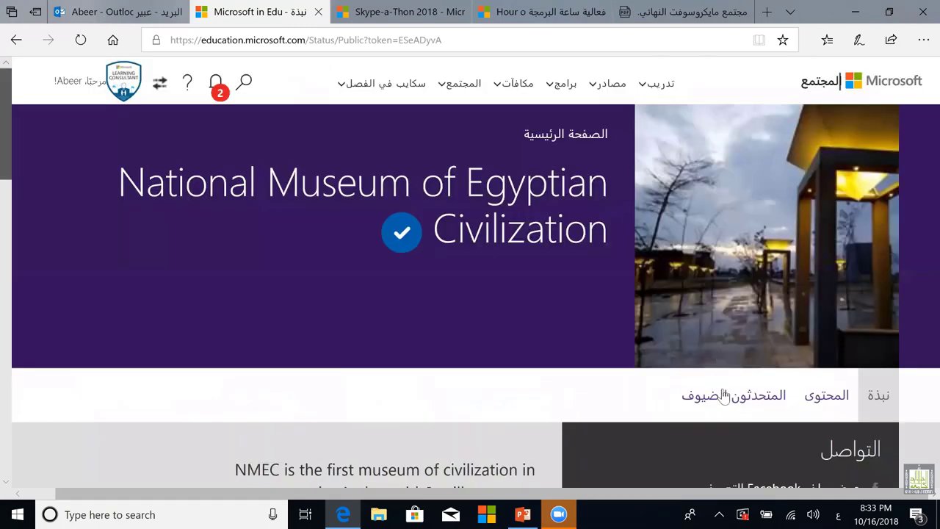
pyautogui.click(724, 395)
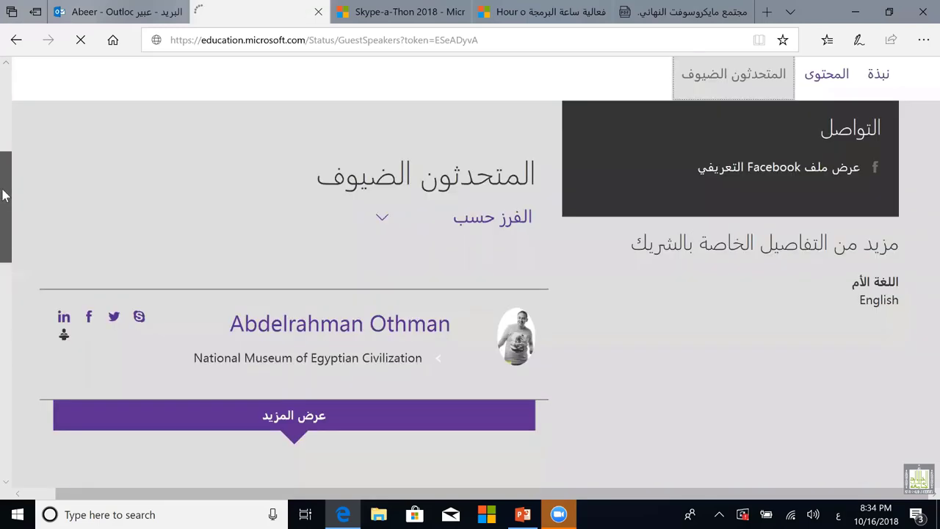
# Find the museum's guest speaker in the guest speakers list and open that speaker's profile.
pyautogui.moveTo(5, 196); pyautogui.dragTo(11, 151)
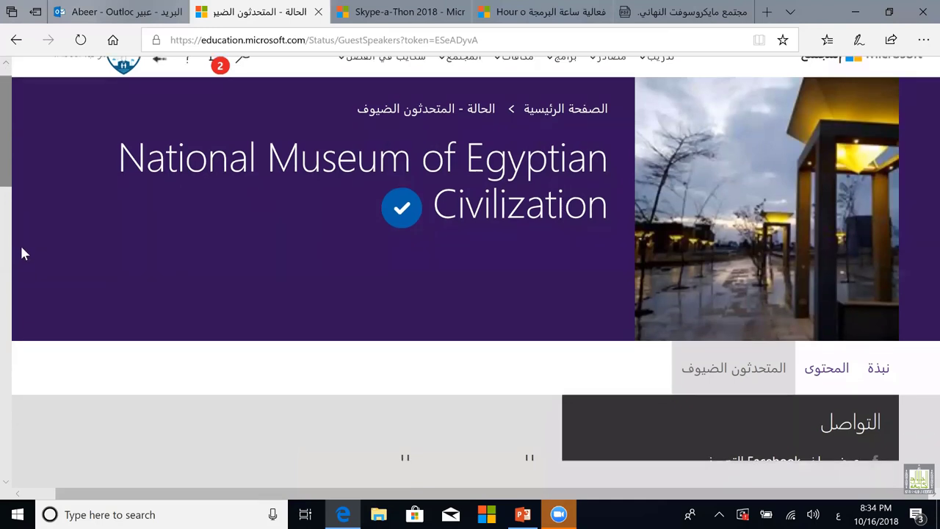
pyautogui.scroll(-5, 373, 239)
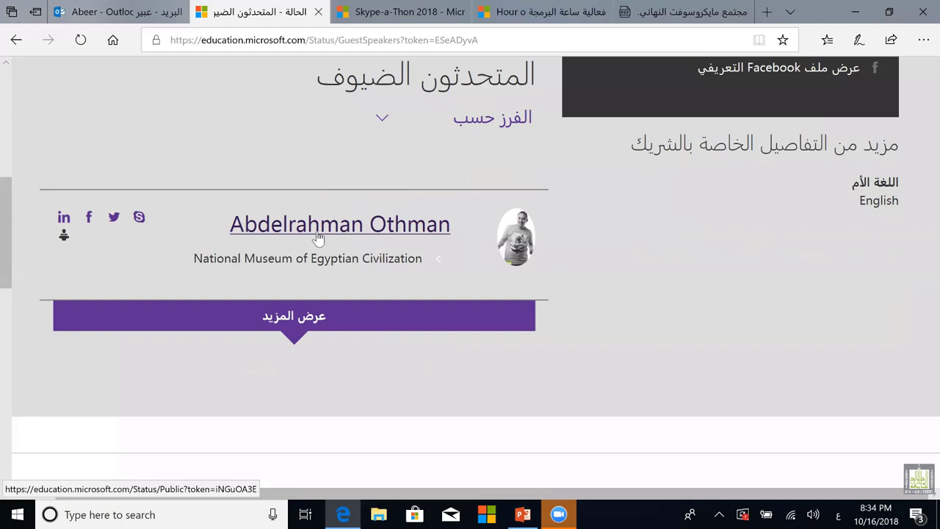
pyautogui.click(318, 237)
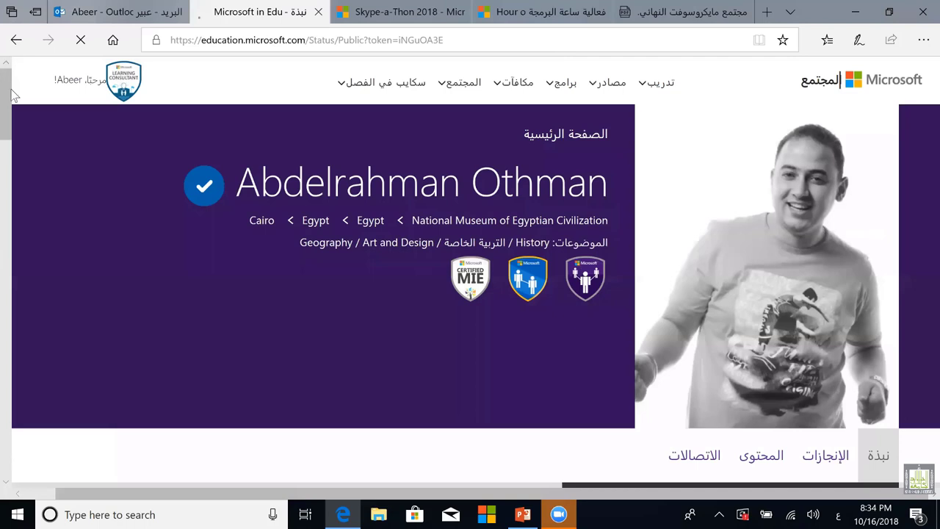
# Review the guest speaker's contact and session options, and page through the "My Museum in Your Classroom" Sway presentation.
pyautogui.scroll(-6, 21, 152)
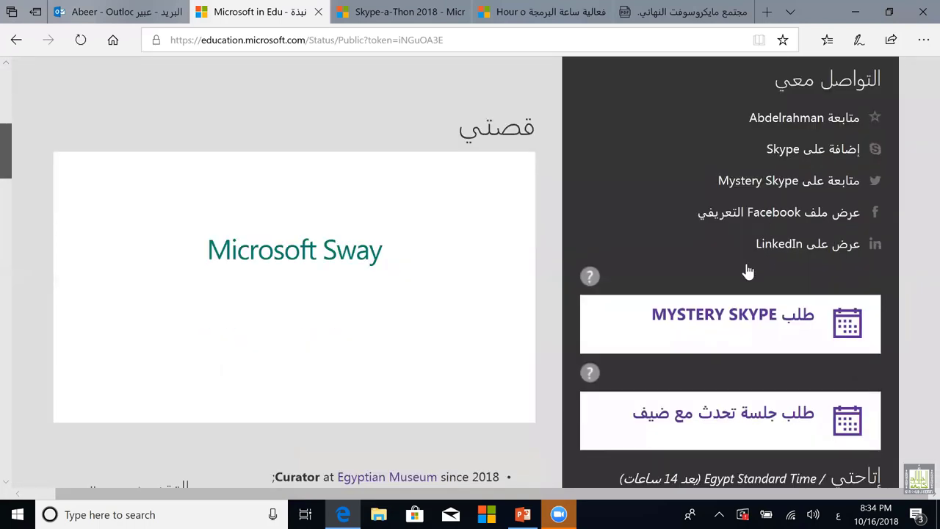
pyautogui.scroll(-1, 745, 269)
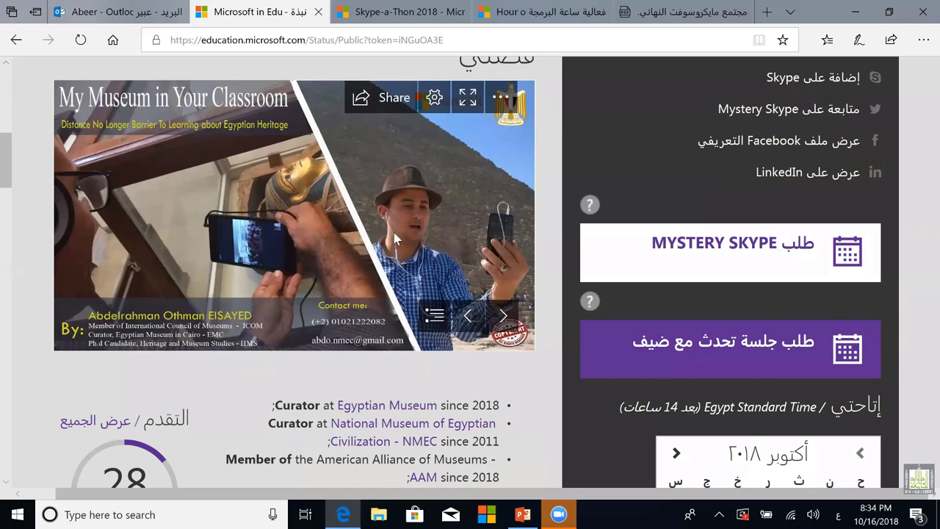
pyautogui.click(504, 317)
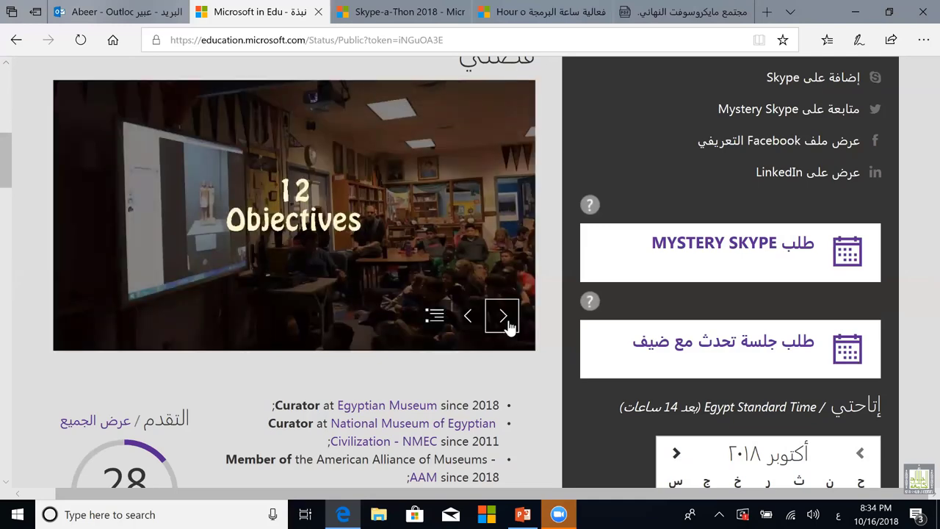
pyautogui.click(507, 322)
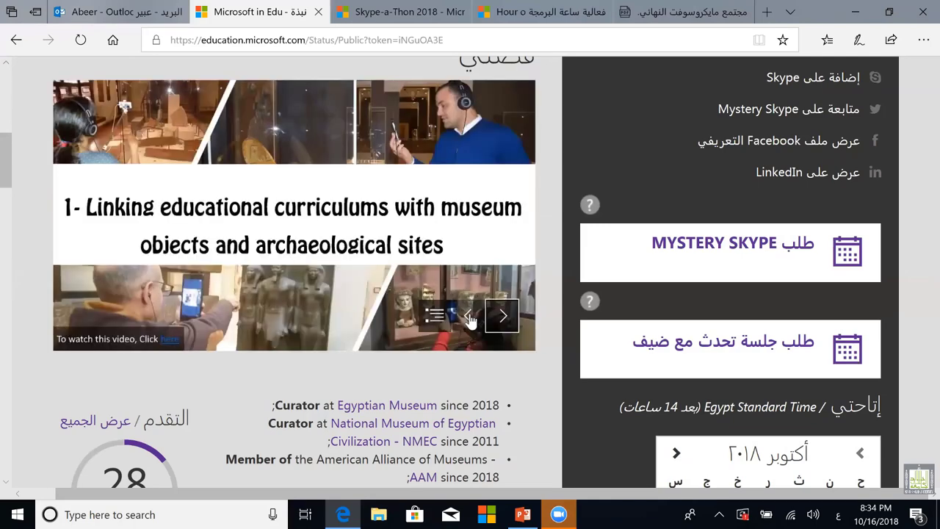
pyautogui.click(470, 319)
# Start a guest speaker session request (طلب جلسة تحدث مع ضيف) and choose 1 November 2018 as its date.
pyautogui.click(766, 351)
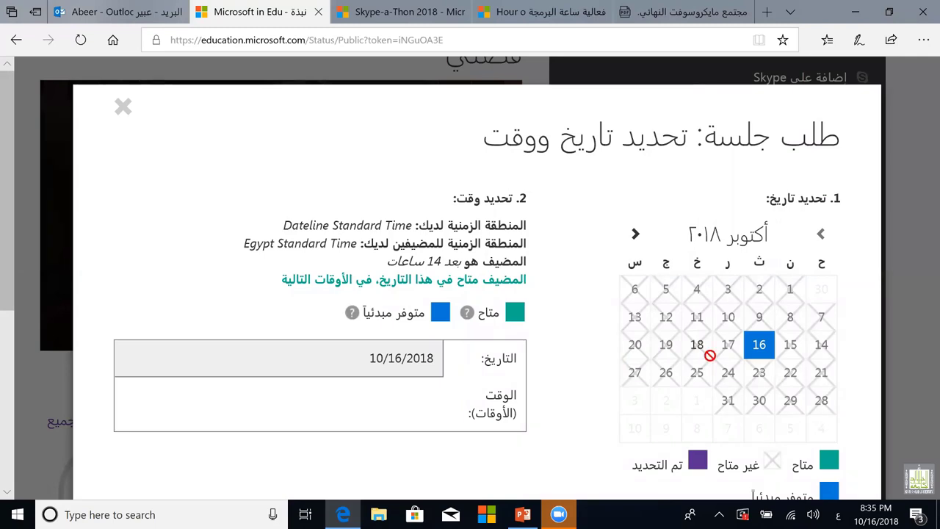
pyautogui.click(635, 236)
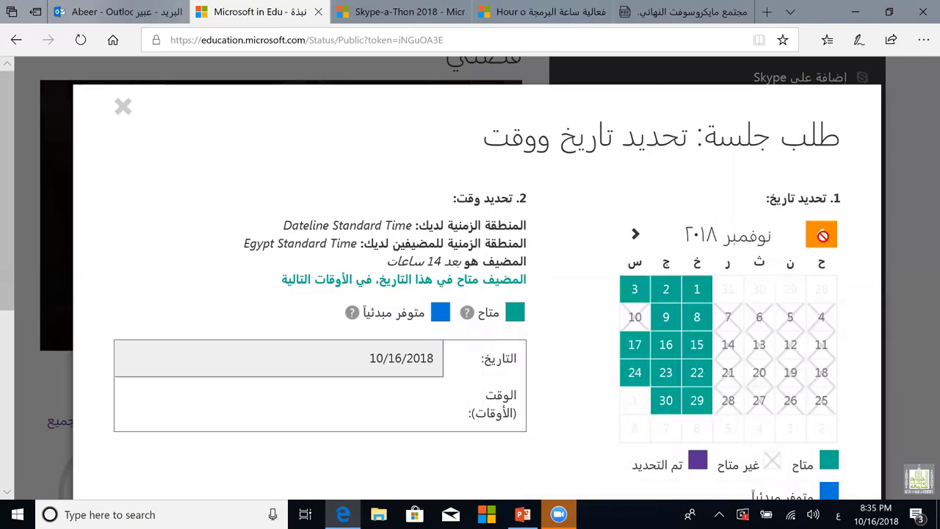
pyautogui.click(822, 235)
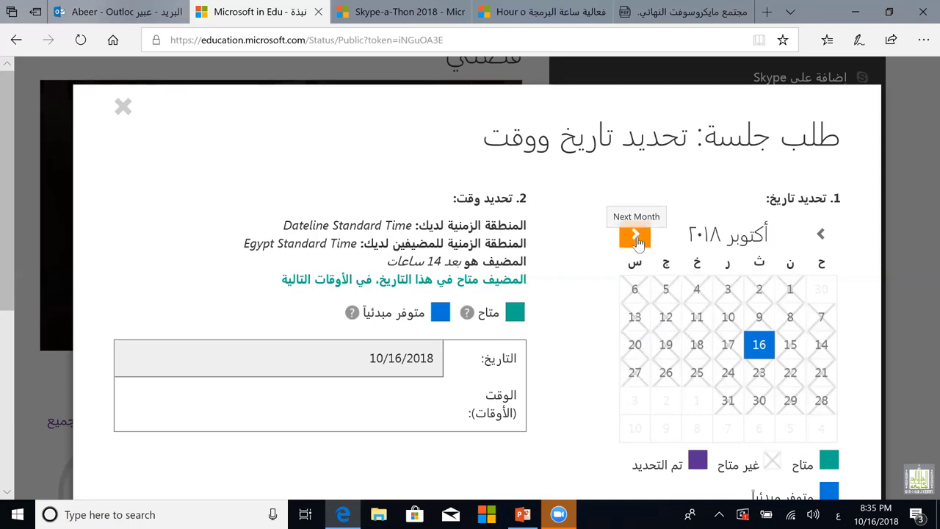
pyautogui.click(636, 238)
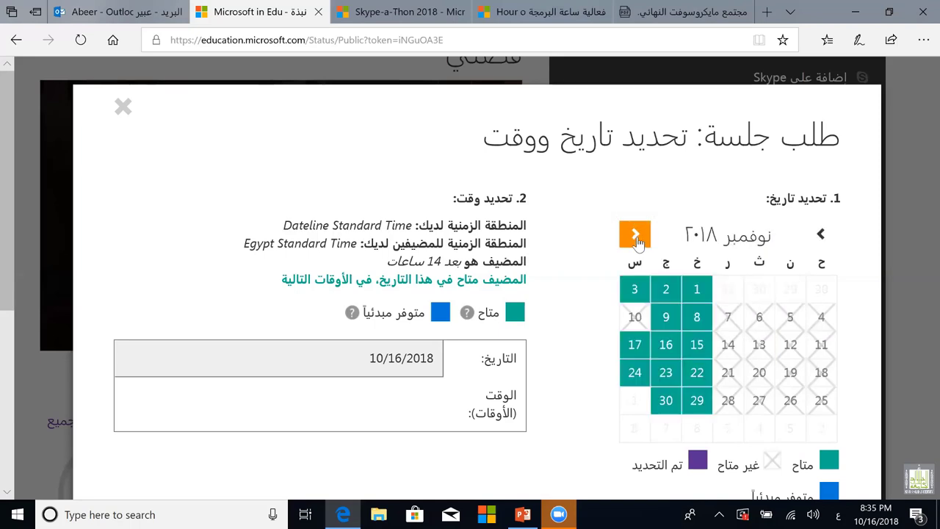
pyautogui.click(696, 290)
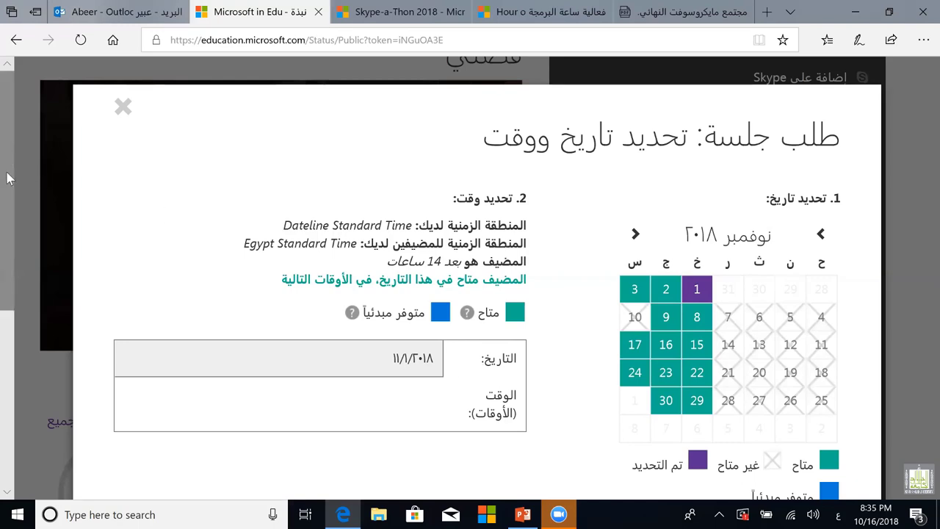
# Add the message "تعريف طلابي بالمتحف وأهميته وعناصره" to the session request and review the completed form.
pyautogui.scroll(-1, 13, 229)
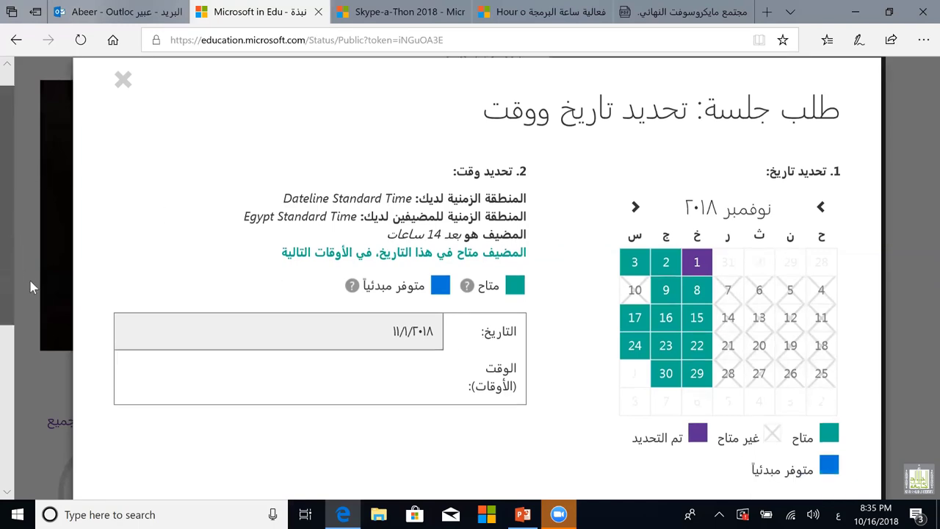
pyautogui.scroll(-5, 31, 286)
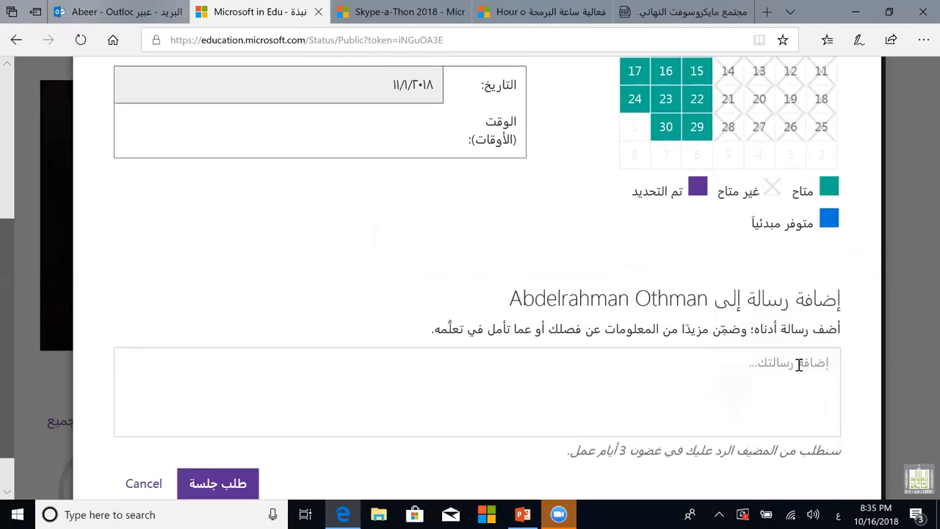
pyautogui.click(799, 365)
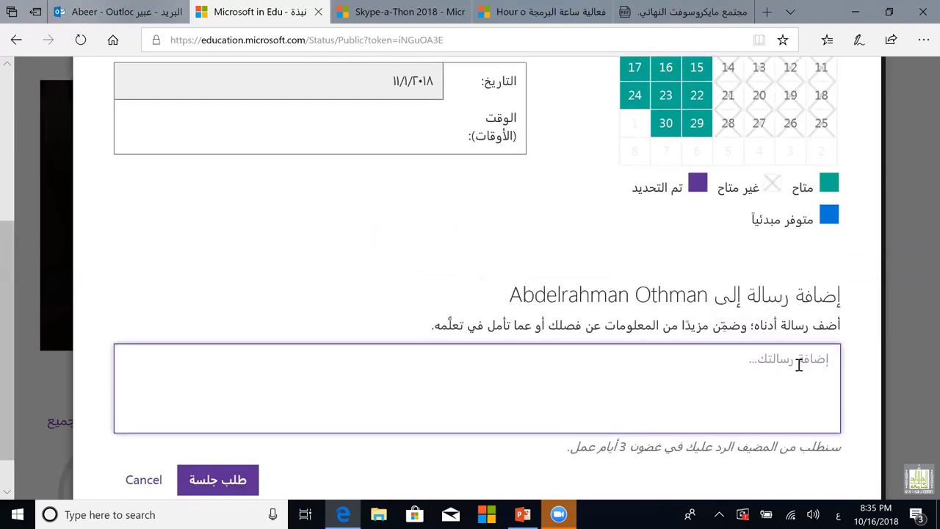
pyautogui.write('تعريف طلابي بال')
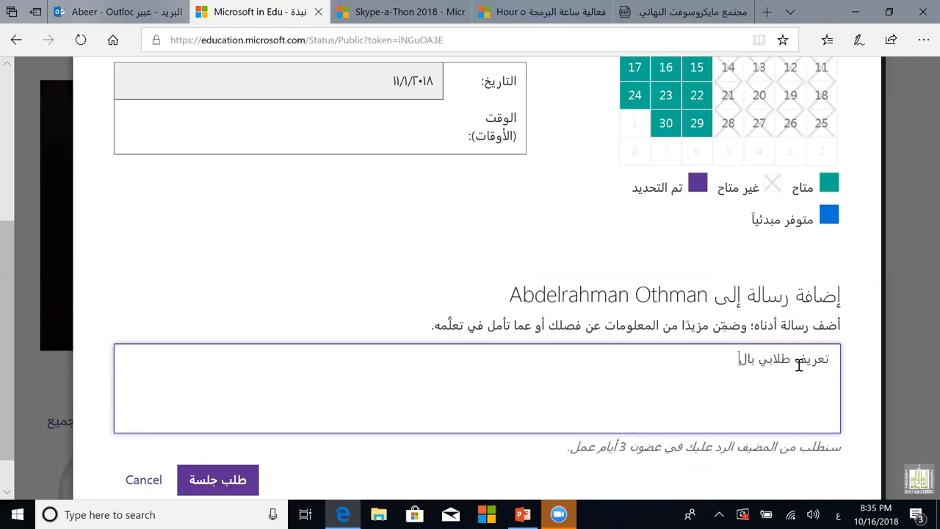
pyautogui.write('متحف وأهميته وع')
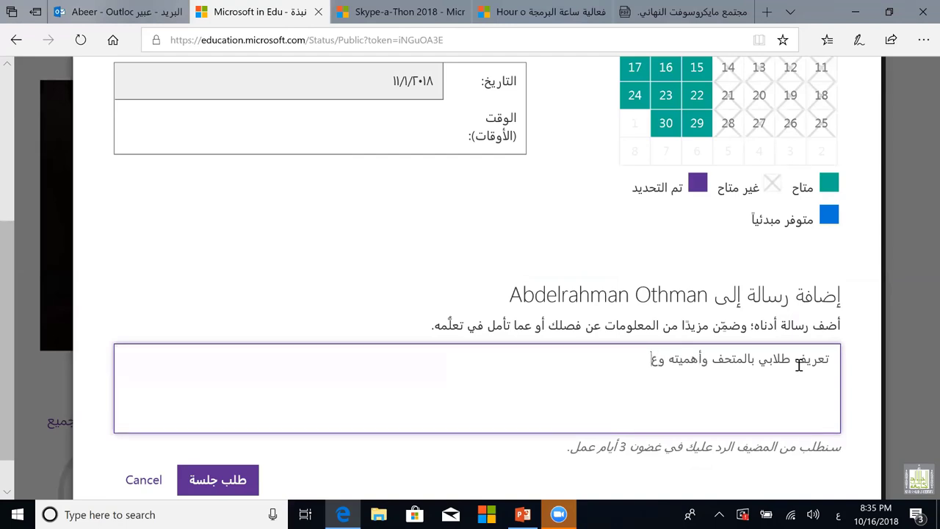
pyautogui.write('ناصره')
pyautogui.scroll(2, 10, 203)
pyautogui.scroll(1, 15, 299)
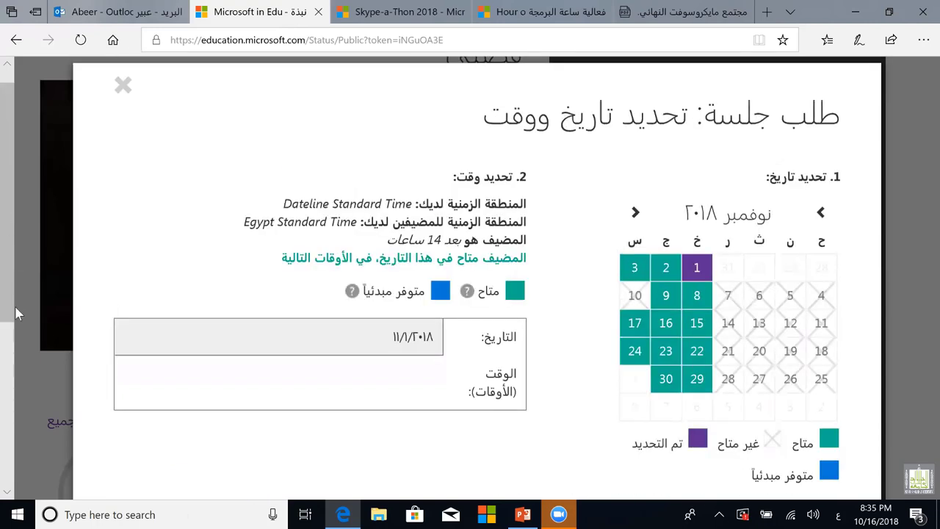
pyautogui.scroll(-2, 35, 402)
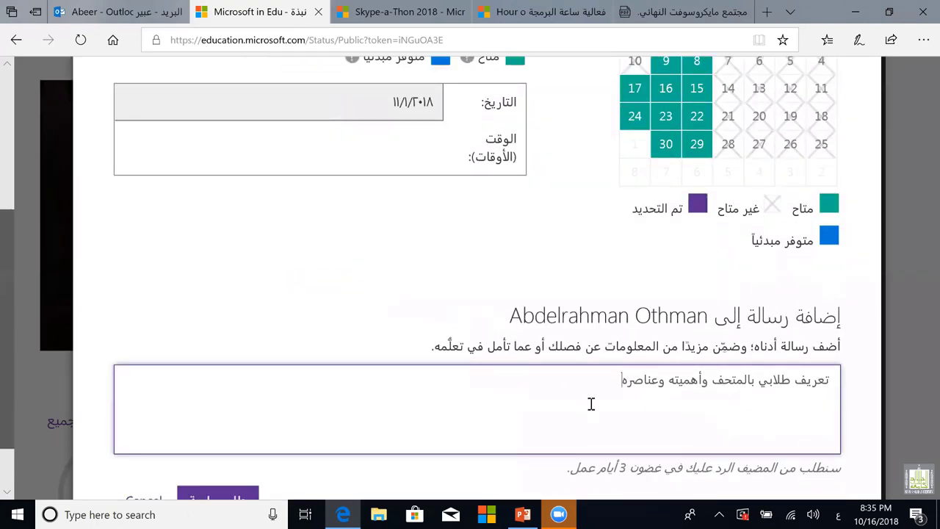
pyautogui.scroll(-1, 592, 404)
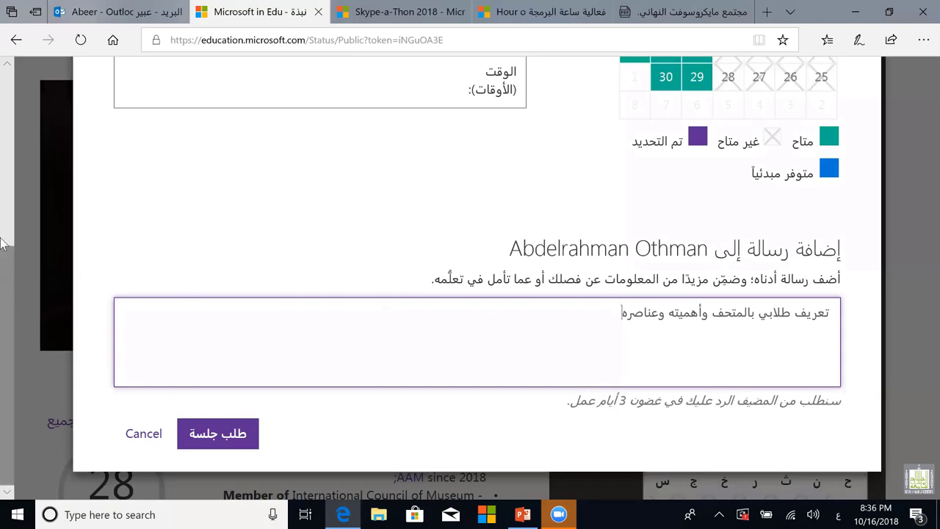
# Check the speaker's available dates month by month through April 2019, and close the session request without sending it.
pyautogui.scroll(1, 5, 244)
pyautogui.scroll(5, 135, 75)
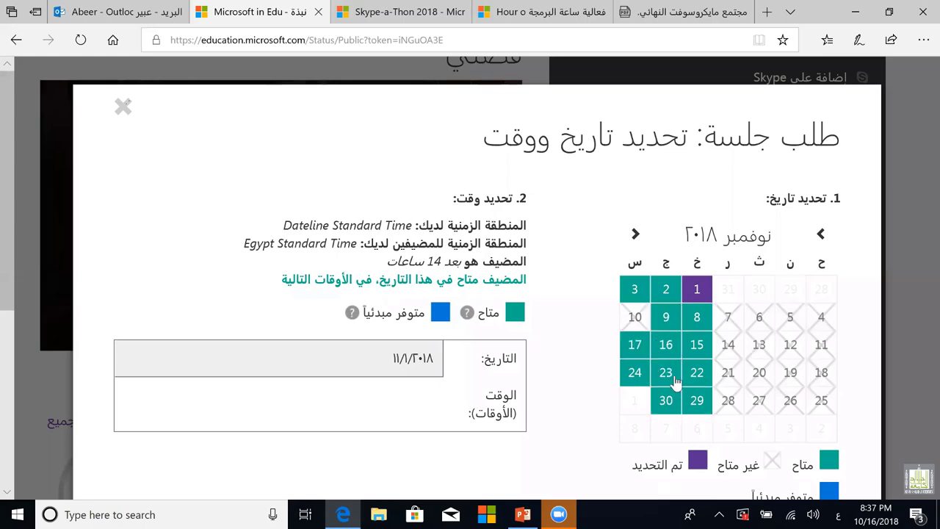
pyautogui.click(633, 235)
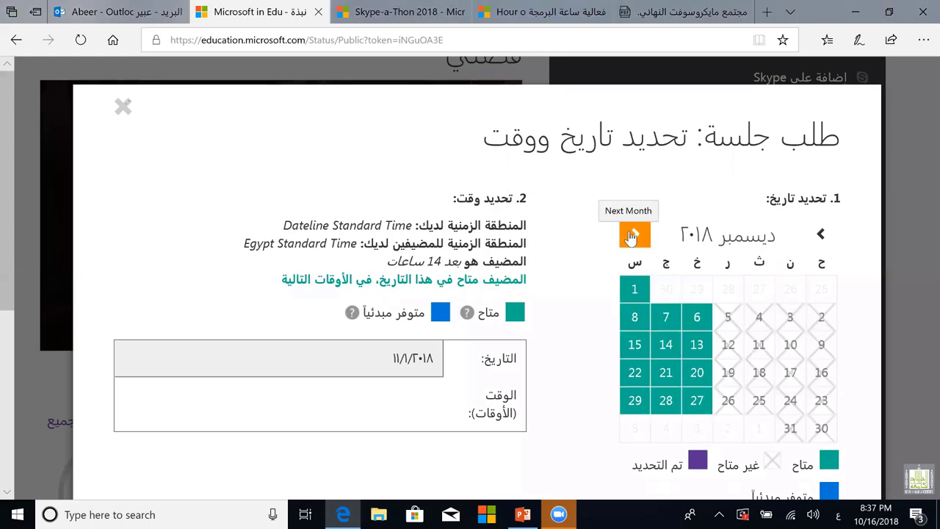
pyautogui.click(633, 235)
pyautogui.click(631, 235)
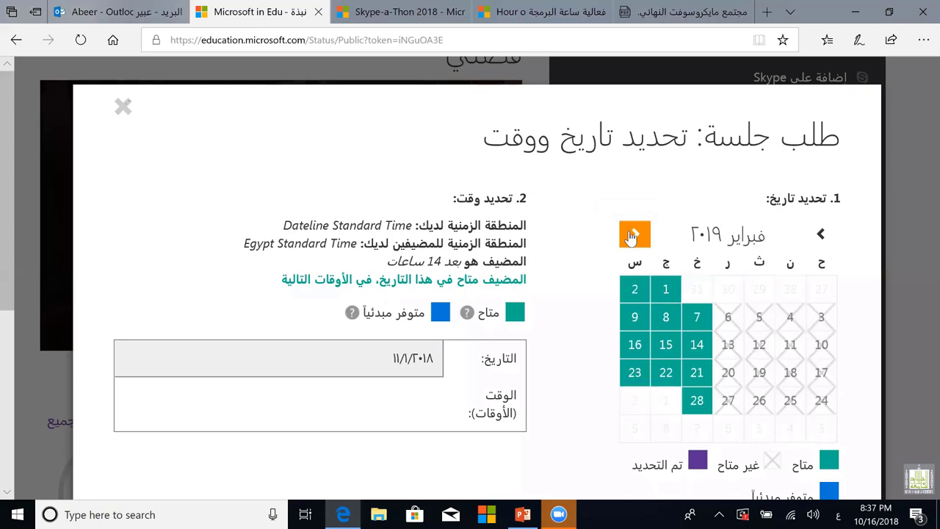
pyautogui.click(631, 235)
pyautogui.click(631, 235)
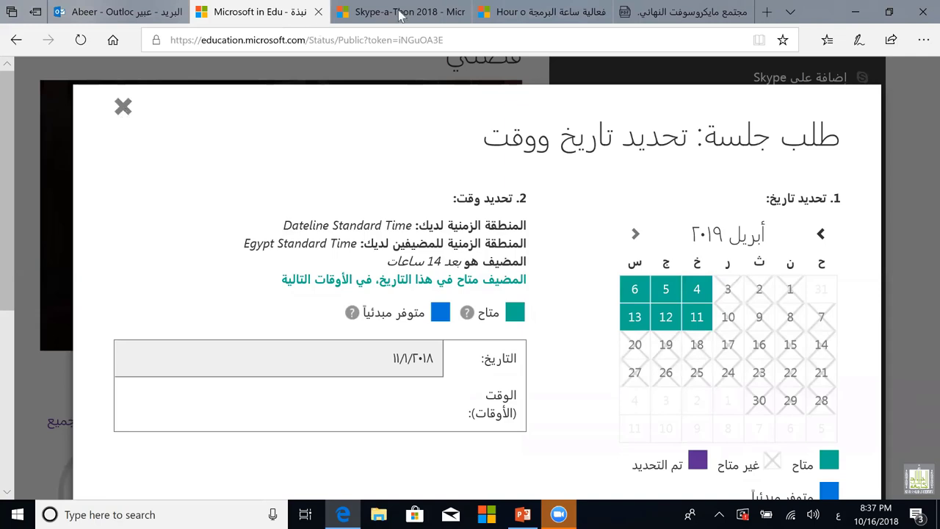
pyautogui.press('Escape')
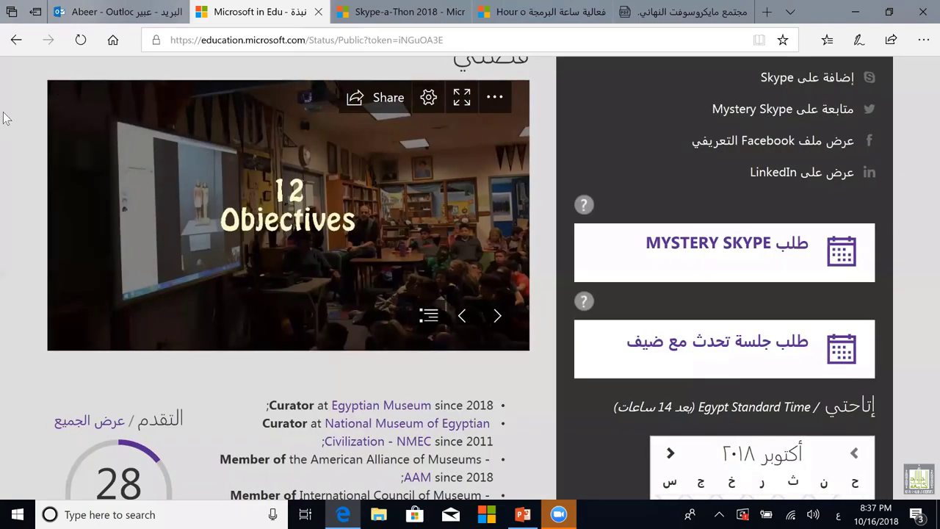
# Review the Skype-a-Thon 2018 page from its banner through the event description and participation section down to the student certificates and toolkit section.
pyautogui.hotkey('ctrl', 'Tab')
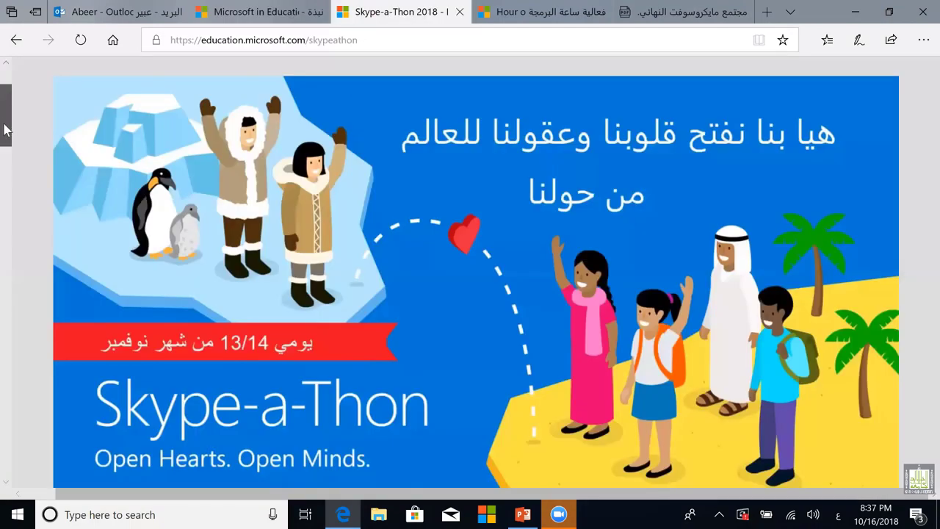
pyautogui.scroll(-1, 6, 135)
pyautogui.scroll(-2, 5, 134)
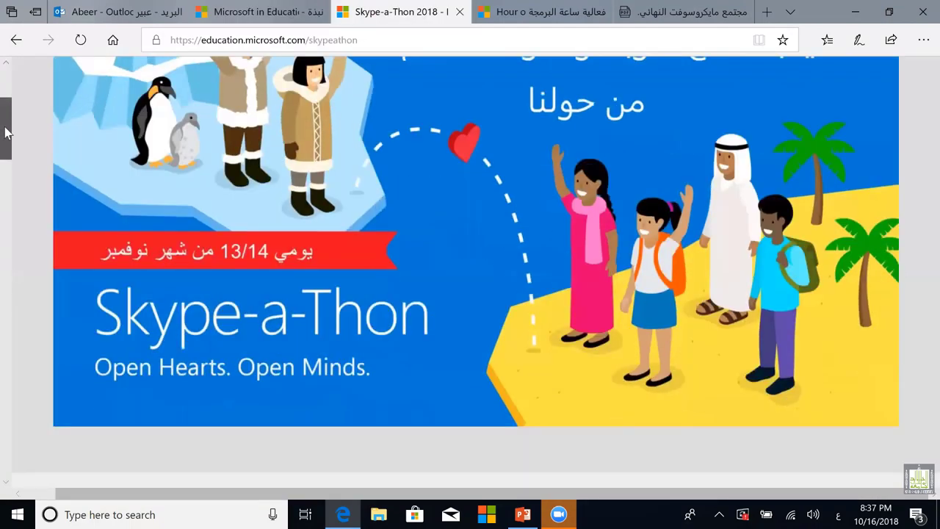
pyautogui.scroll(-3, 6, 147)
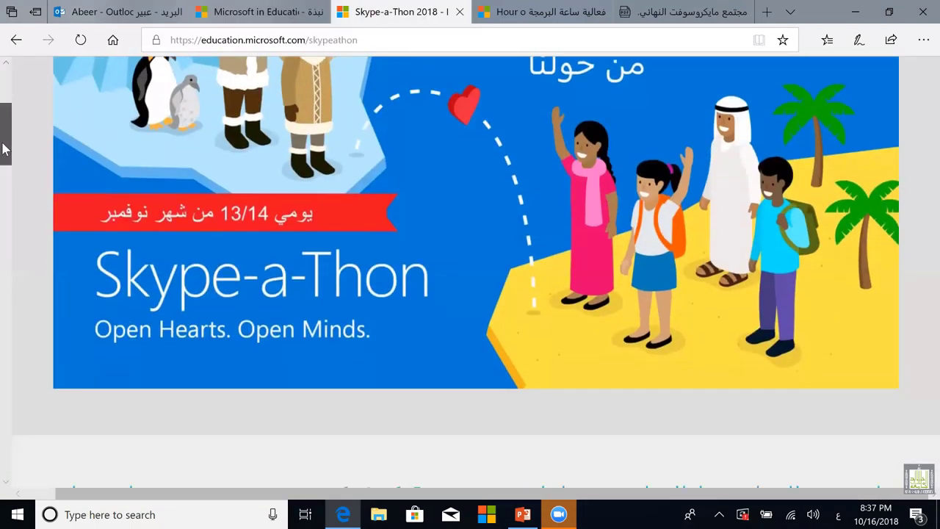
pyautogui.scroll(-6, 6, 176)
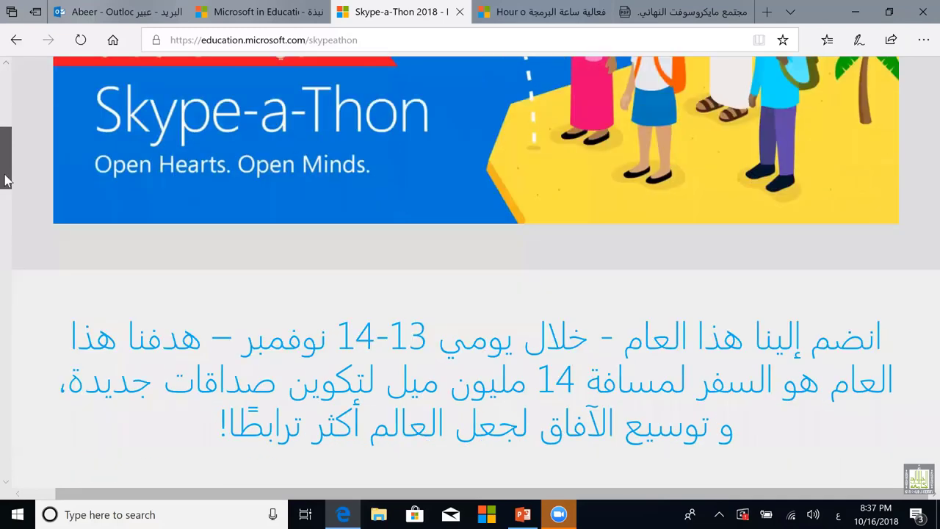
pyautogui.scroll(-1, 5, 186)
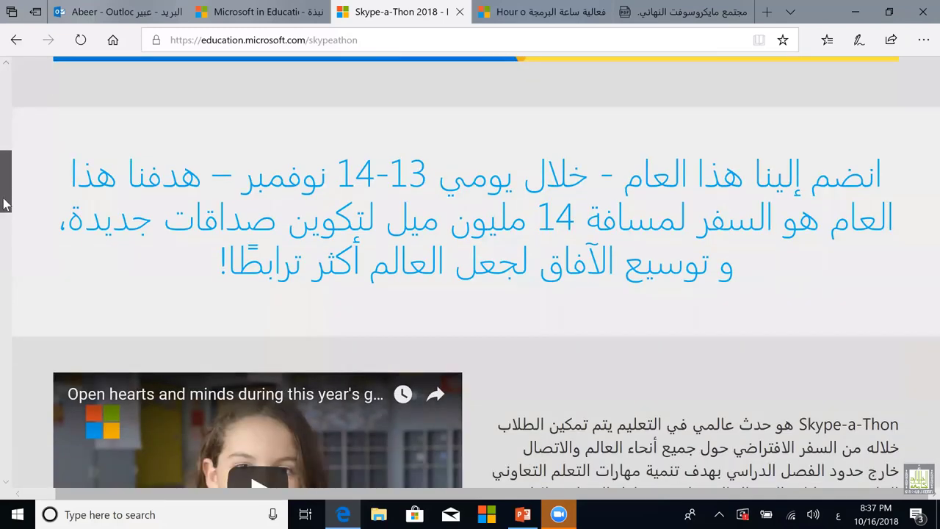
pyautogui.scroll(-1, 7, 213)
pyautogui.scroll(-4, 6, 214)
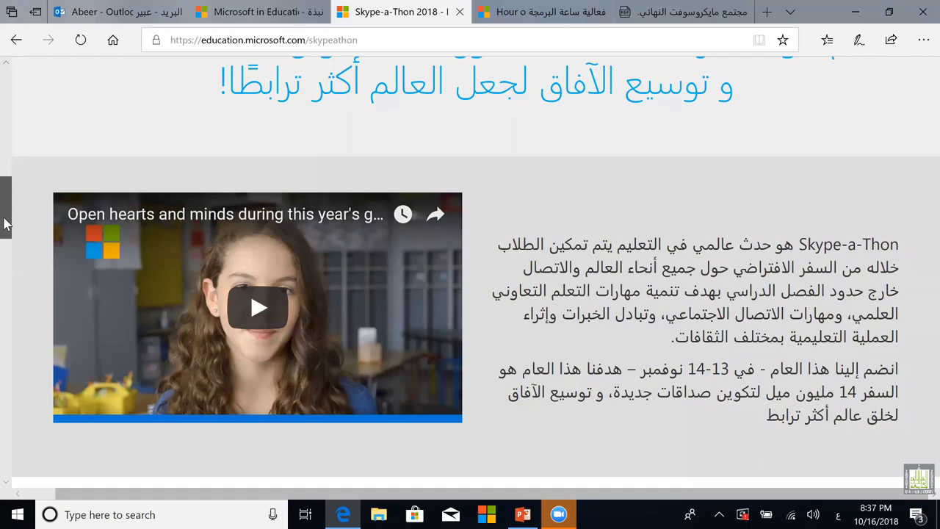
pyautogui.scroll(-2, 6, 224)
pyautogui.scroll(-1, 6, 234)
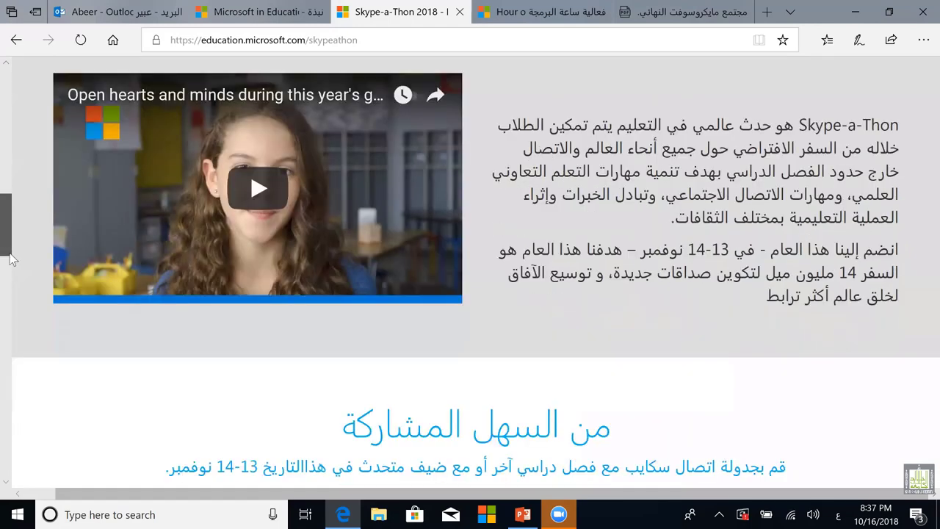
pyautogui.scroll(-2, 9, 257)
pyautogui.scroll(-6, 9, 257)
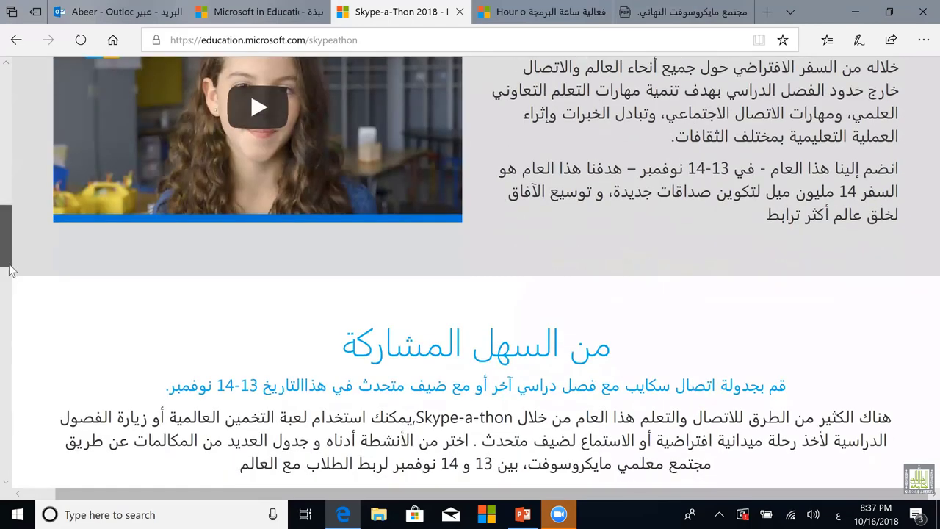
pyautogui.scroll(-12, 10, 302)
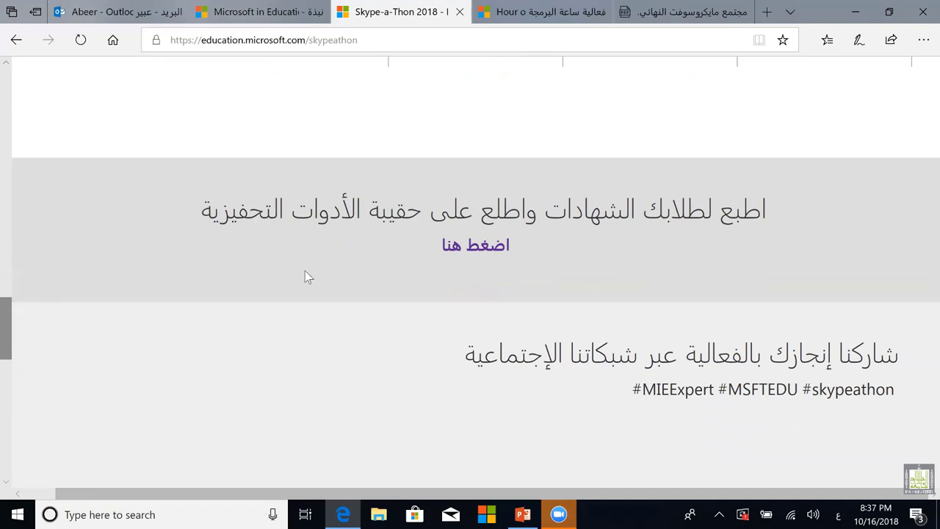
# Open the Skype-a-Thon certificates and toolkit link (اضغط هنا) and look through the files in the shared Skypeathon_2018_TeacherToolkit folder.
pyautogui.click(476, 250)
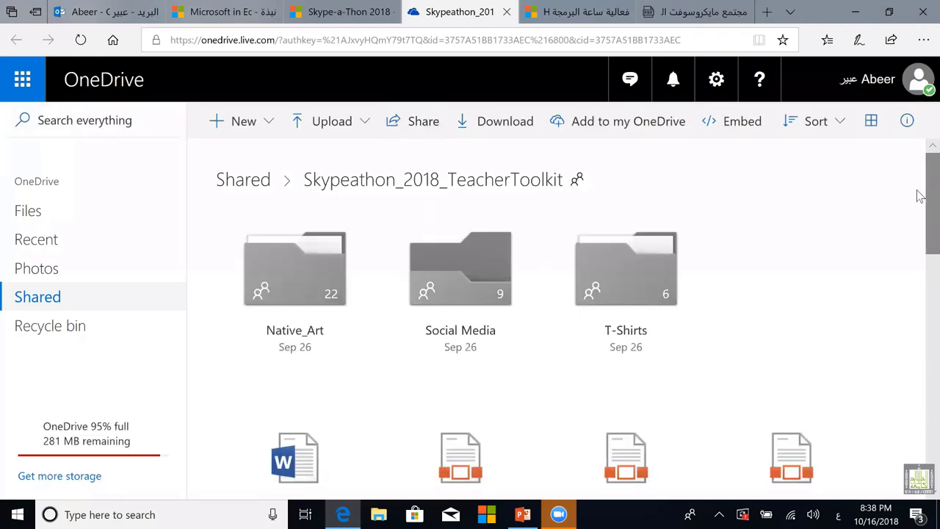
pyautogui.scroll(-2, 918, 202)
pyautogui.scroll(-1, 918, 228)
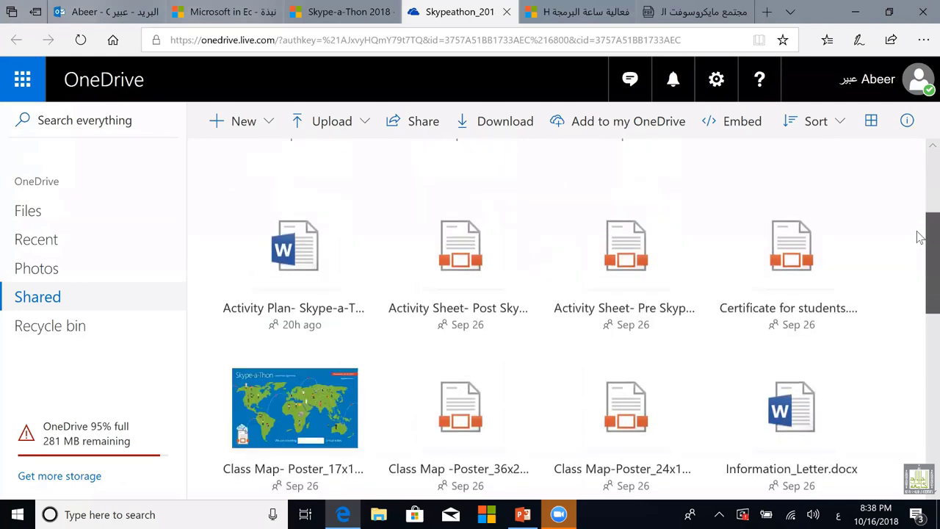
pyautogui.scroll(-1, 918, 275)
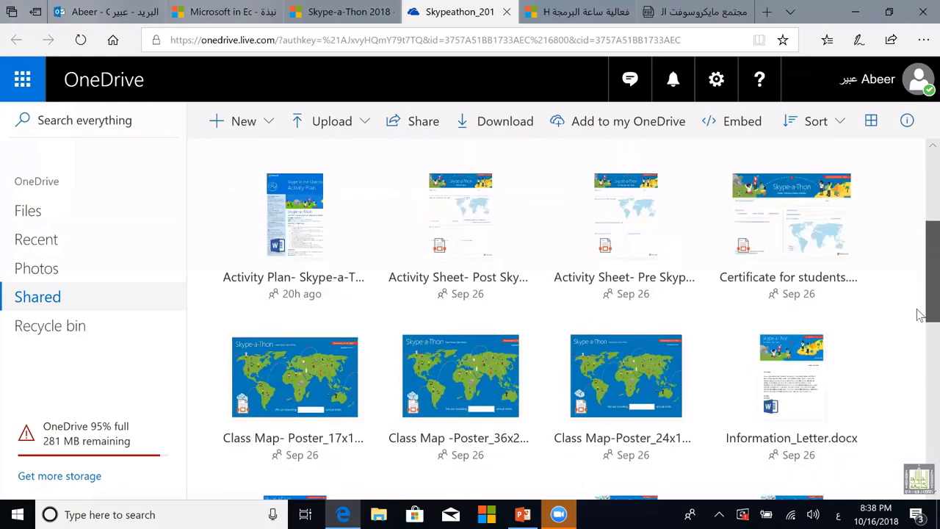
pyautogui.scroll(-2, 918, 342)
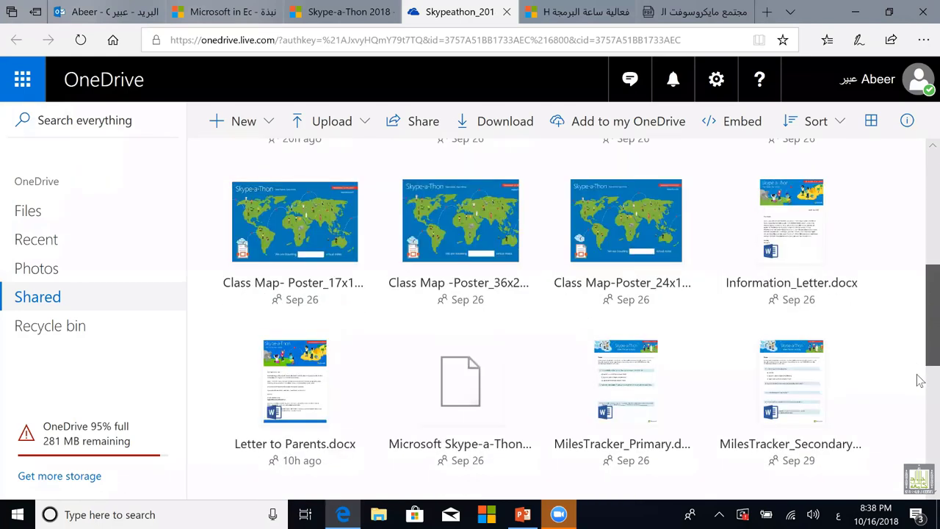
pyautogui.scroll(-2, 920, 389)
pyautogui.scroll(-5, 919, 338)
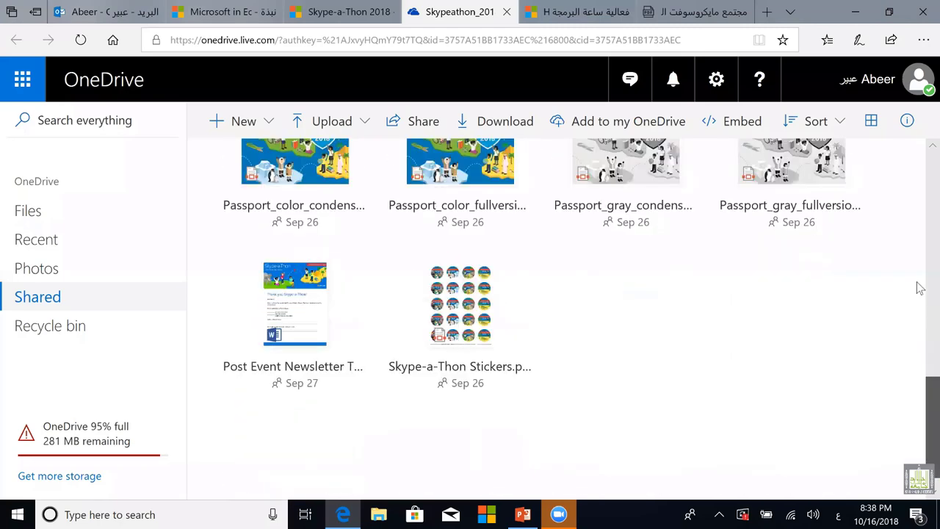
pyautogui.scroll(7, 918, 235)
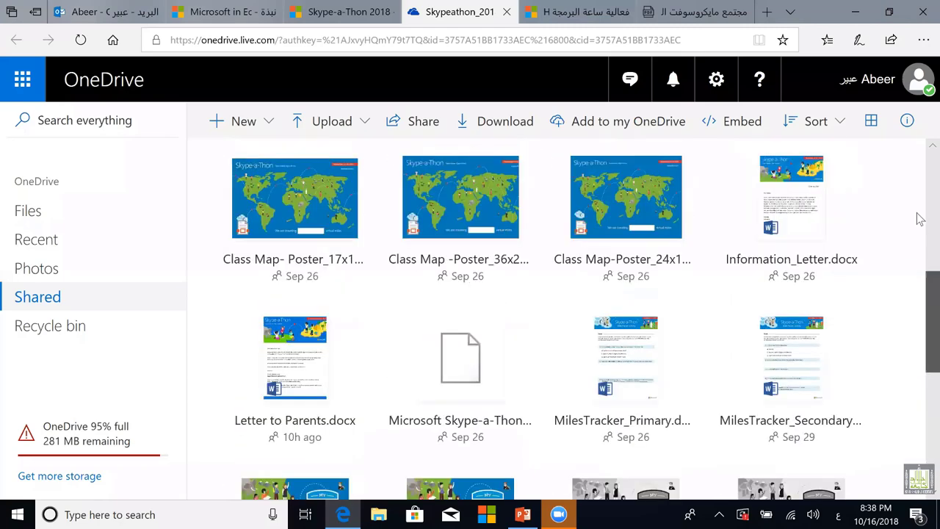
pyautogui.scroll(3, 920, 195)
pyautogui.scroll(4, 920, 145)
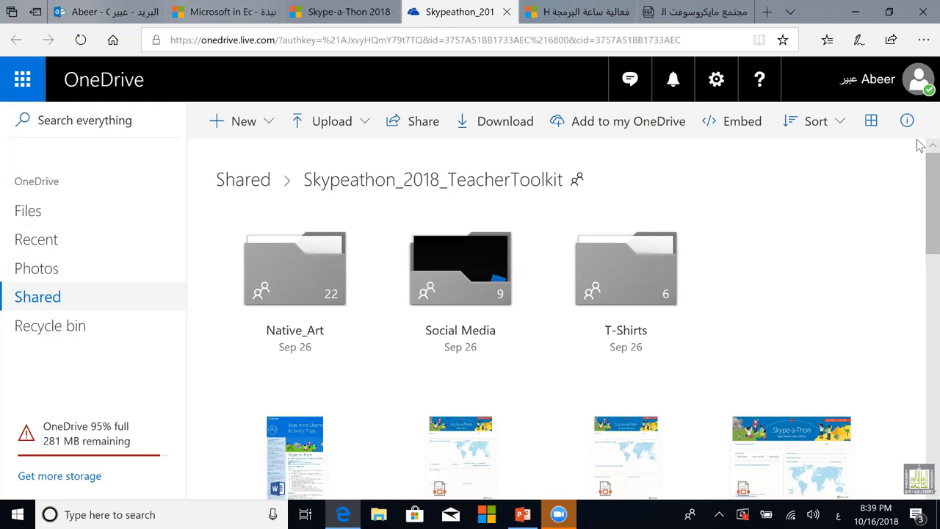
# Go back to the Hour of Code course page and review it from the quiz section up to the course title.
pyautogui.click(587, 12)
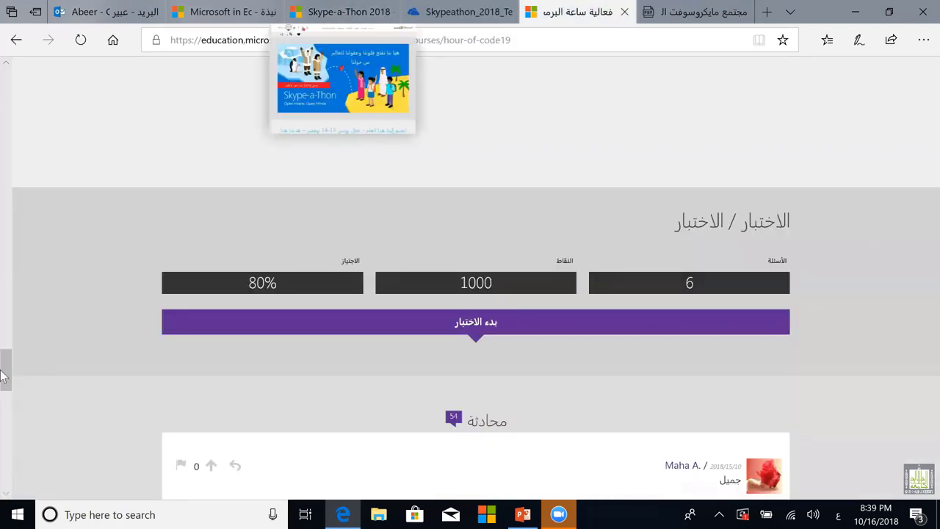
pyautogui.scroll(-1, 5, 199)
pyautogui.click(6, 205)
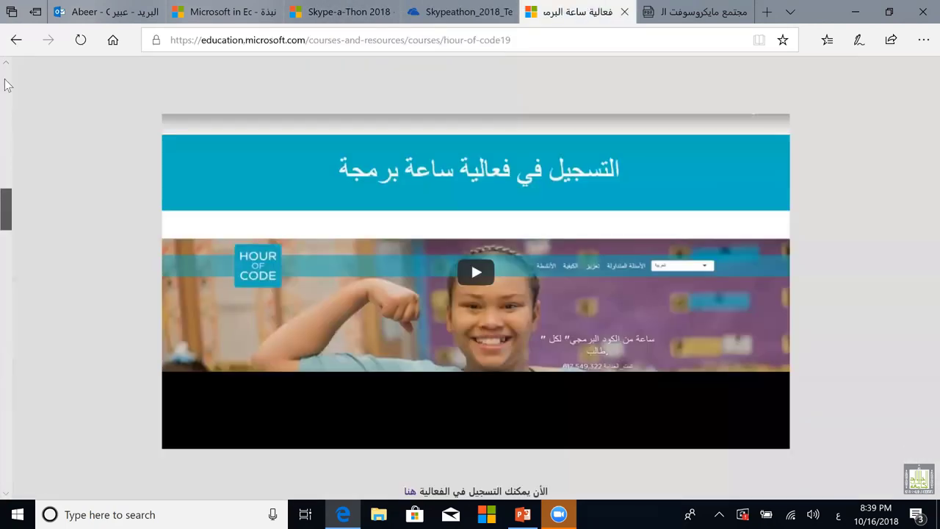
pyautogui.scroll(1, 9, 92)
pyautogui.scroll(10, 507, 345)
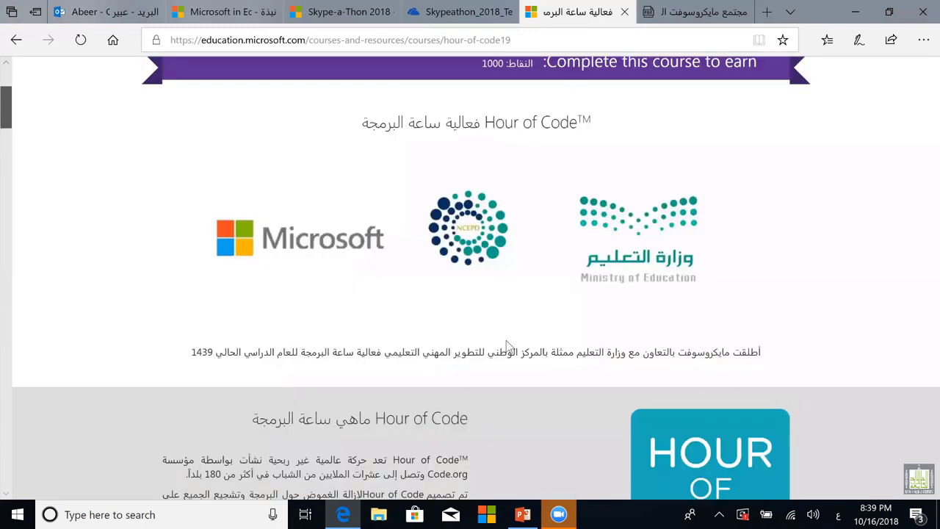
pyautogui.scroll(3, 507, 345)
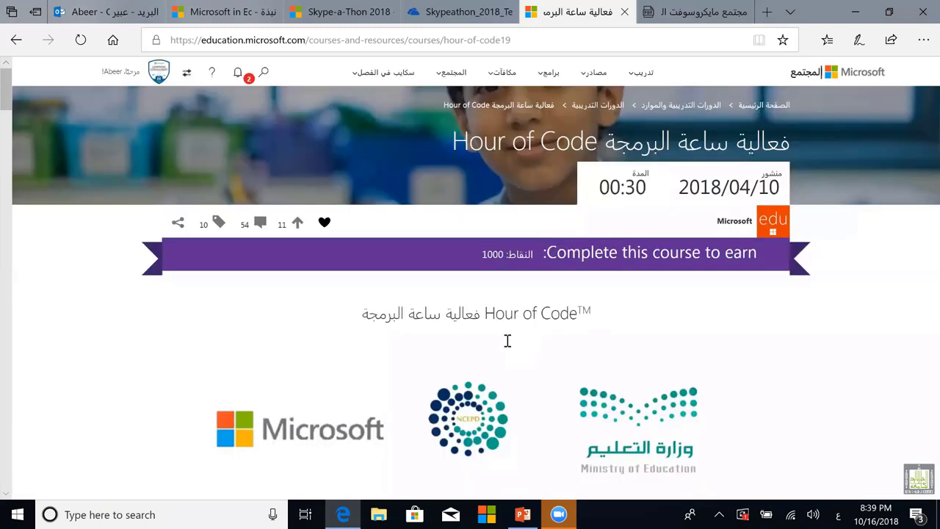
# Bring up the Microsoft community PDF and find the slide on earning the innovative educator badge with a promo code (احصل على شارتك).
pyautogui.click(708, 16)
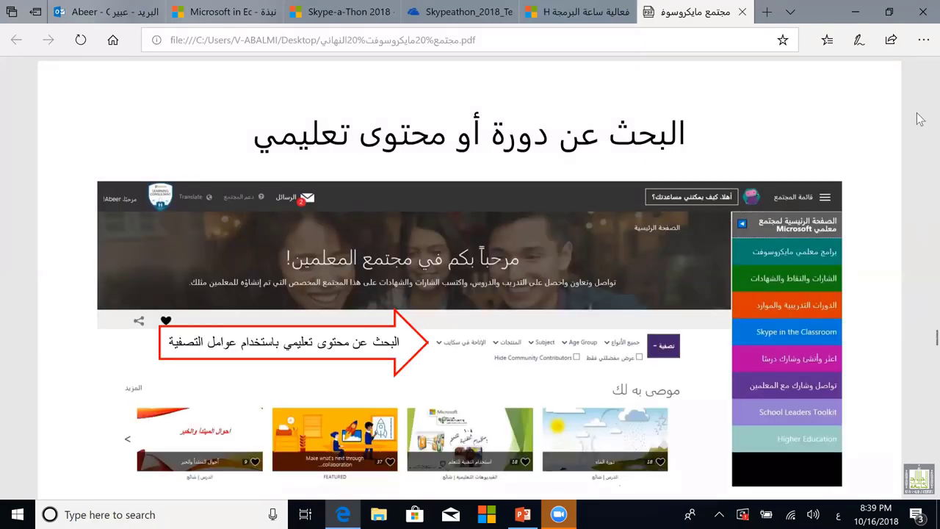
pyautogui.scroll(10, 920, 132)
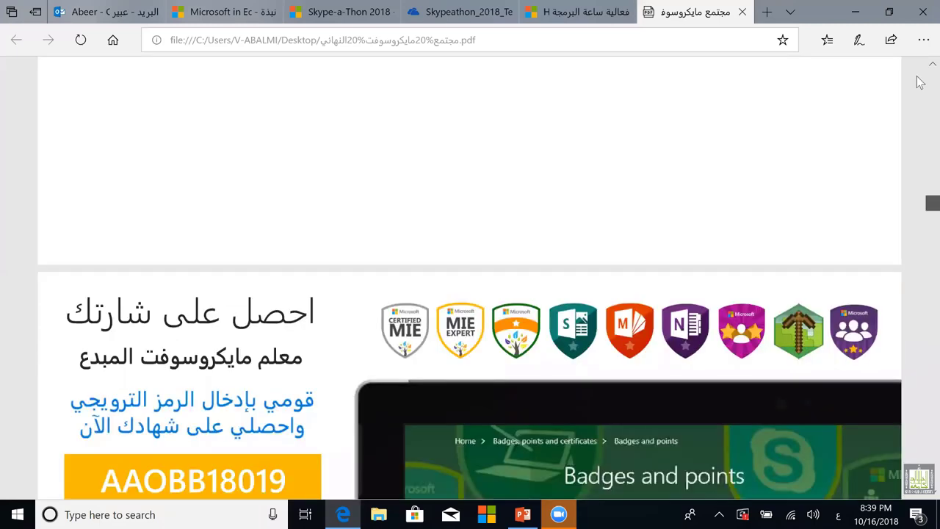
pyautogui.scroll(-8, 920, 193)
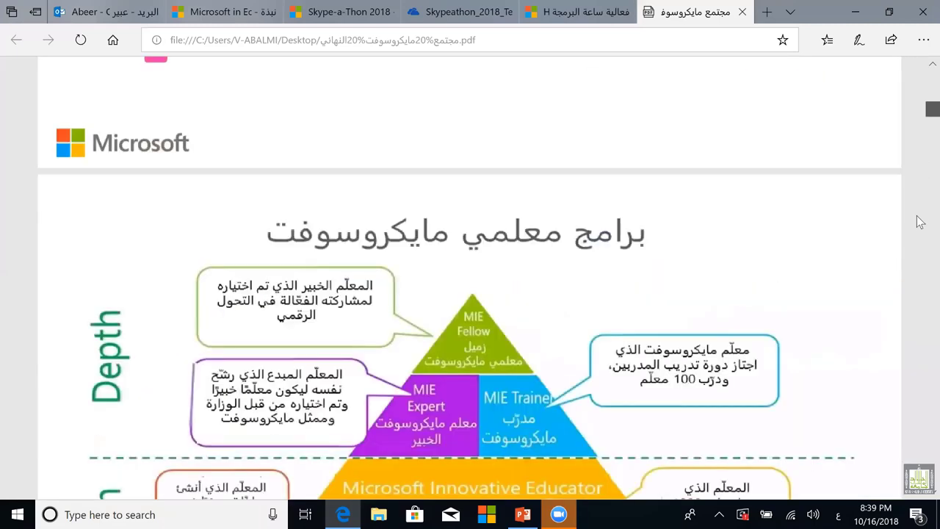
pyautogui.scroll(-5, 920, 227)
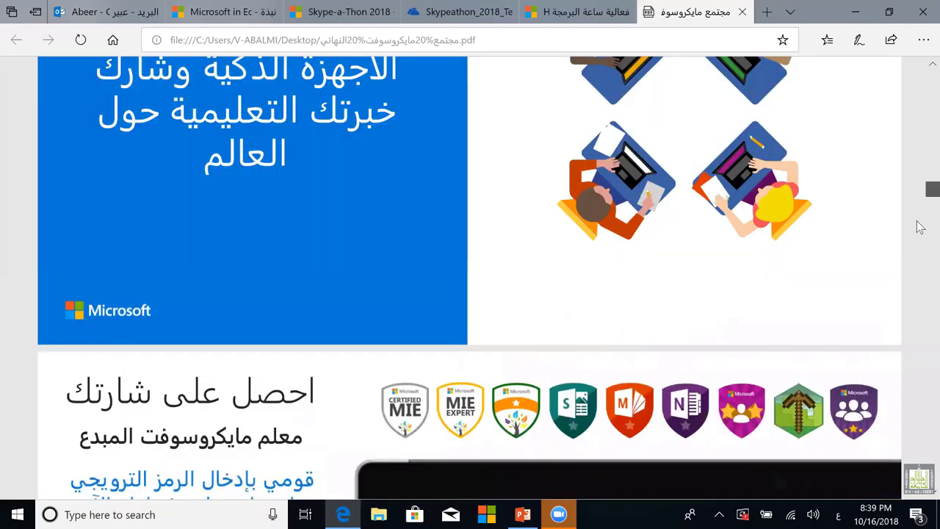
pyautogui.scroll(-4, 920, 227)
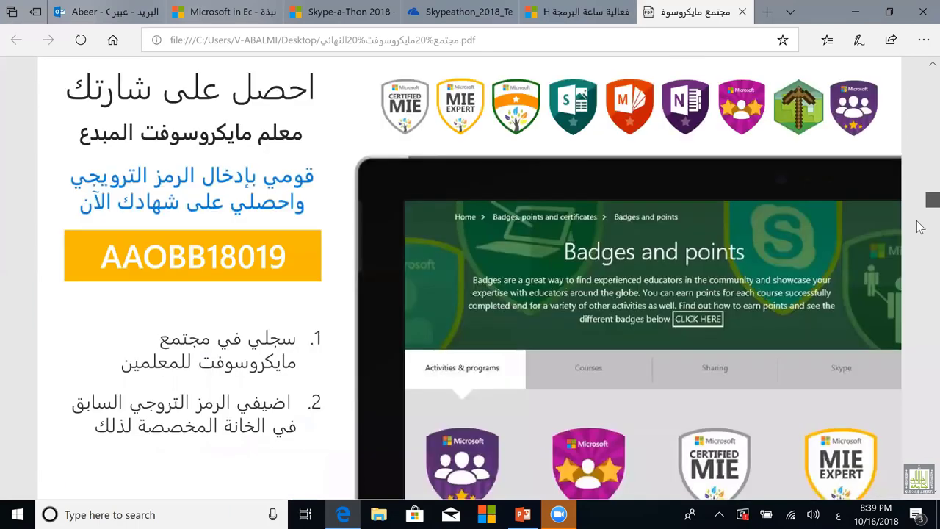
pyautogui.scroll(1, 873, 118)
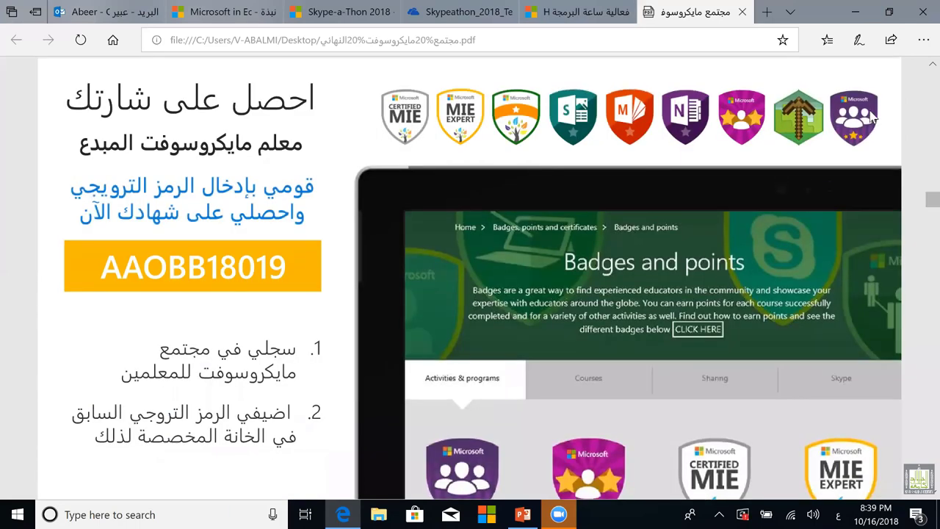